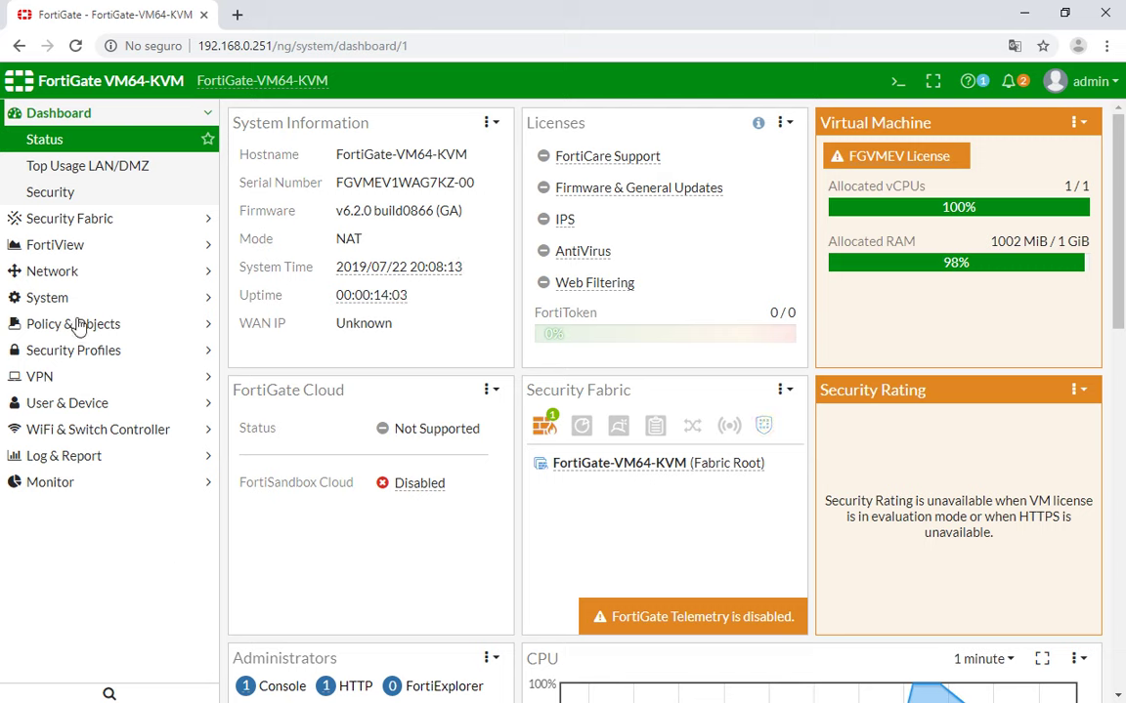
Open port1's Edit Interface page from the Network > Interfaces list.
click(52, 273)
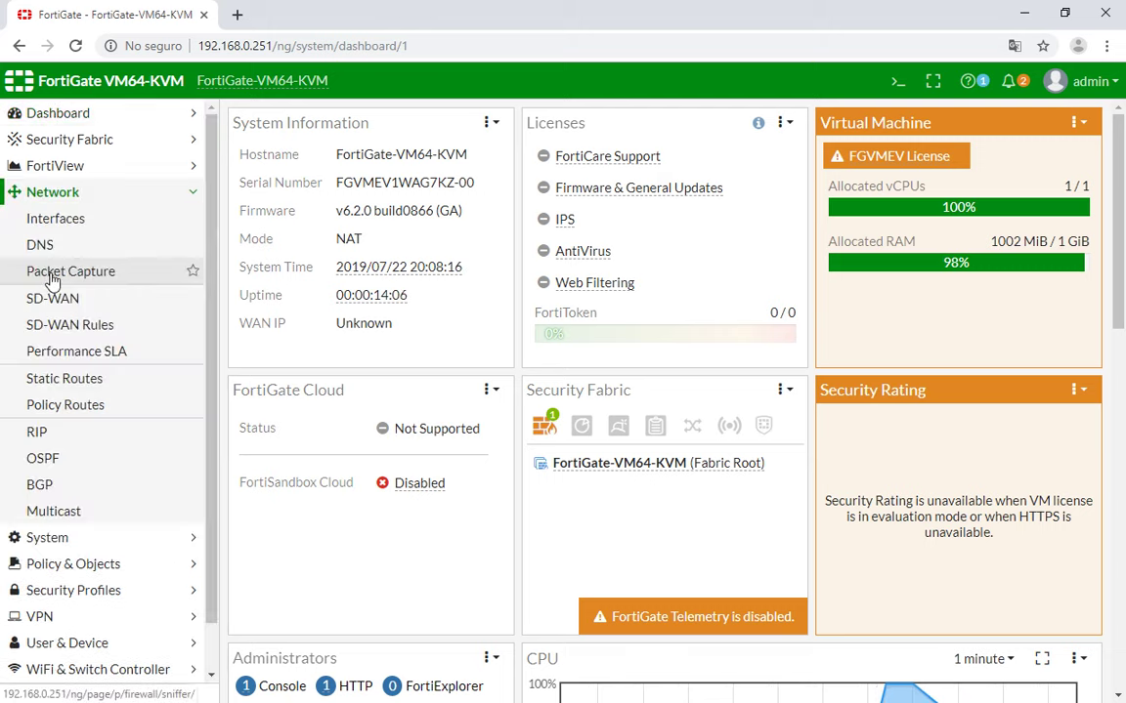
click(64, 224)
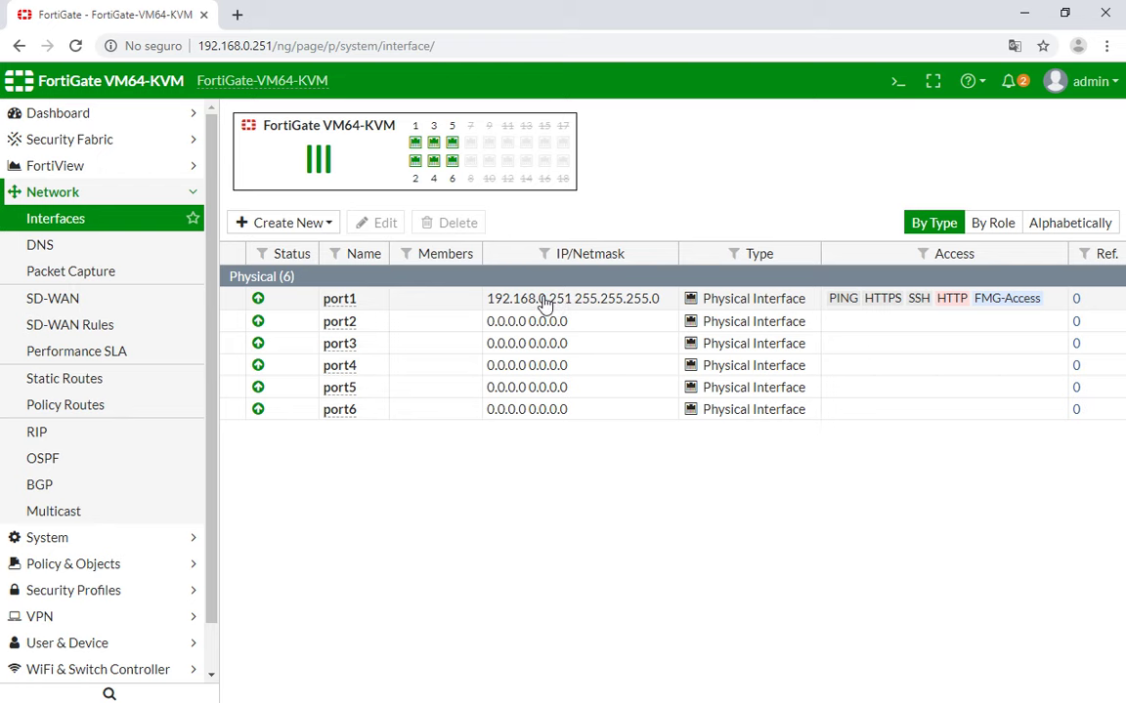
double_click(439, 306)
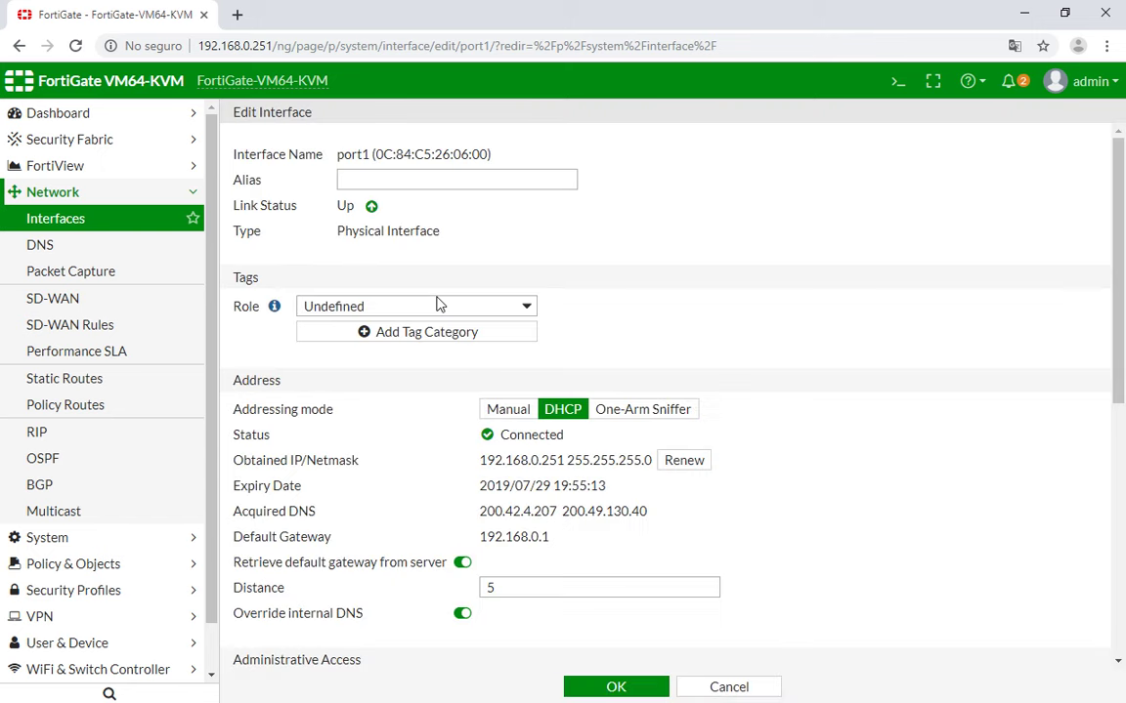
Set port1's alias to 'LAN HOGAR' and its role to LAN.
click(369, 179)
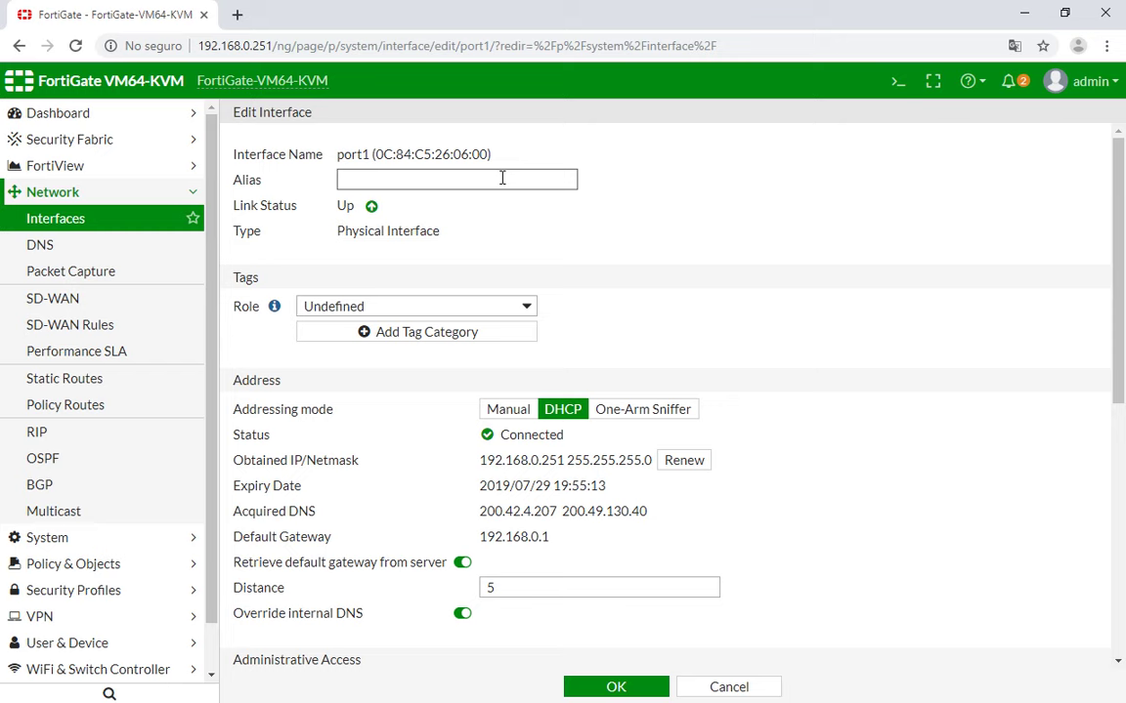
text(LAN HOGAR)
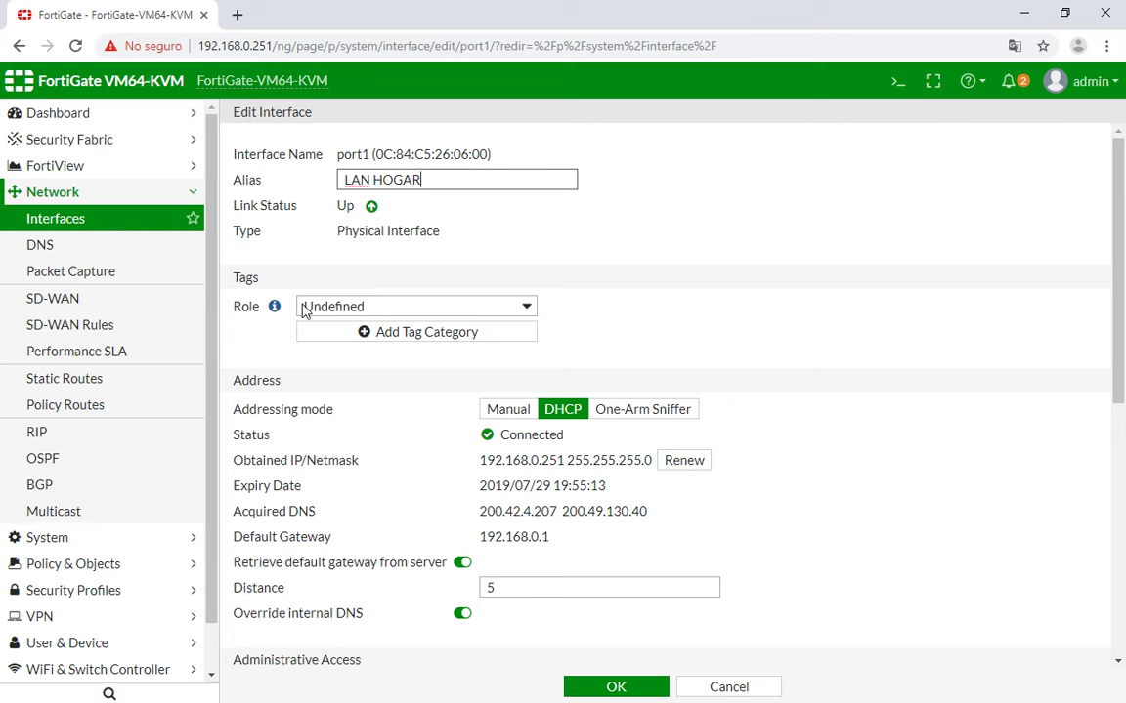
click(377, 309)
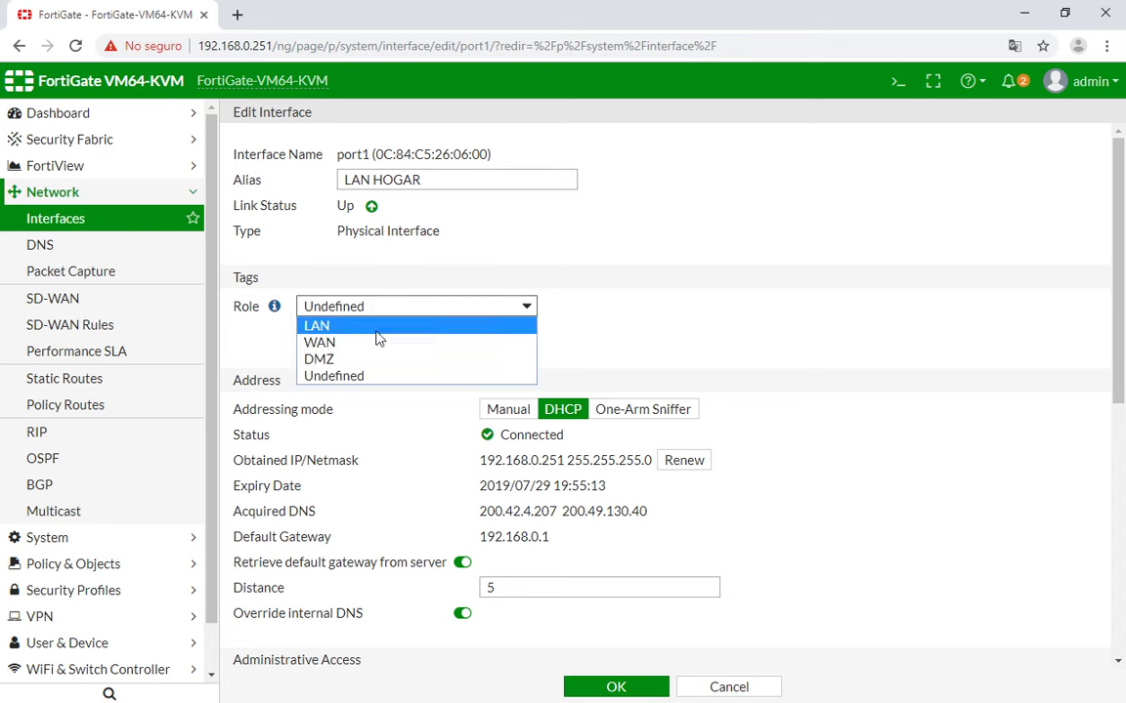
click(377, 330)
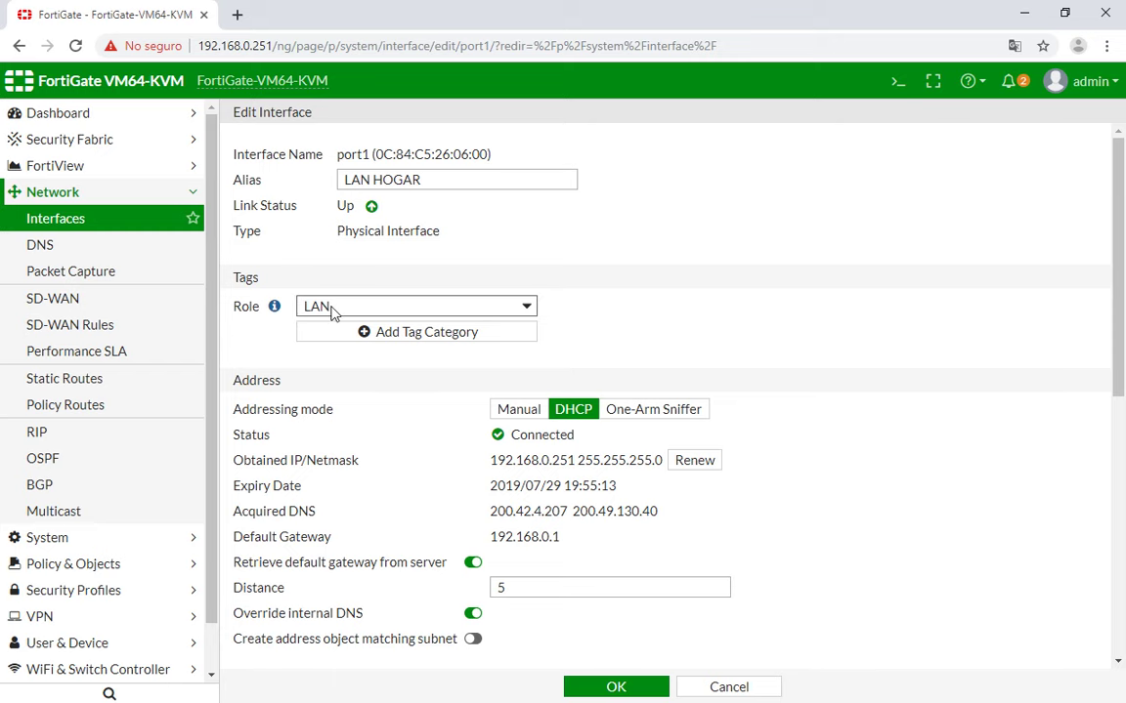
scroll(609, 308, down, 1)
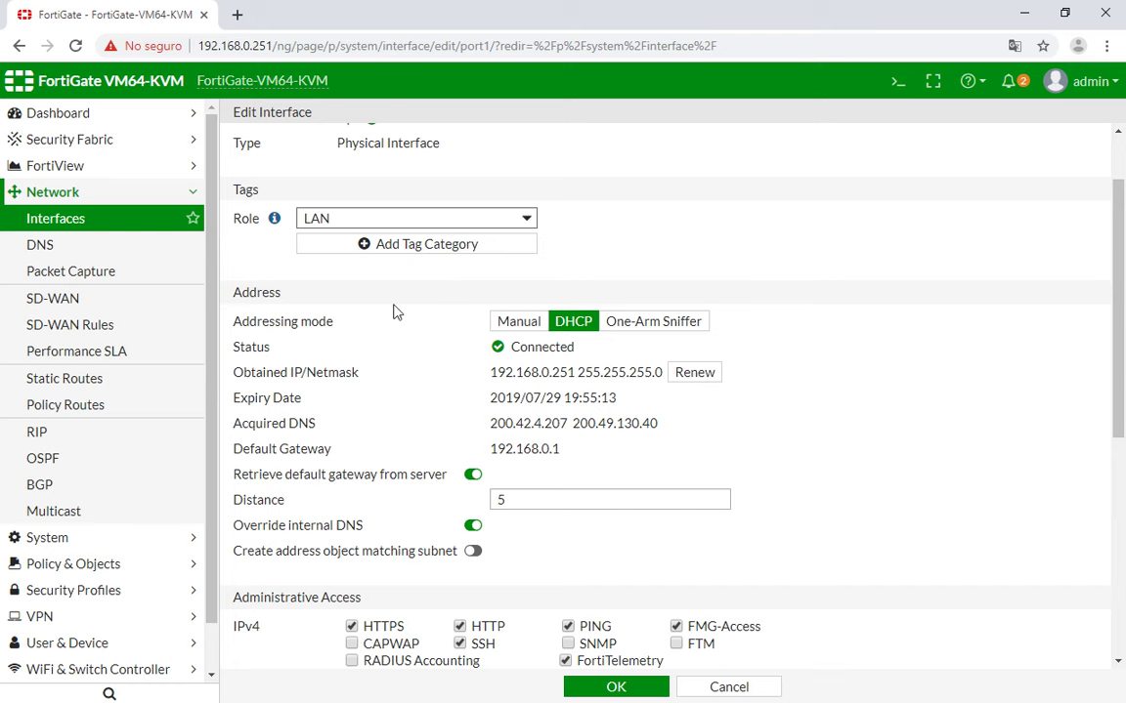
scroll(359, 281, down, 1)
double_click(262, 204)
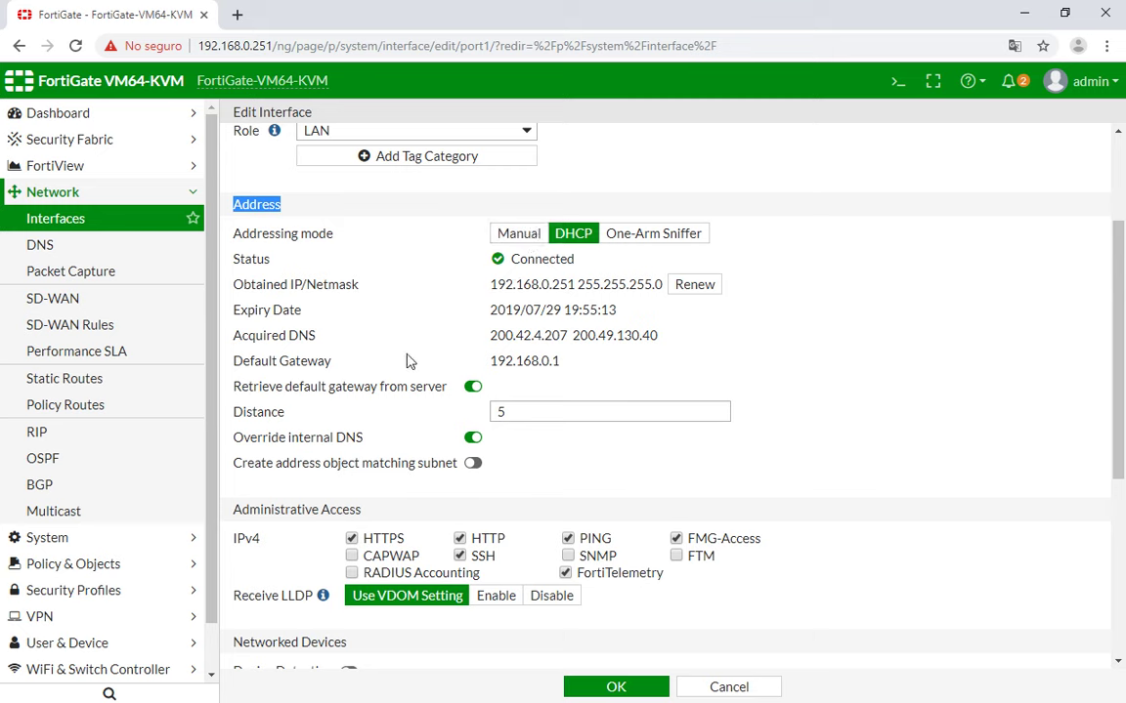
scroll(347, 387, down, 1)
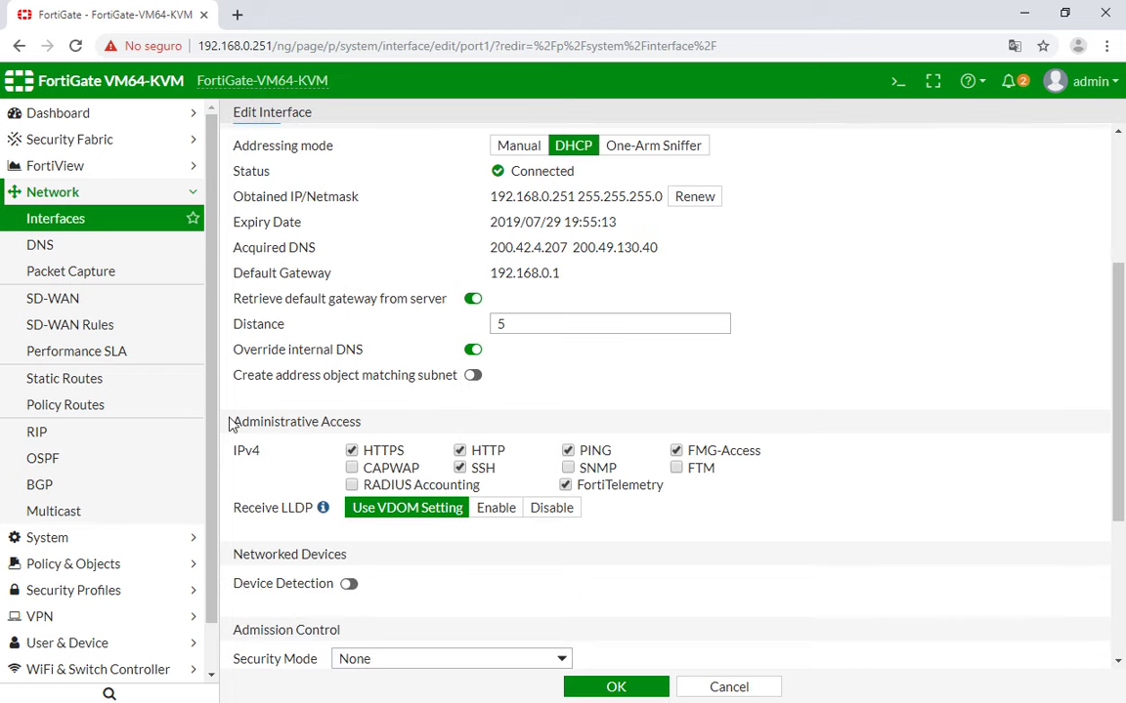
drag(231, 423, 364, 431)
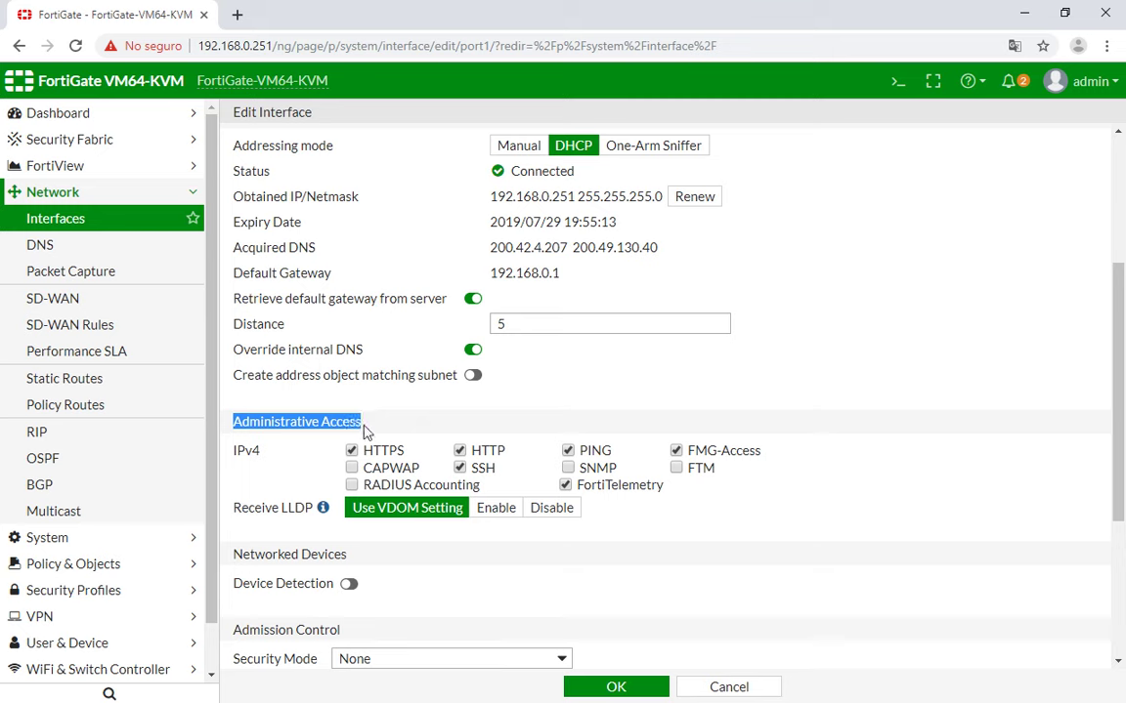
click(384, 430)
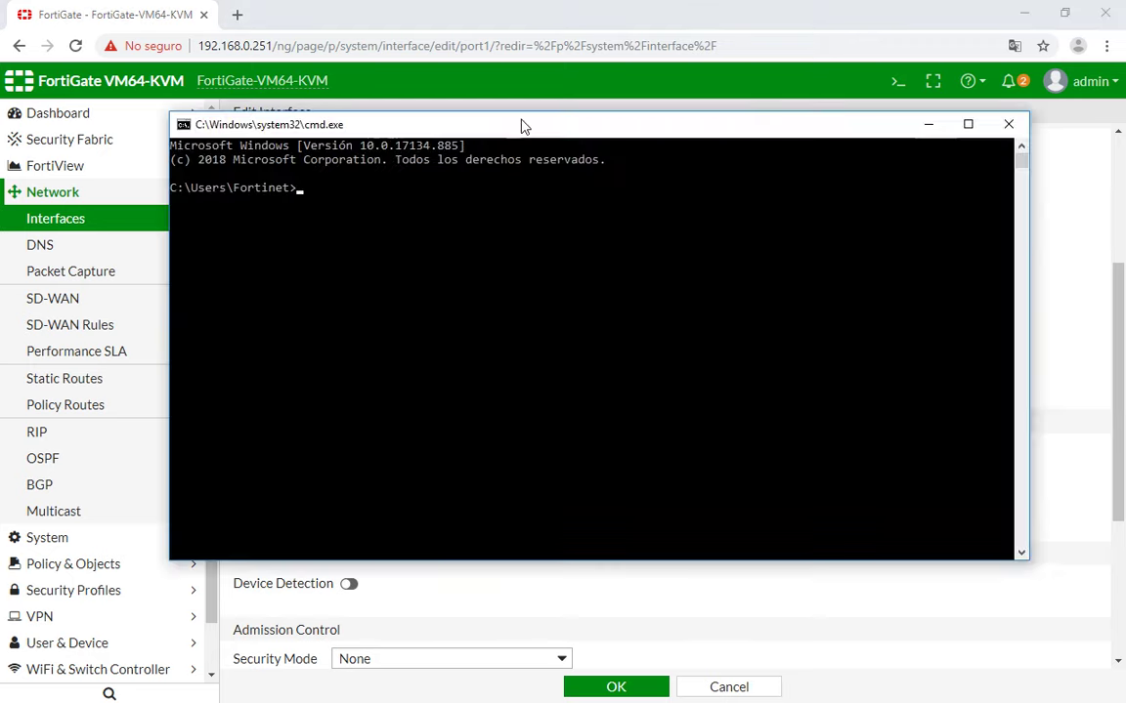
Ping 192.168.0.251 from Command Prompt and confirm it replies.
drag(523, 123, 500, 96)
text(192.168.0.251)
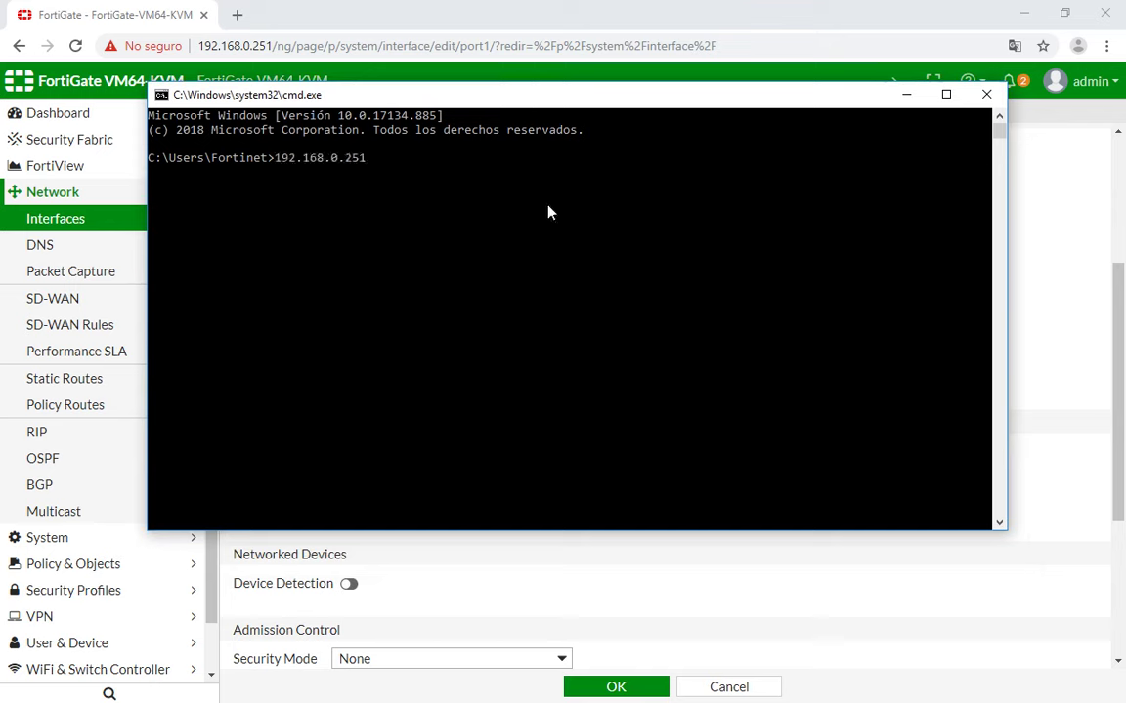
key(Home)
text(ping)
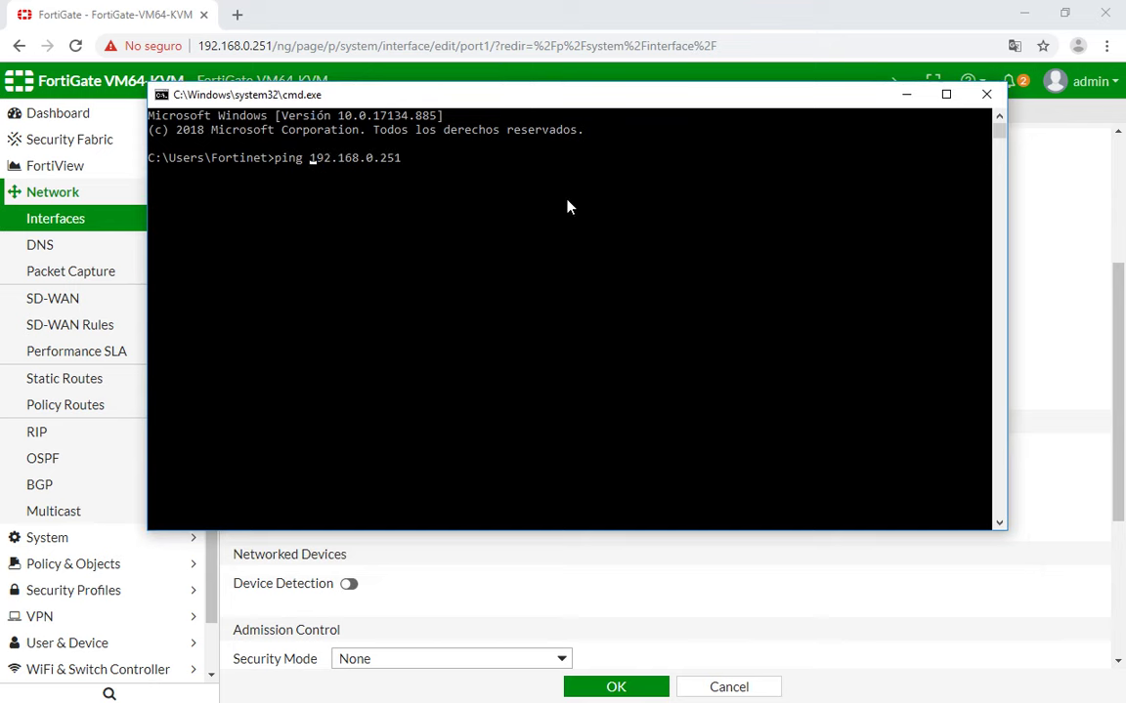
key(Return)
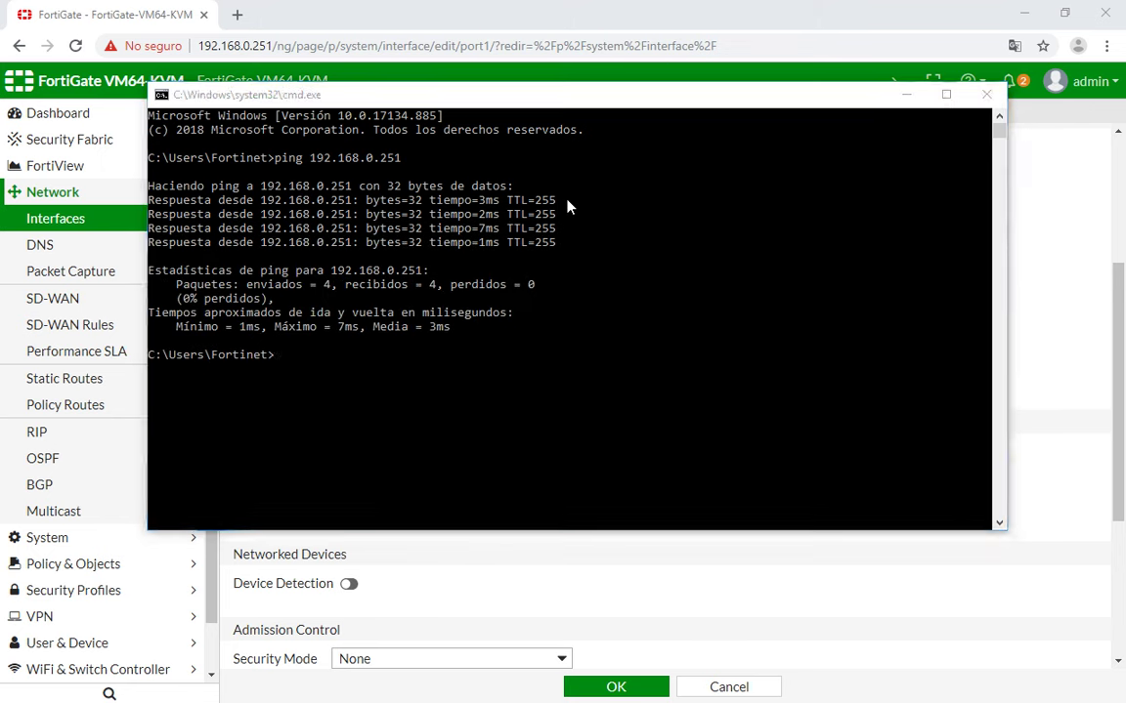
Save port1 without PING access and rerun the ping to 192.168.0.251.
key(alt+Tab)
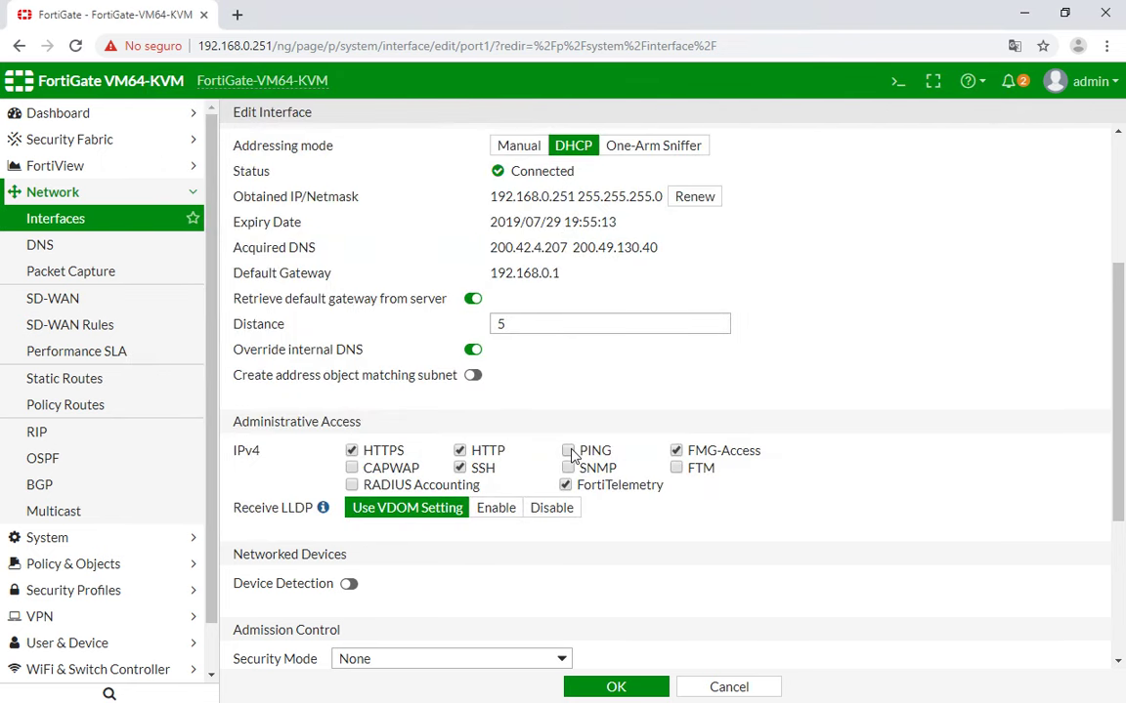
key(Return)
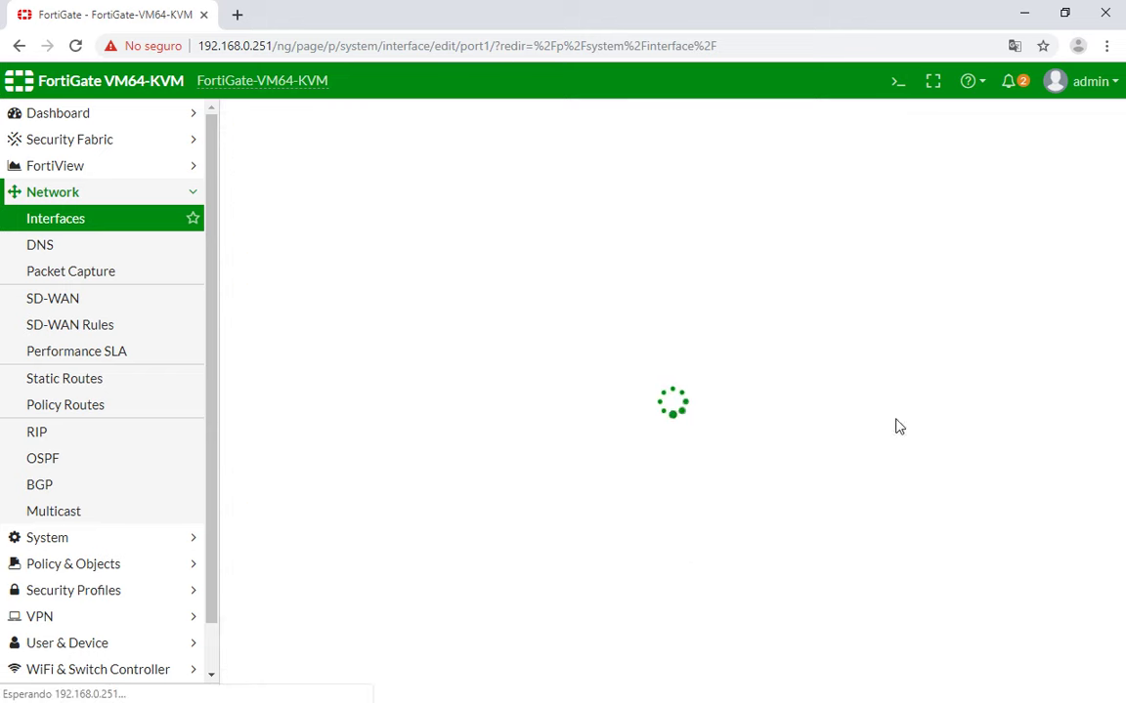
key(alt+Tab)
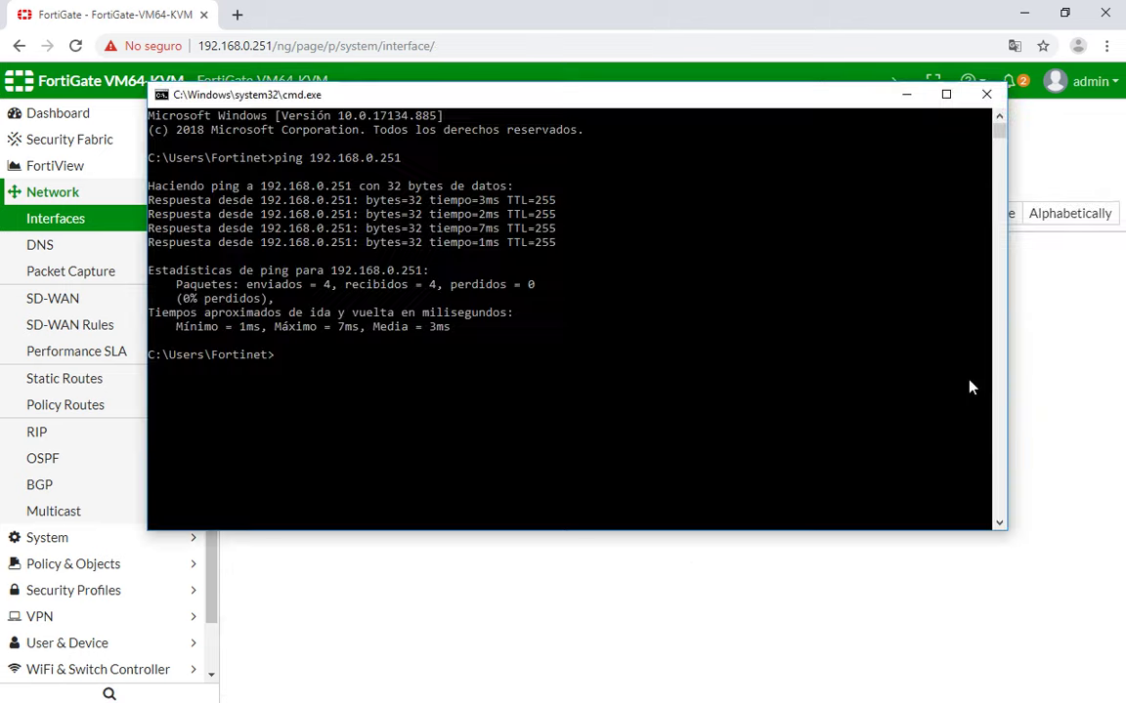
key(Up)
key(Return)
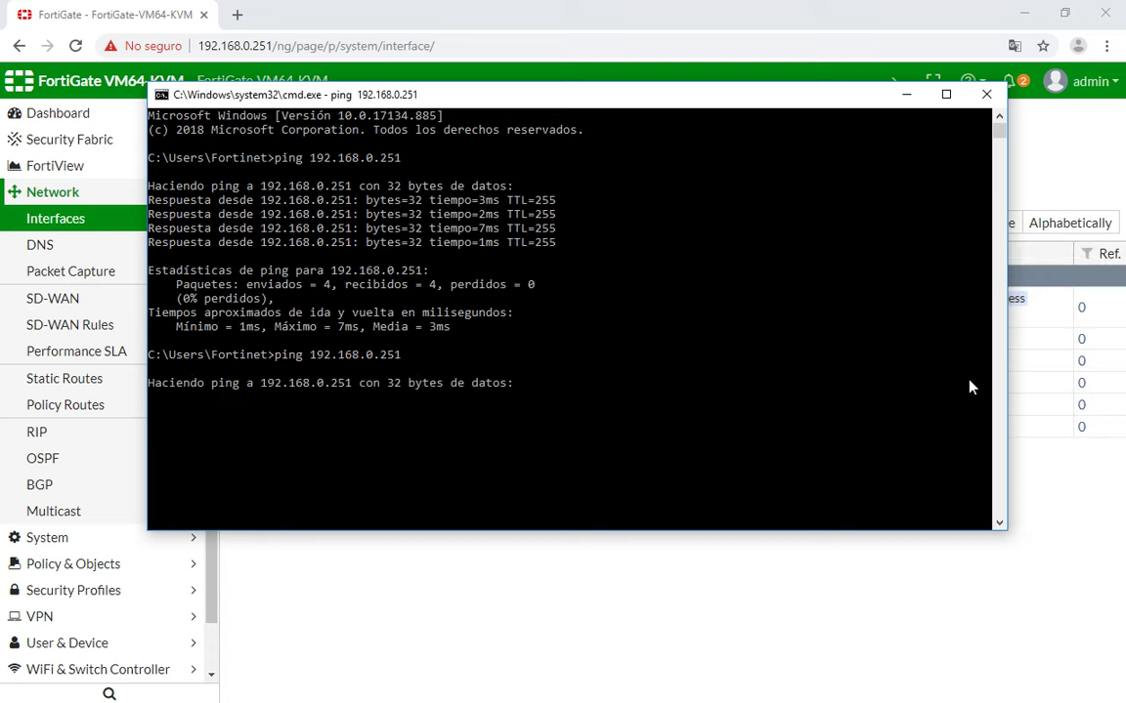
key(alt+Tab)
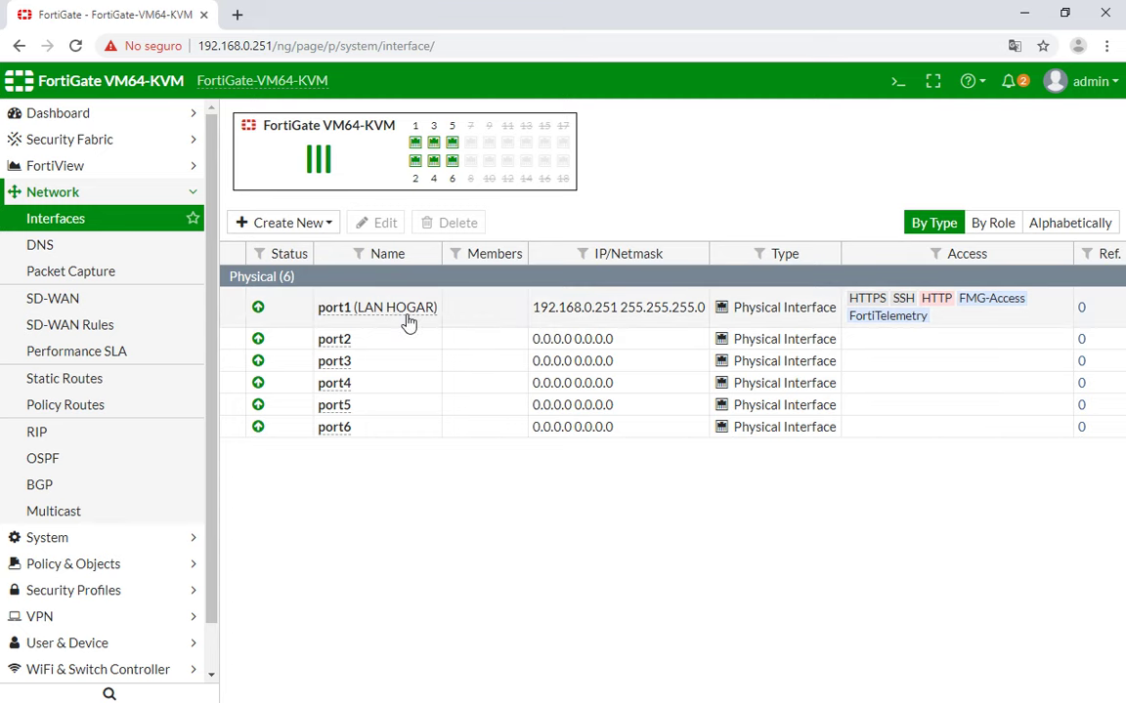
Reopen port1's settings and review its Administrative Access options.
double_click(496, 324)
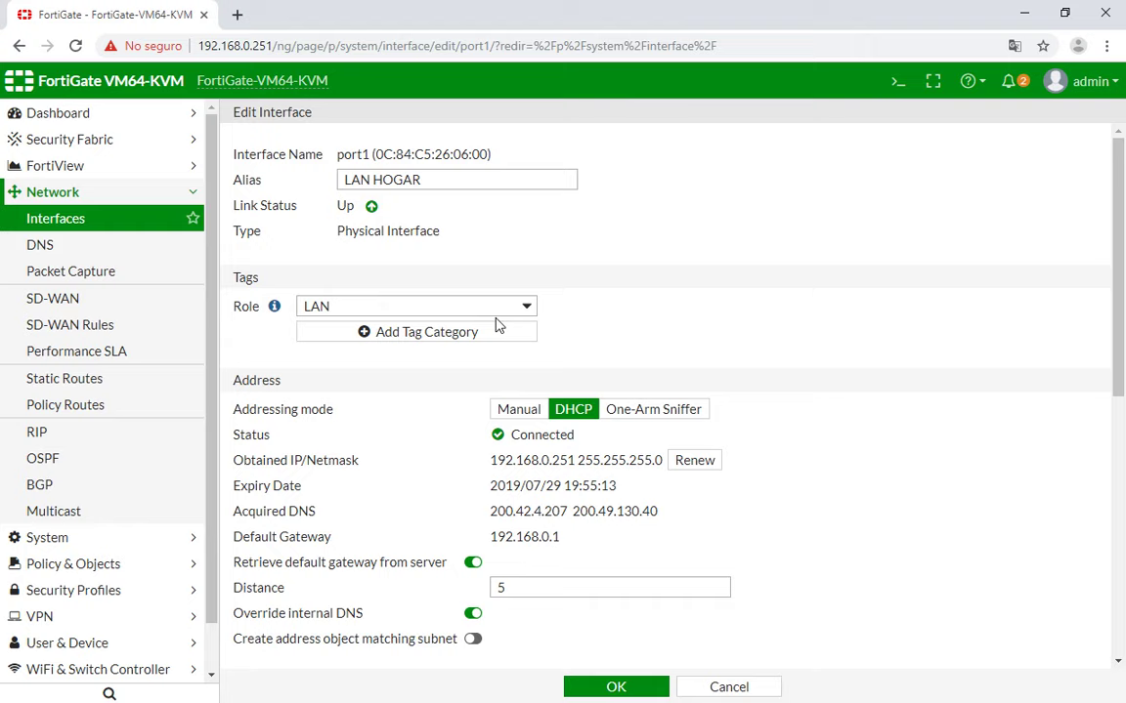
scroll(660, 376, down, 5)
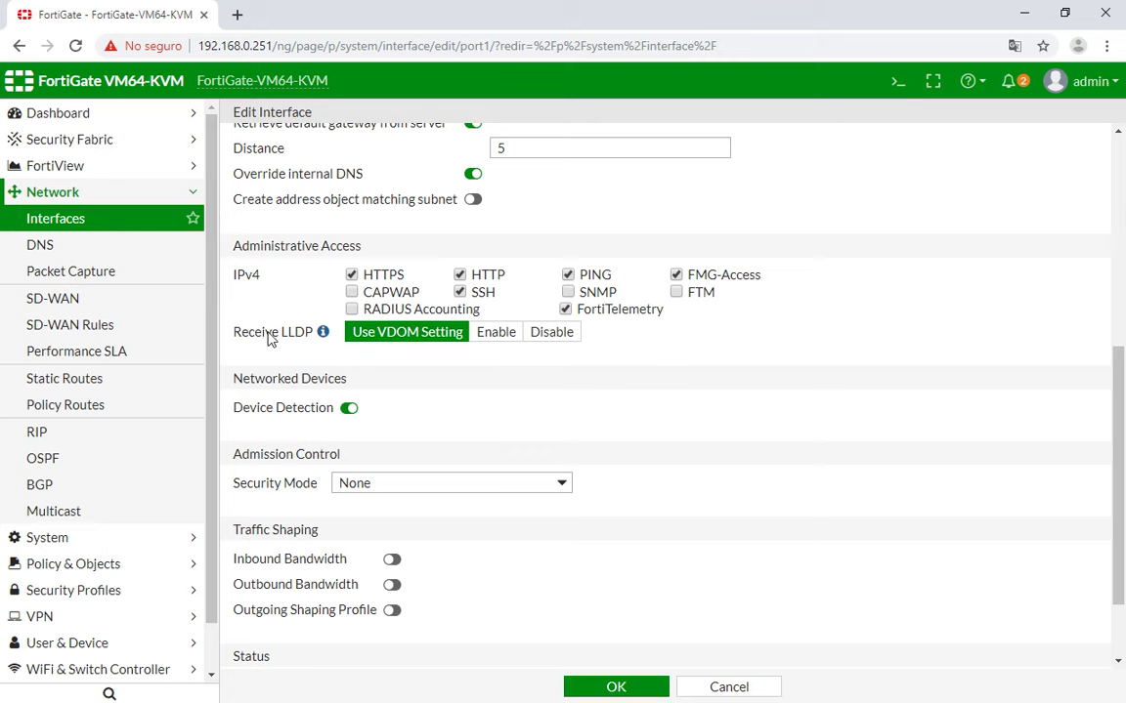
scroll(270, 338, down, 1)
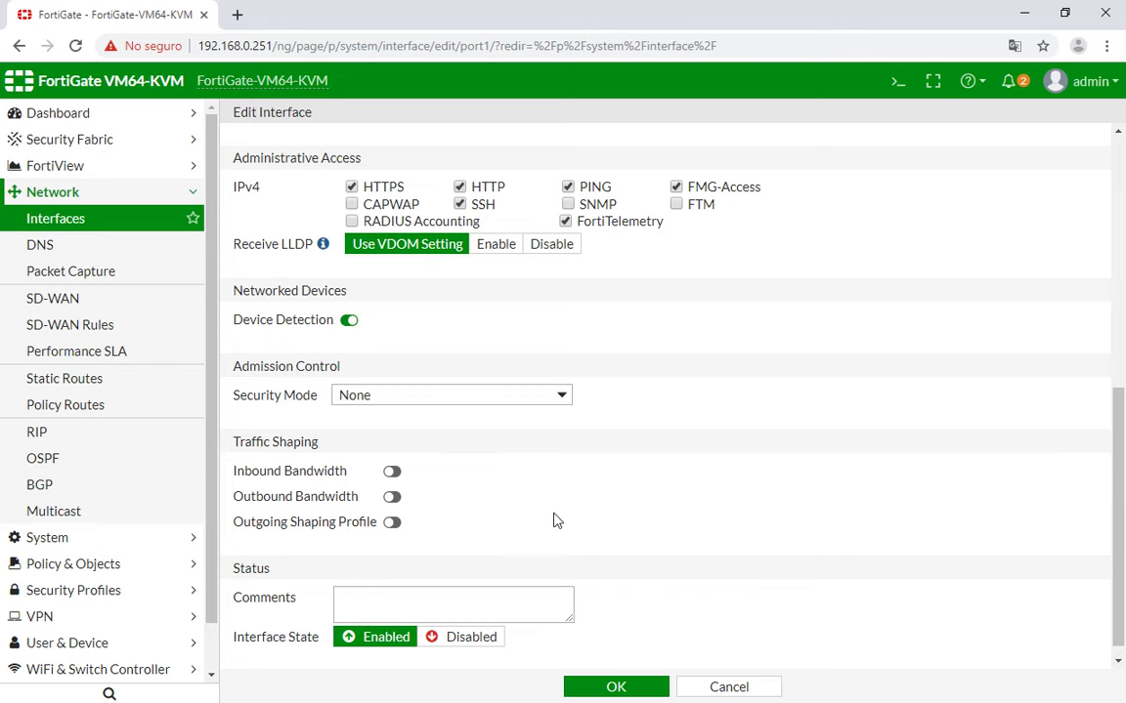
scroll(553, 519, up, 1)
scroll(555, 518, up, 1)
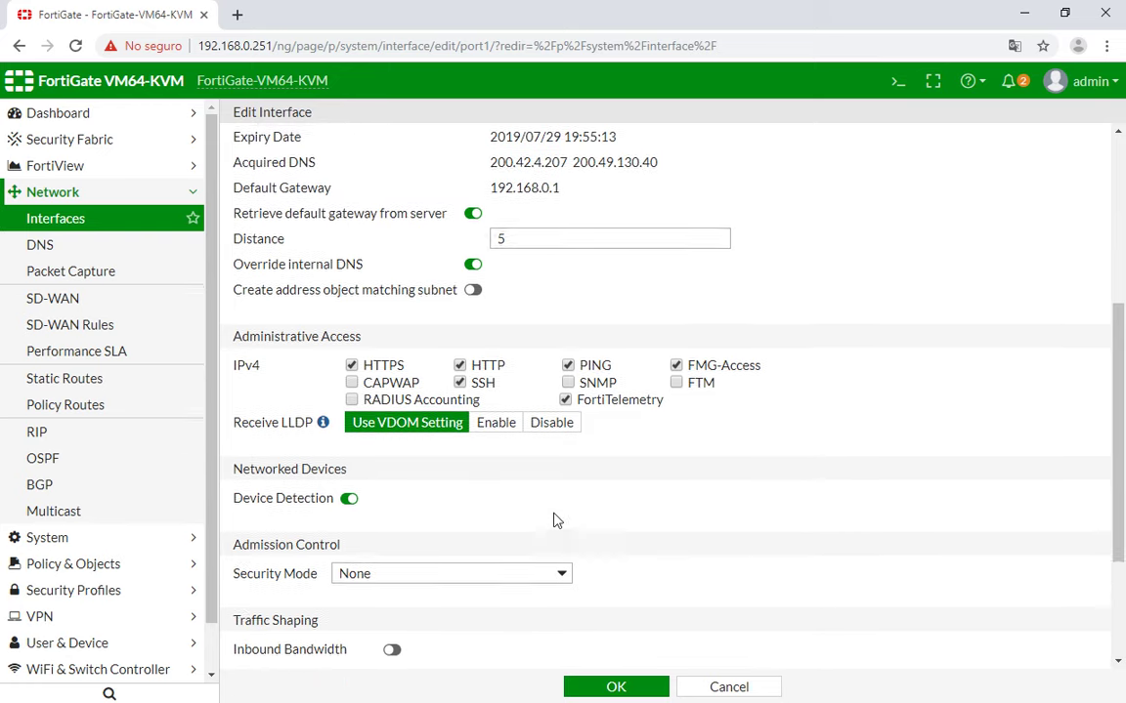
scroll(555, 517, up, 1)
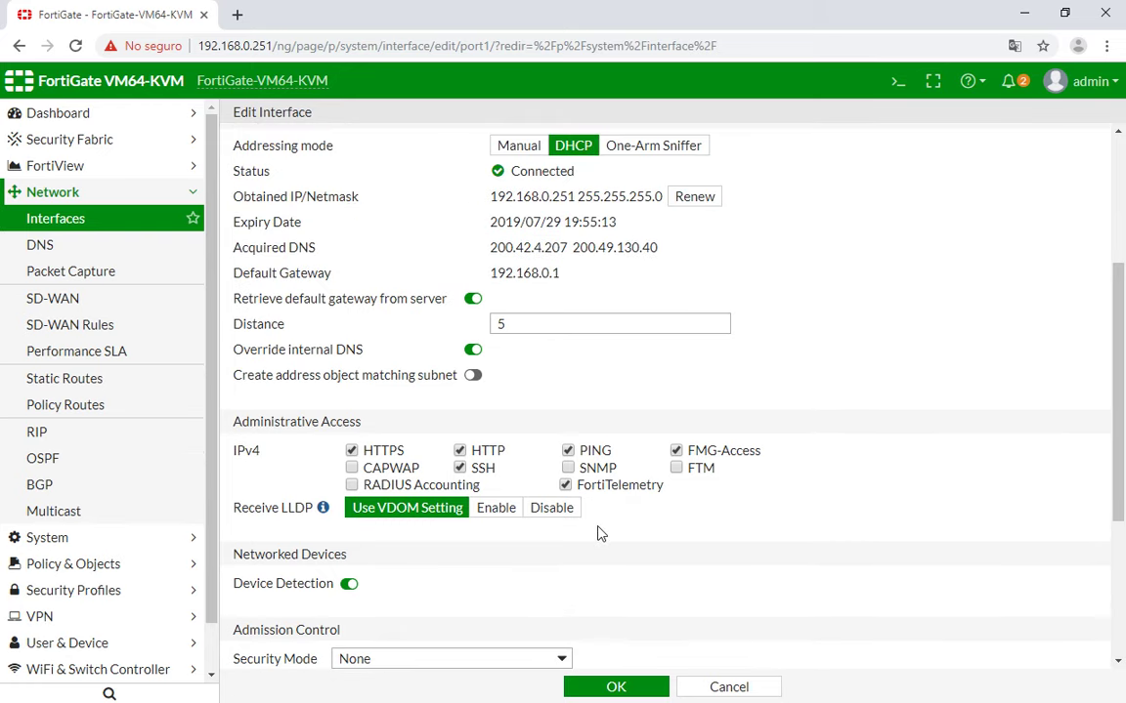
scroll(600, 533, up, 1)
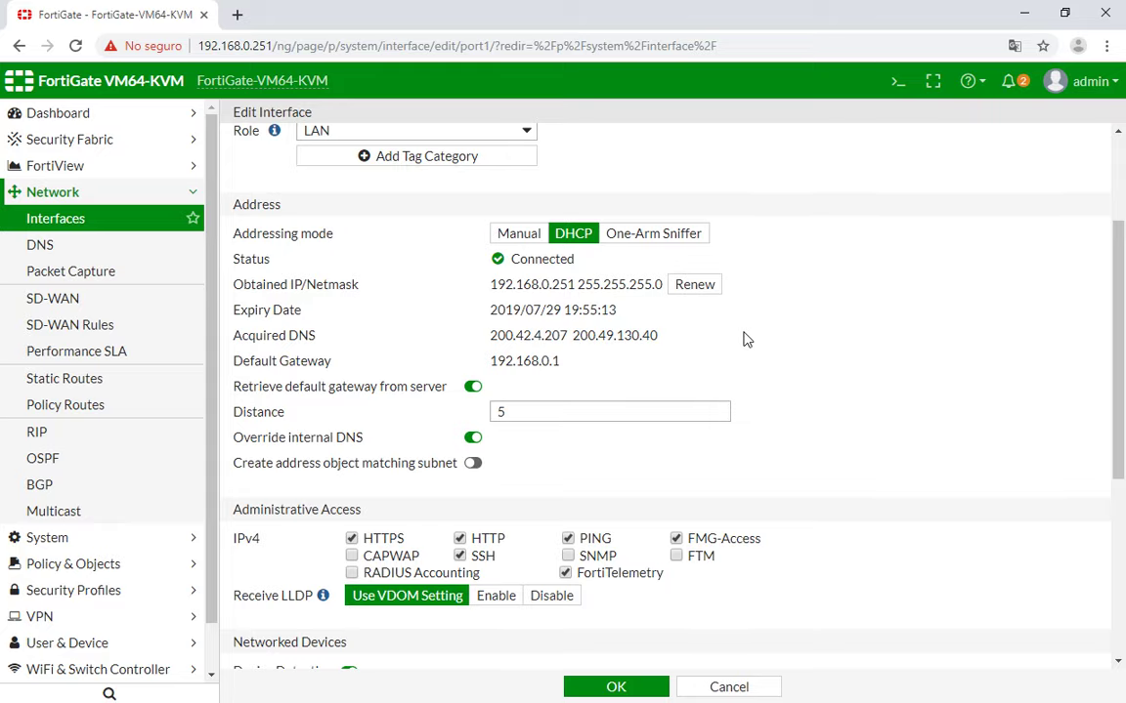
scroll(743, 337, up, 2)
scroll(731, 349, down, 4)
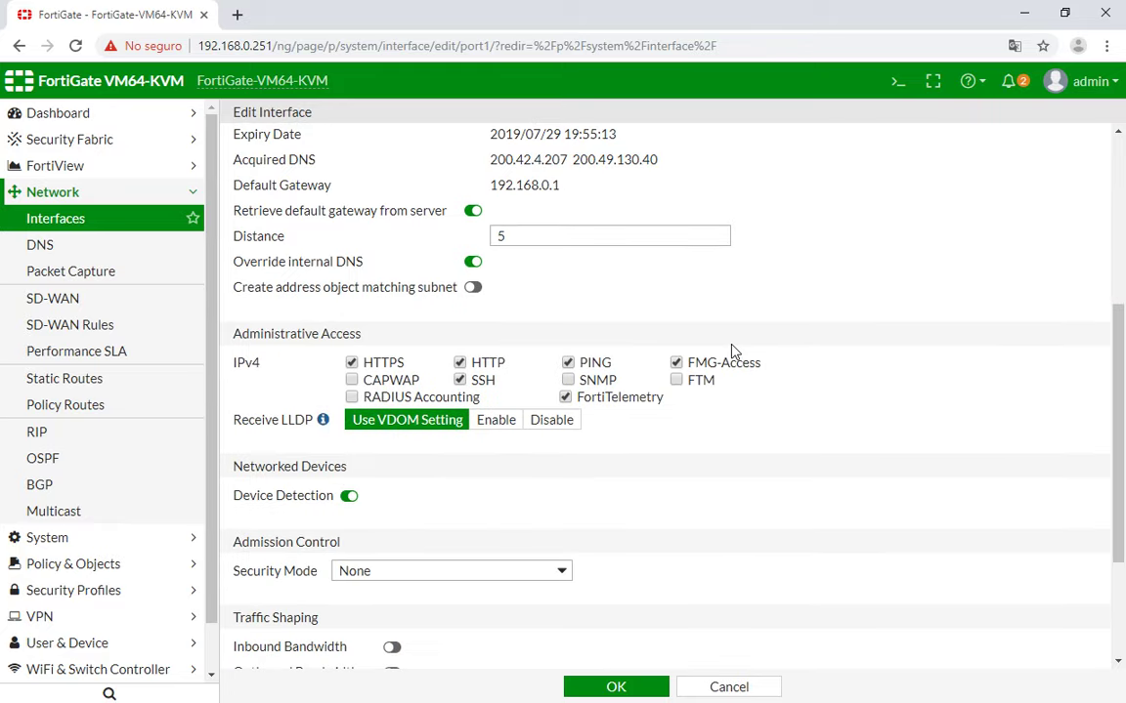
scroll(733, 350, down, 2)
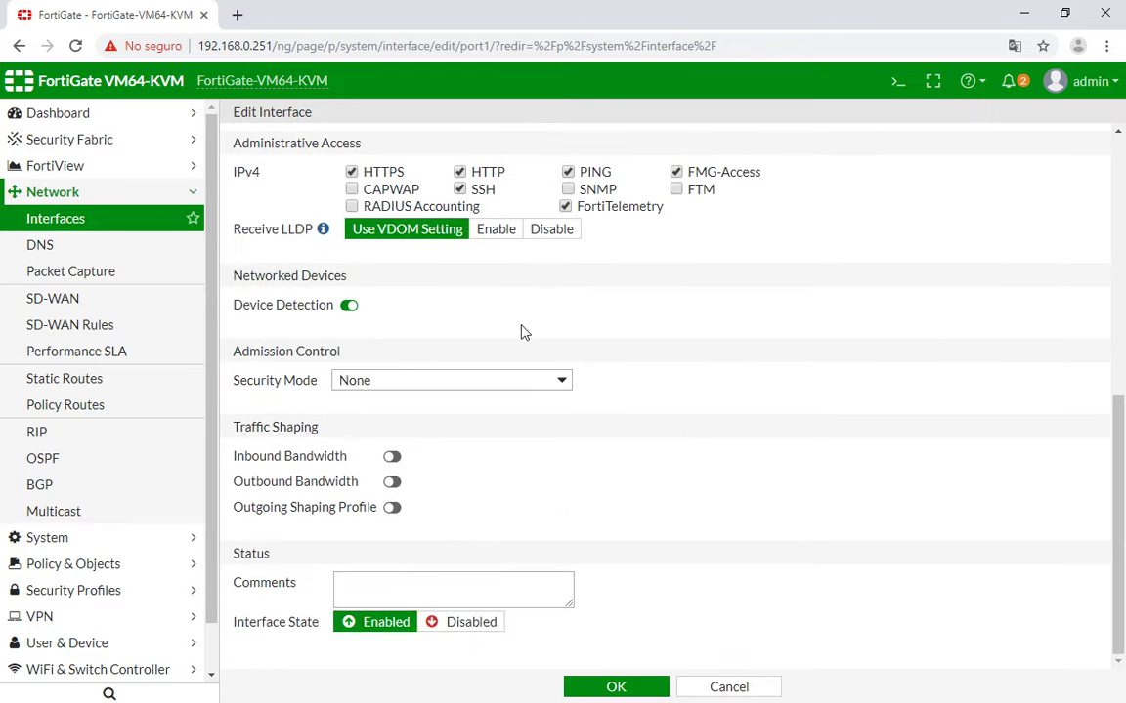
scroll(717, 481, up, 5)
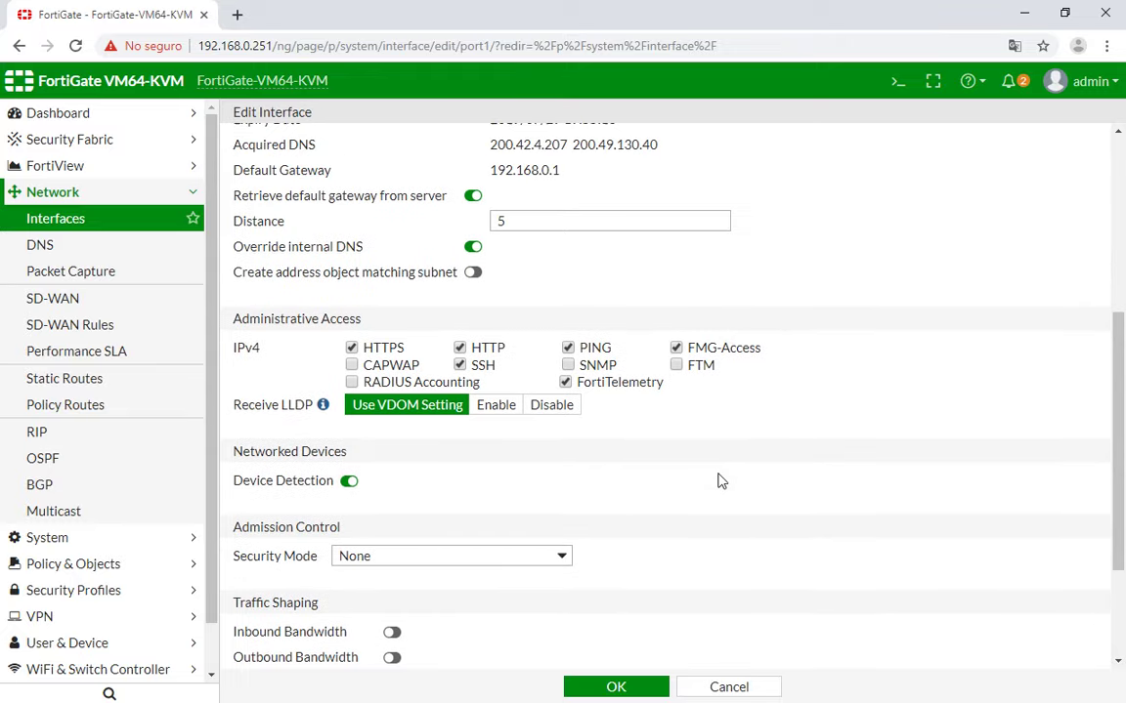
scroll(717, 479, down, 2)
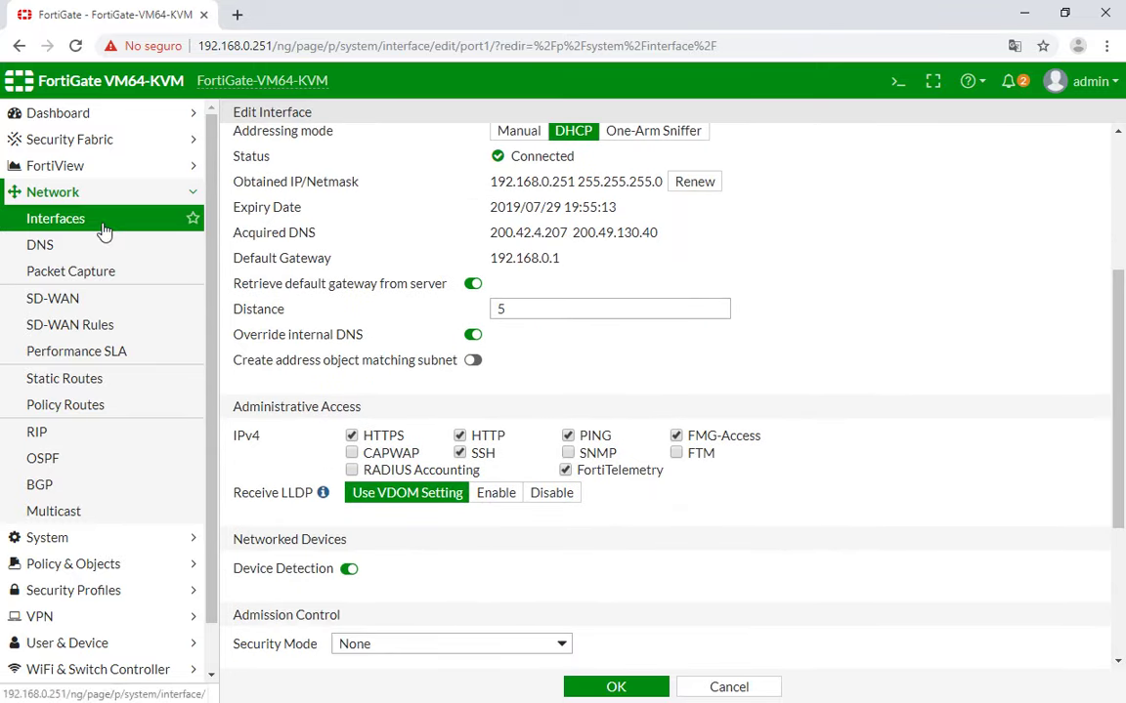
drag(232, 407, 364, 407)
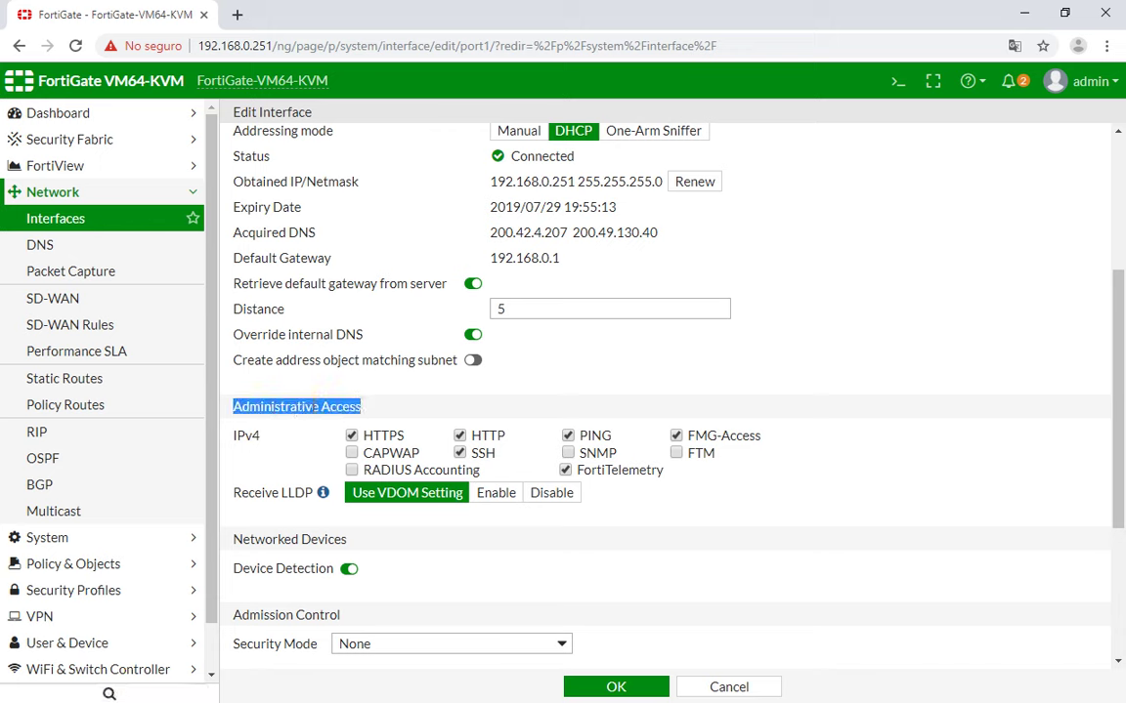
click(411, 402)
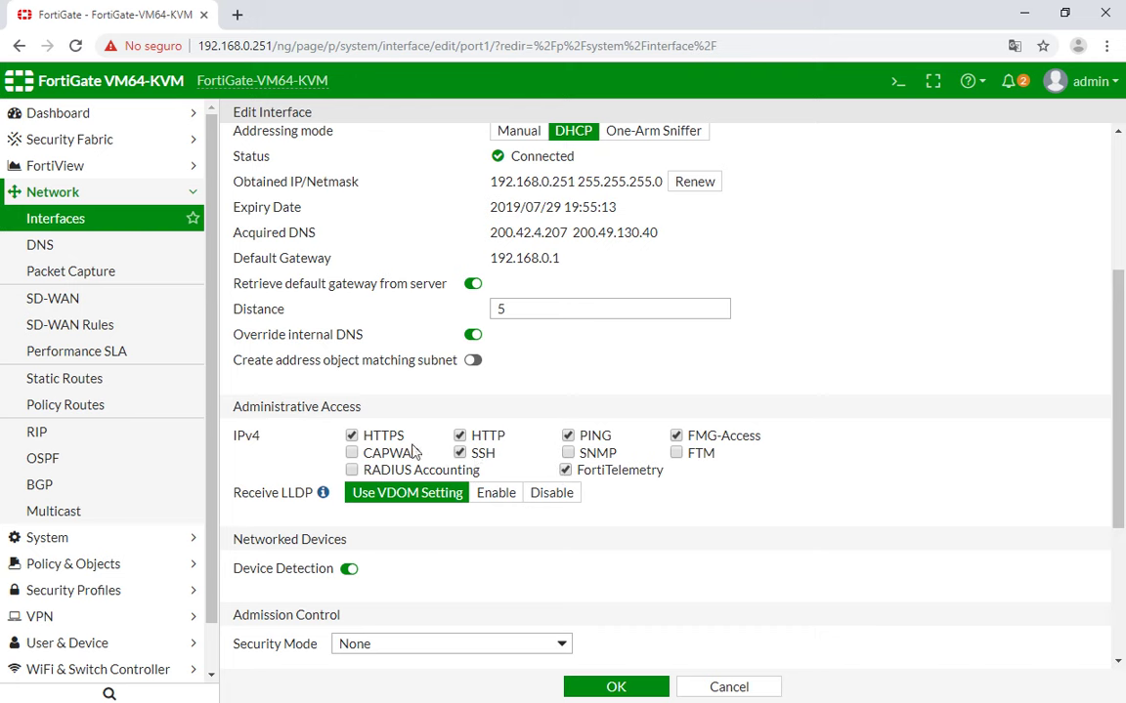
scroll(430, 371, up, 1)
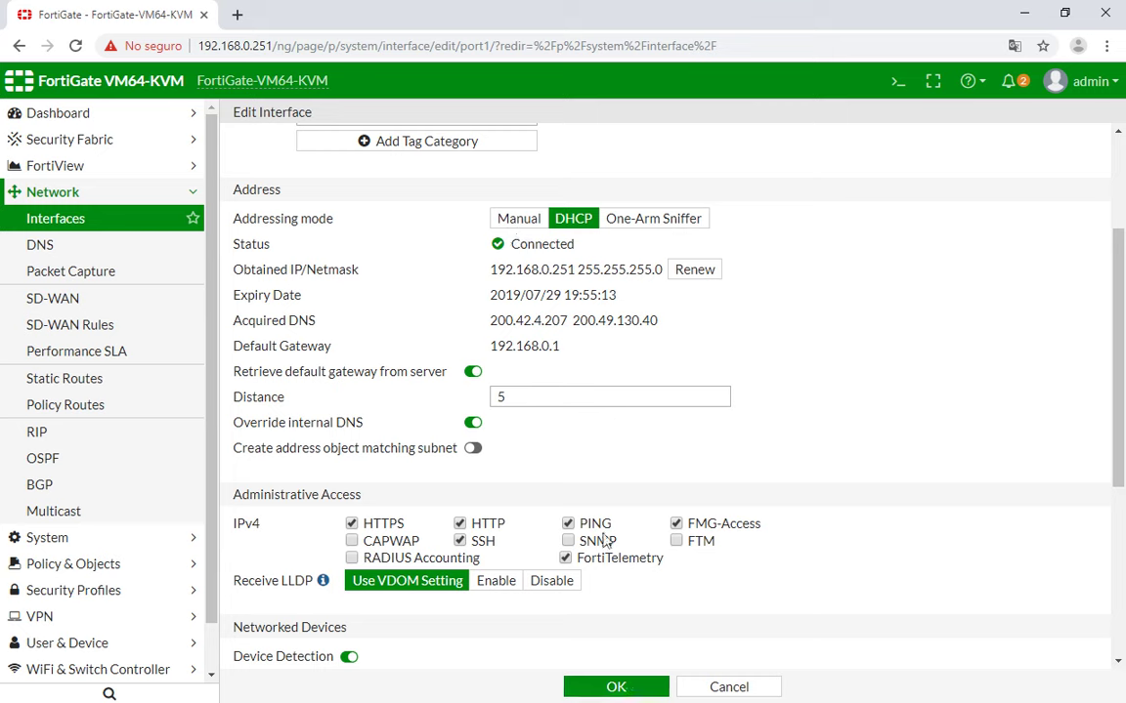
Save port1 with PING restored and confirm 192.168.0.251 answers 4/4 pings.
click(616, 688)
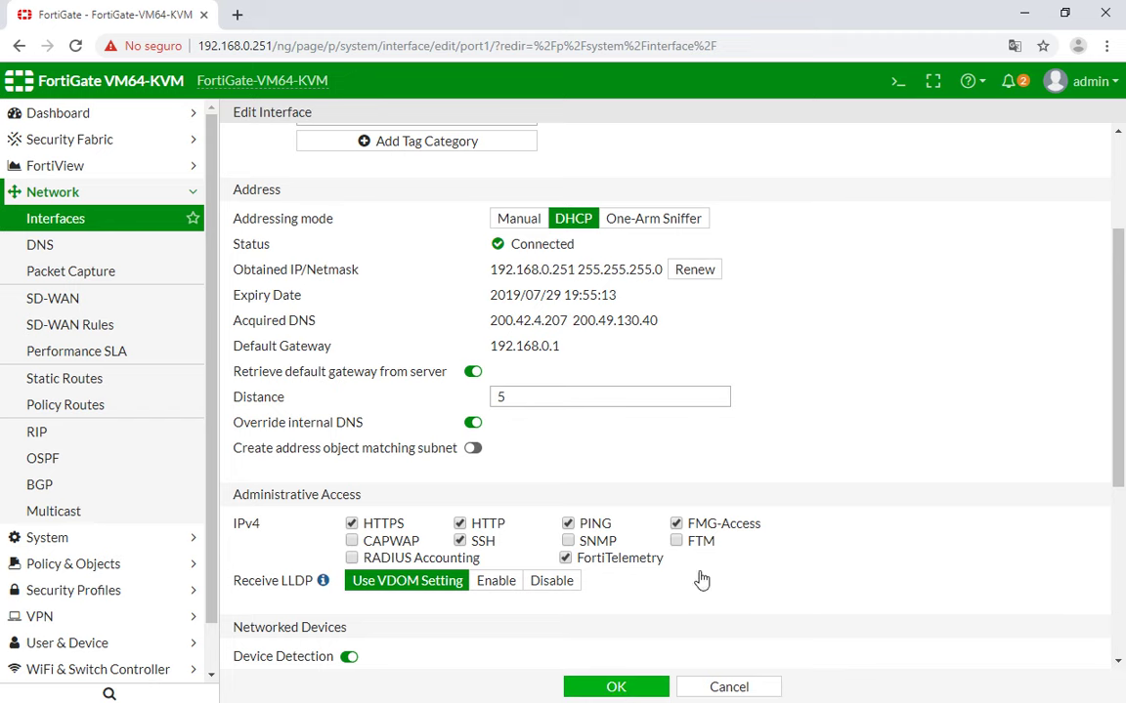
key(alt+Tab)
key(Return)
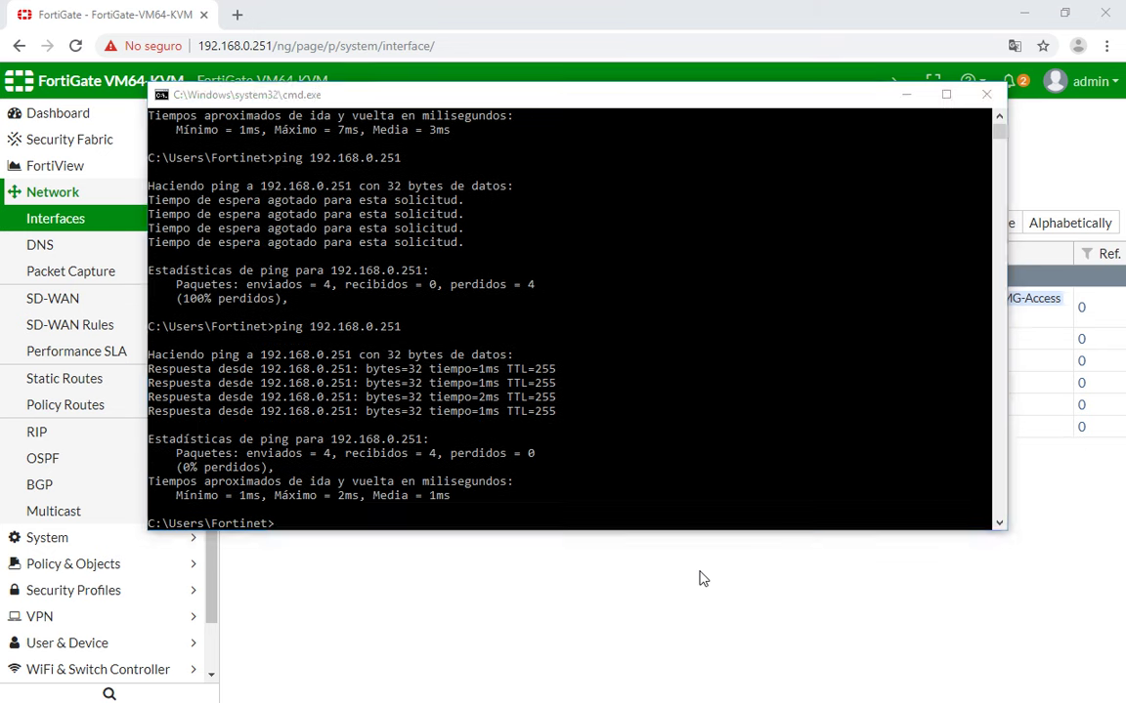
click(699, 578)
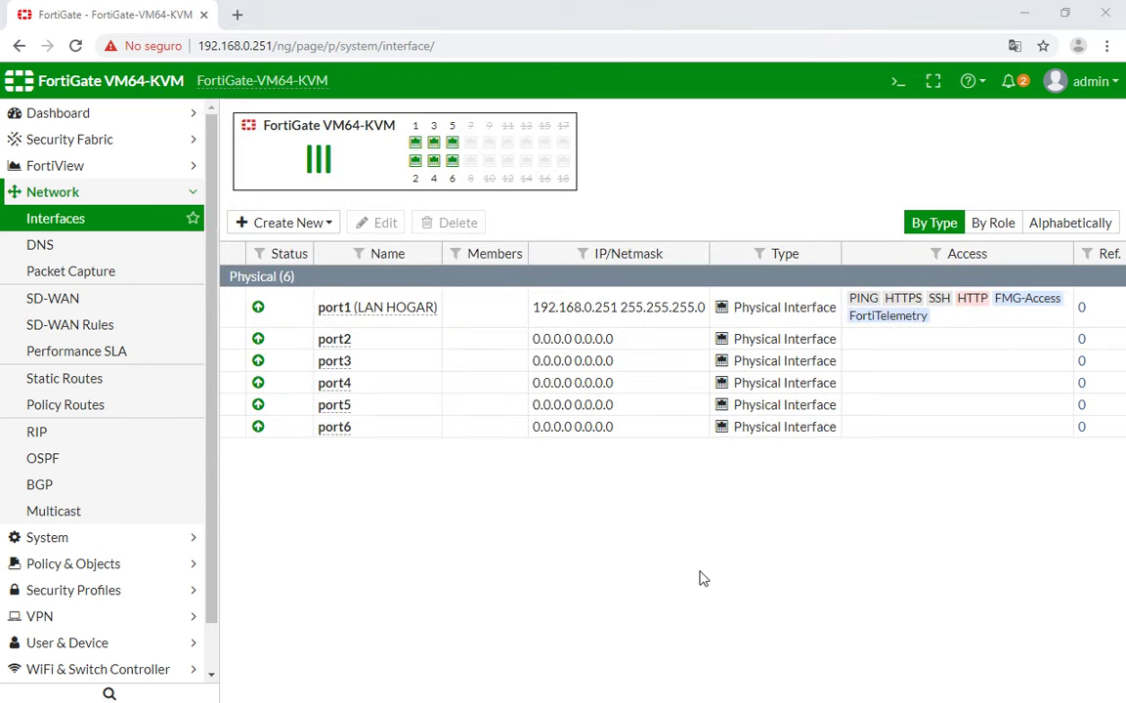
key(alt+Tab)
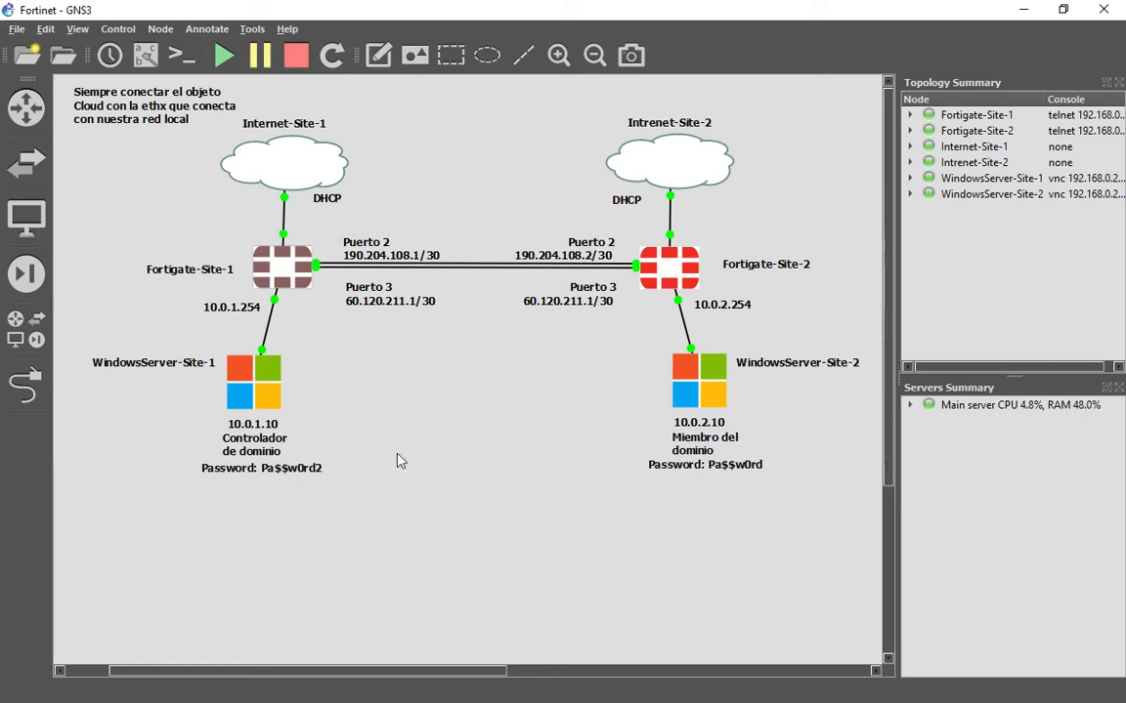
Check the Site-1 LAN gateway label 10.0.1.254 on the GNS3 topology.
click(227, 311)
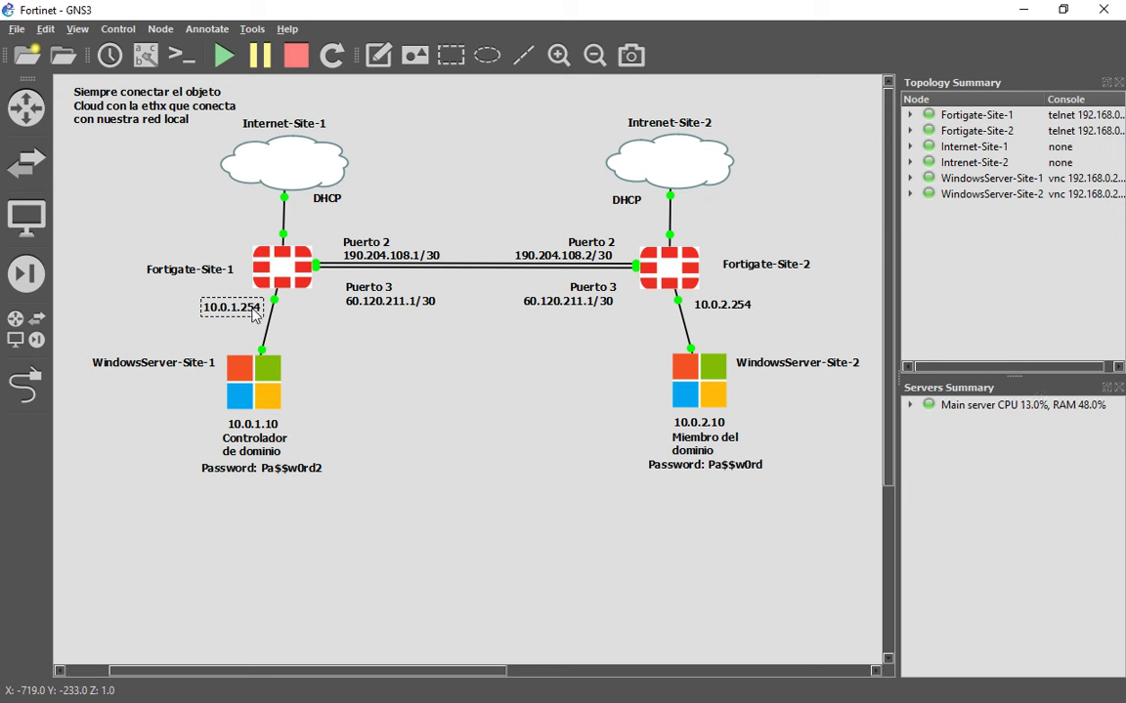
key(alt+Tab)
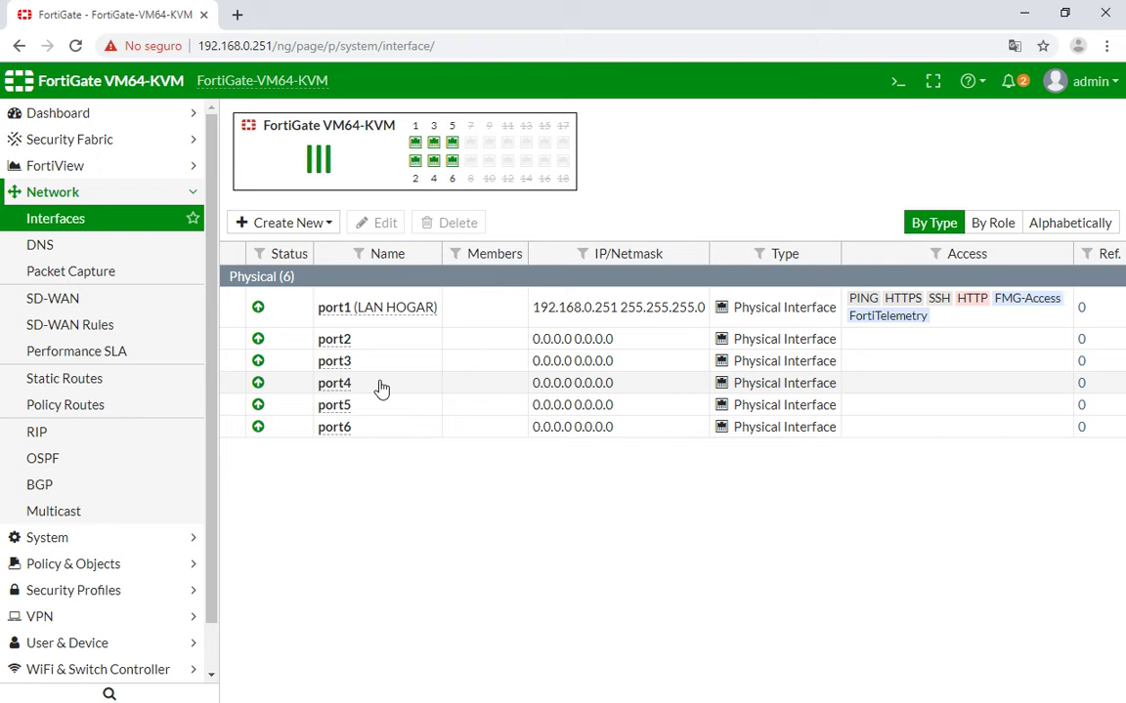
Select port4 in the interfaces list and open its Edit Interface page.
click(379, 386)
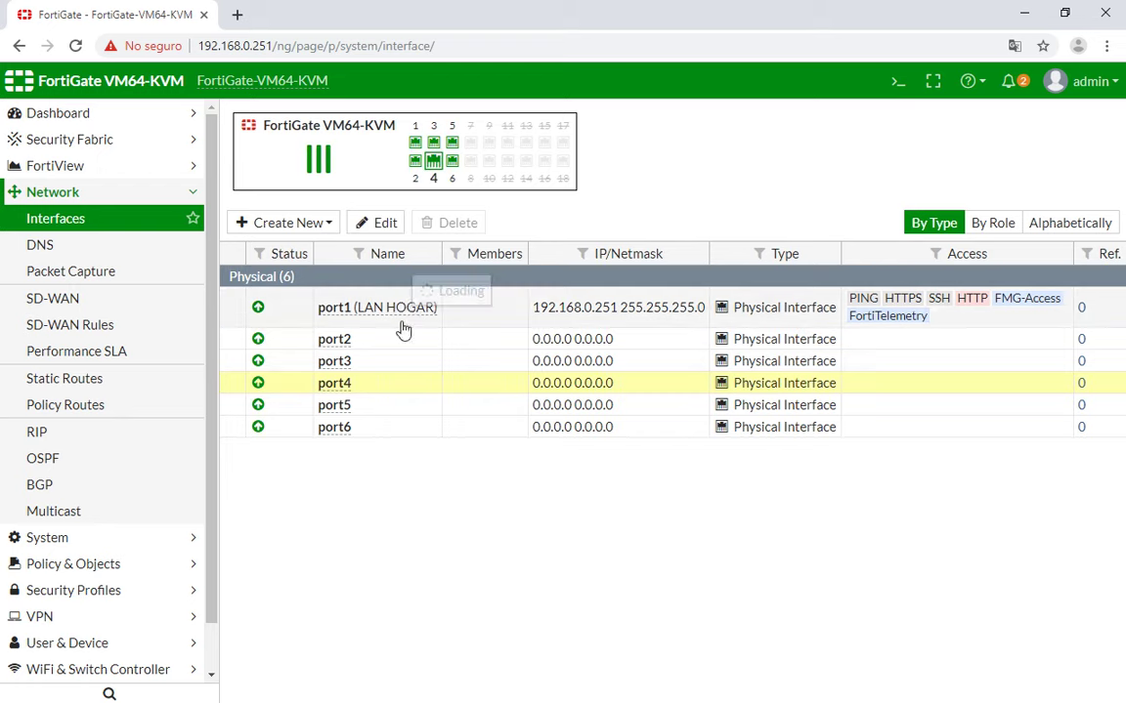
key(alt+Tab)
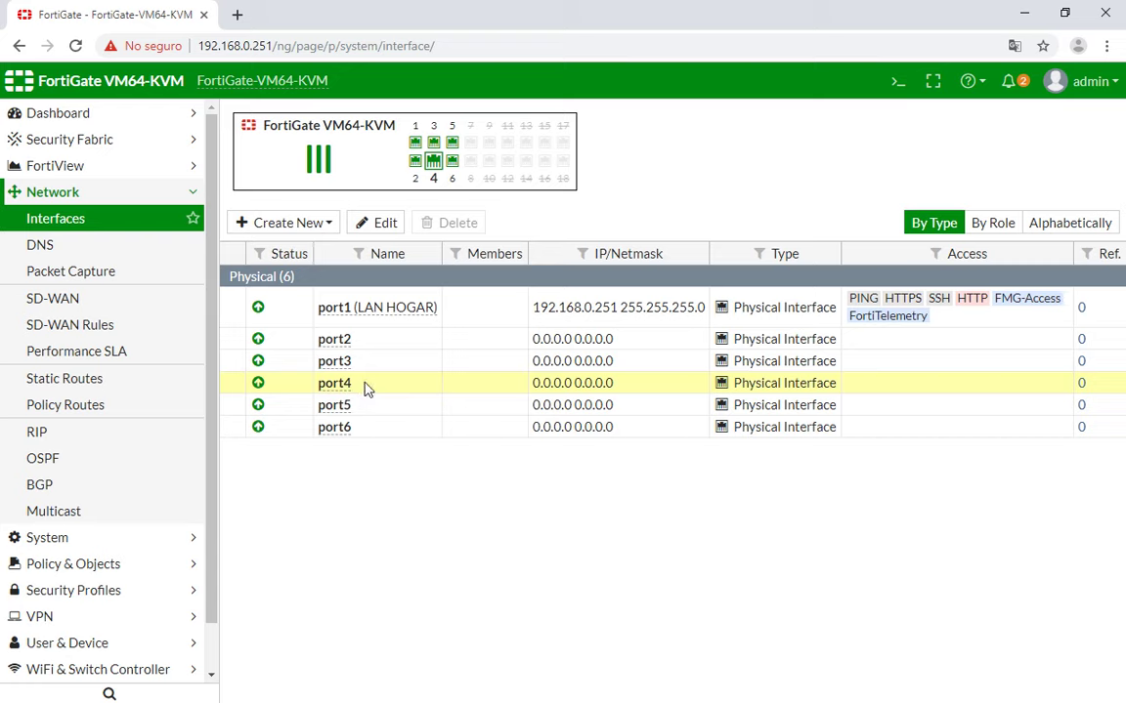
double_click(366, 389)
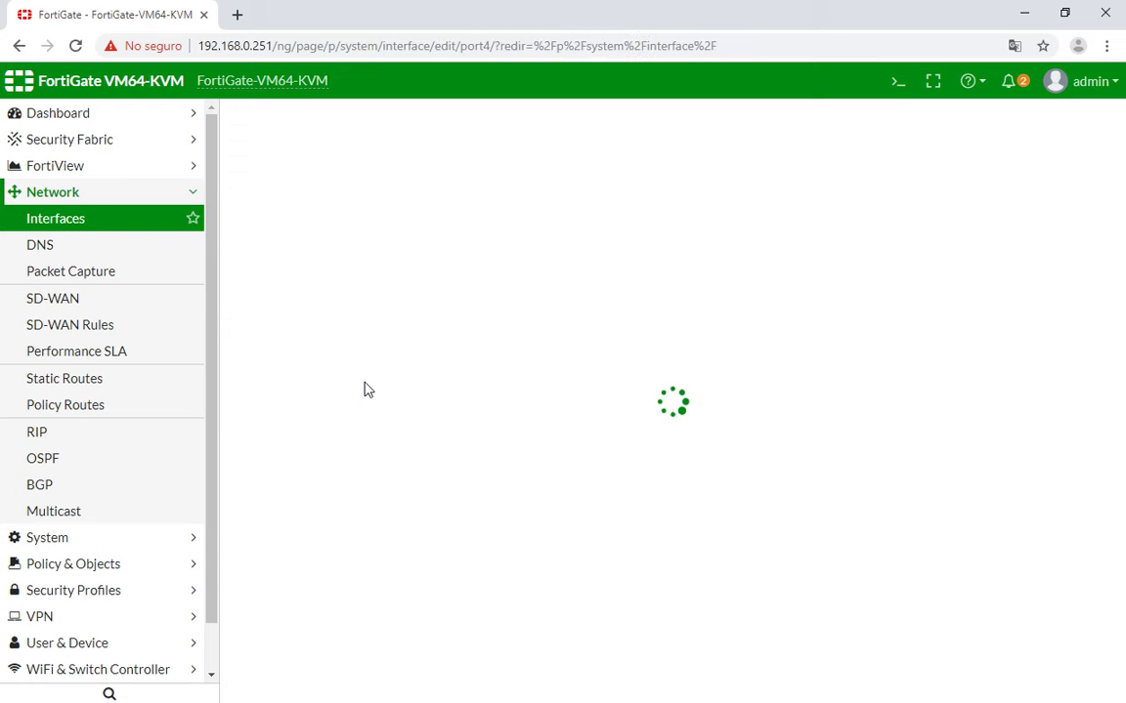
Give port4 the alias 'LAN SITE 1' and the LAN role.
click(516, 180)
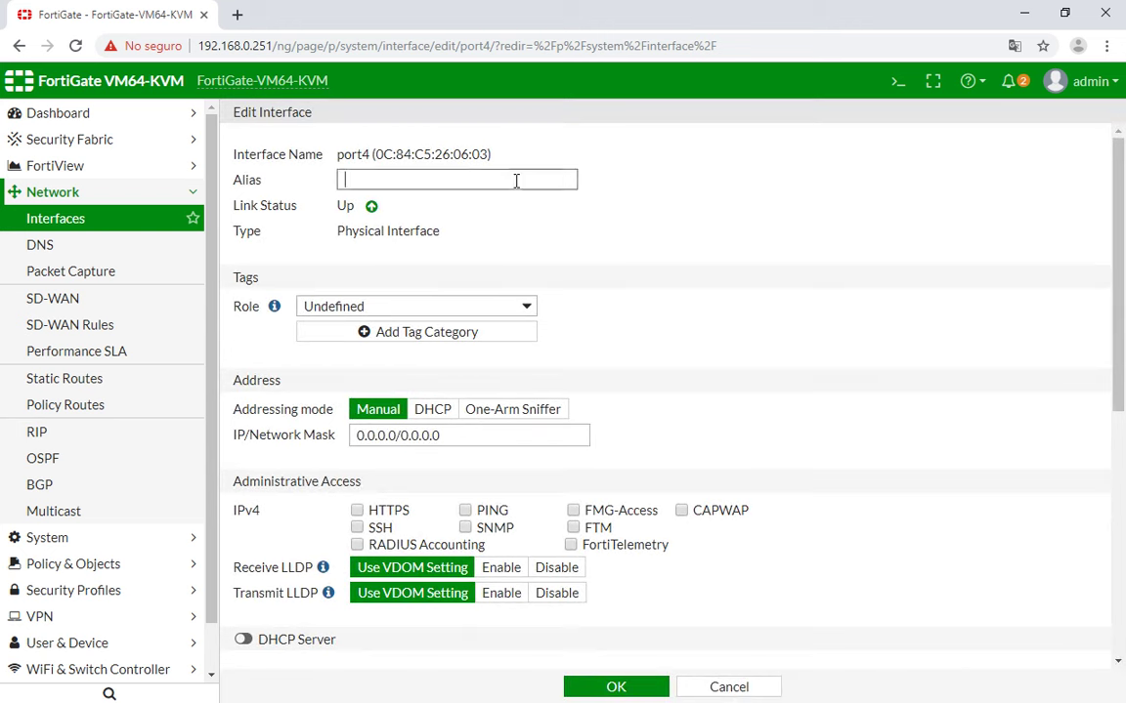
text(LAN SOIT)
text(TE)
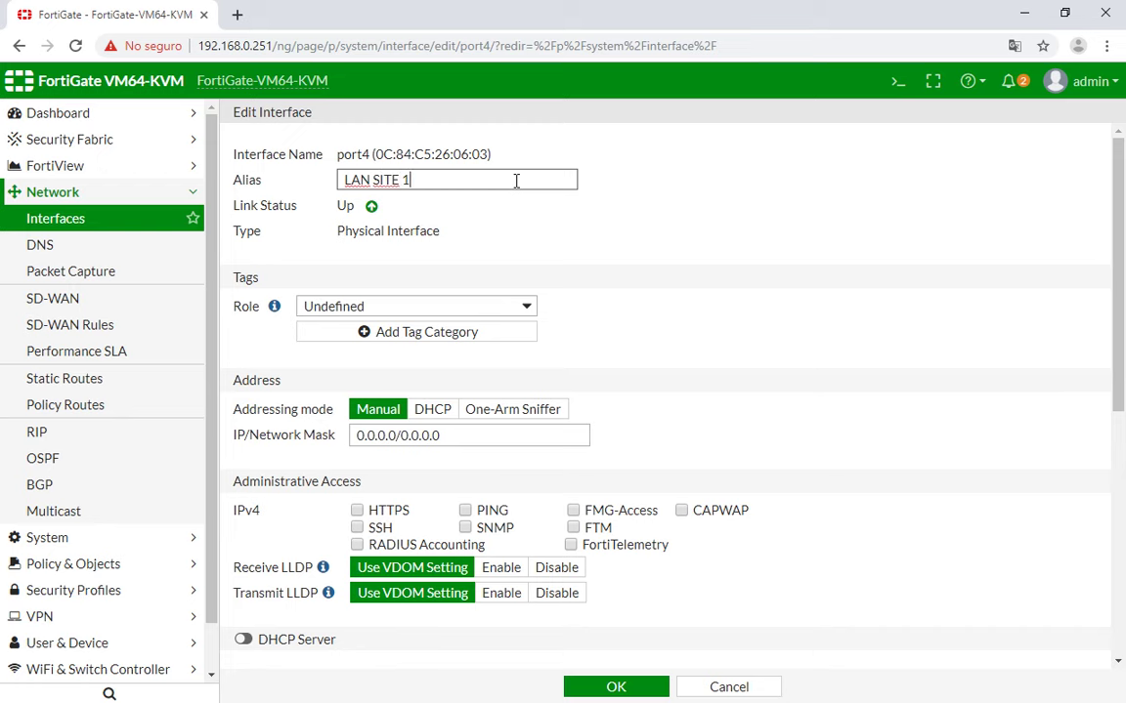
click(376, 311)
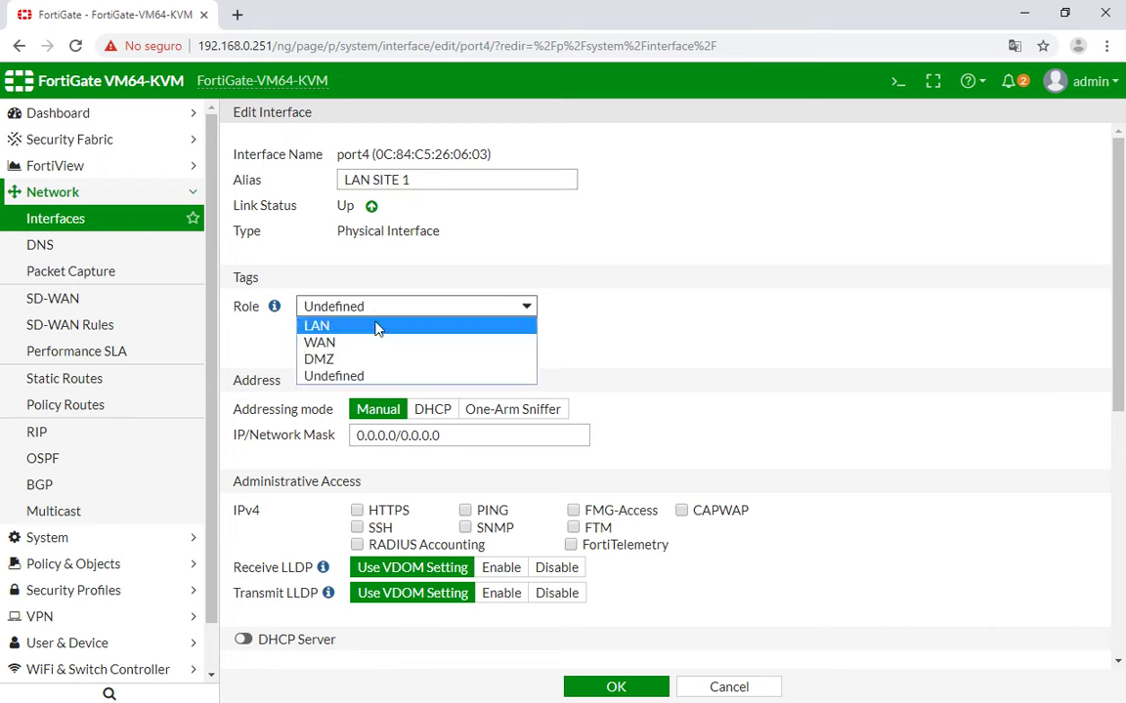
click(377, 325)
Replace port4's 0.0.0.0 address with 10.0.1.254/255.255.255.0.
scroll(536, 348, down, 1)
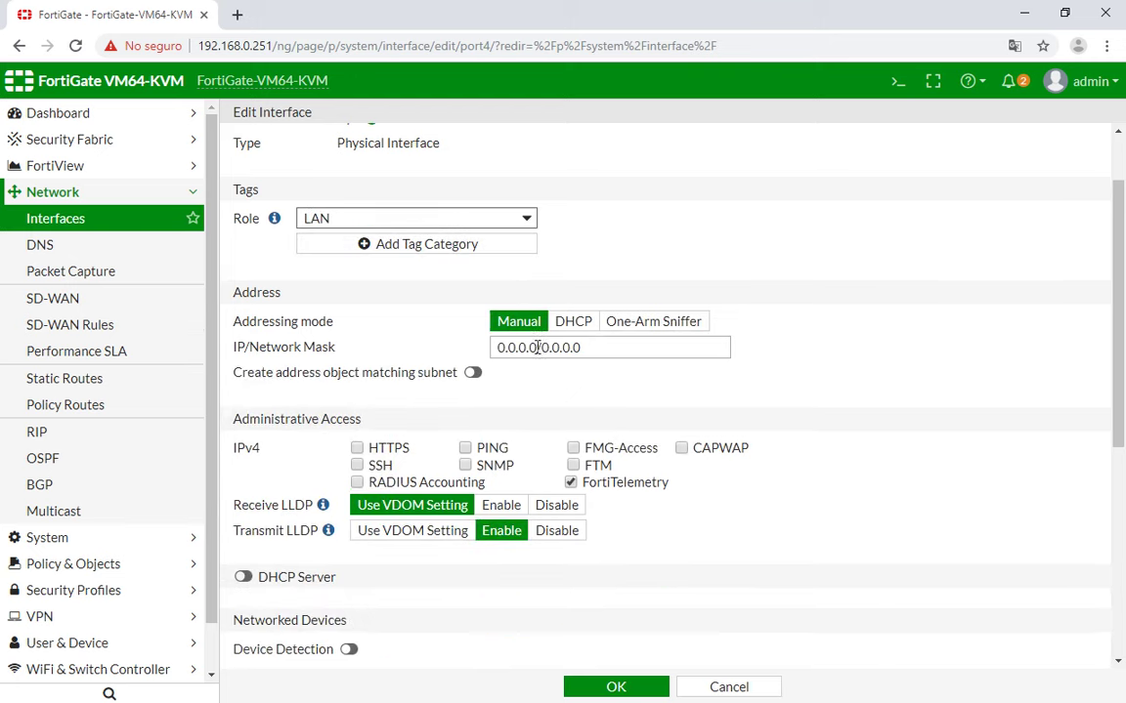
drag(607, 350, 493, 349)
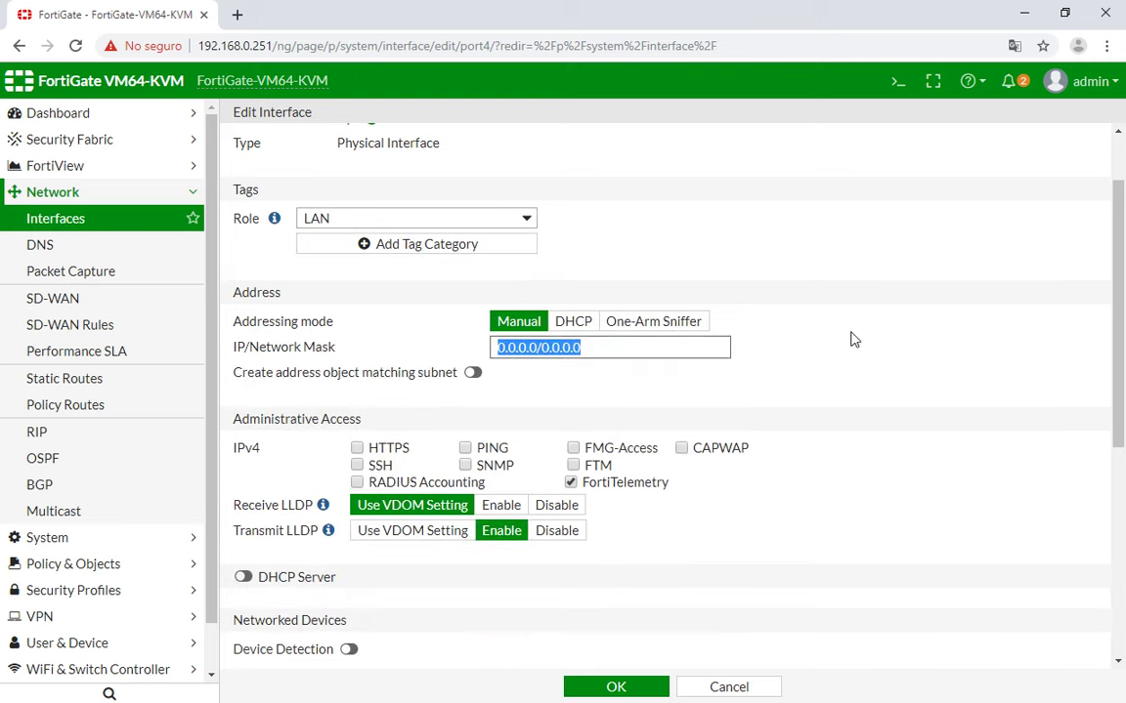
text(10.0.1.)
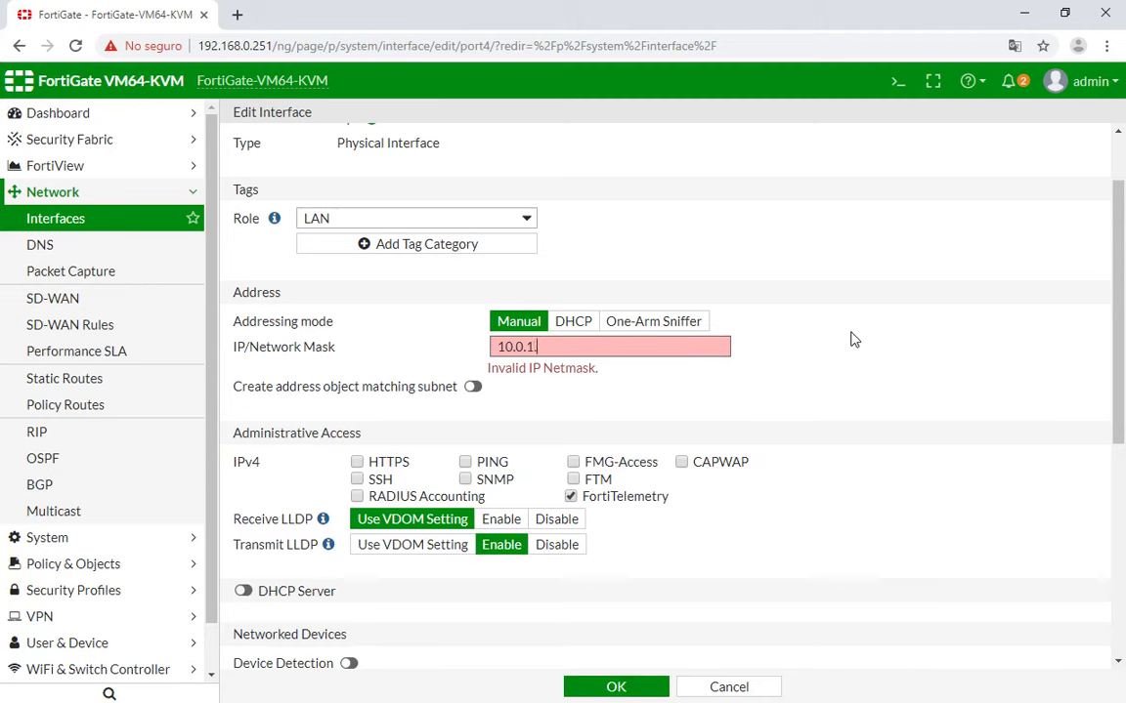
text(254/)
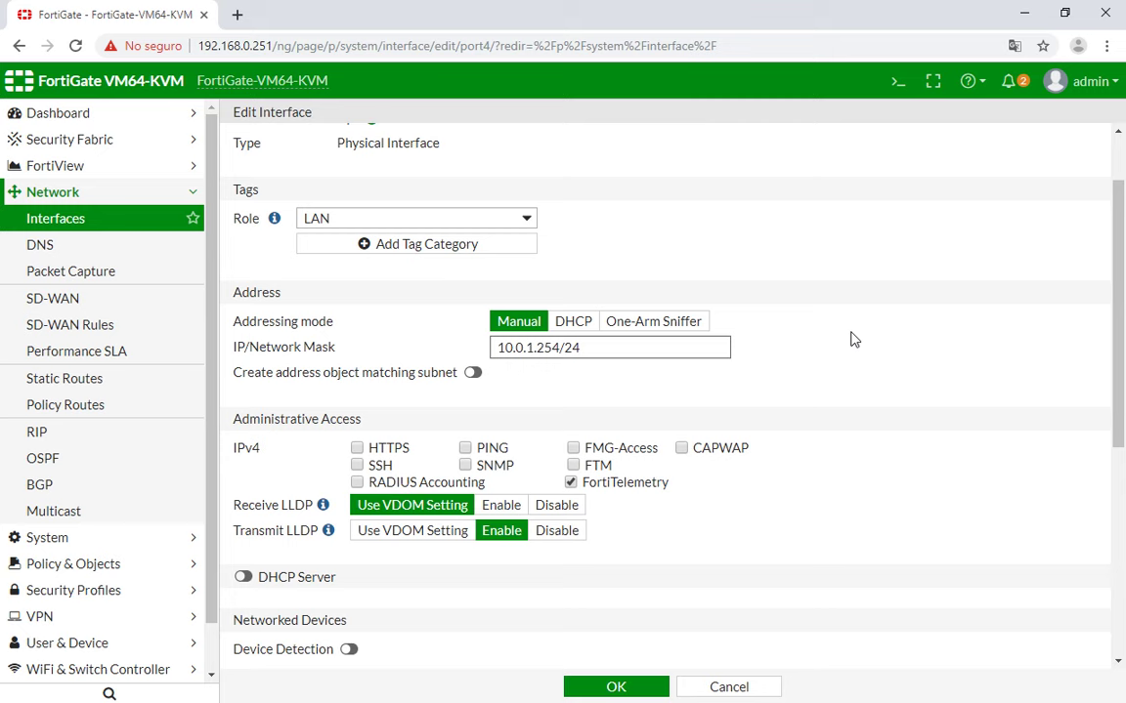
text(255.255.0)
scroll(322, 381, down, 2)
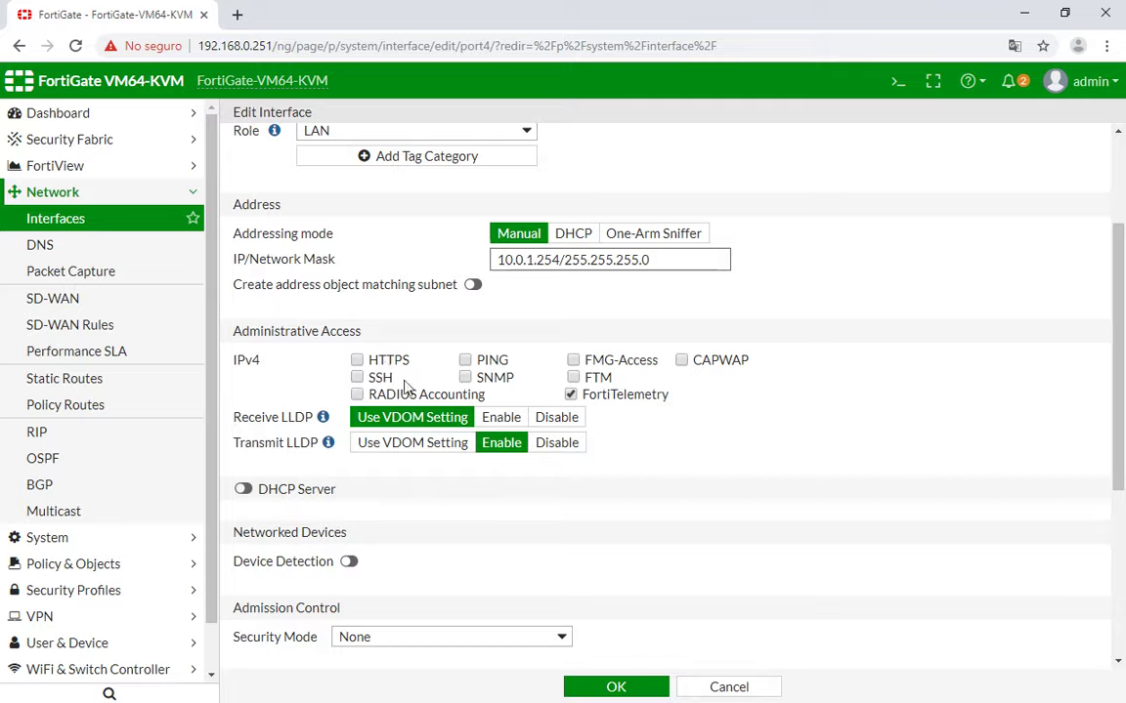
Check in GNS3 that WindowsServer-Site-1 links to Fortigate-Site-1's Port3.
key(alt+Tab)
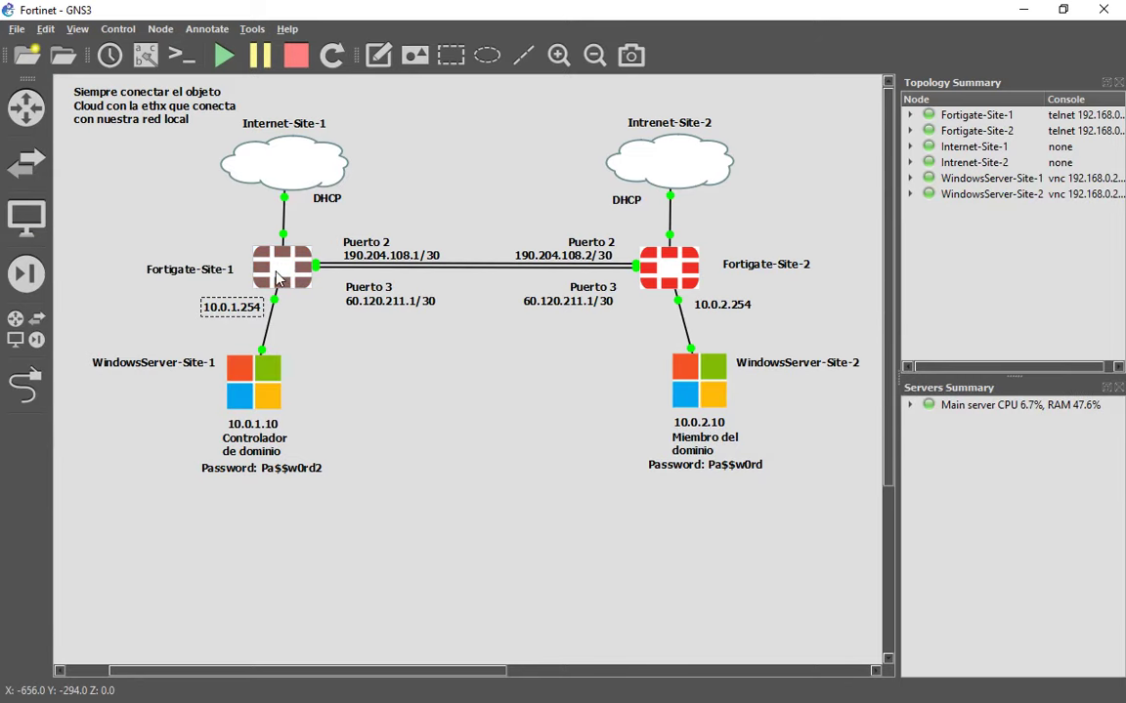
mouse_move(281, 277)
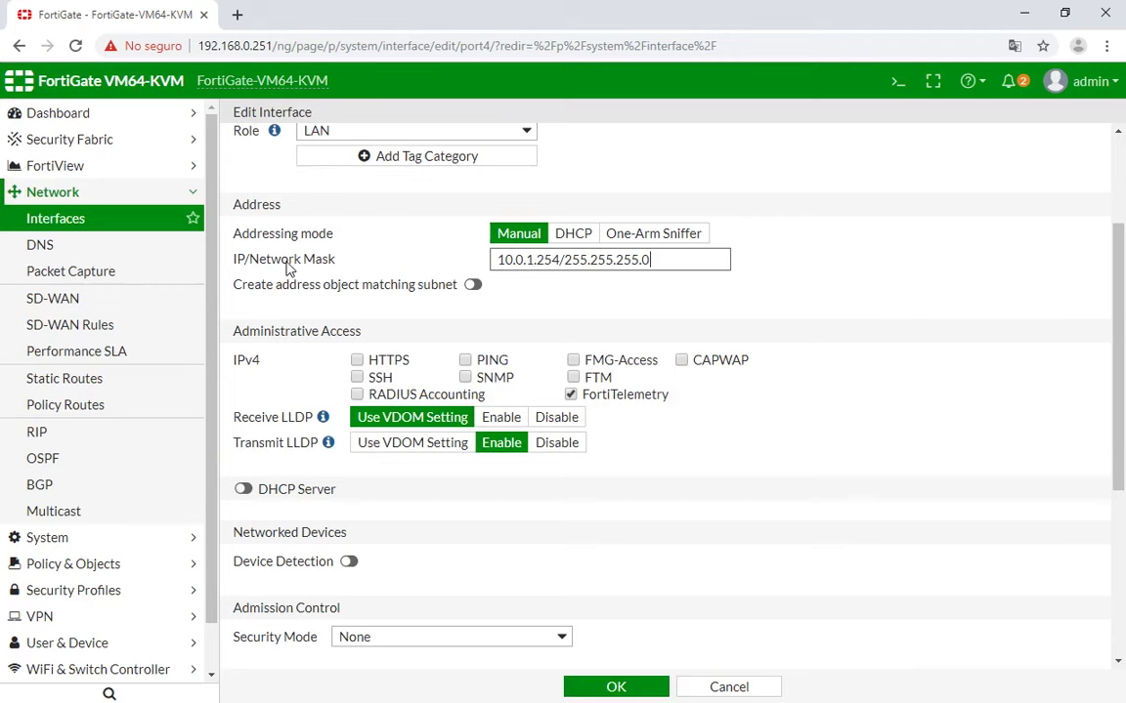
Uncheck FortiTelemetry and check PING so port4 allows only ping access.
click(568, 394)
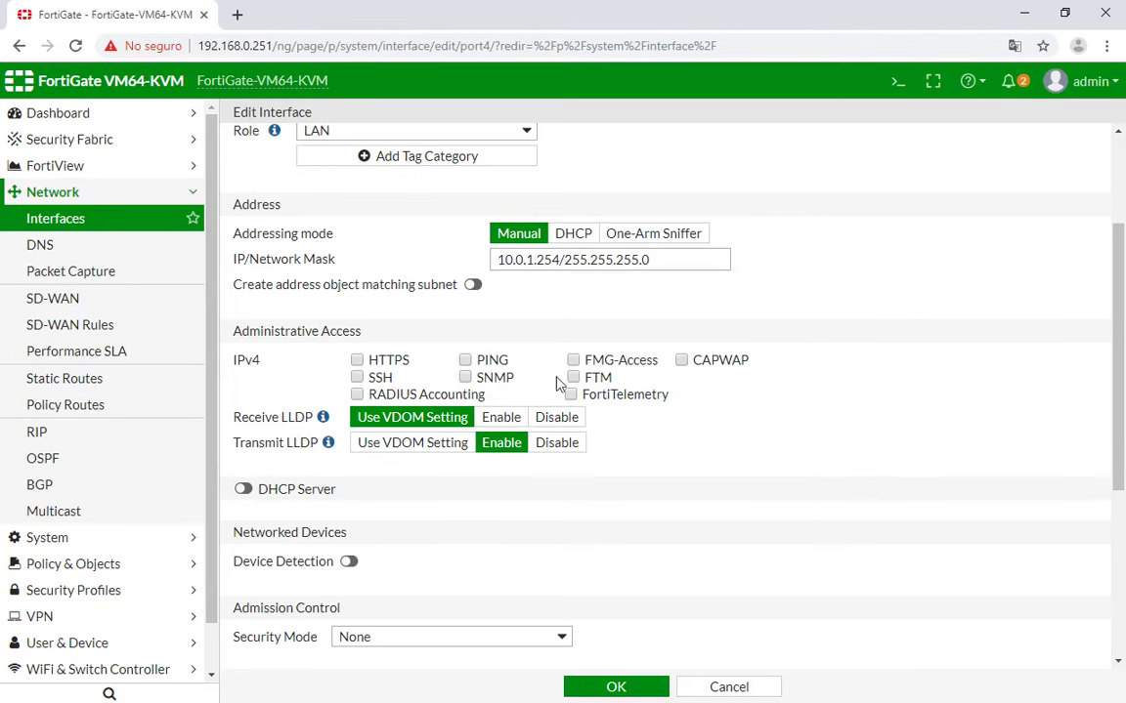
click(466, 360)
scroll(672, 423, down, 3)
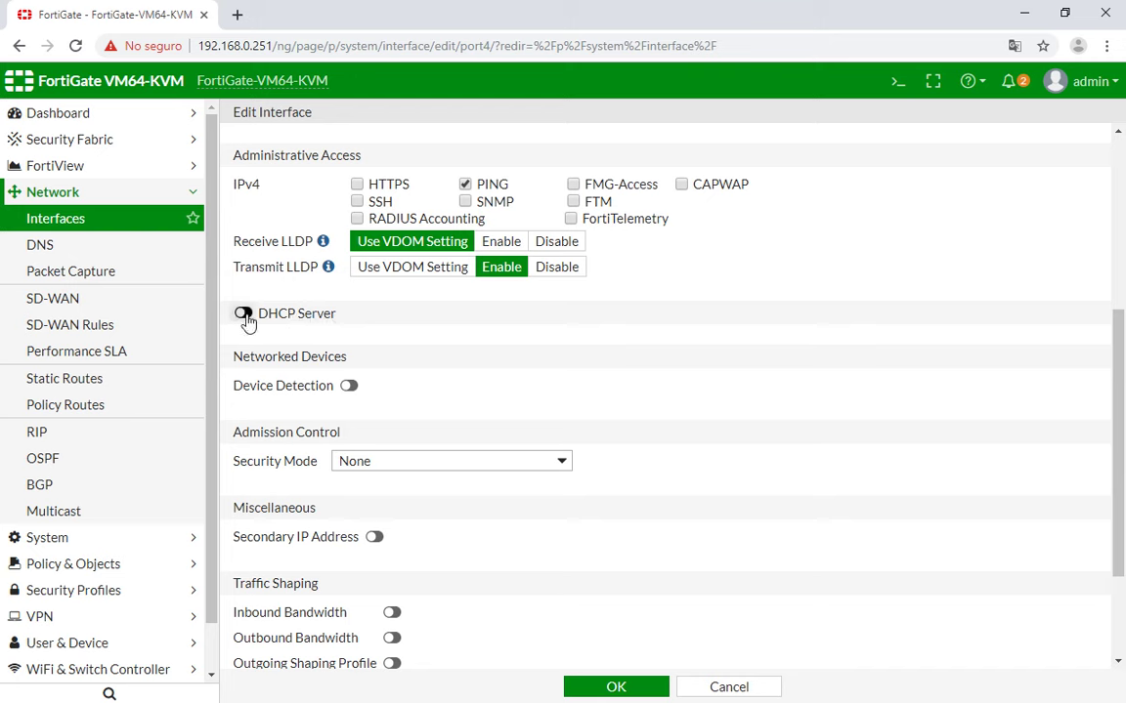
key(alt+Tab)
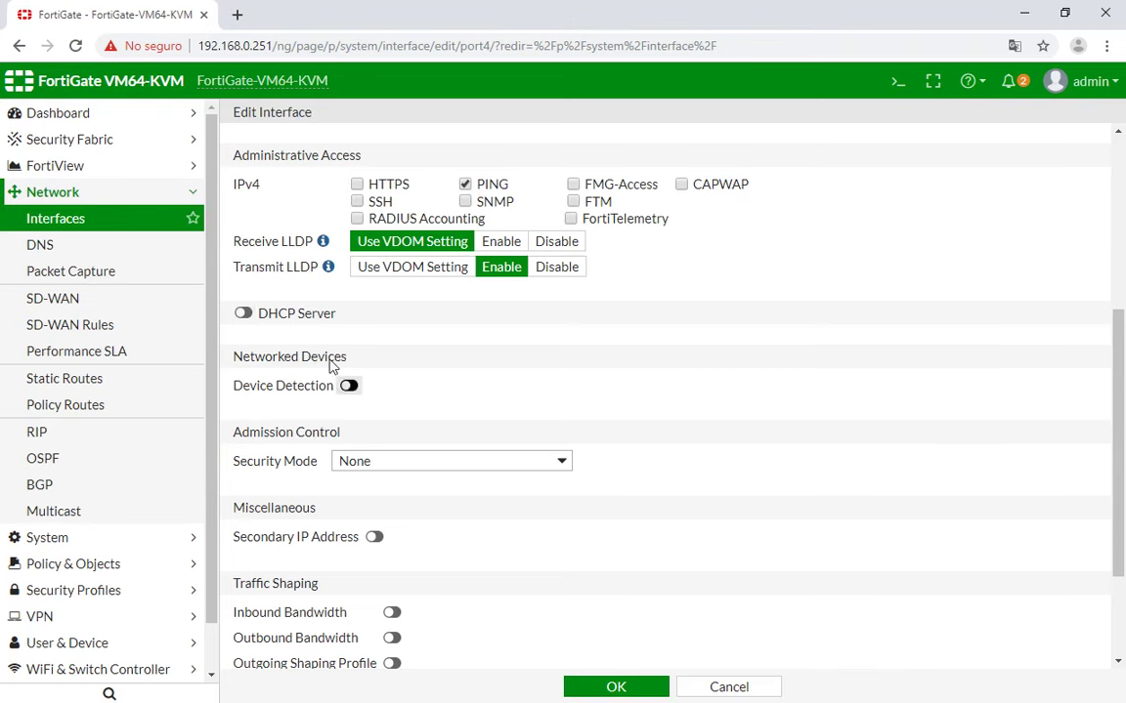
Enable port4's DHCP server and explore its address range, gateway and DNS options.
click(244, 314)
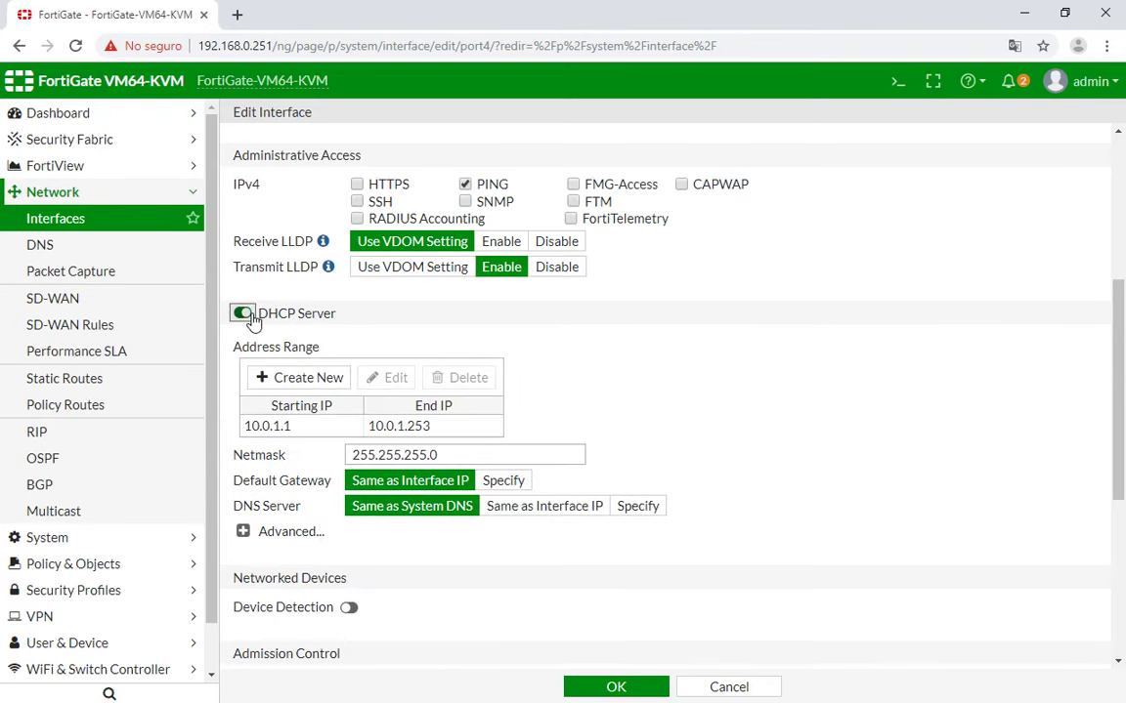
click(308, 380)
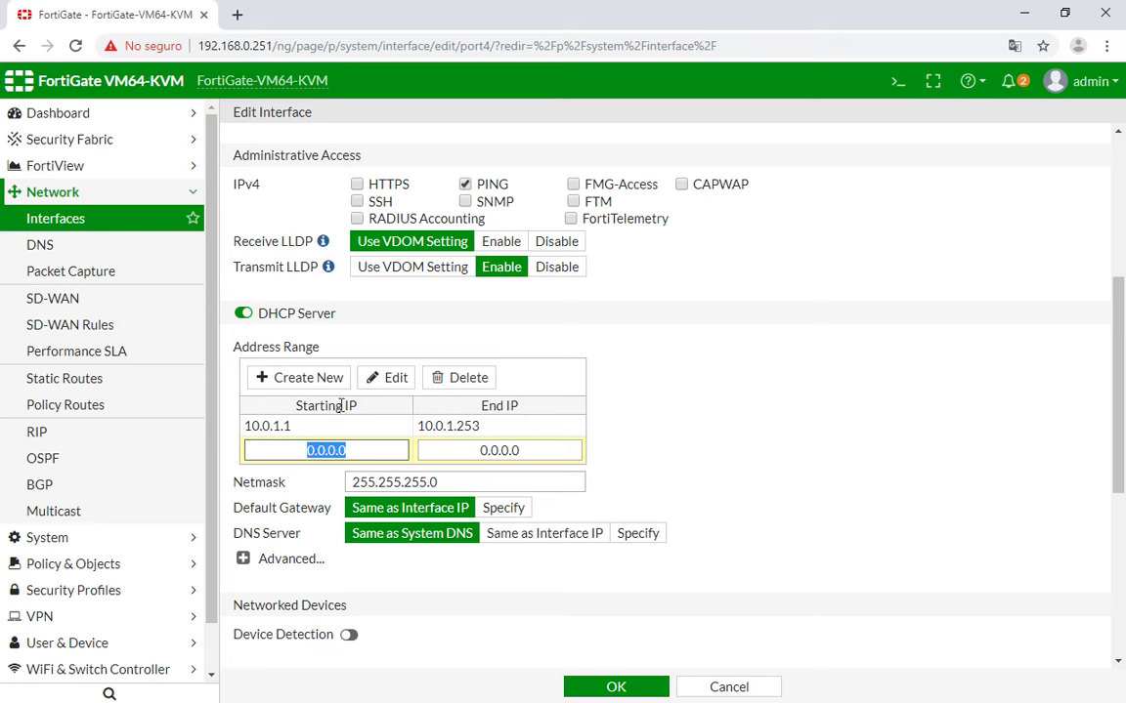
click(456, 379)
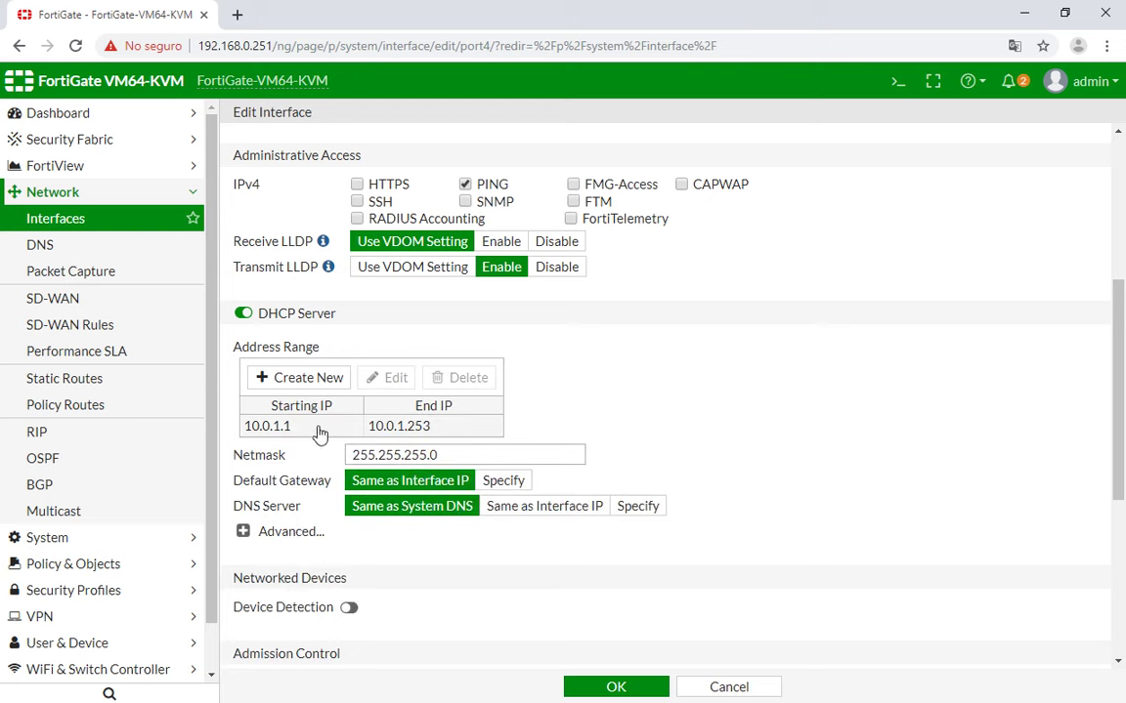
drag(288, 398, 207, 393)
click(528, 423)
scroll(318, 433, up, 1)
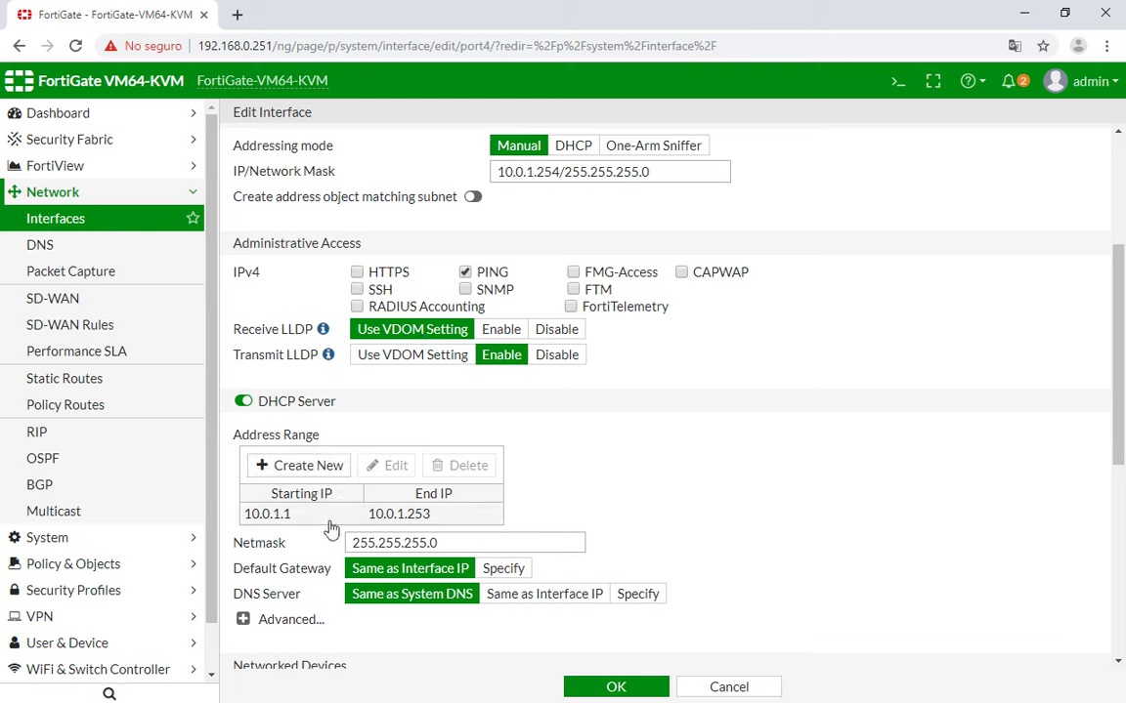
scroll(427, 525, down, 1)
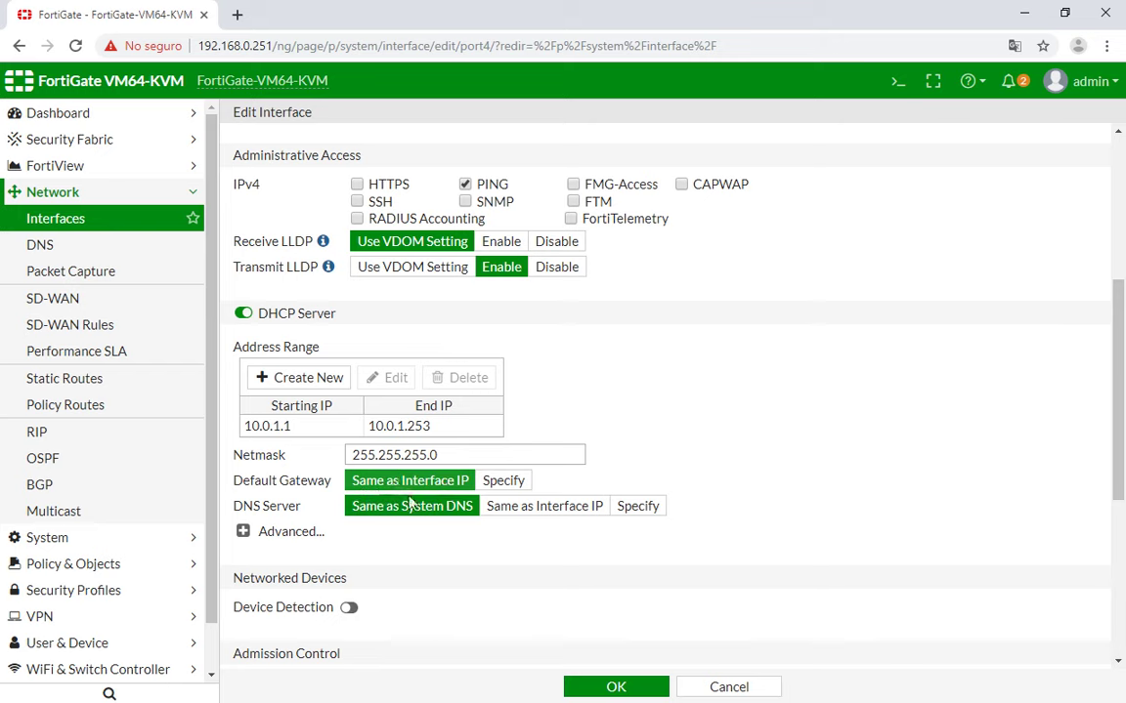
scroll(507, 337, up, 1)
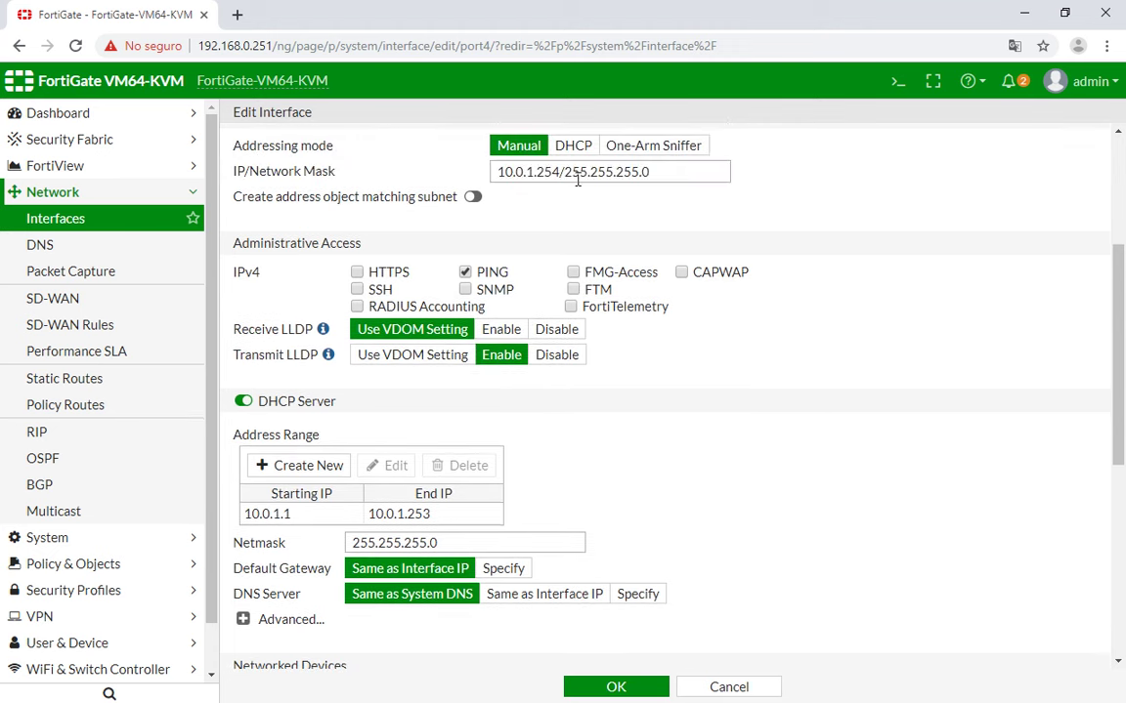
drag(562, 174, 500, 172)
scroll(510, 402, down, 1)
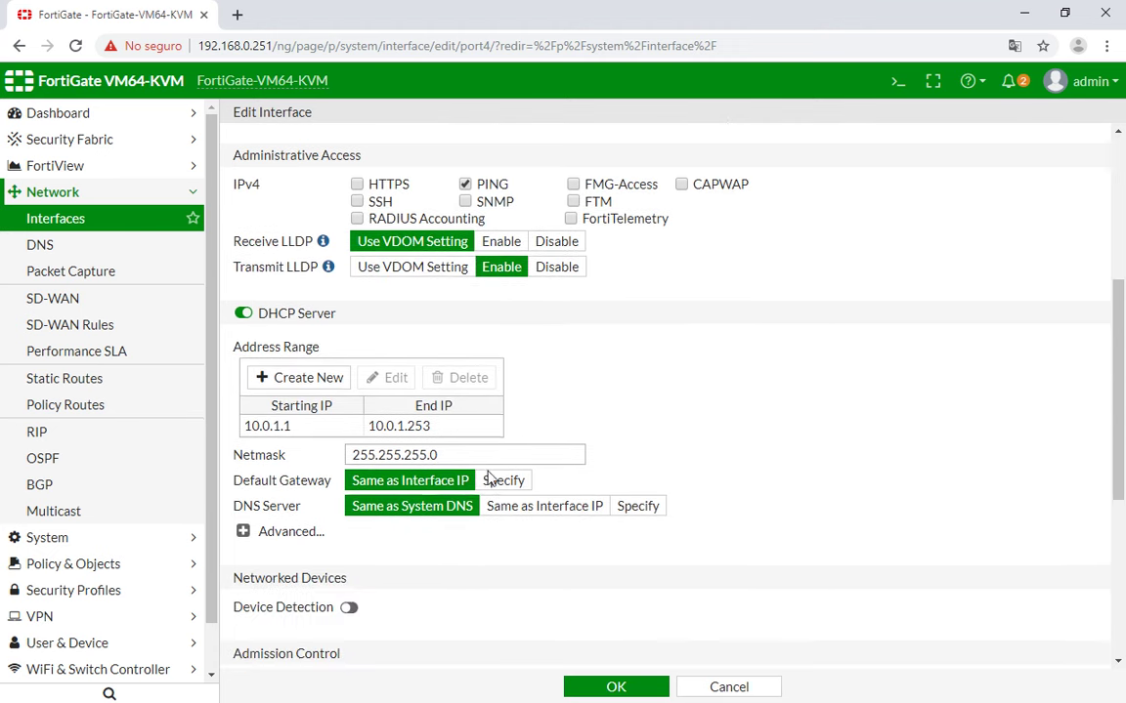
click(489, 486)
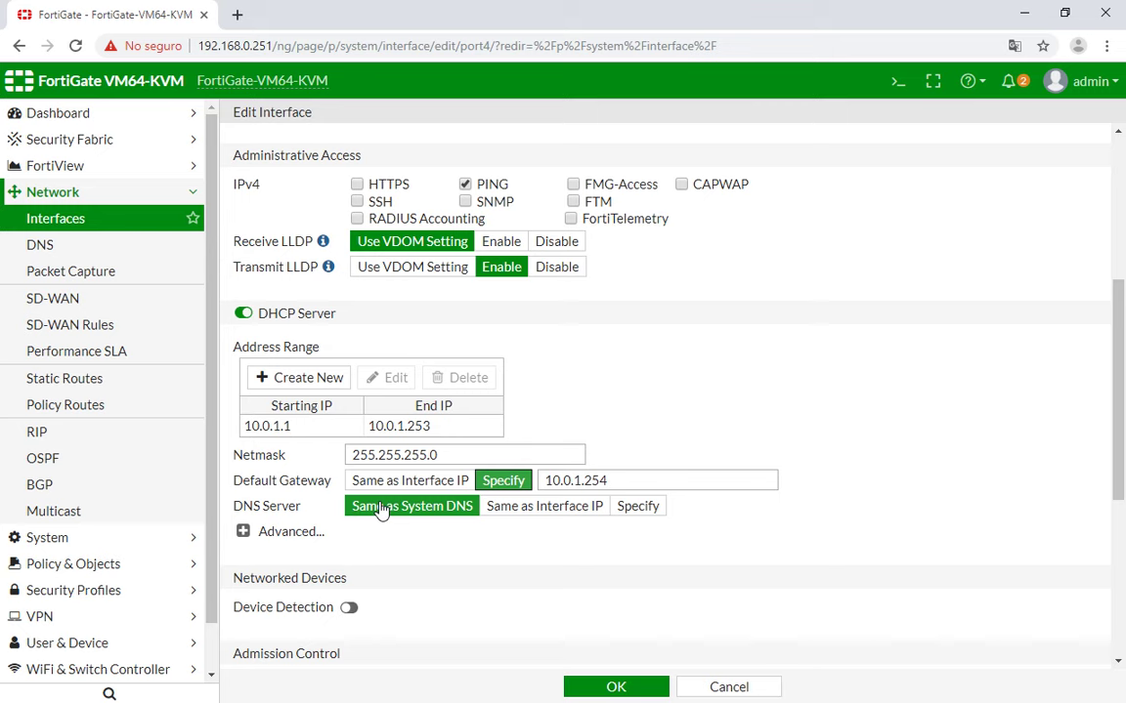
click(569, 508)
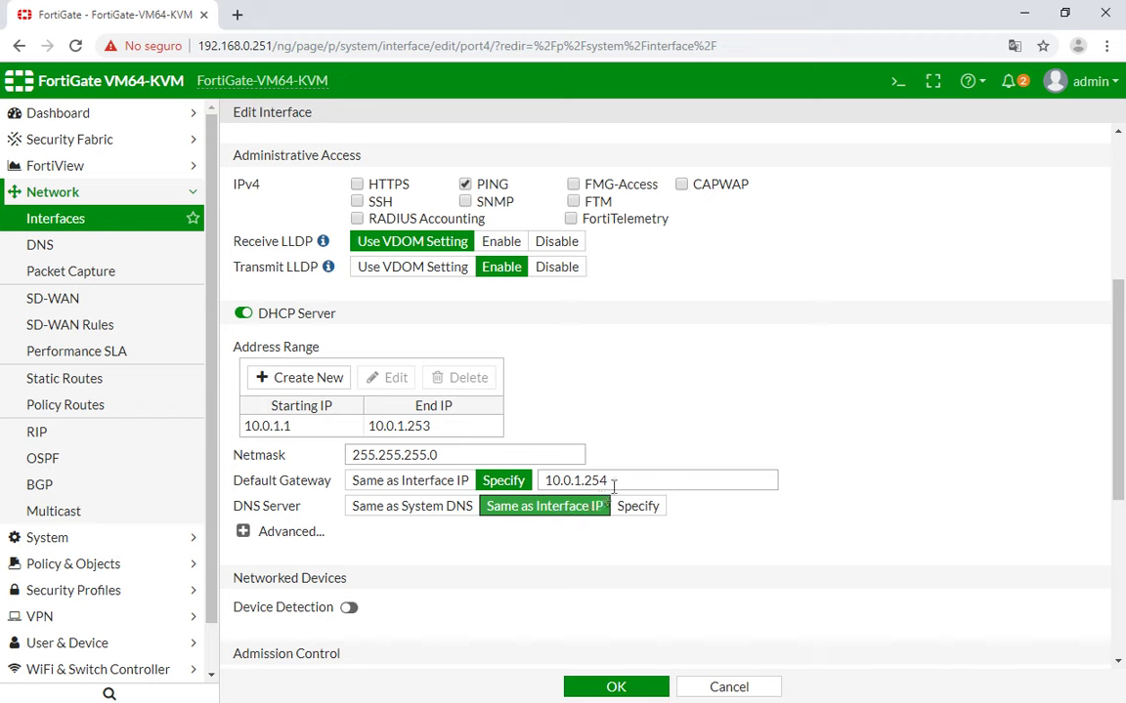
key(shift+Tab)
click(633, 521)
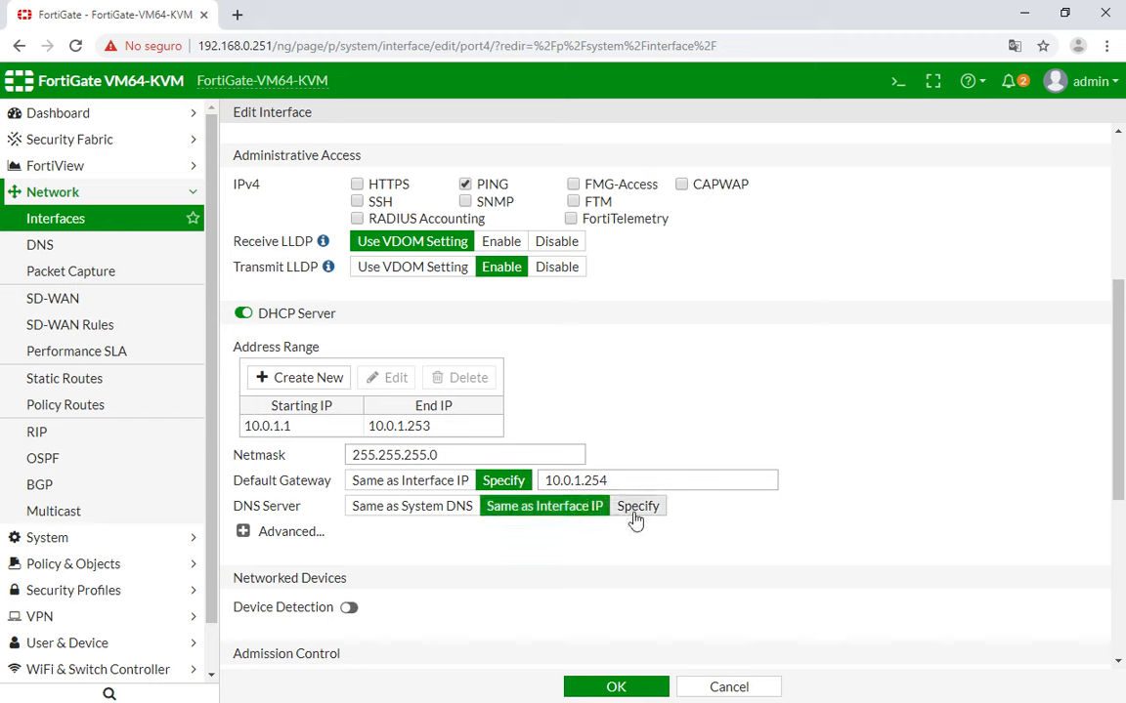
key(Tab)
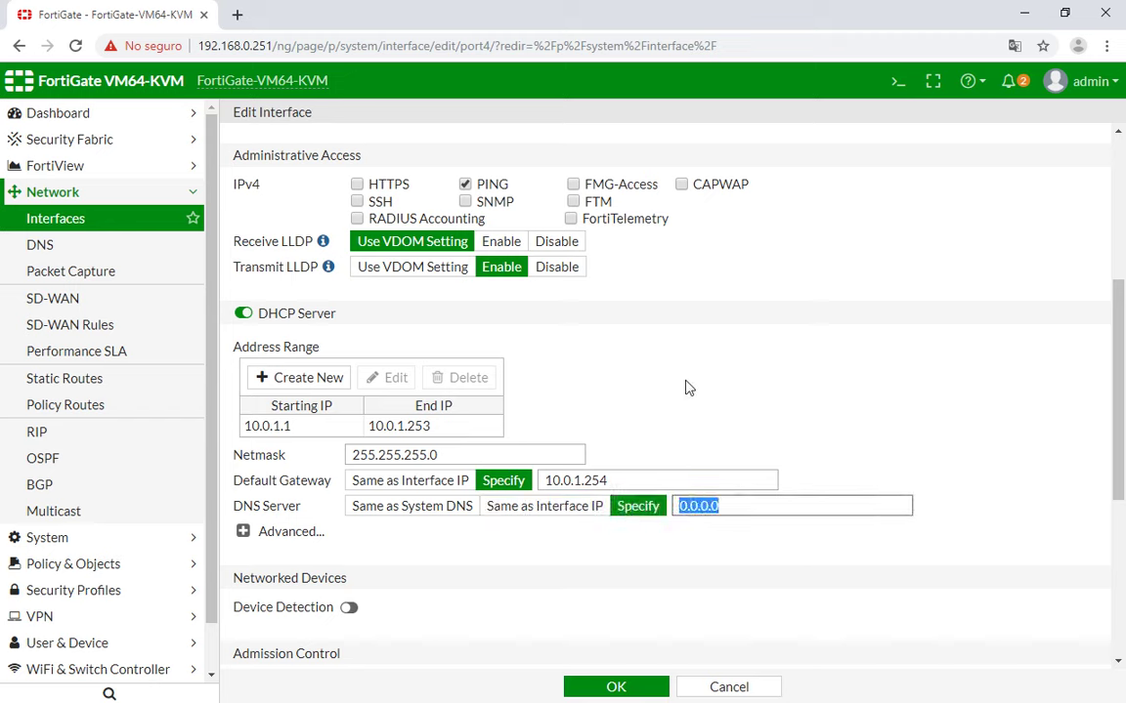
Turn port4's DHCP server back off and enable Device Detection.
click(244, 314)
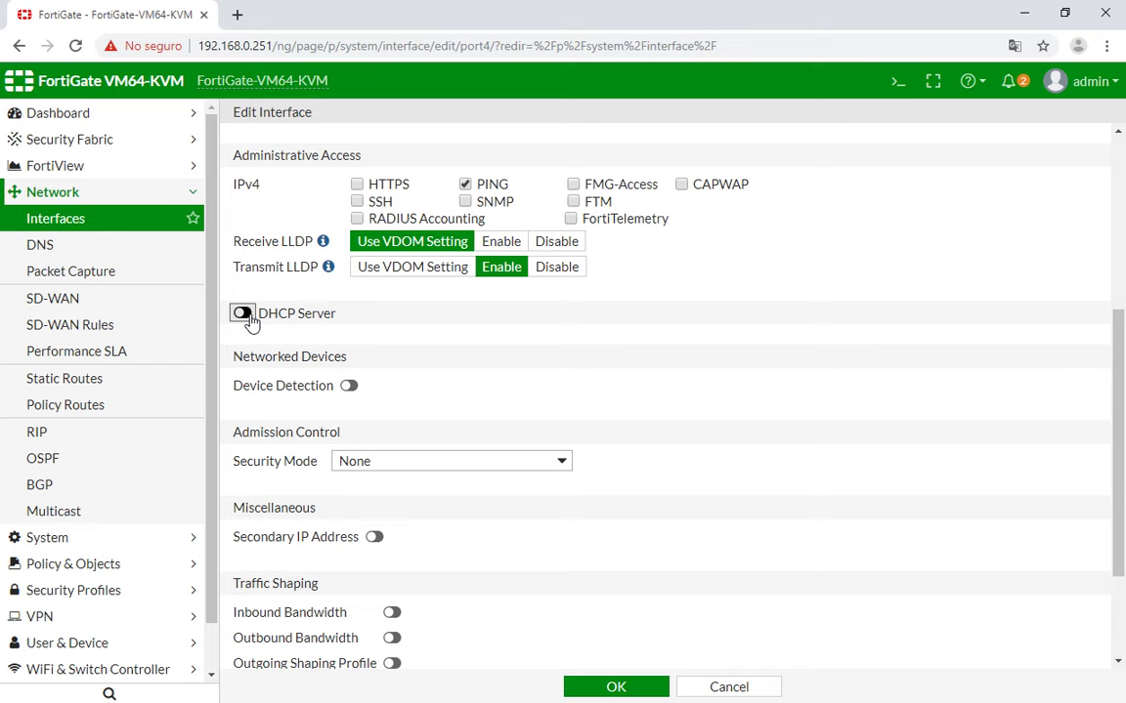
drag(234, 356, 353, 369)
click(349, 386)
click(469, 395)
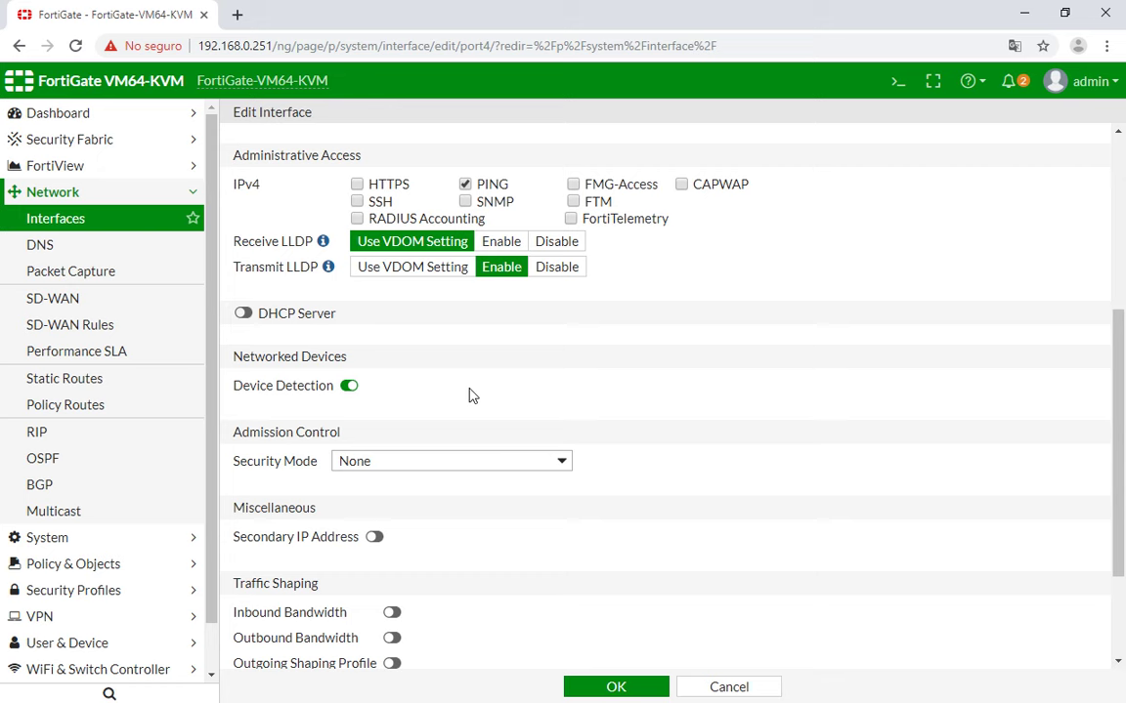
key(alt+Tab)
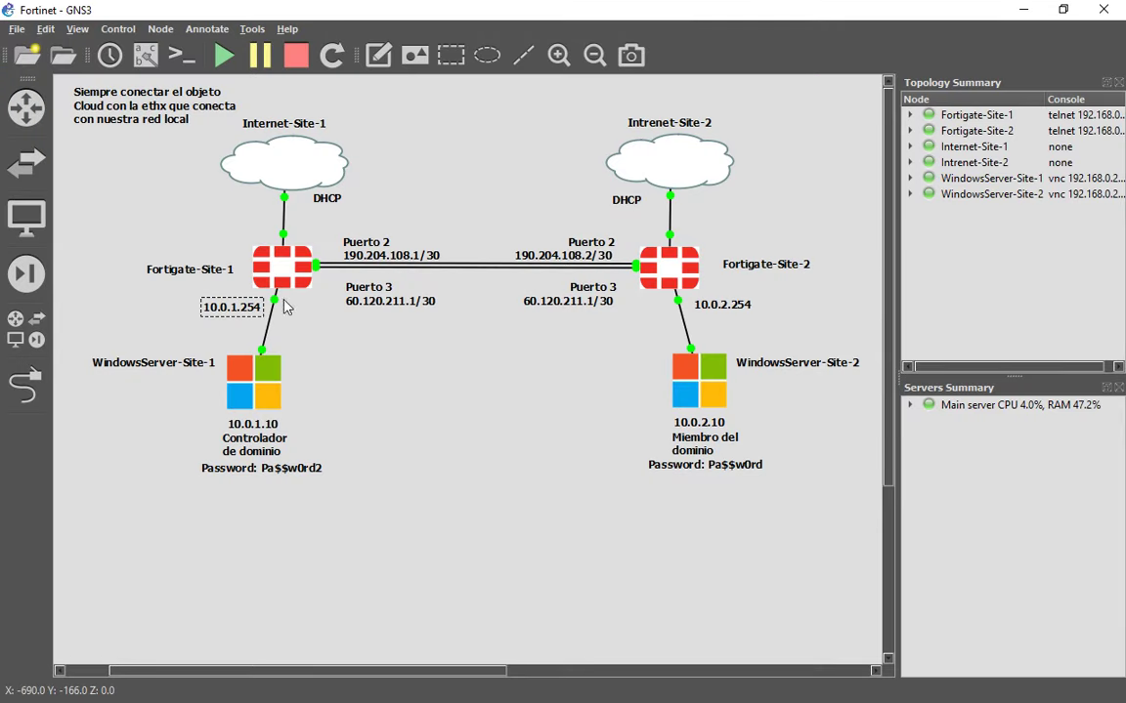
Select the Fortigate-Site-1 node in GNS3 to review Site-1's addressing.
click(278, 283)
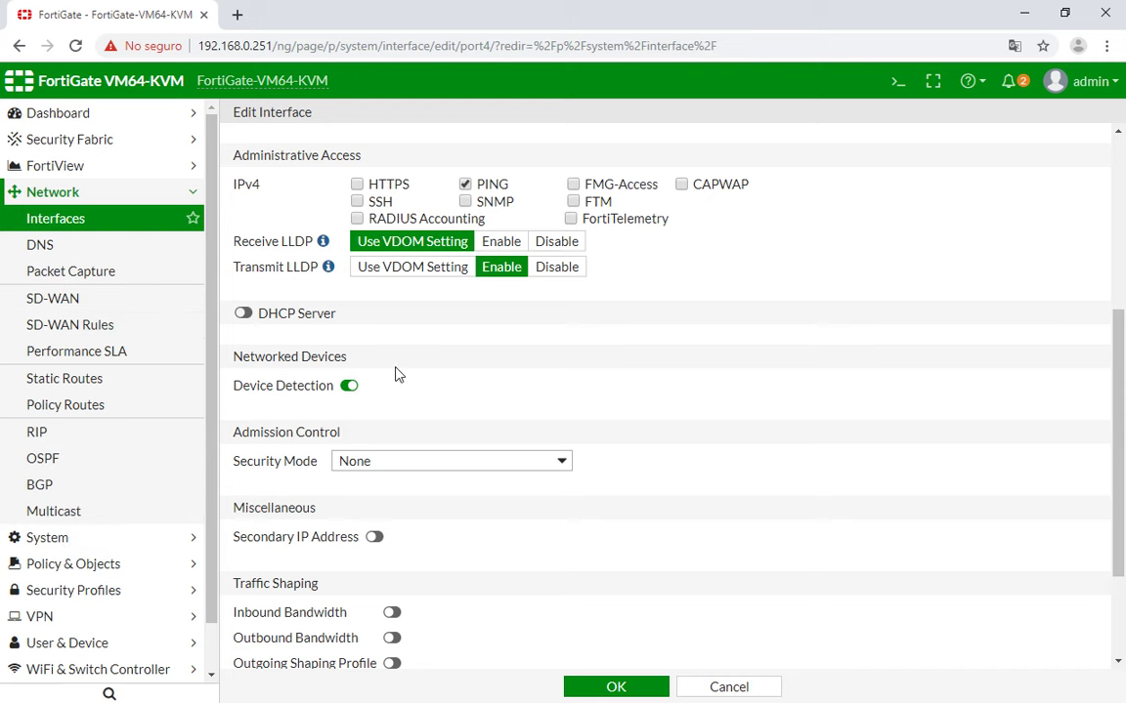
Keep Device Detection on and save port4 as LAN 10.0.1.254/255.255.255.0 with PING access.
scroll(395, 372, down, 2)
scroll(399, 354, up, 2)
drag(250, 388, 315, 395)
click(307, 396)
click(349, 386)
click(616, 687)
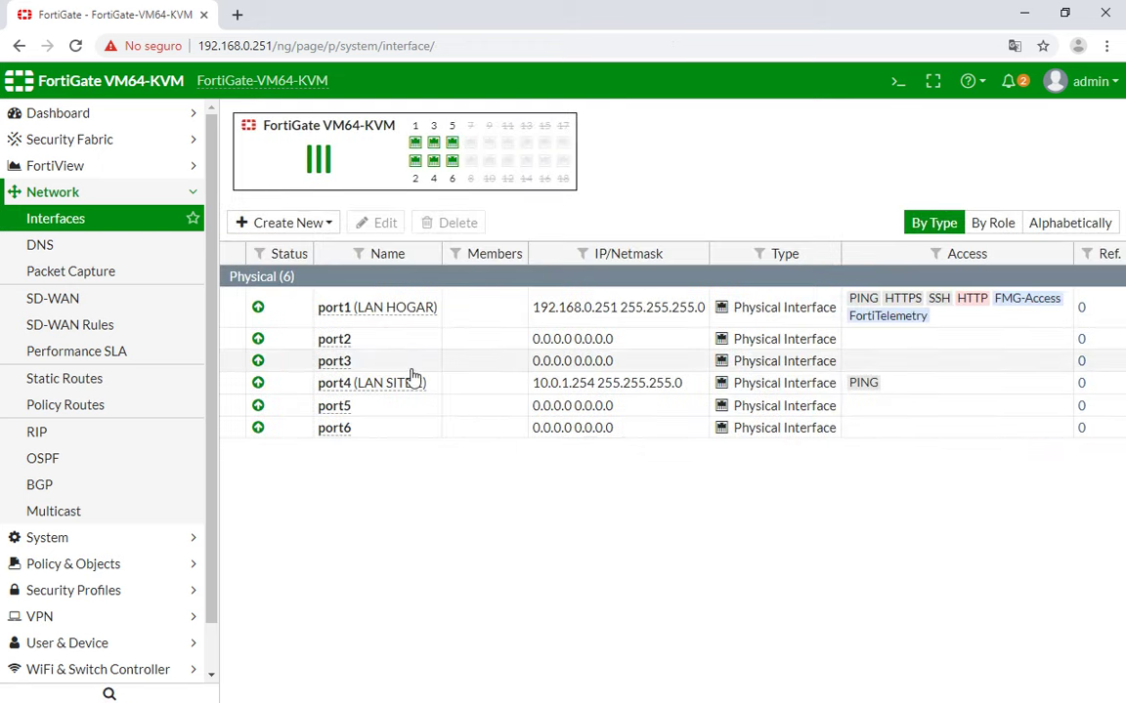
key(alt+Tab)
Open the WindowsServer-Site-1 console and sign in as Administrator with the account password.
click(273, 389)
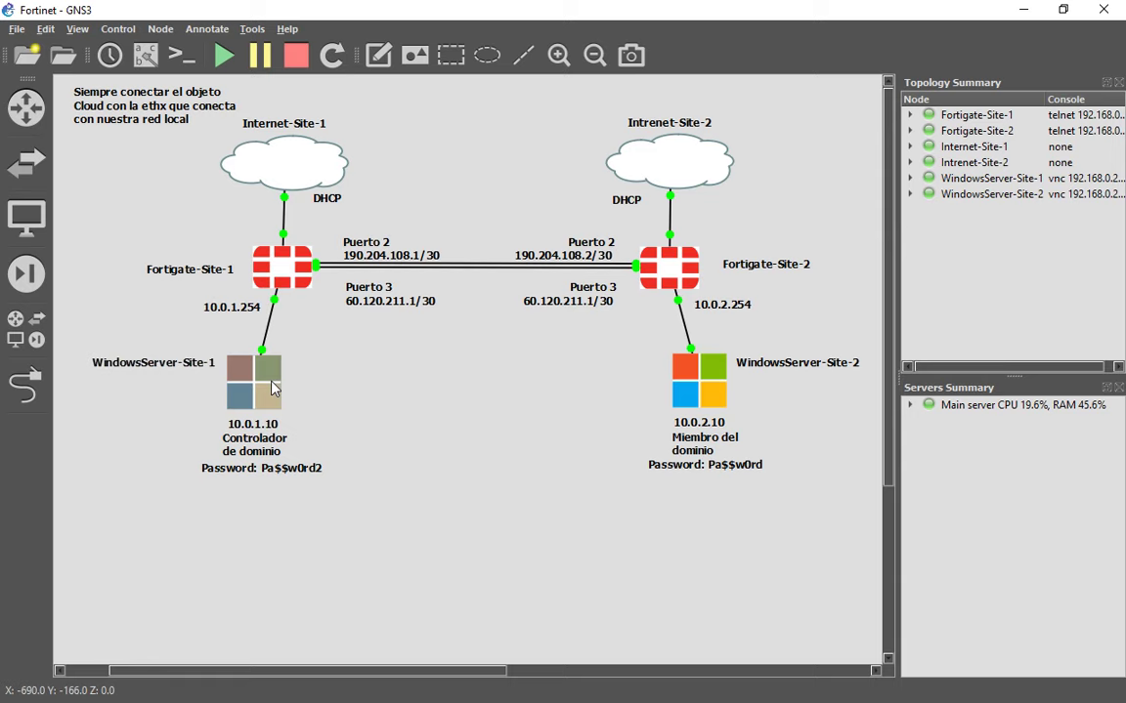
double_click(273, 388)
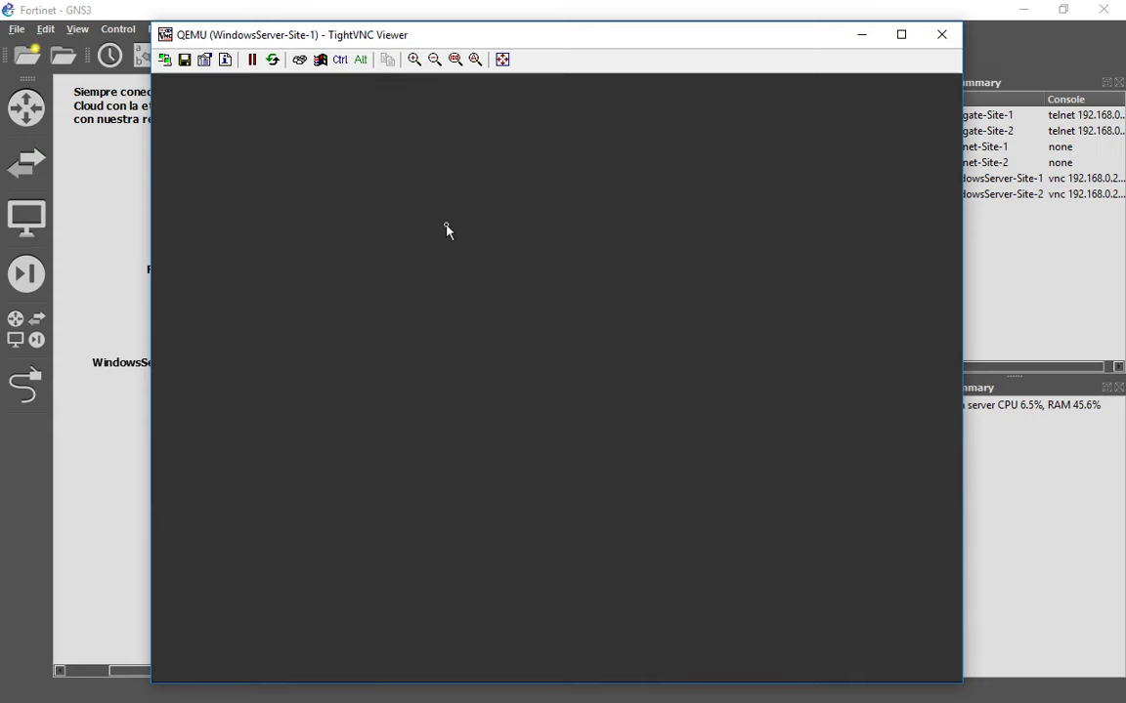
click(299, 59)
click(643, 272)
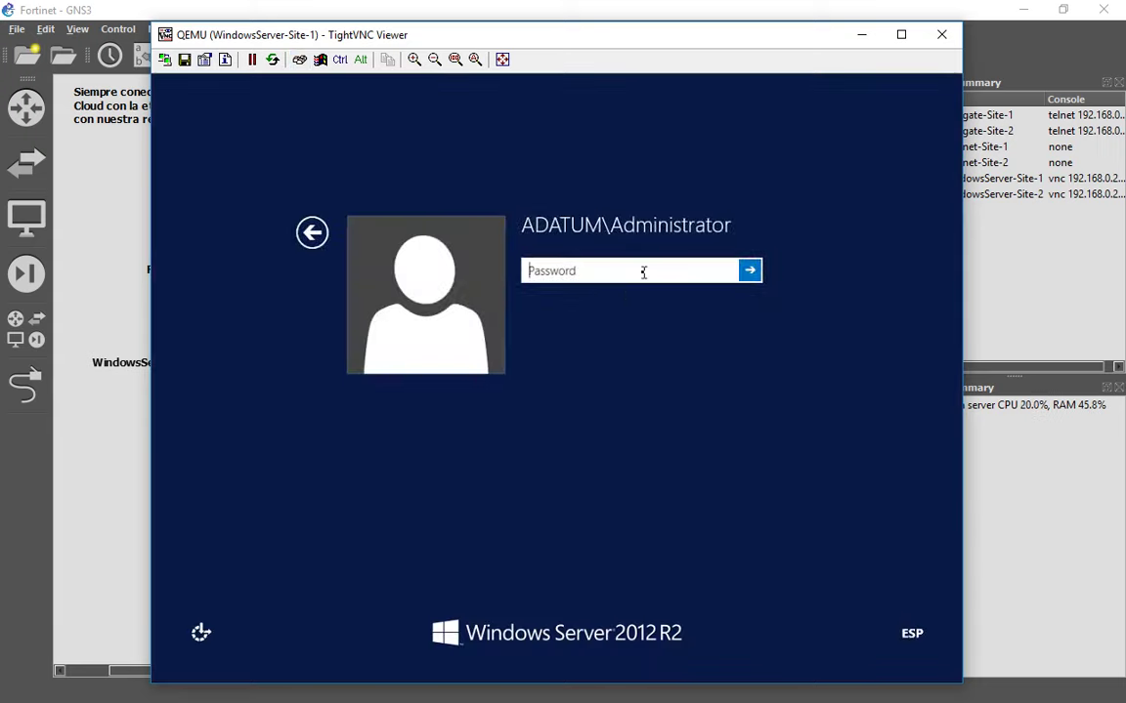
text(Pa)
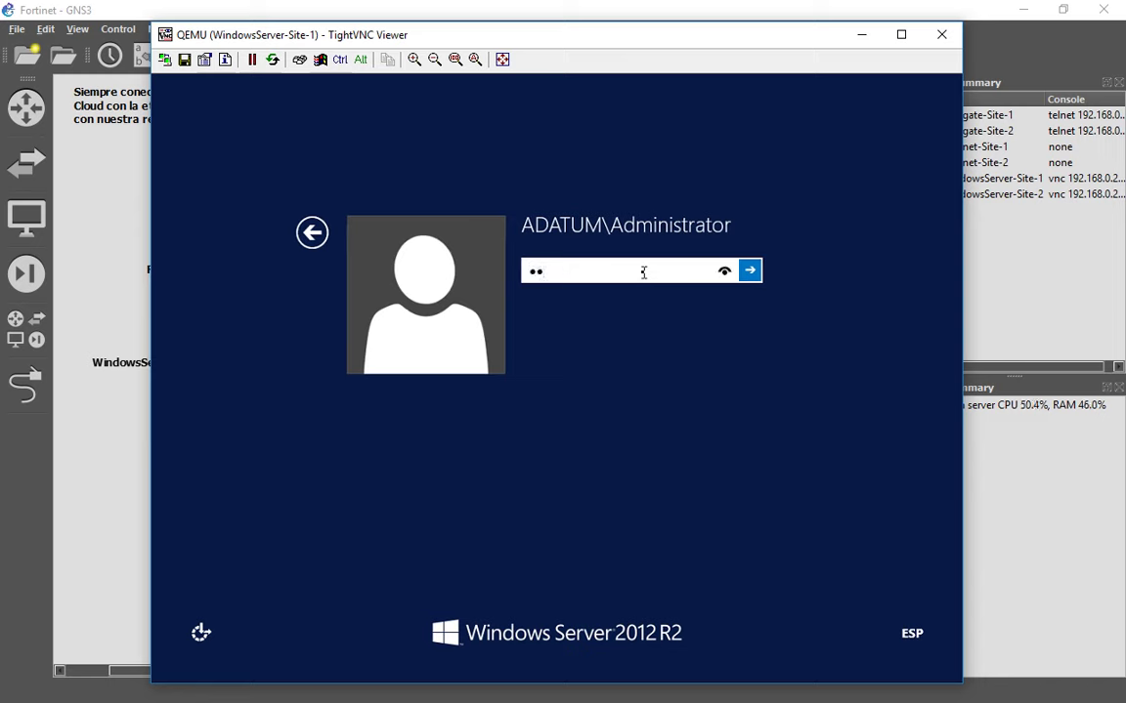
text($$w0rd)
key(Return)
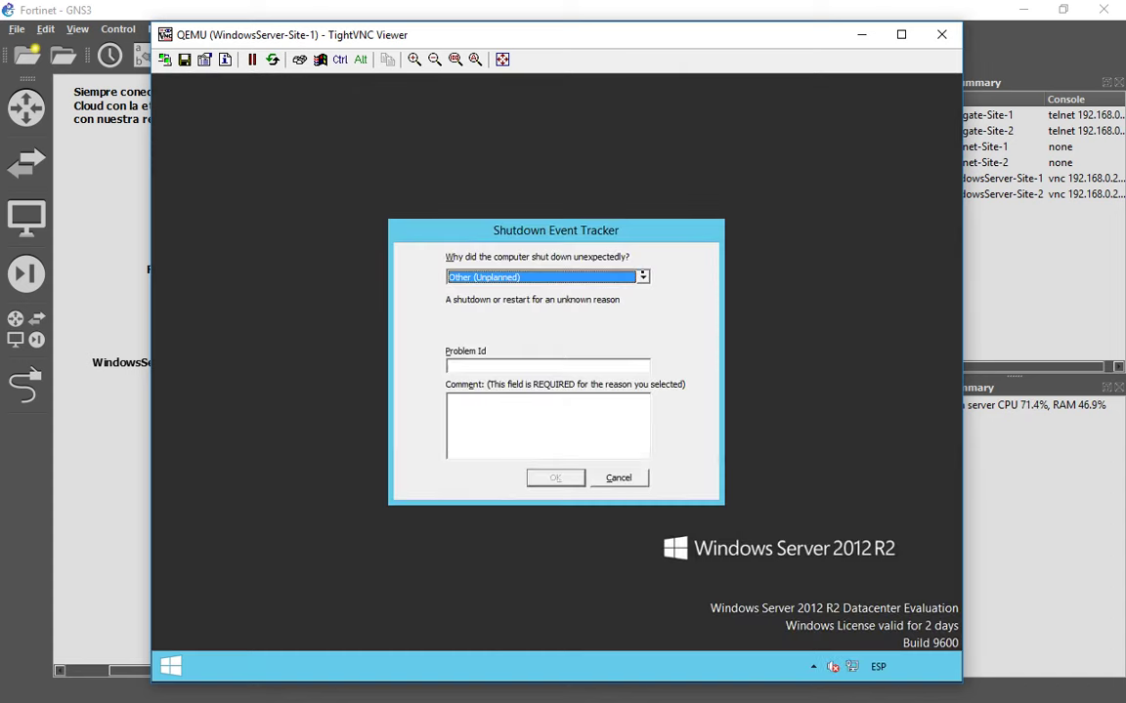
Cancel the Shutdown Event Tracker, tick 'Do not start Server Manager automatically at logon', then close Server Manager.
click(535, 435)
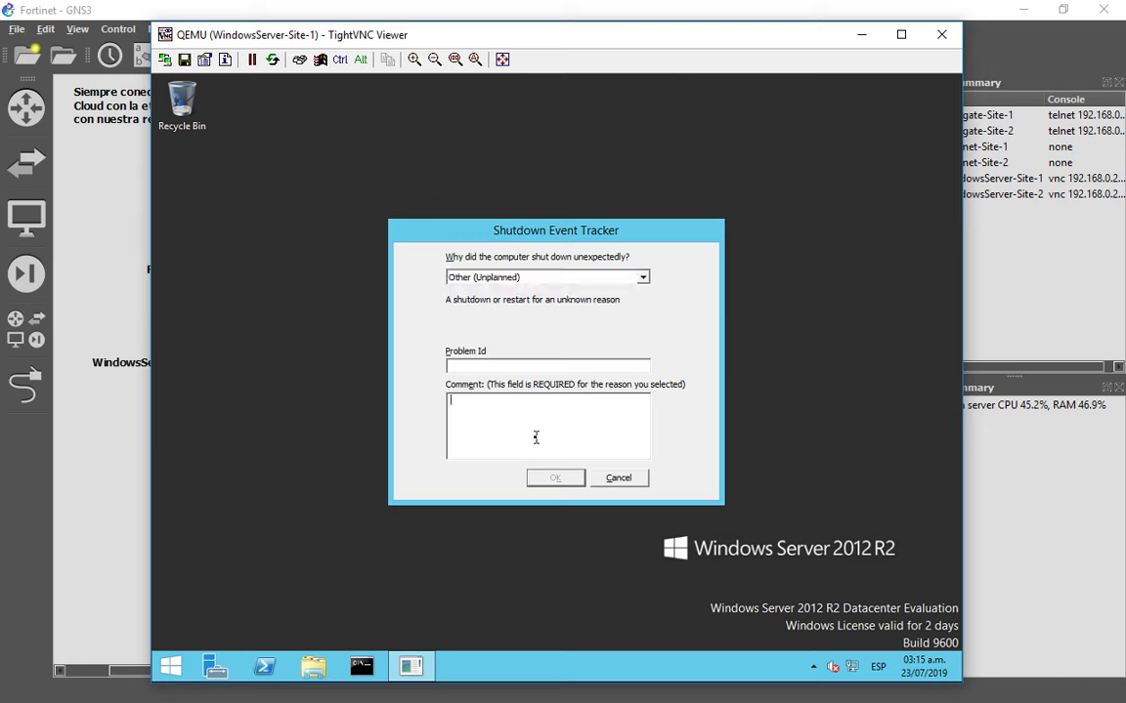
click(554, 478)
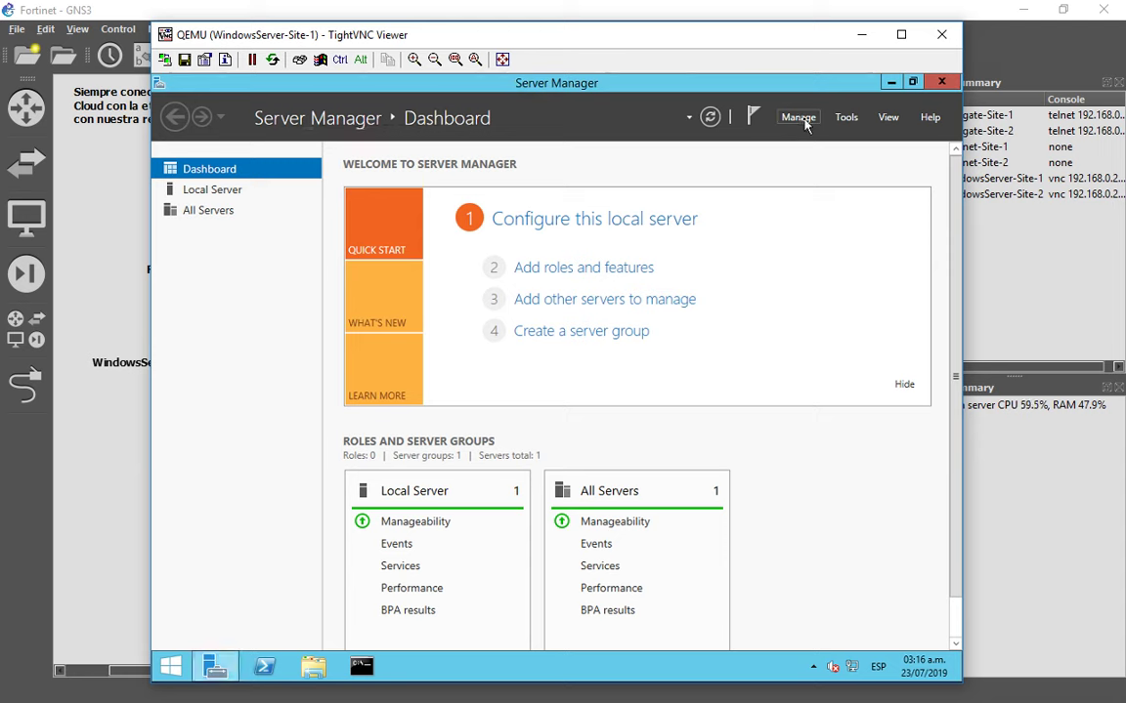
click(799, 117)
click(799, 118)
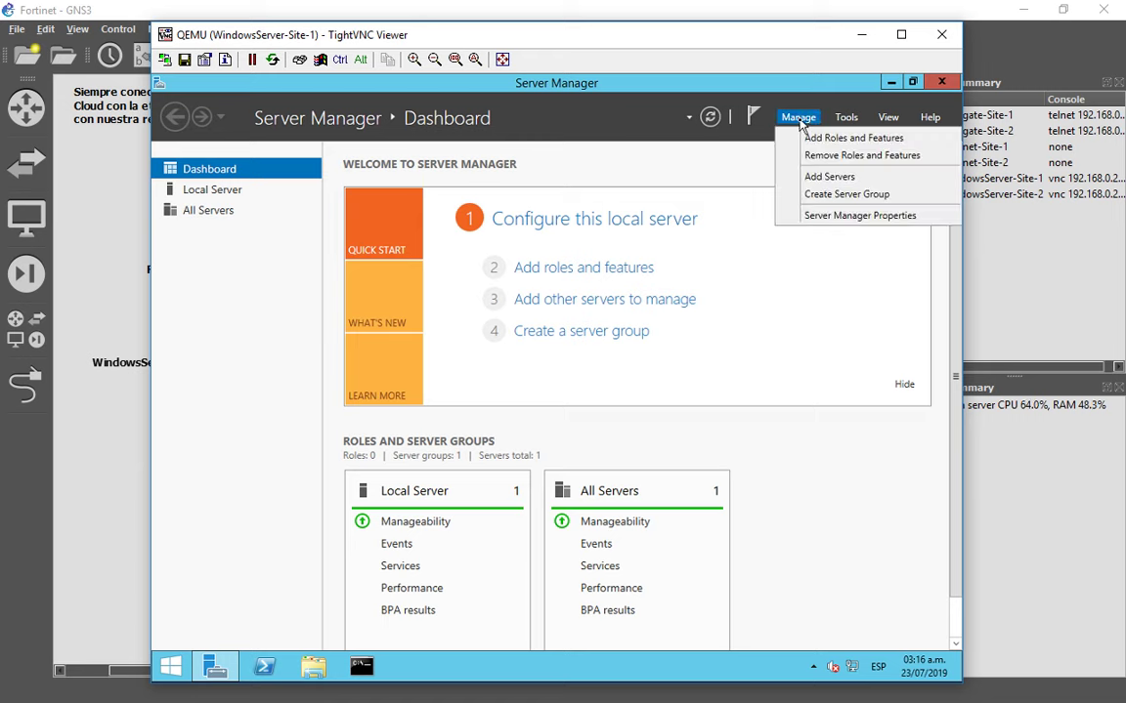
click(859, 216)
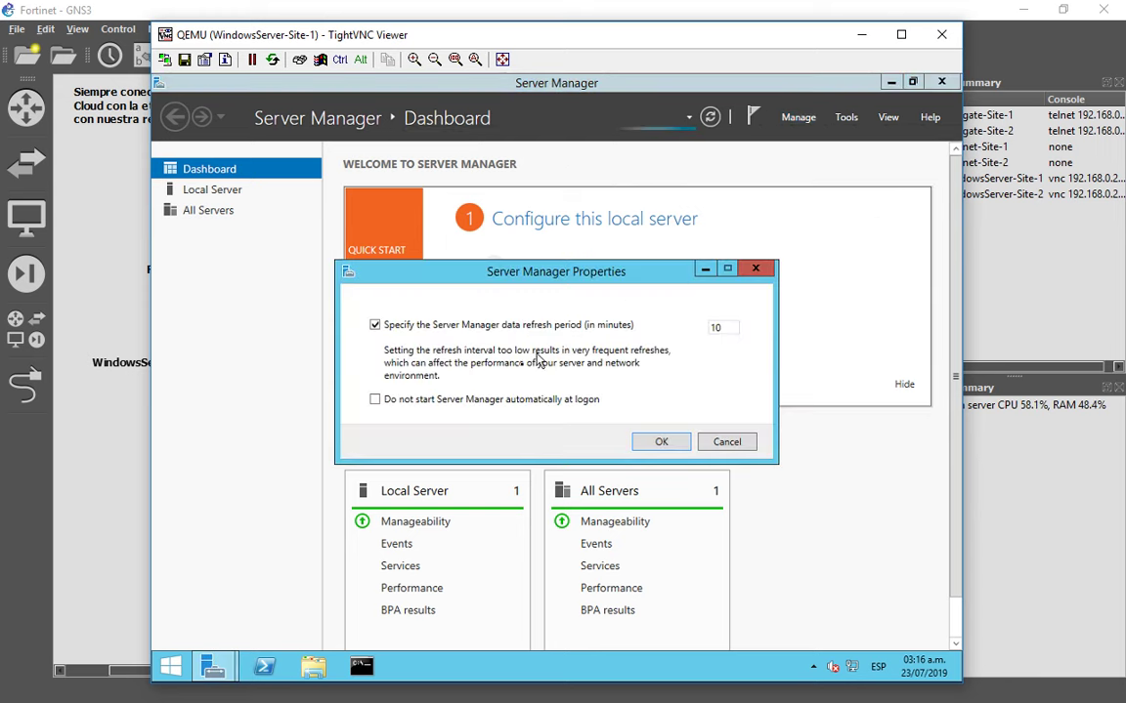
click(395, 404)
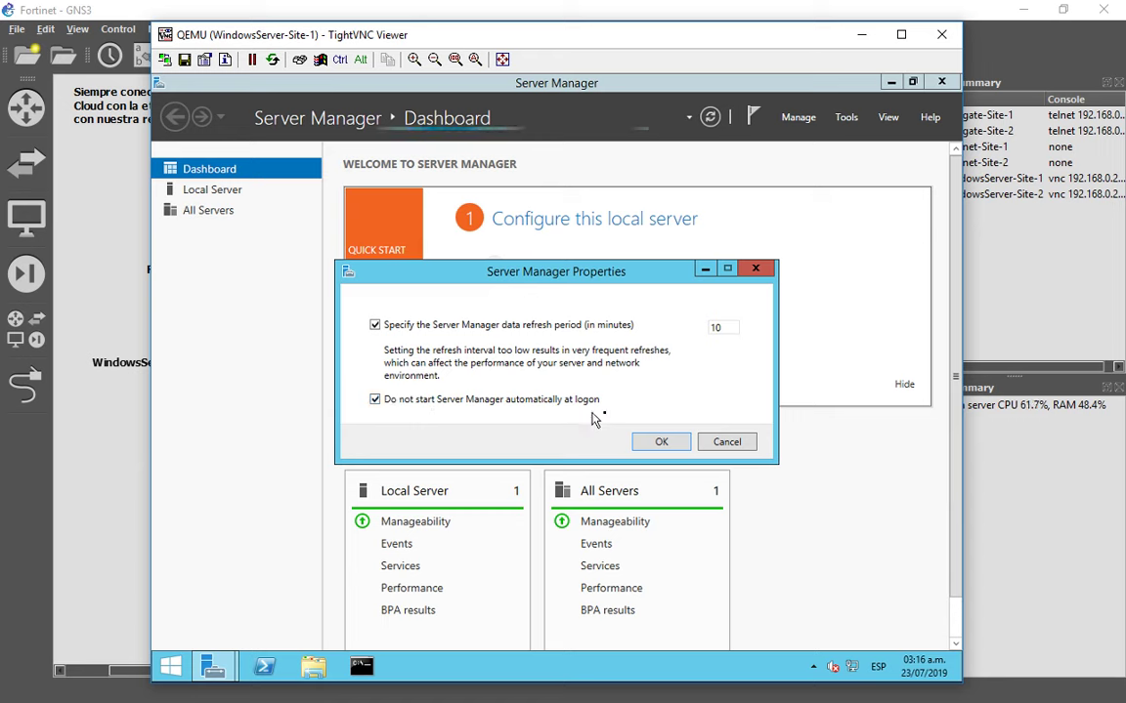
click(670, 446)
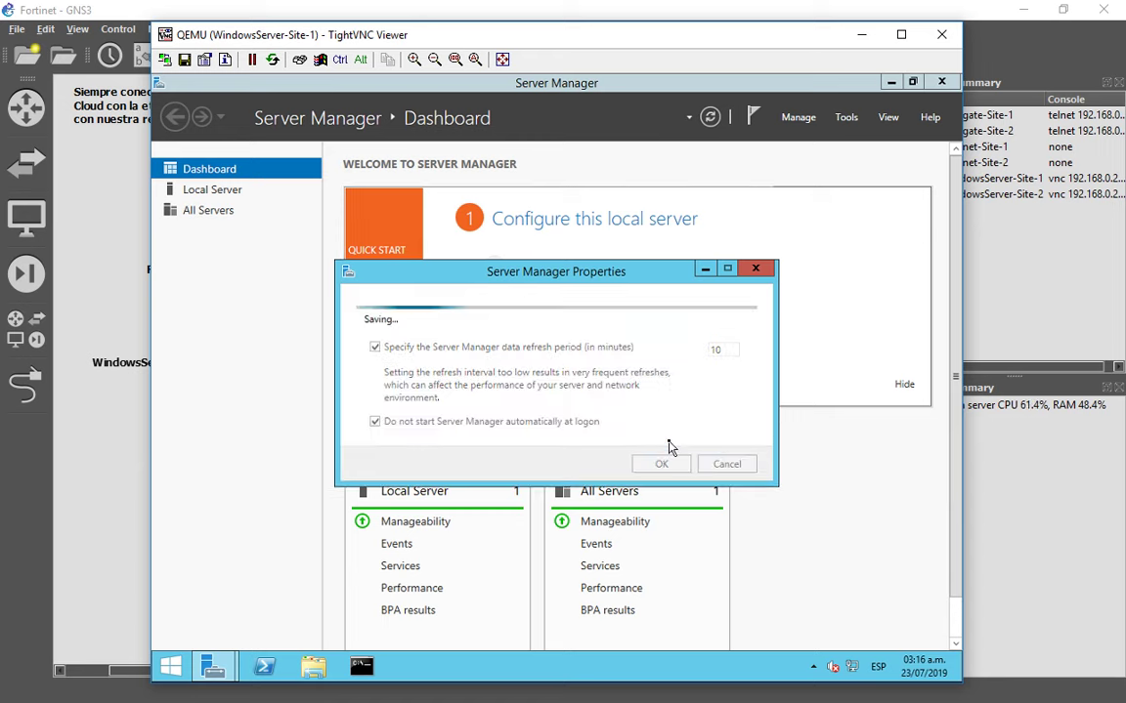
click(943, 86)
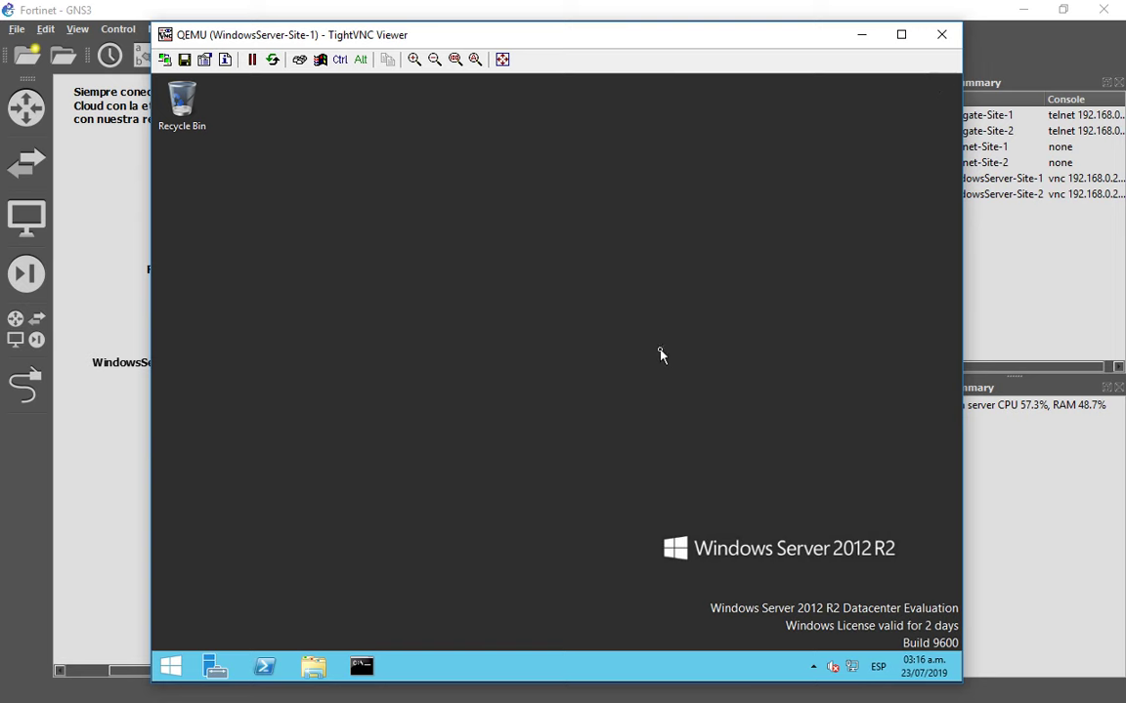
Run 'ping 10.0.1.254' in the server's Command Prompt and confirm 4/4 replies.
click(361, 666)
text(ping )
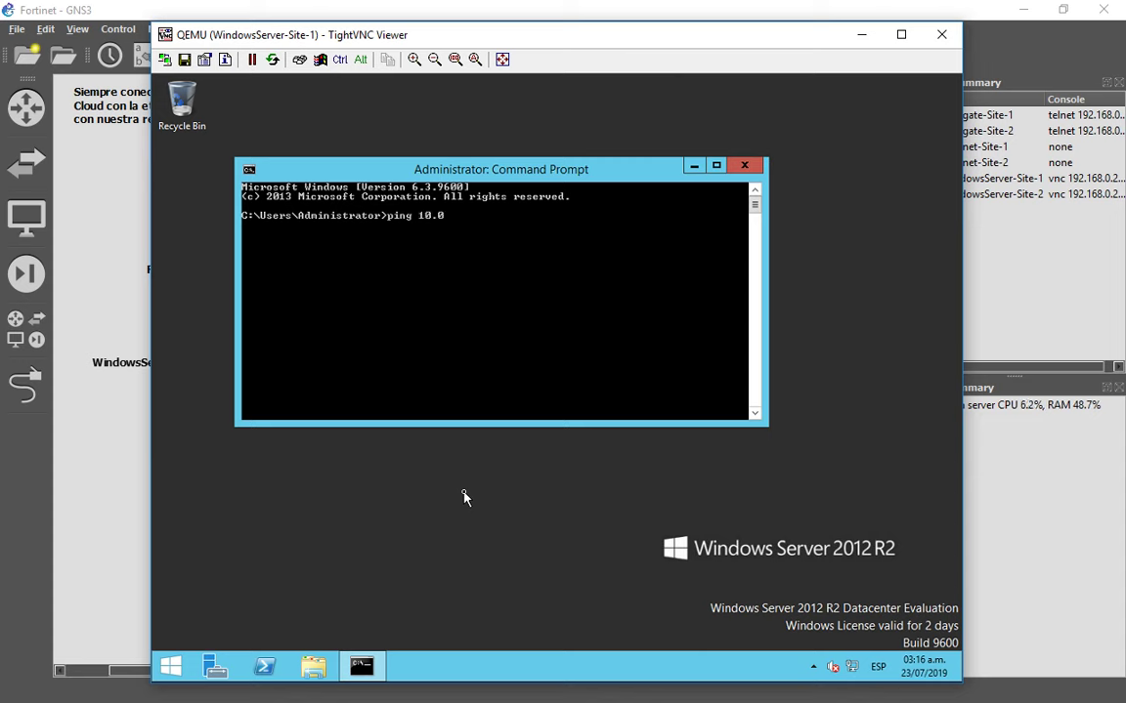
text(10.0.1.254)
key(Return)
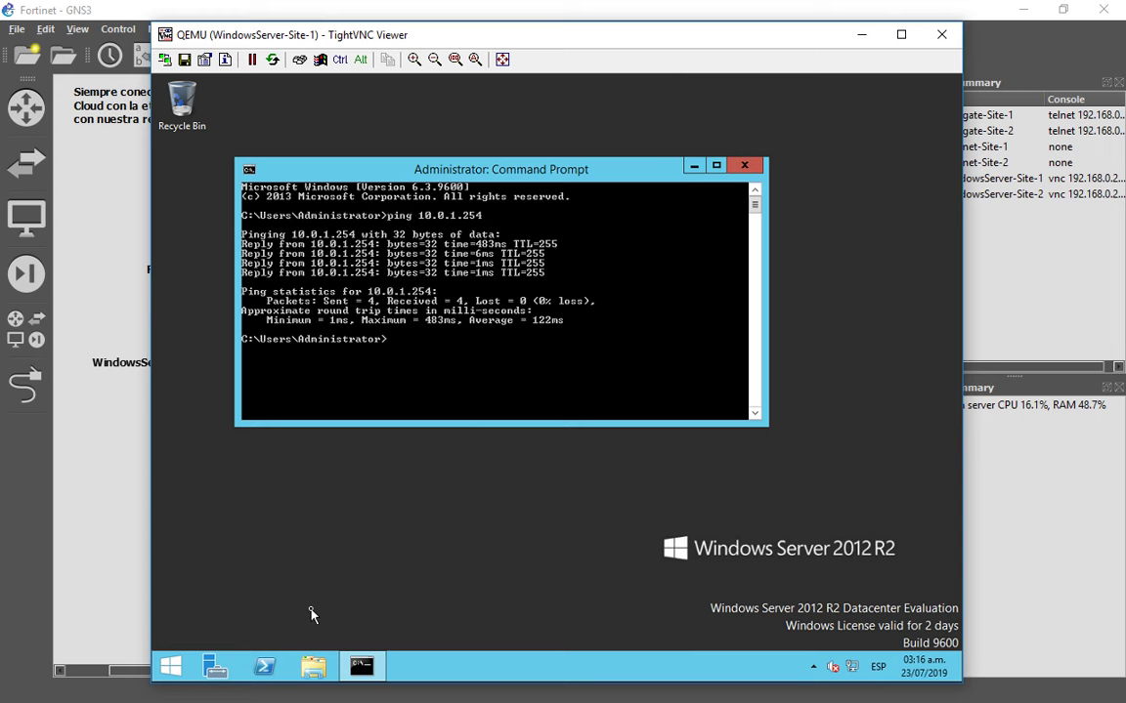
key(alt+Tab)
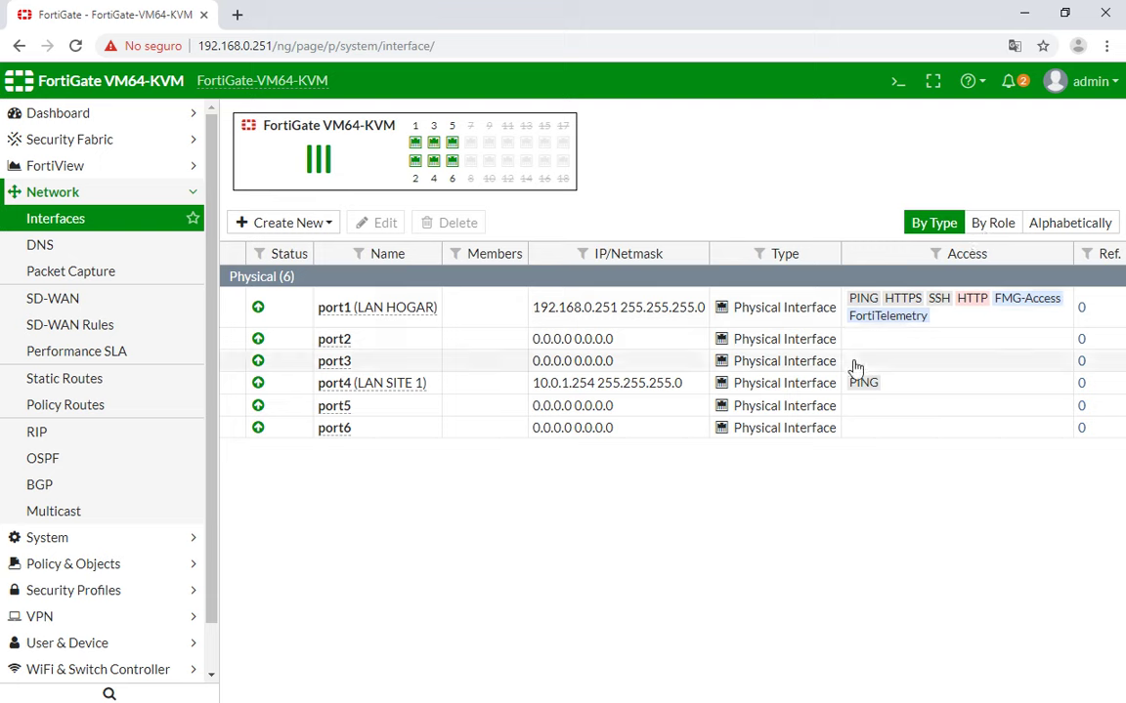
Open port2's Edit Interface form and check its Puerto 2 address in GNS3.
click(904, 384)
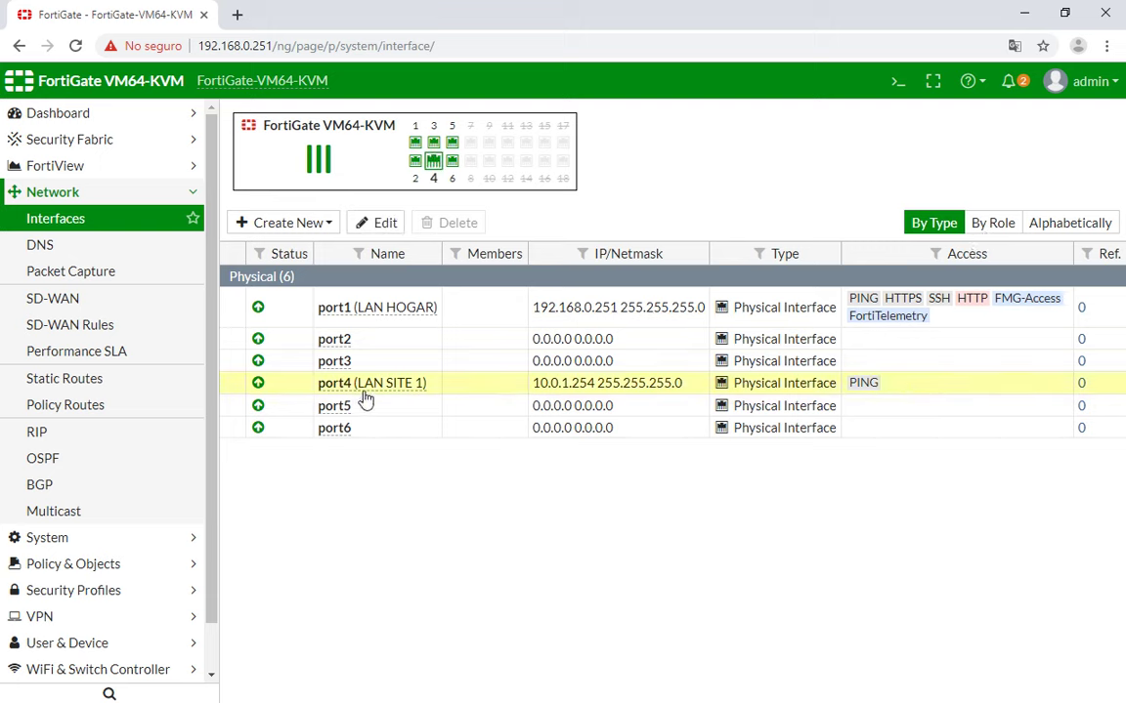
double_click(413, 347)
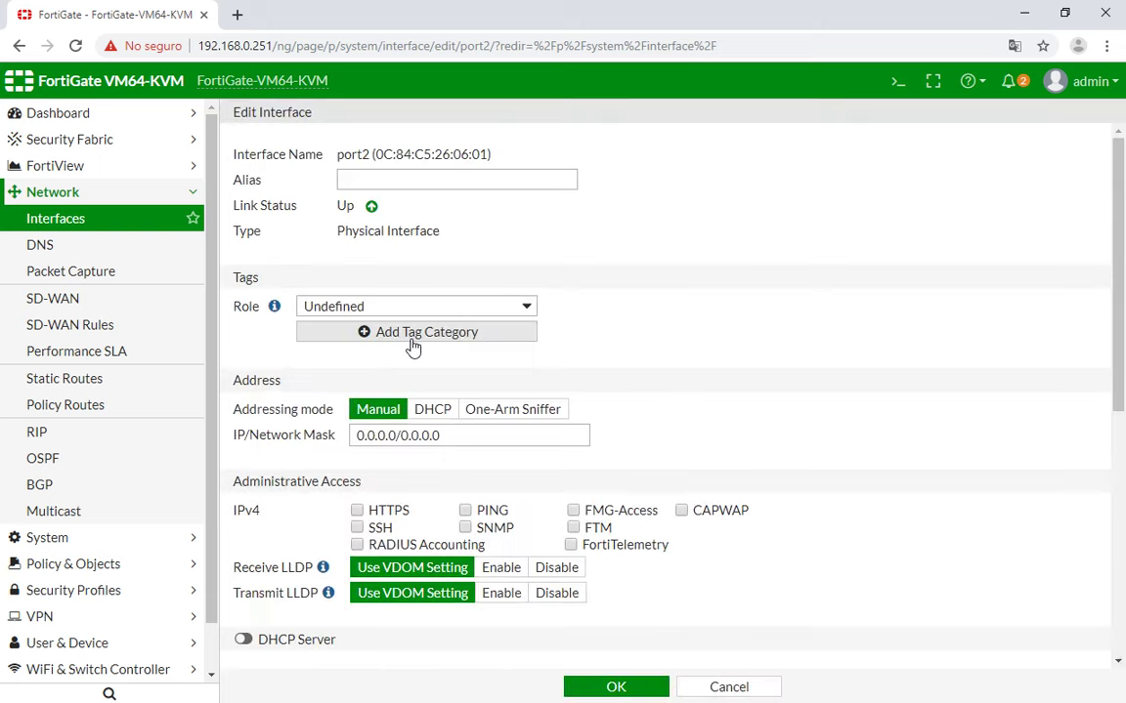
key(alt+Tab)
key(alt+Tab)
click(403, 258)
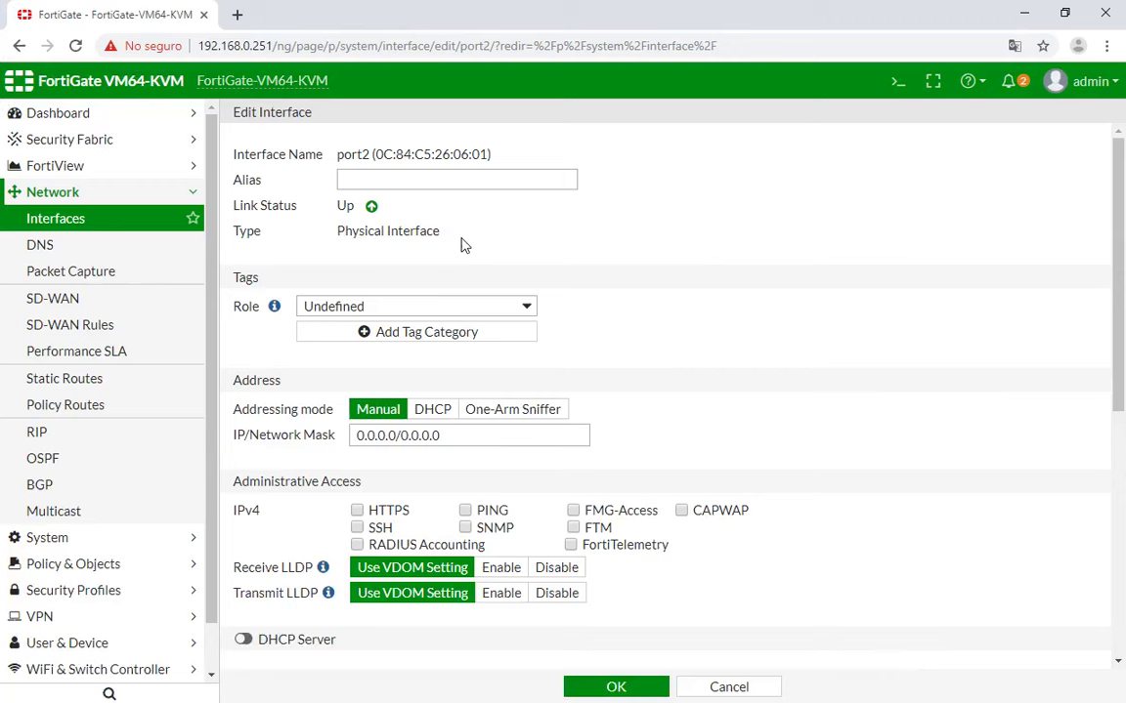
Set port2's role to WAN and enter the alias WAN1.
click(472, 184)
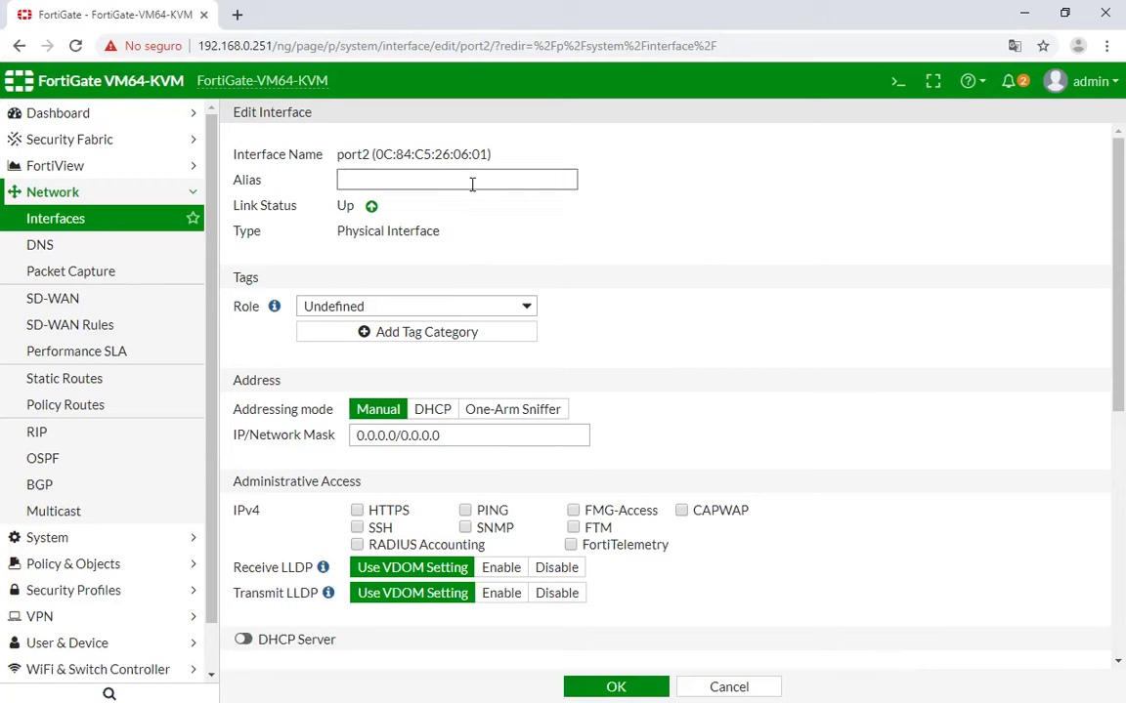
click(432, 312)
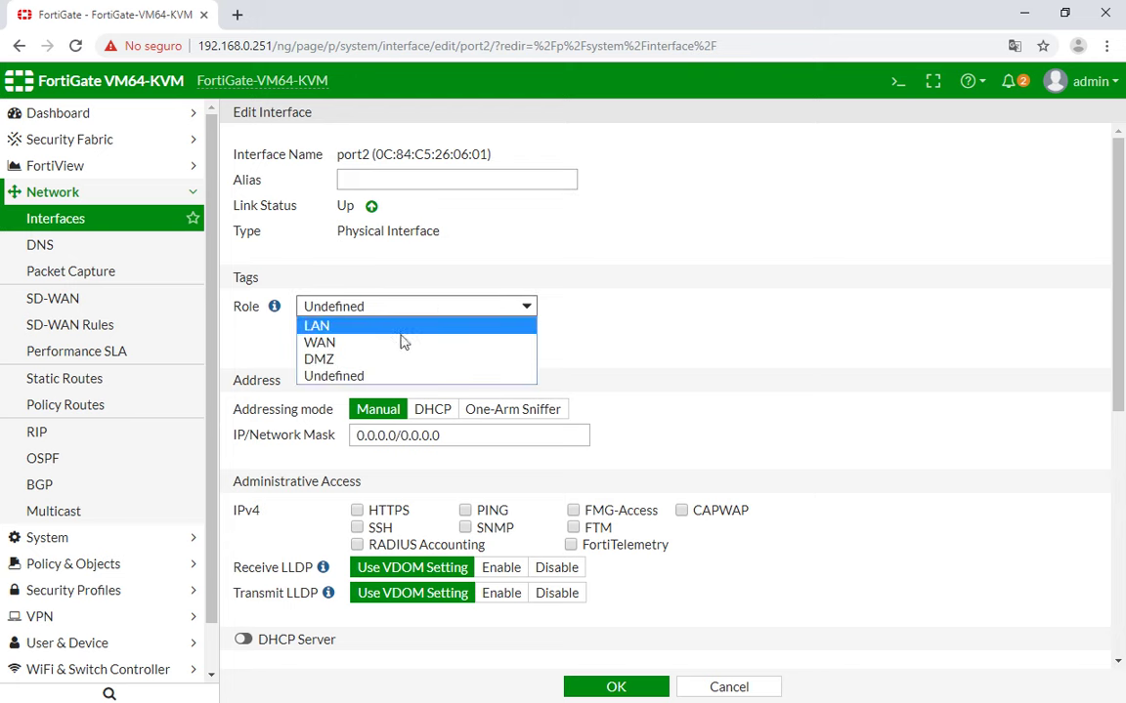
click(397, 344)
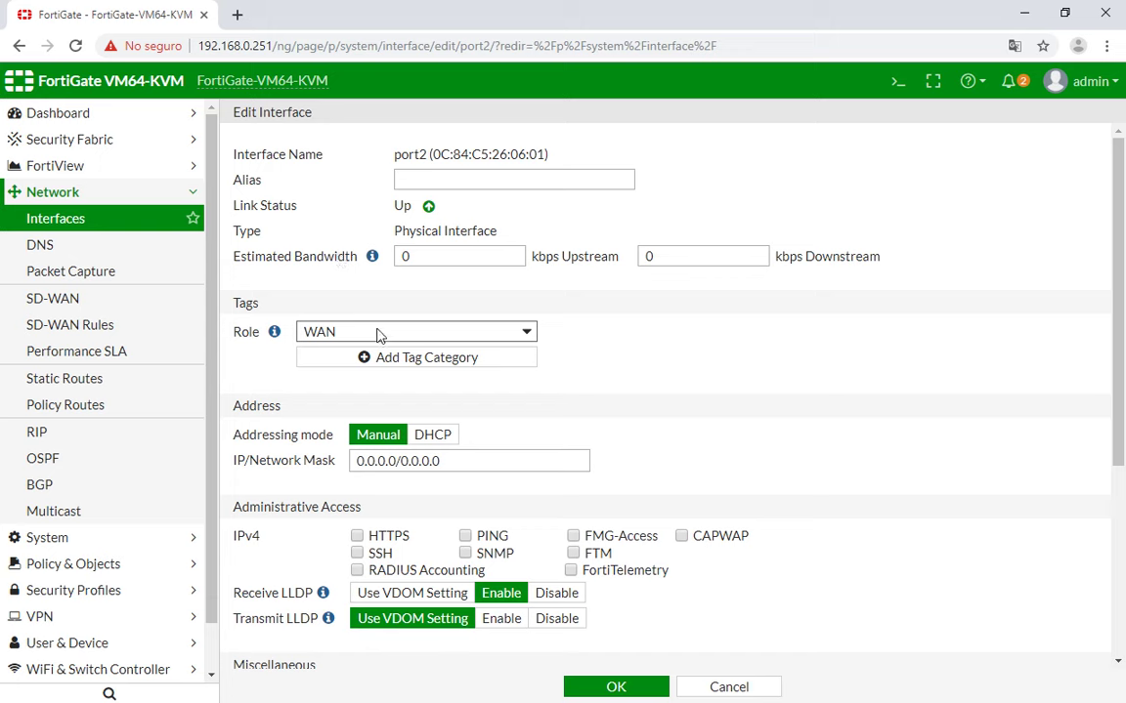
click(376, 334)
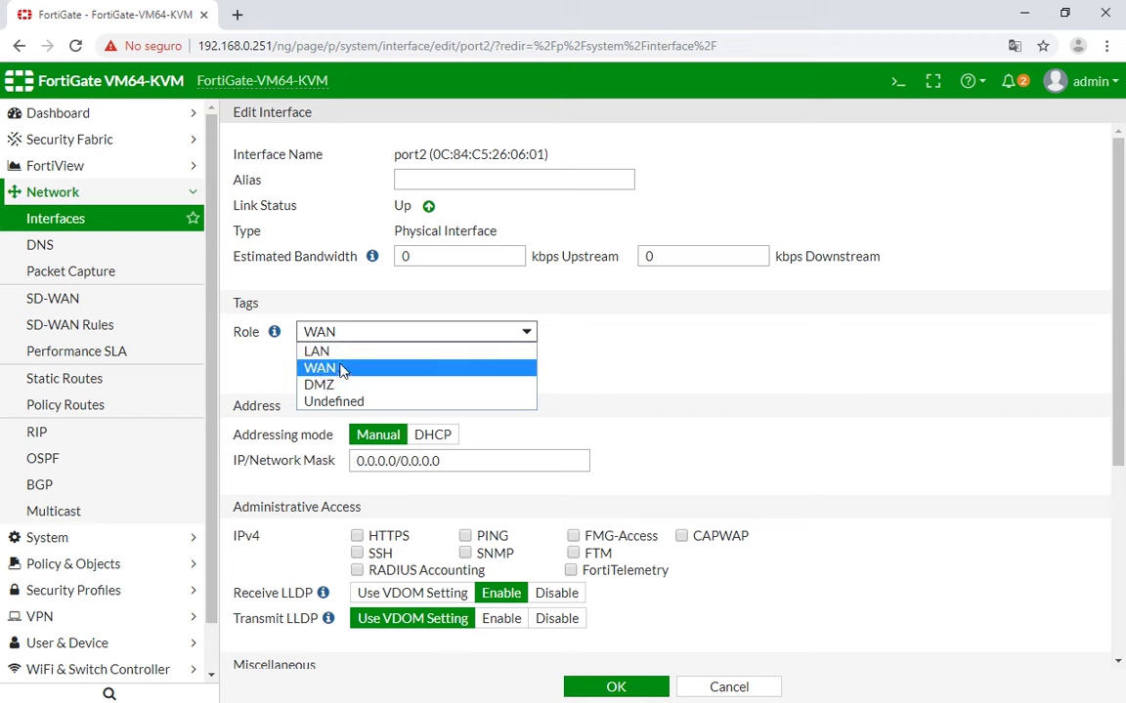
click(690, 327)
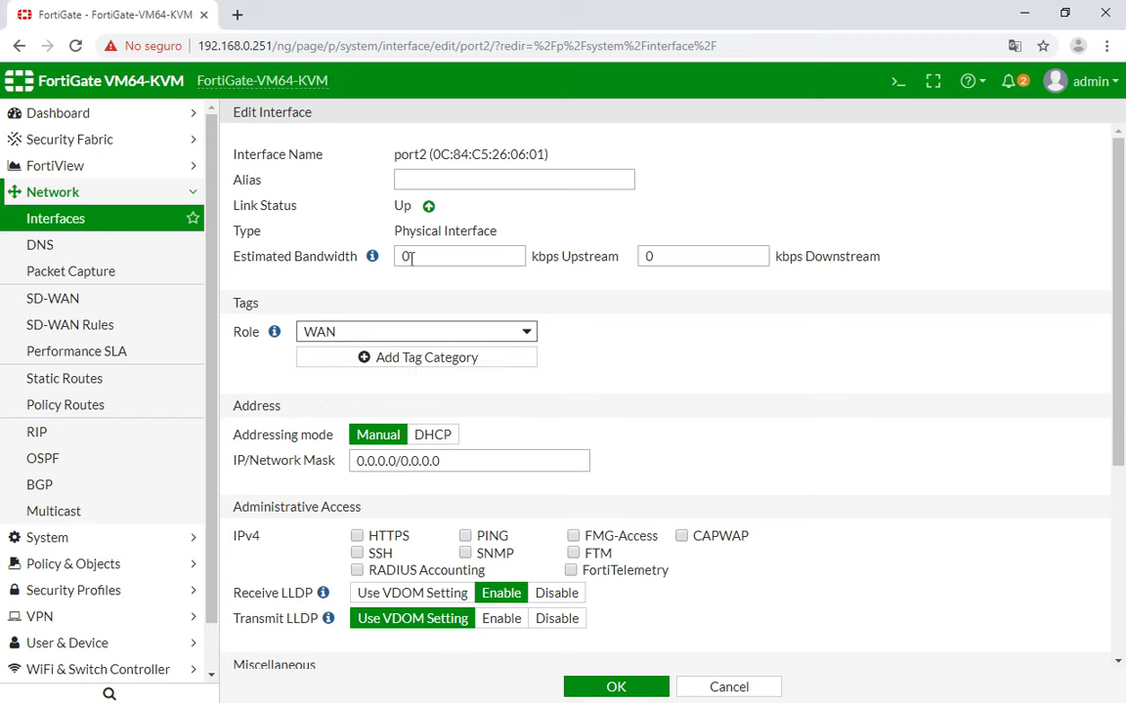
drag(676, 264, 635, 259)
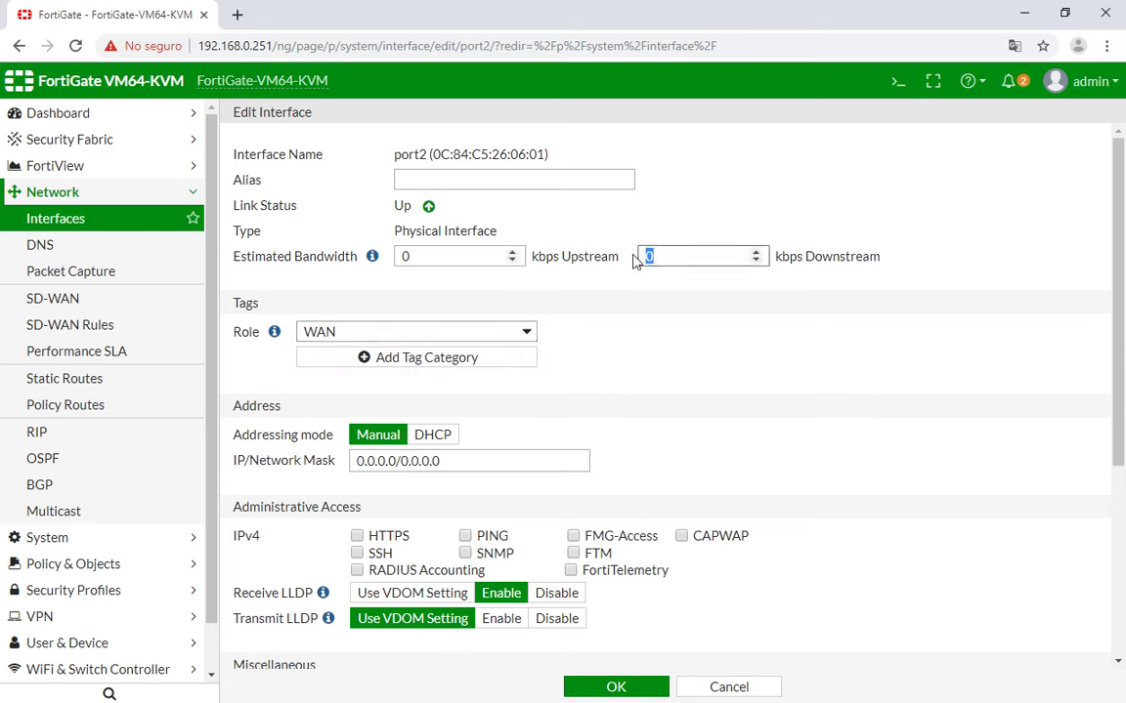
click(664, 322)
click(456, 177)
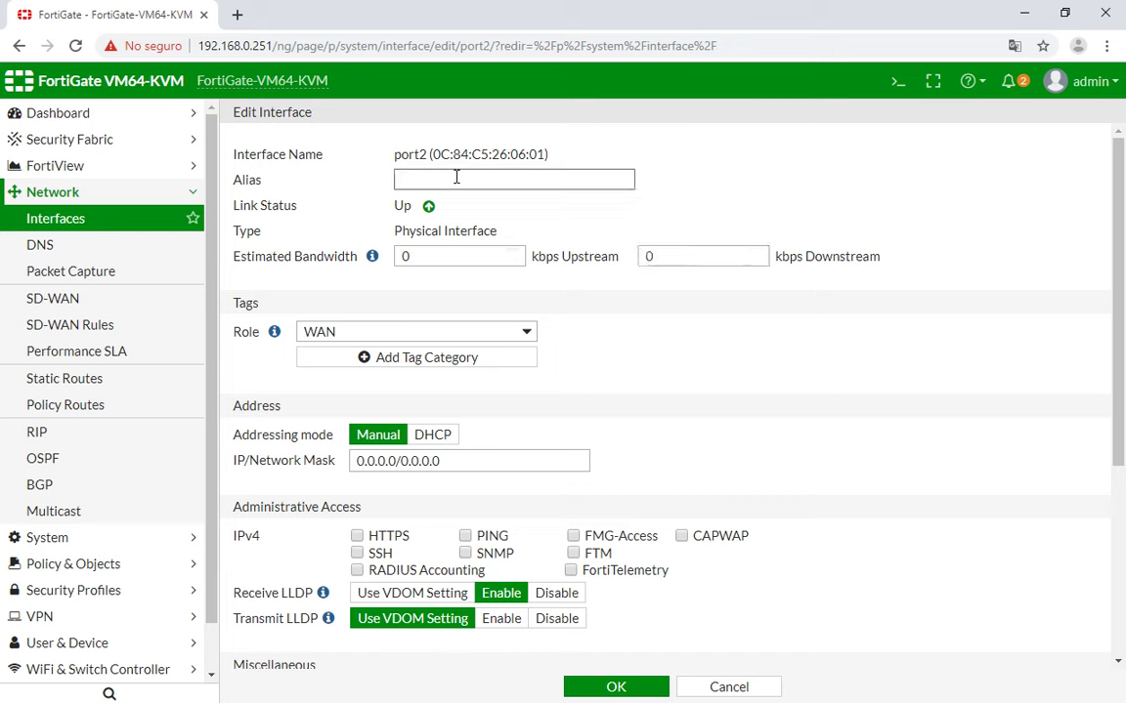
text(WAN1)
scroll(535, 302, down, 1)
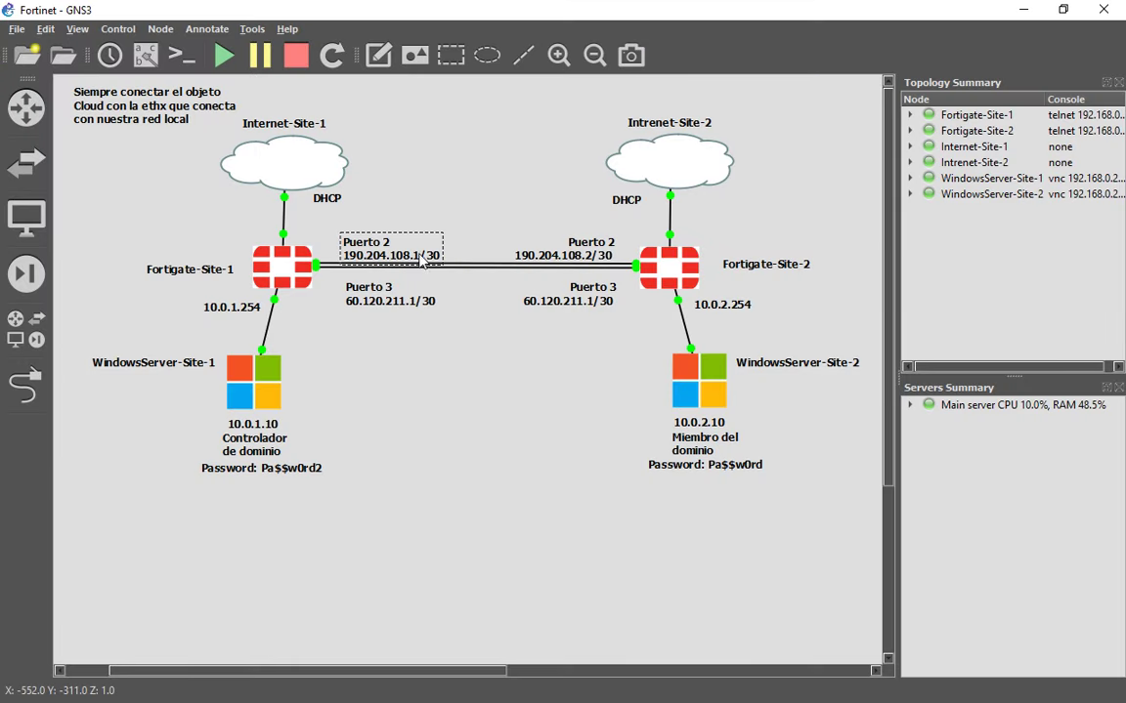
Copy 190.204.108.1/30 from the GNS3 Puerto 2 note into port2's IP/Network Mask.
right_click(421, 258)
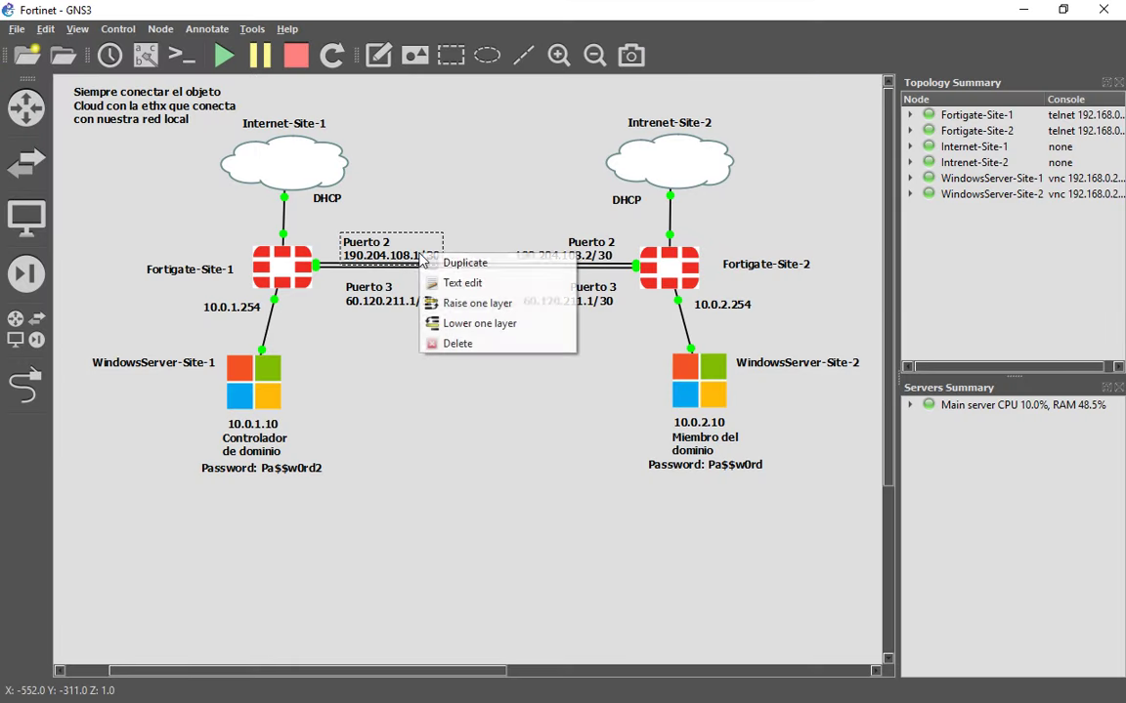
click(457, 282)
drag(485, 346, 380, 351)
key(ctrl+c)
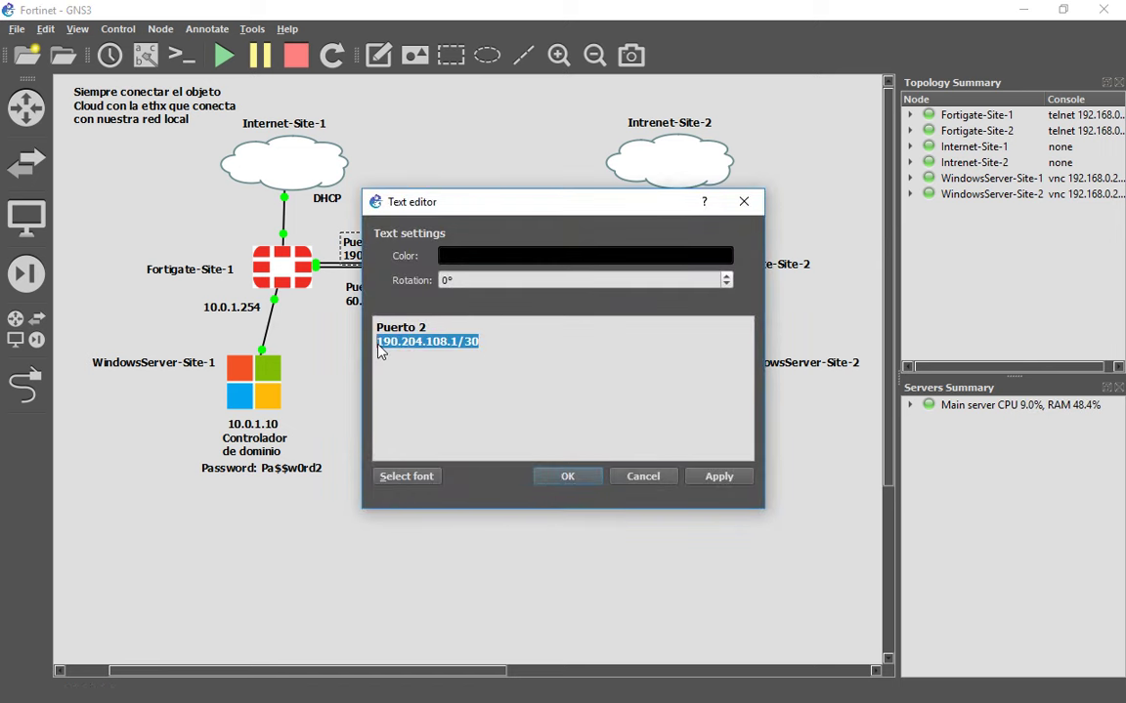
key(Escape)
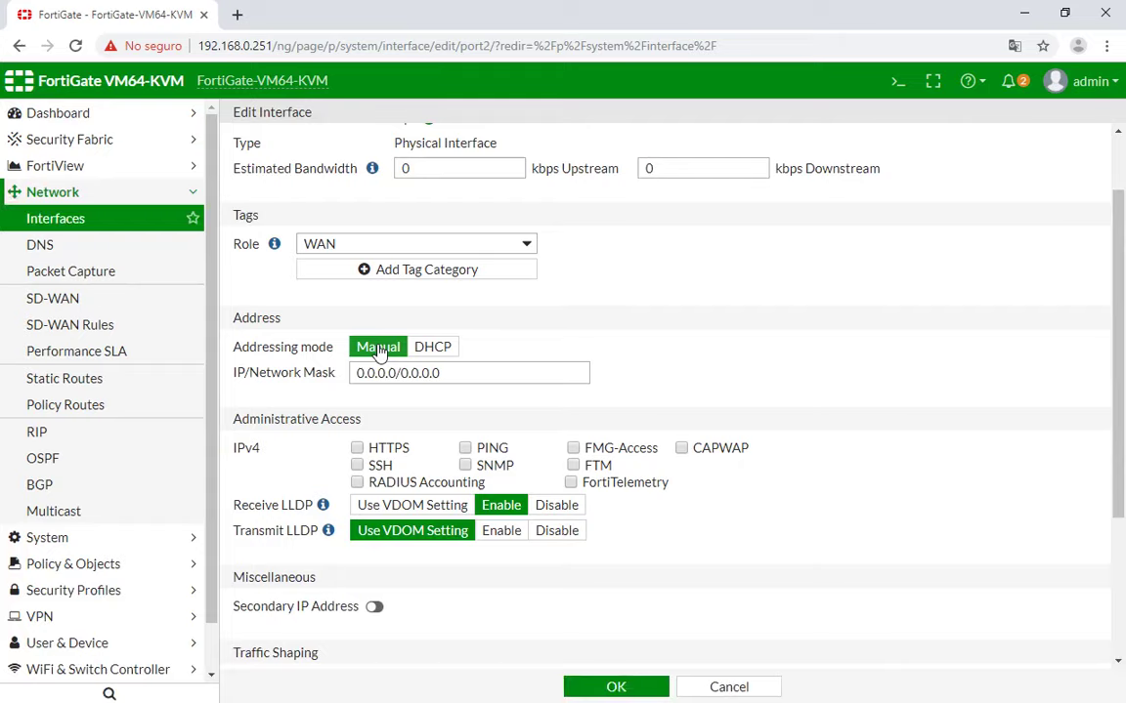
key(ctrl+v)
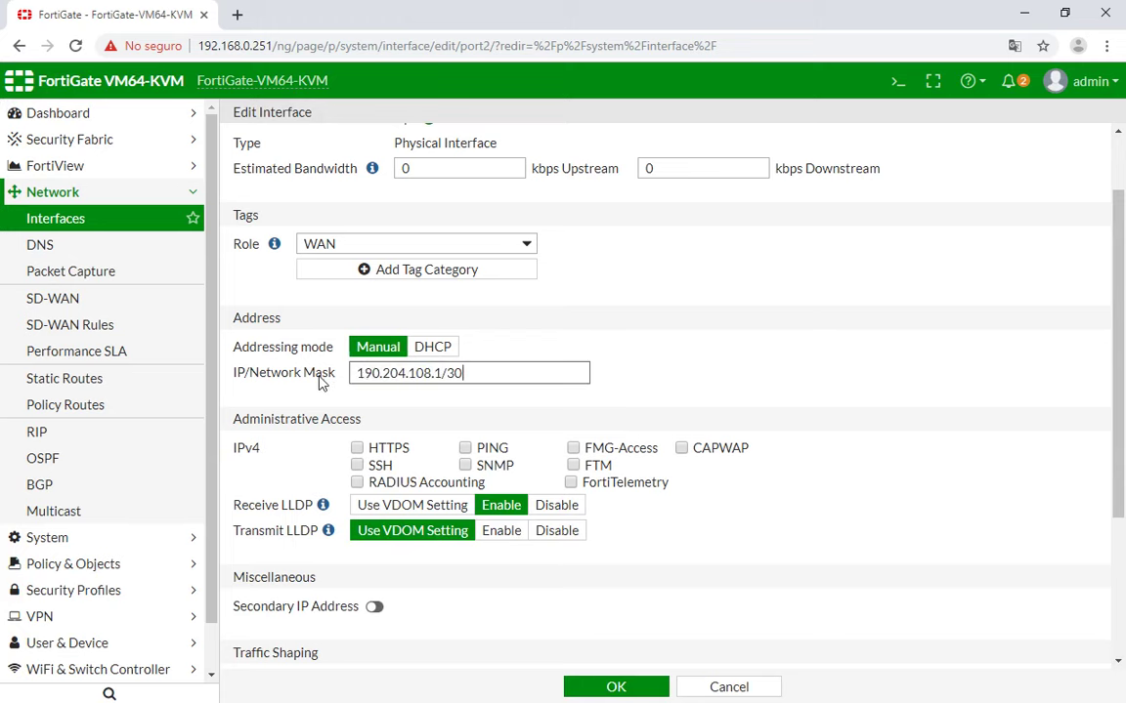
Switch port2's role to LAN and back to WAN, untick FortiTelemetry, then cancel the edits.
scroll(557, 371, down, 1)
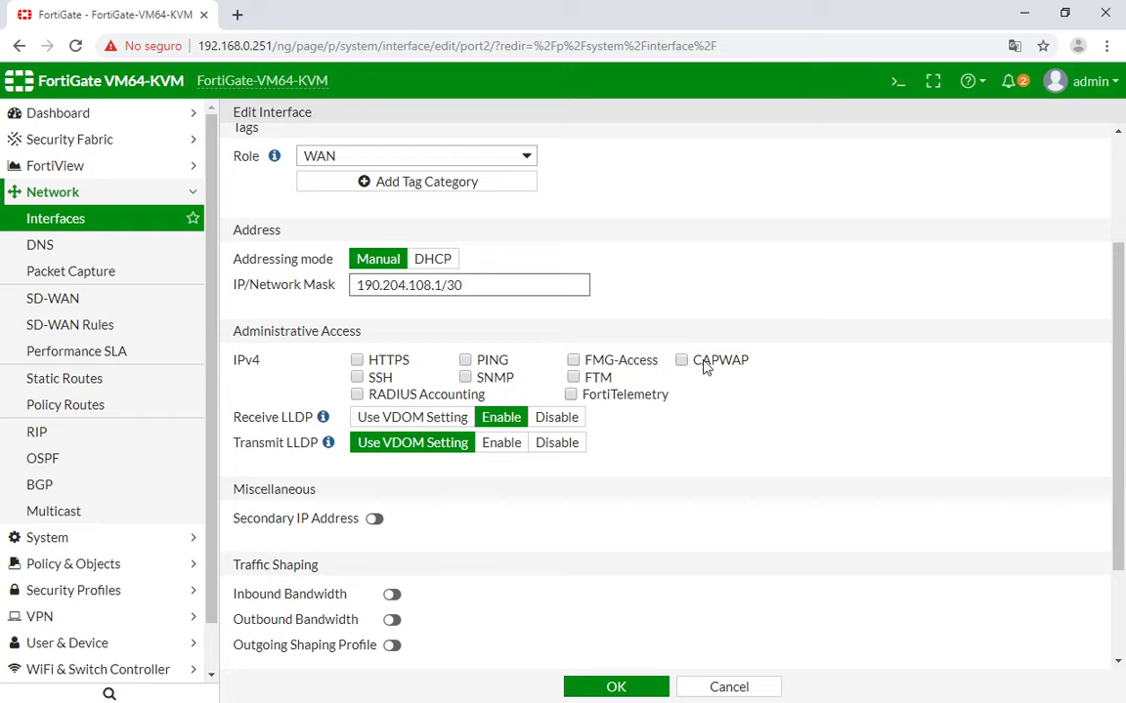
scroll(635, 330, up, 1)
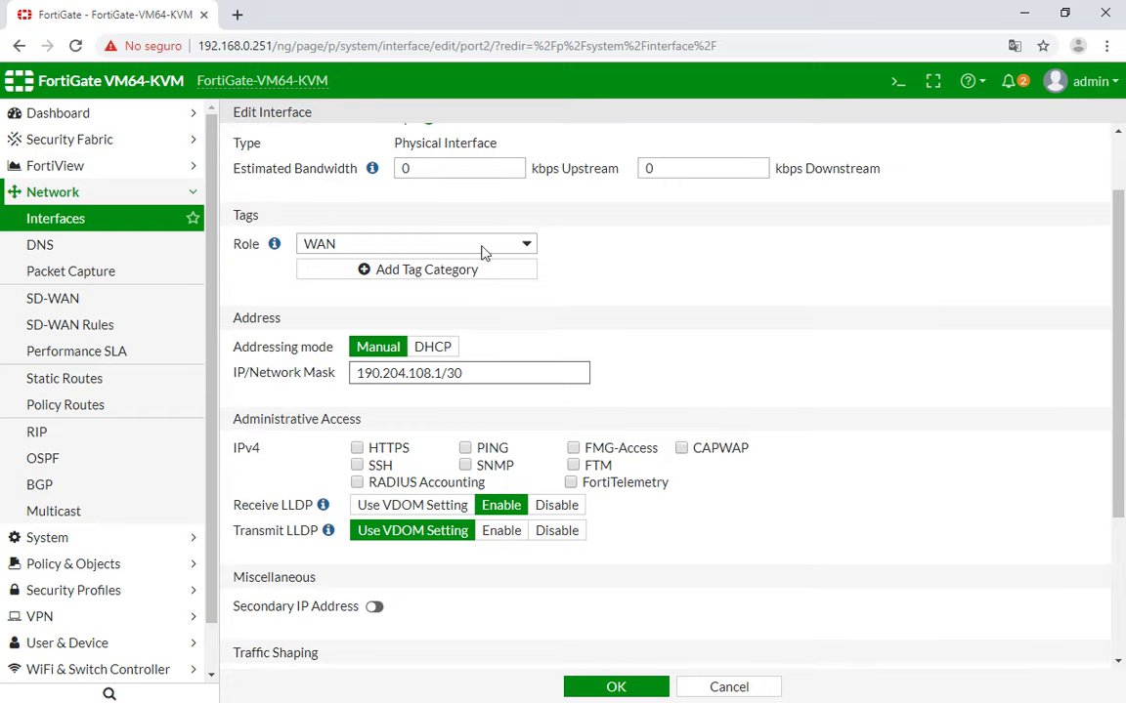
click(430, 243)
click(449, 266)
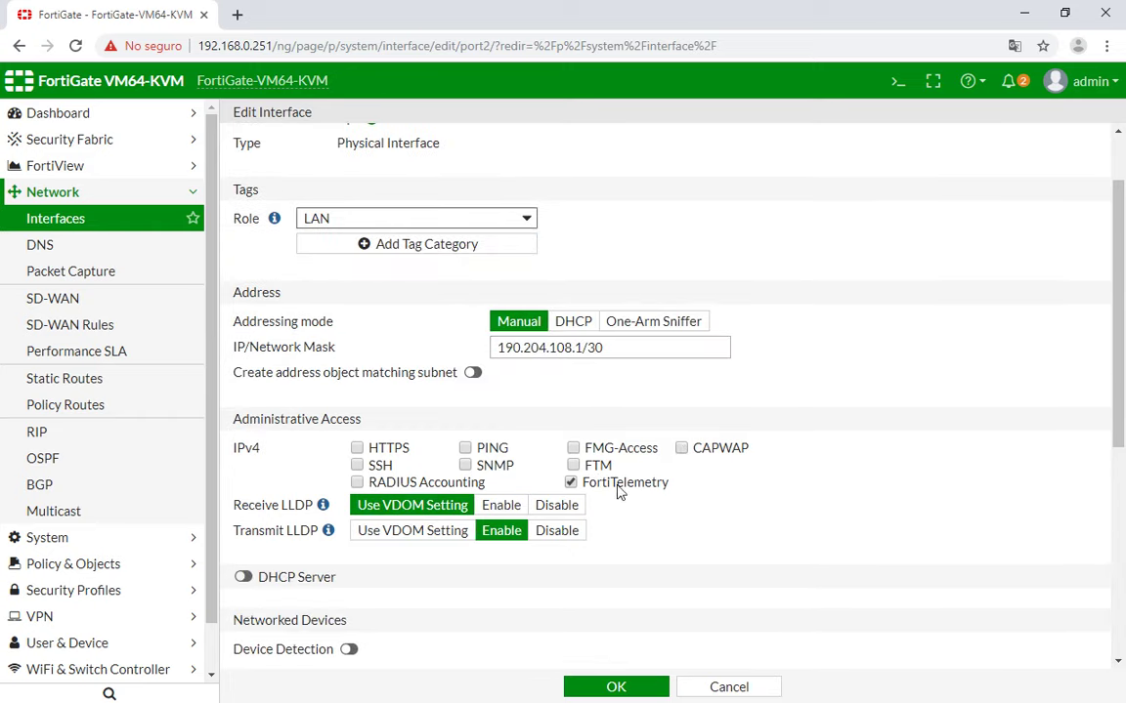
click(435, 218)
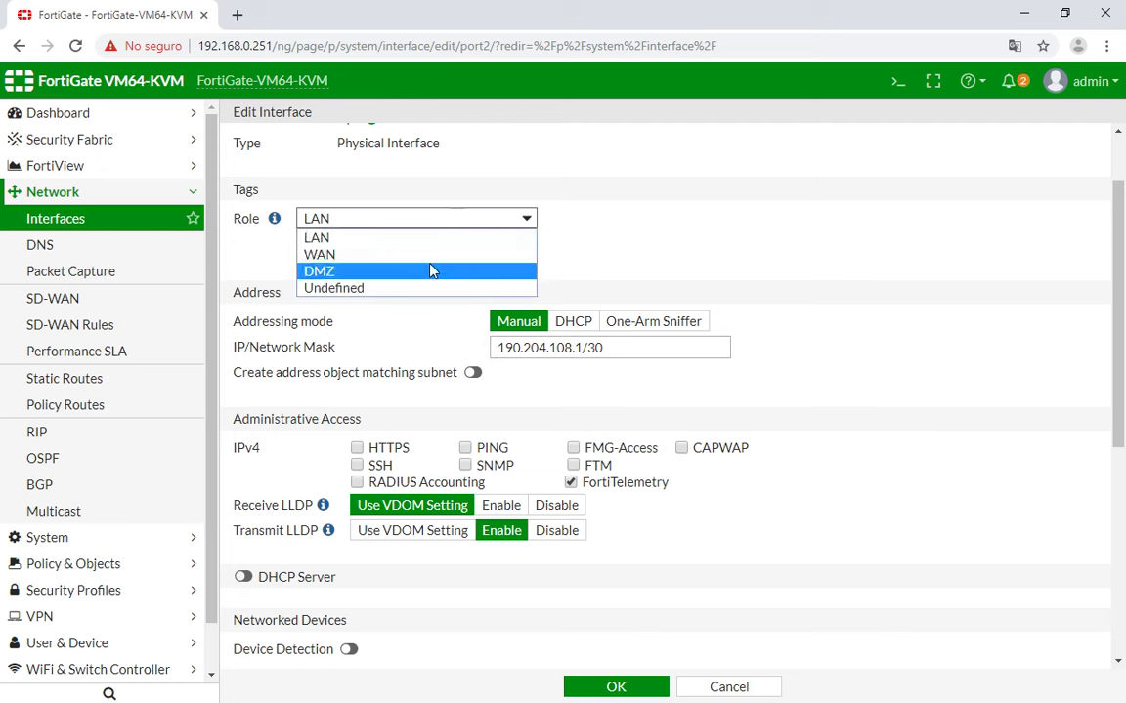
click(430, 254)
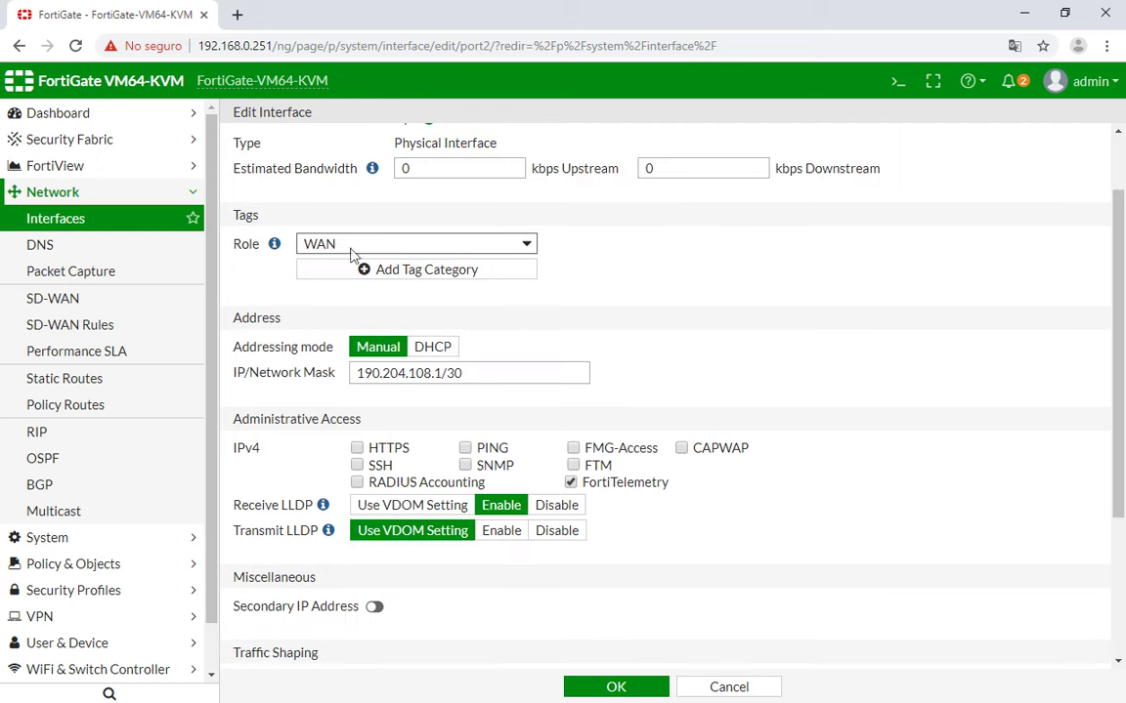
click(592, 483)
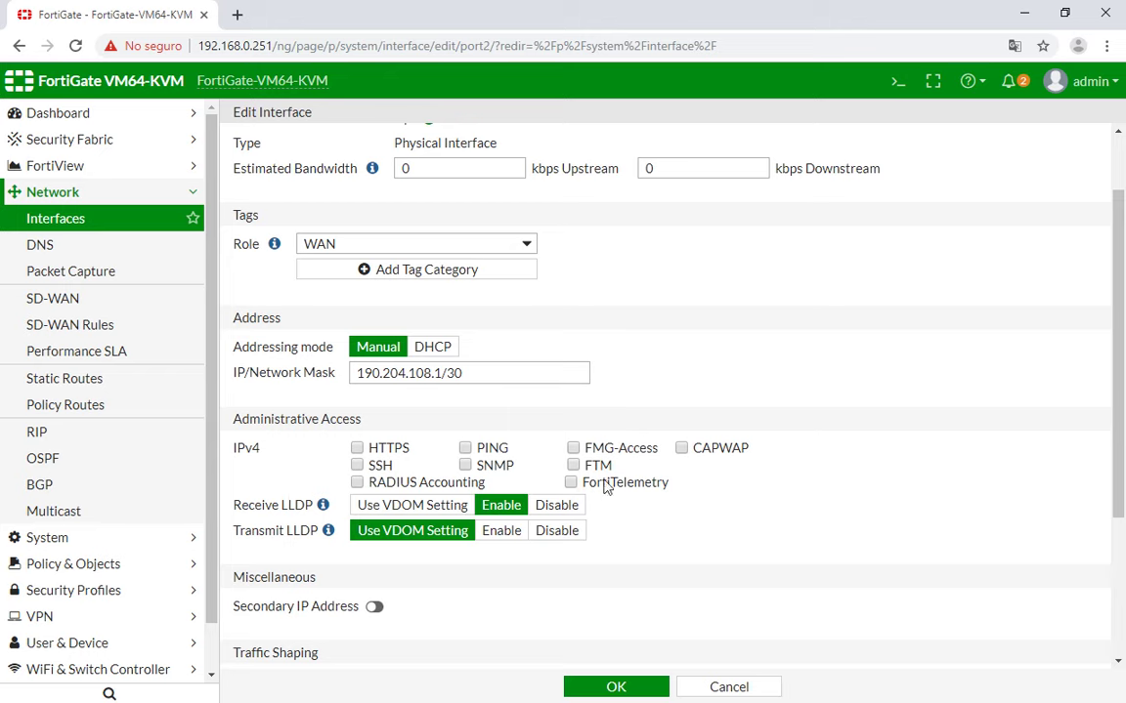
click(738, 692)
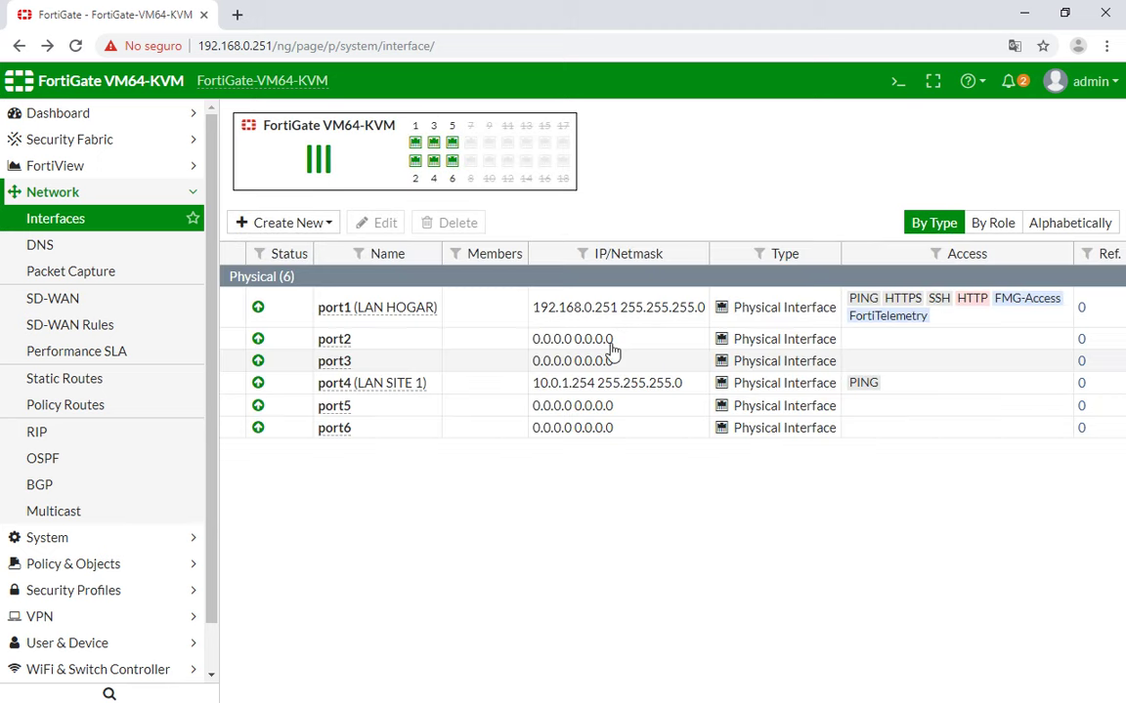
Reopen port2's settings and set its role to WAN.
click(427, 346)
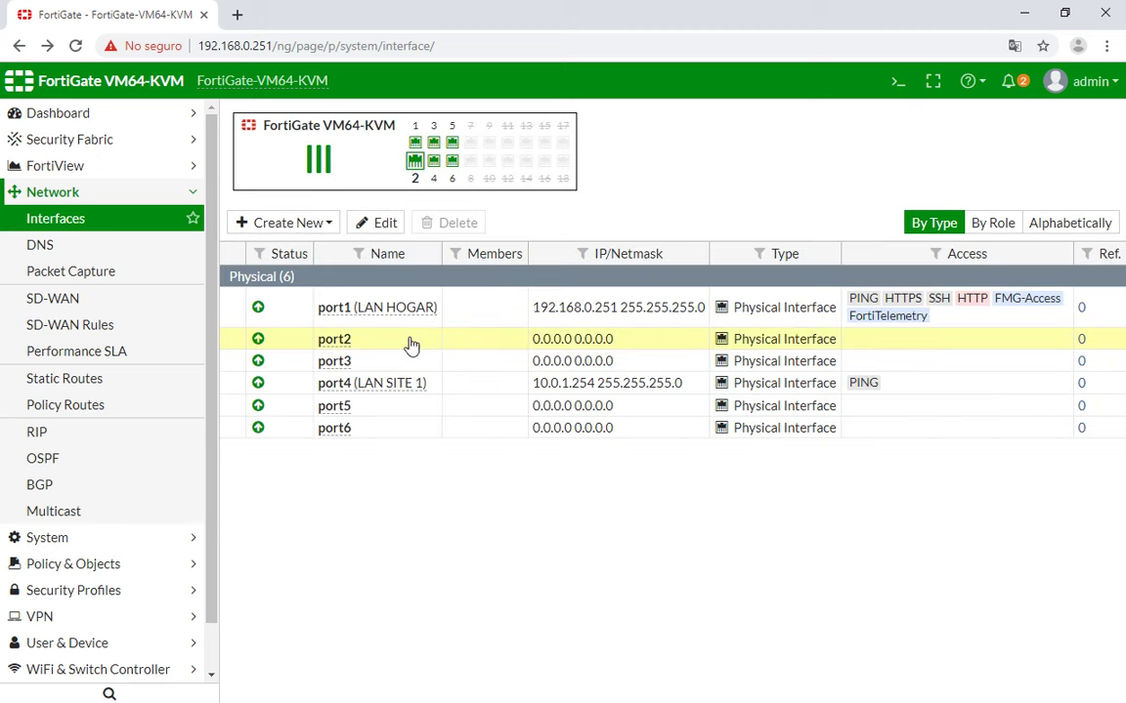
double_click(411, 342)
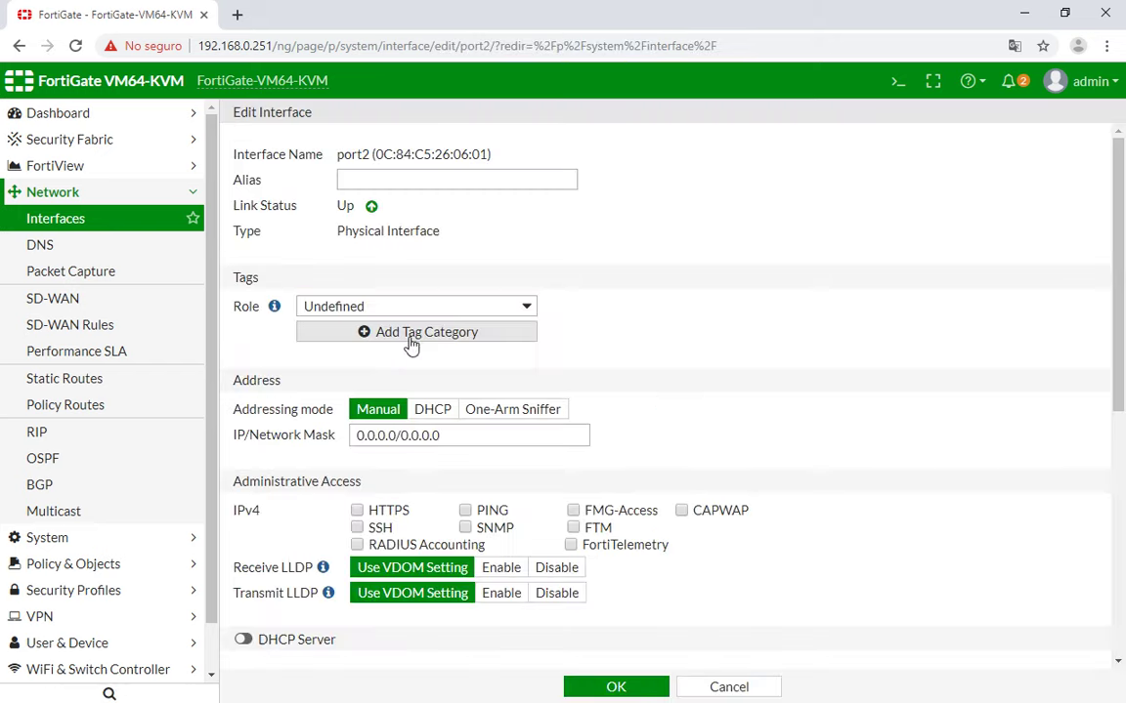
scroll(577, 382, down, 1)
scroll(513, 260, down, 1)
scroll(515, 249, up, 1)
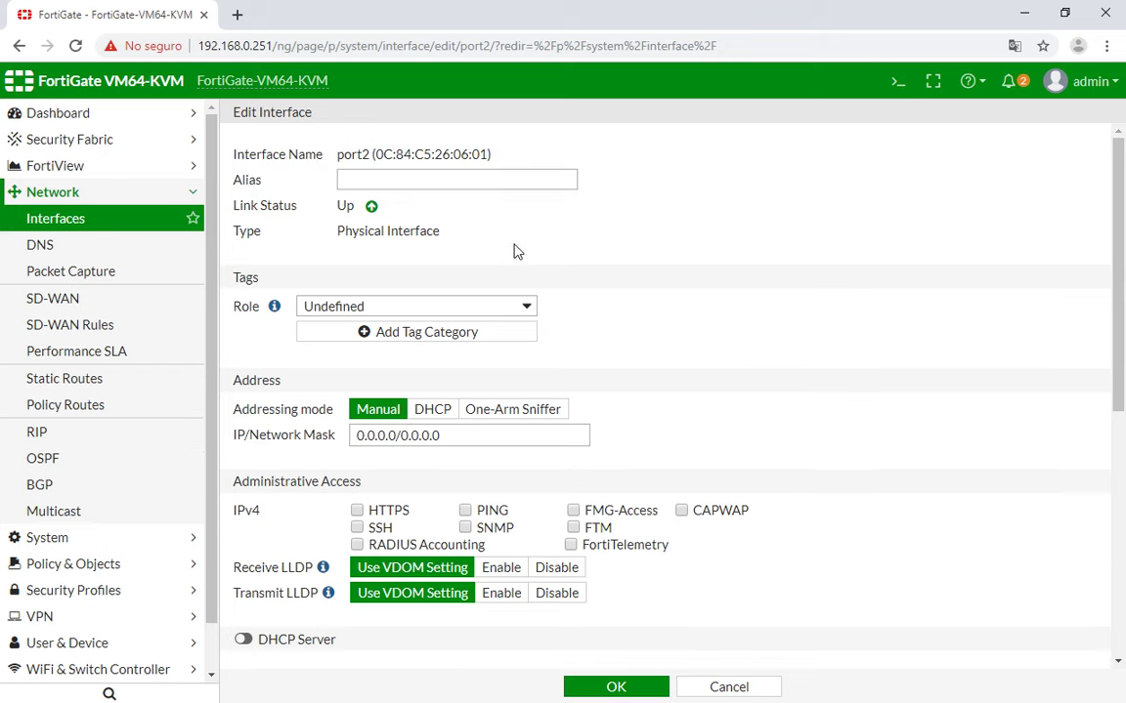
click(505, 307)
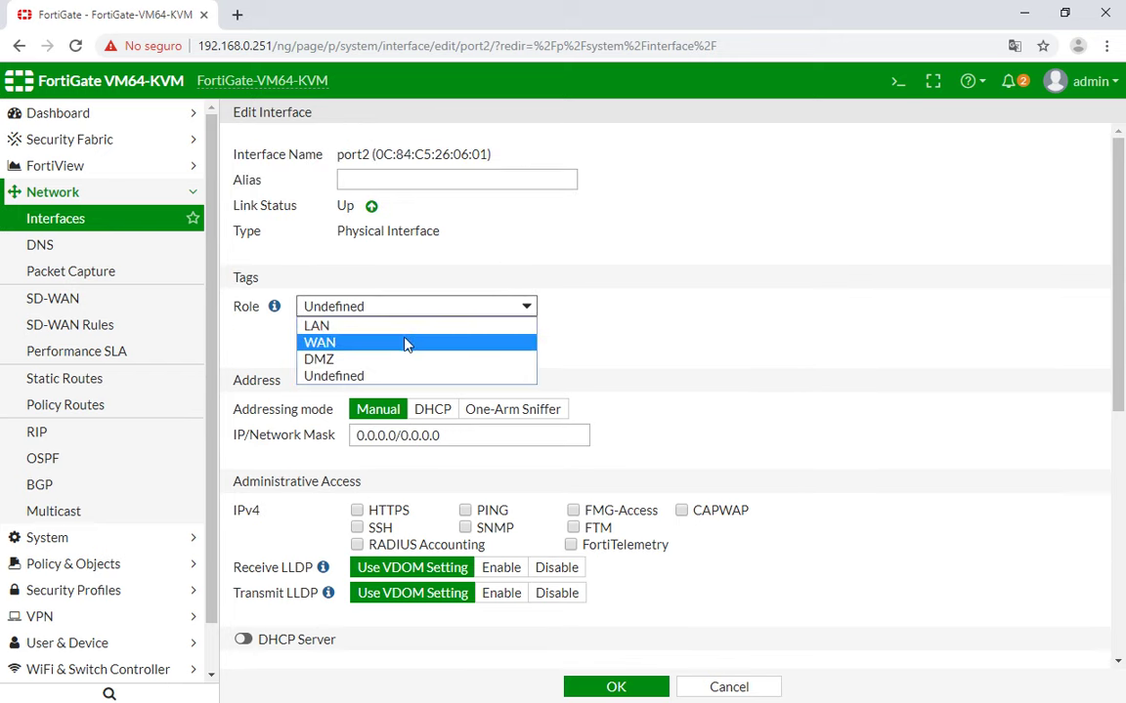
click(407, 343)
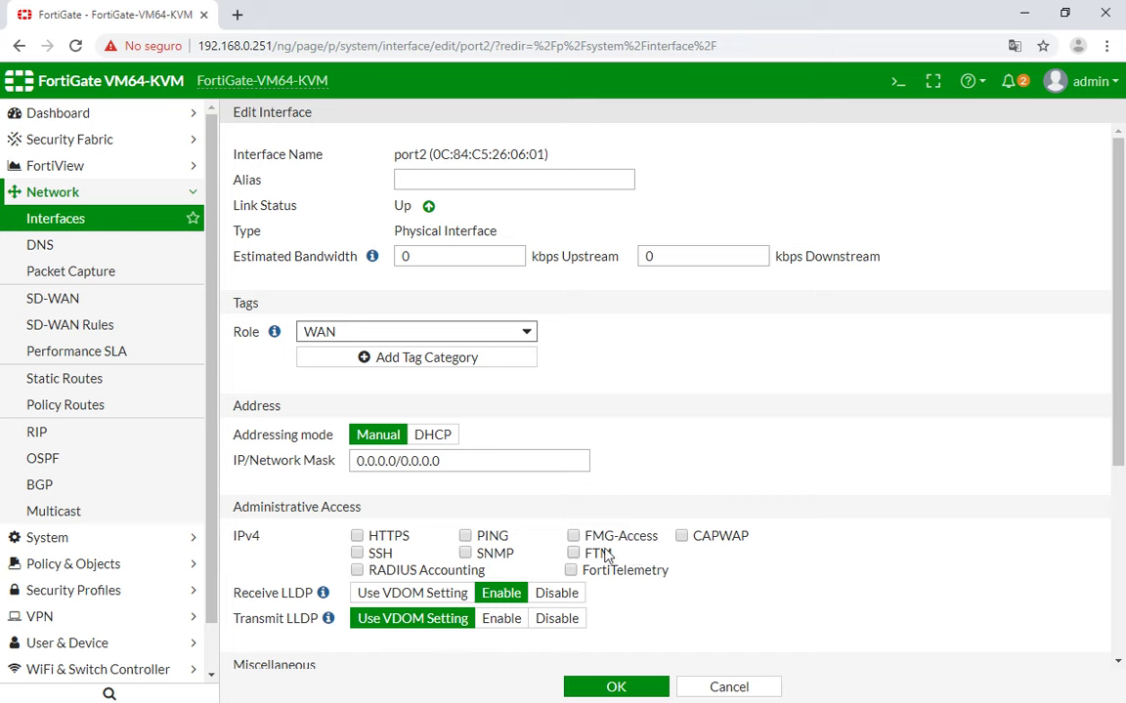
Enter alias WAN1, replace 0.0.0.0/0.0.0.0 with 190.204.108.1/30, and save port2.
click(543, 187)
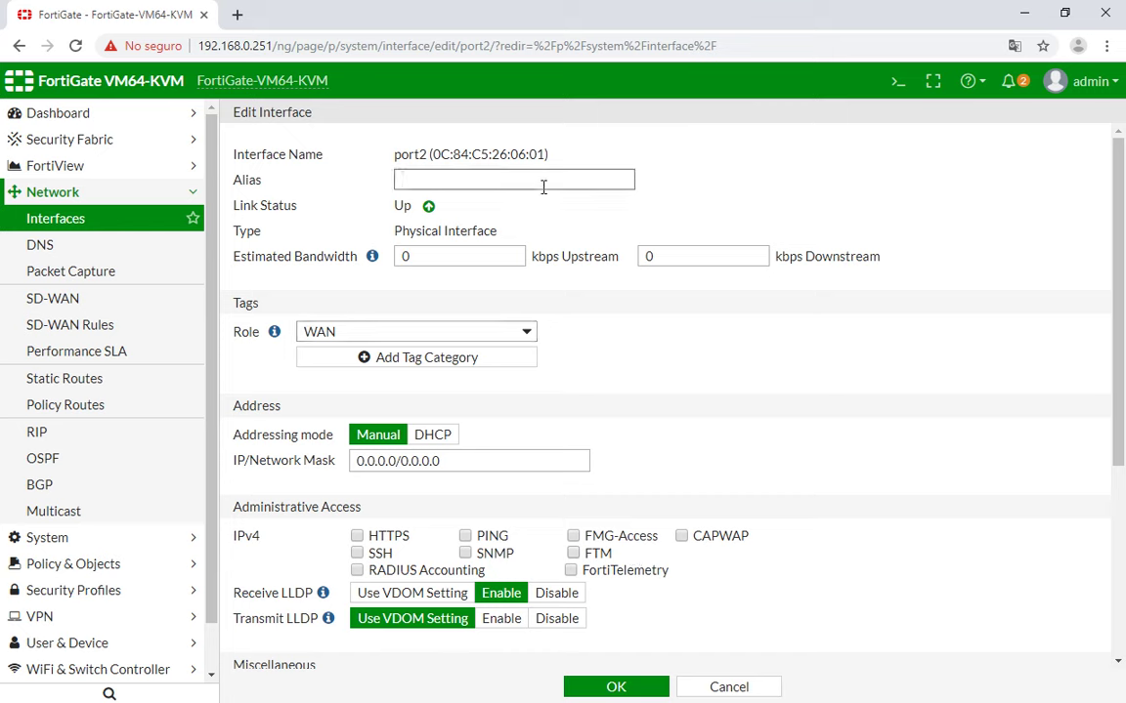
drag(451, 461, 261, 437)
key(ctrl+v)
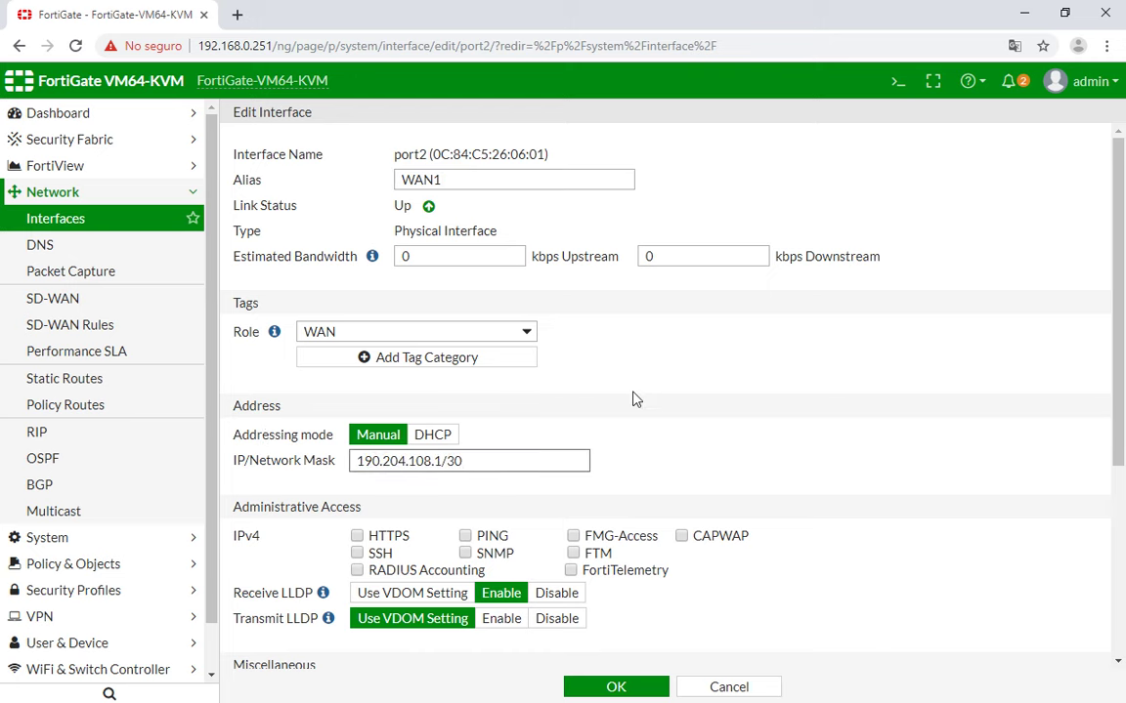
scroll(633, 399, down, 3)
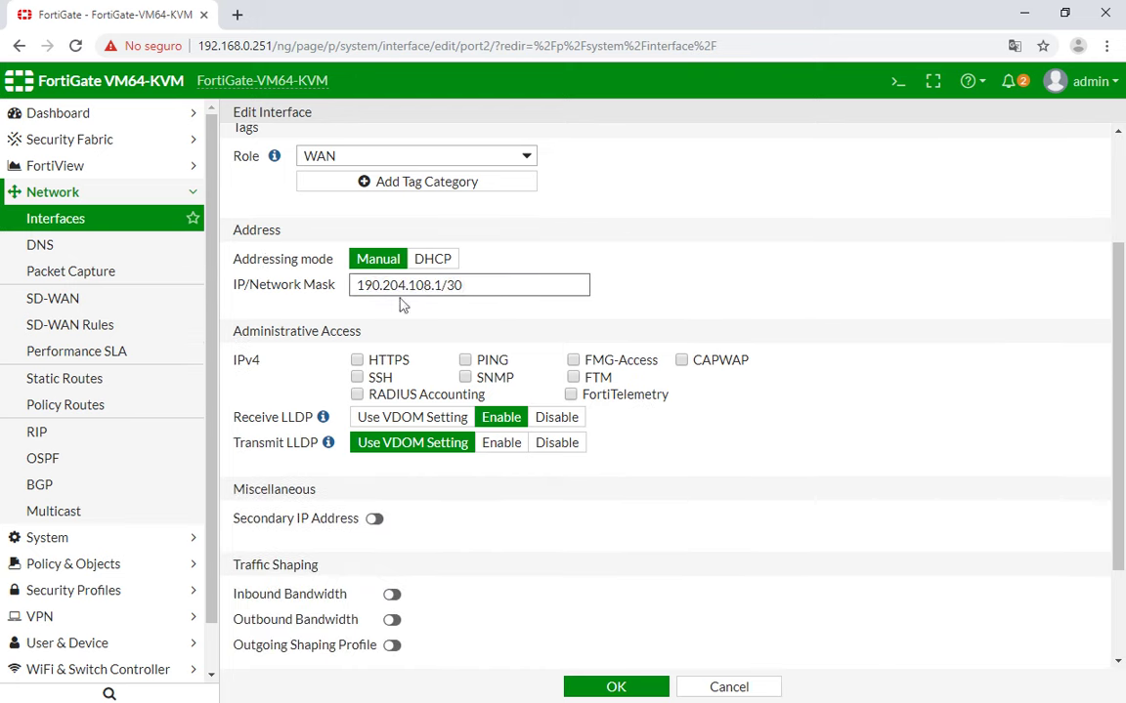
scroll(523, 417, down, 2)
click(617, 688)
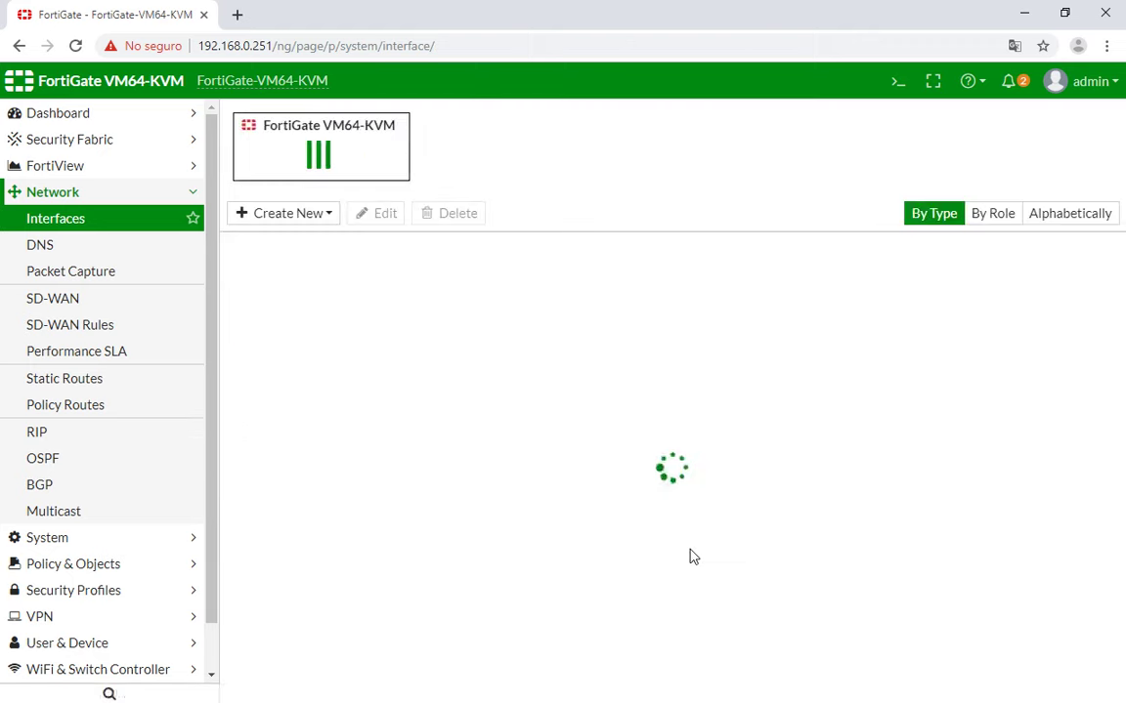
Copy the 60.120.211.1/30 address from the GNS3 Puerto 3 note.
key(alt+Tab)
click(396, 306)
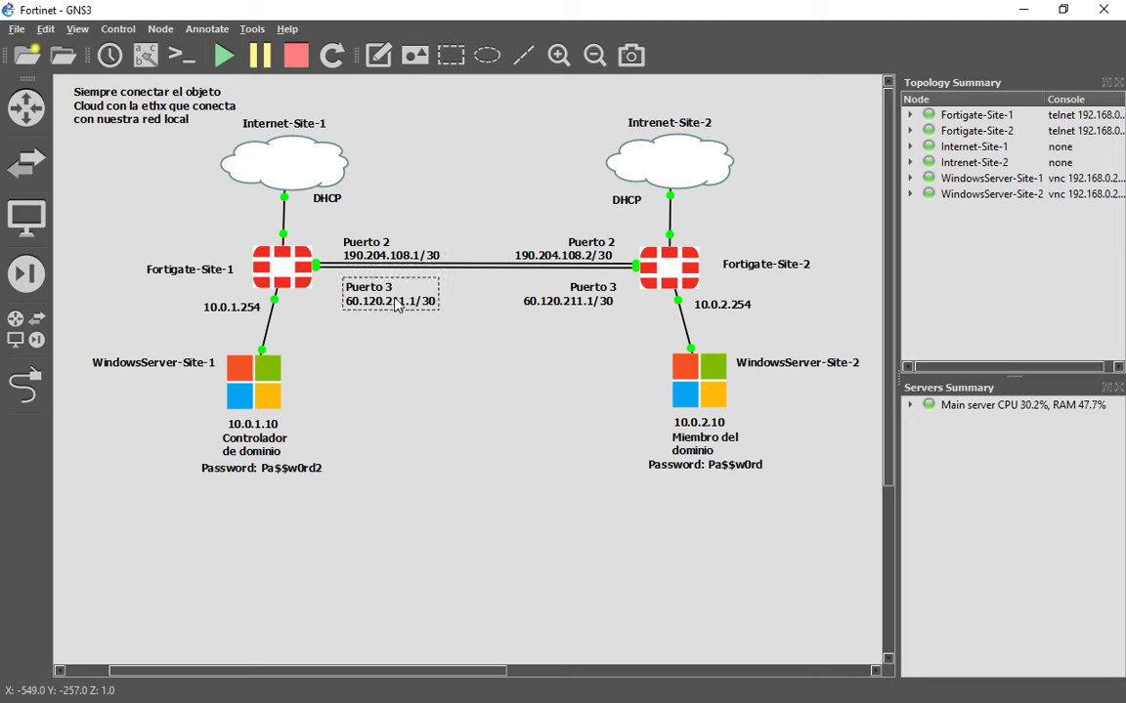
right_click(397, 306)
click(409, 330)
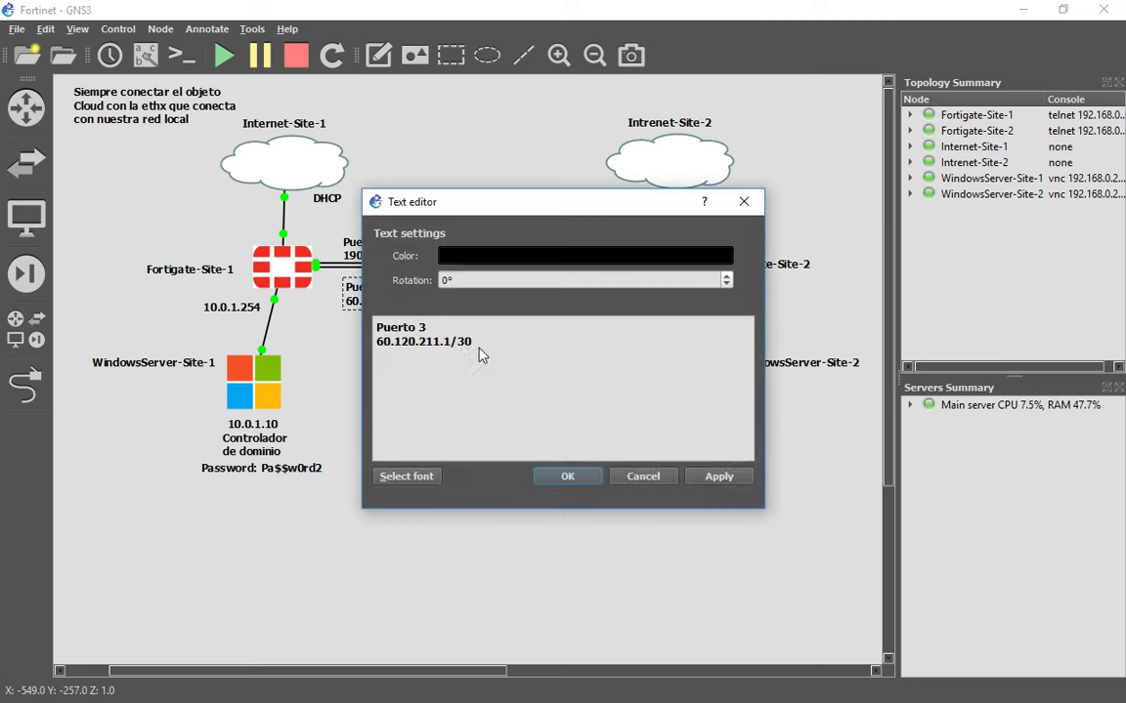
drag(478, 344, 362, 347)
key(ctrl+c)
key(Escape)
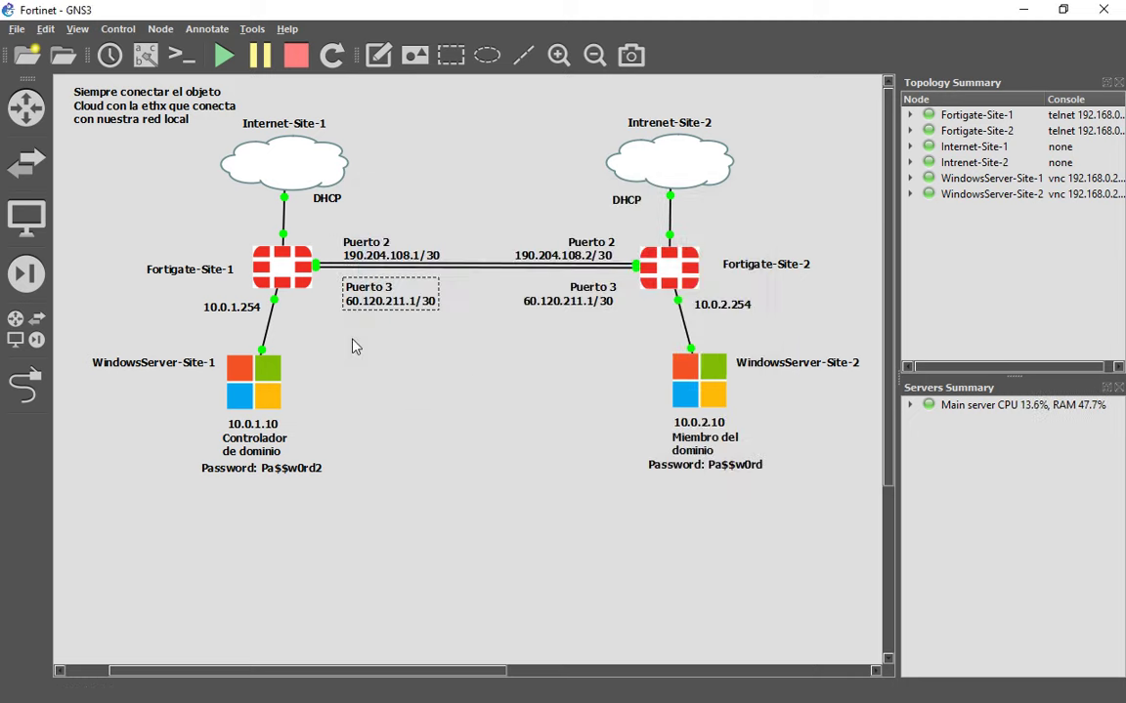
key(alt+Tab)
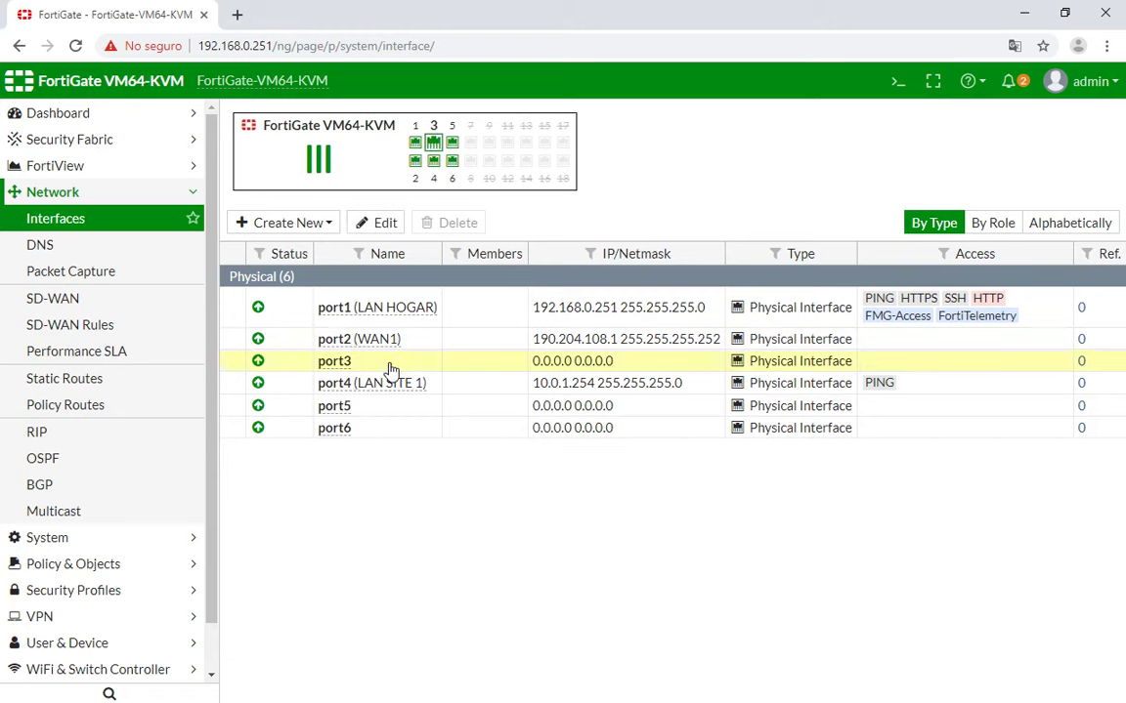
Save port3 with alias WAN2, role WAN and address 60.120.211.1/30.
double_click(390, 369)
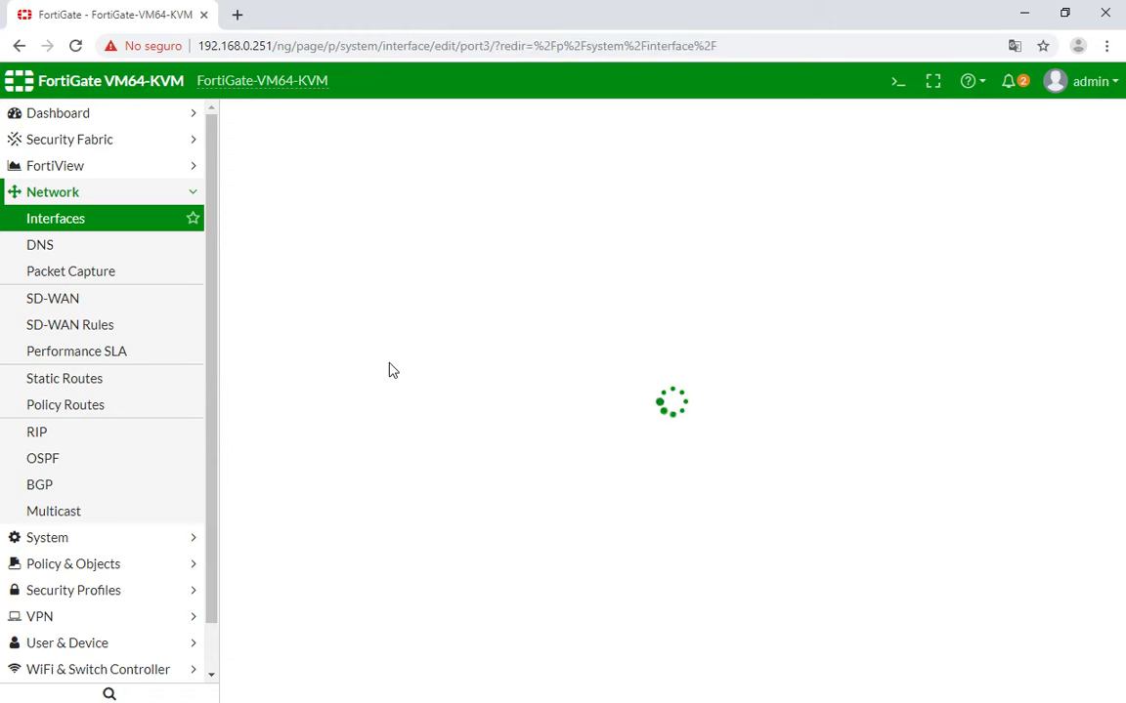
click(445, 180)
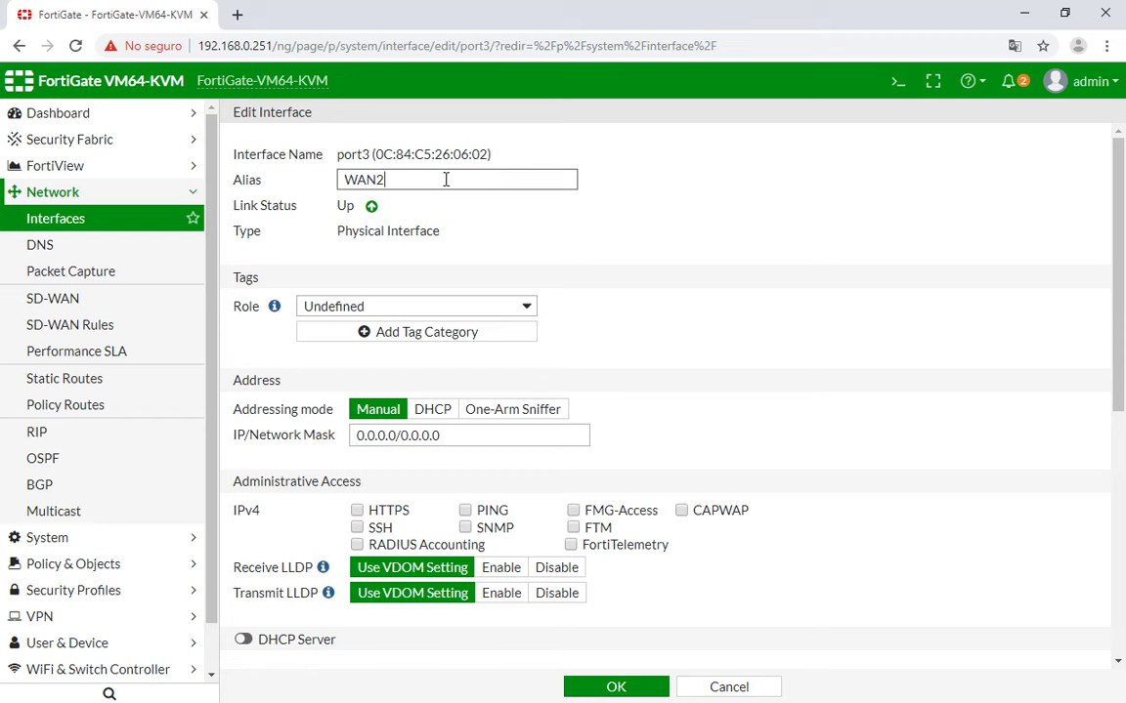
click(435, 306)
click(416, 348)
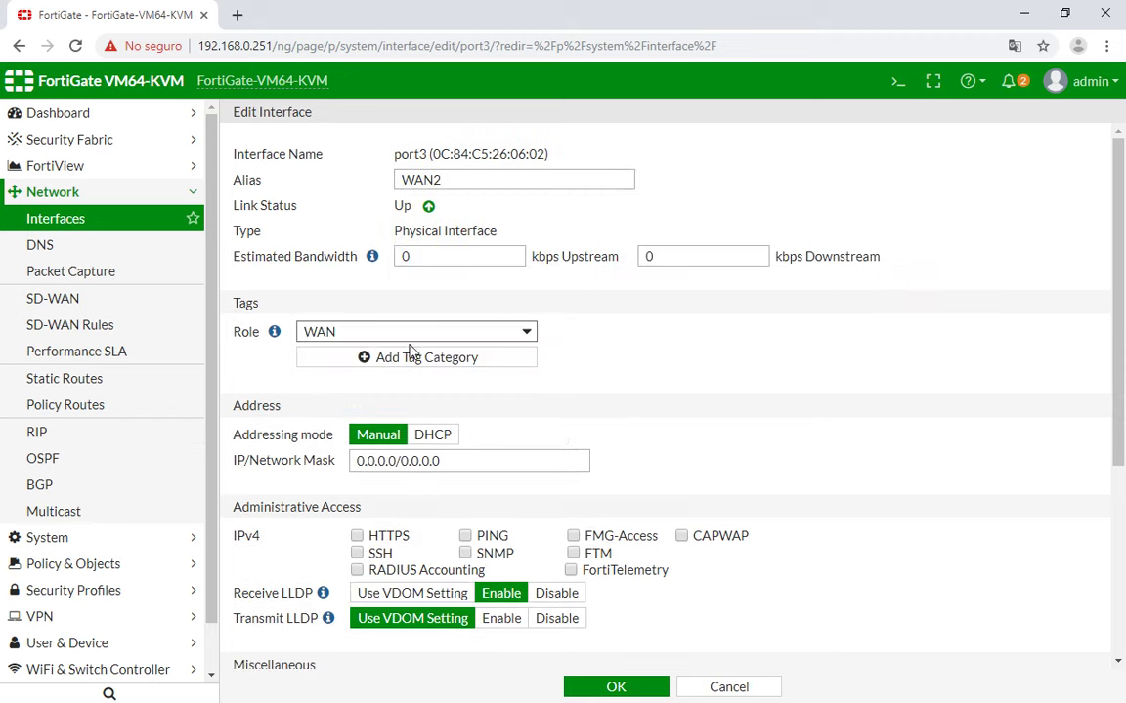
drag(461, 462, 259, 459)
key(ctrl+v)
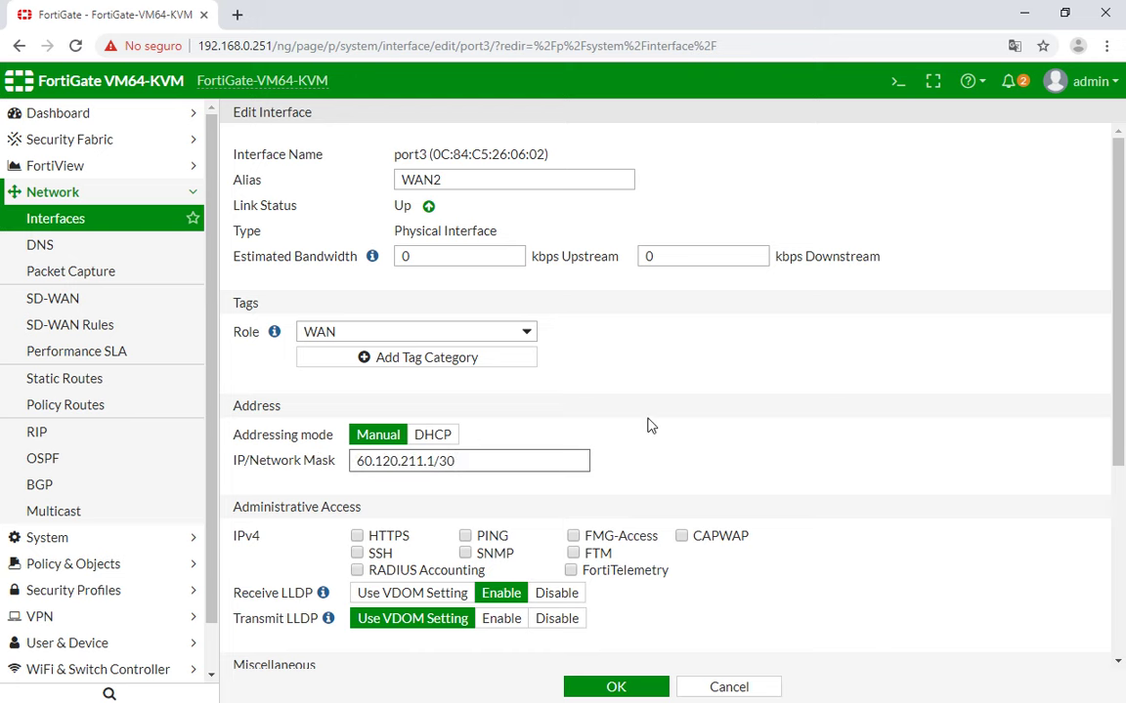
scroll(583, 435, down, 1)
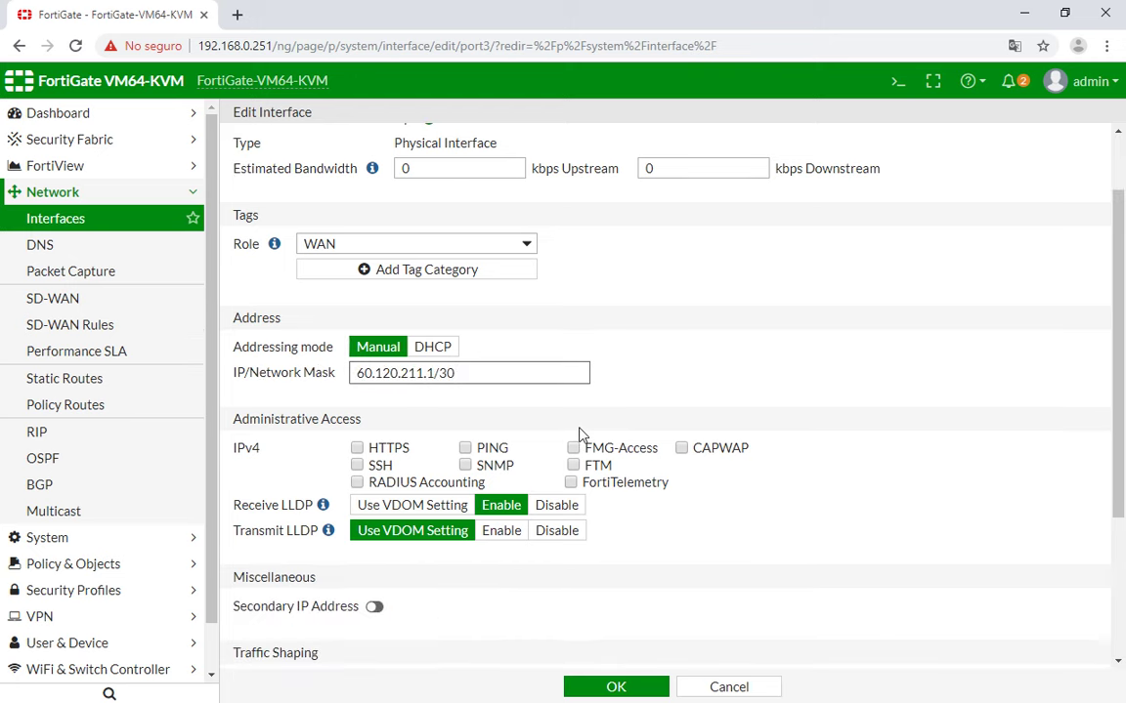
scroll(580, 435, down, 3)
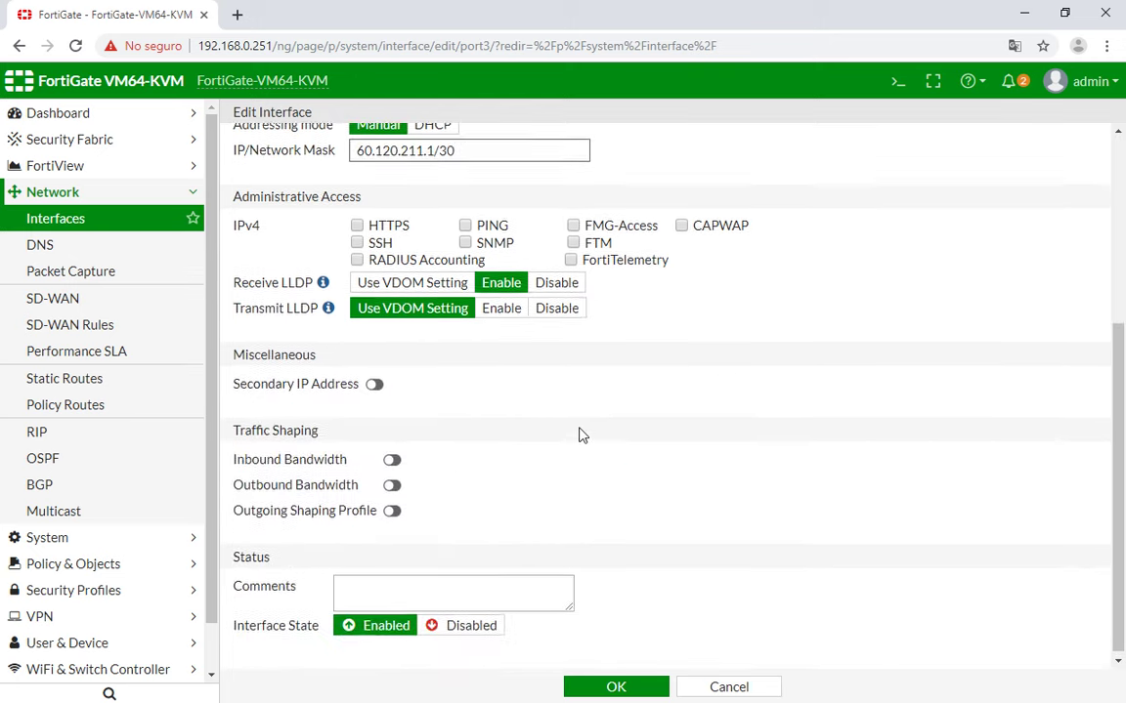
click(626, 690)
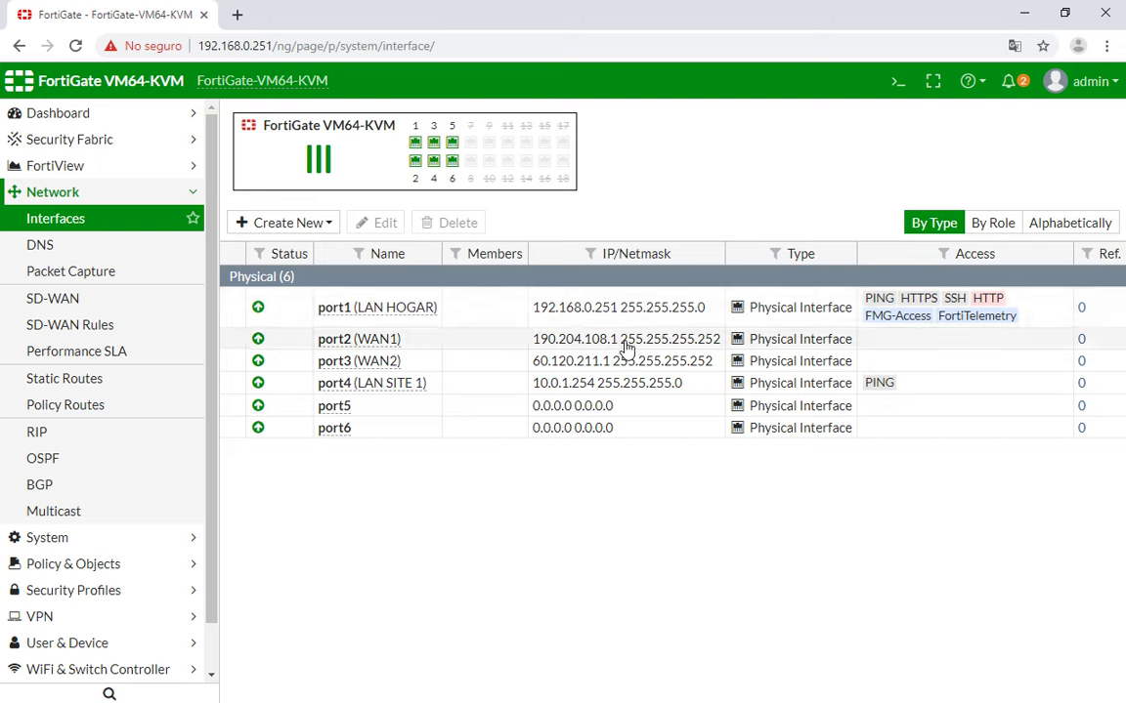
Compare port3's 60.120.211.1 entry in the Interfaces list against the GNS3 diagram, ending on GNS3.
mouse_move(405, 349)
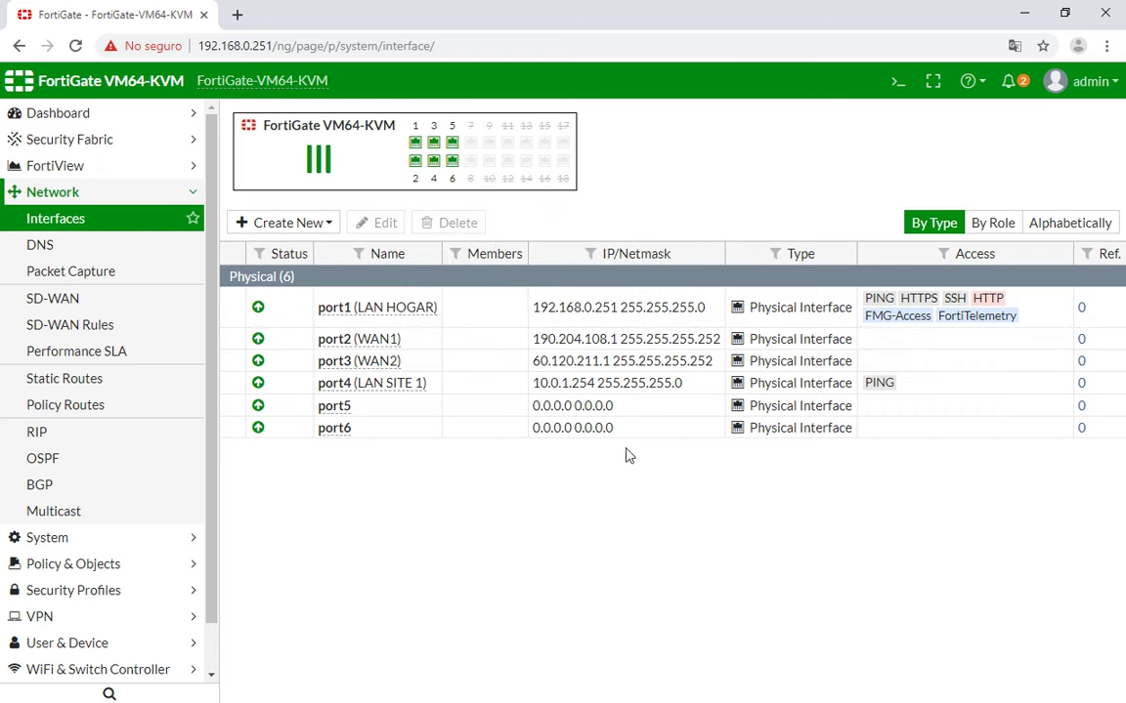
key(alt+Tab)
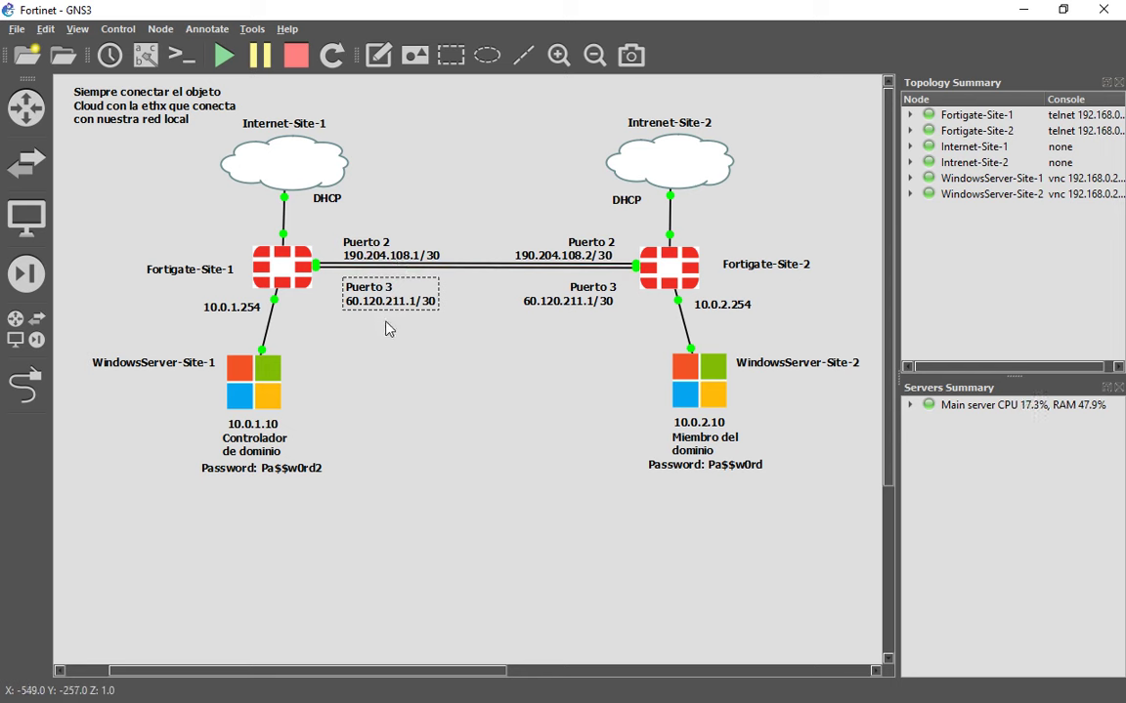
key(alt+Tab)
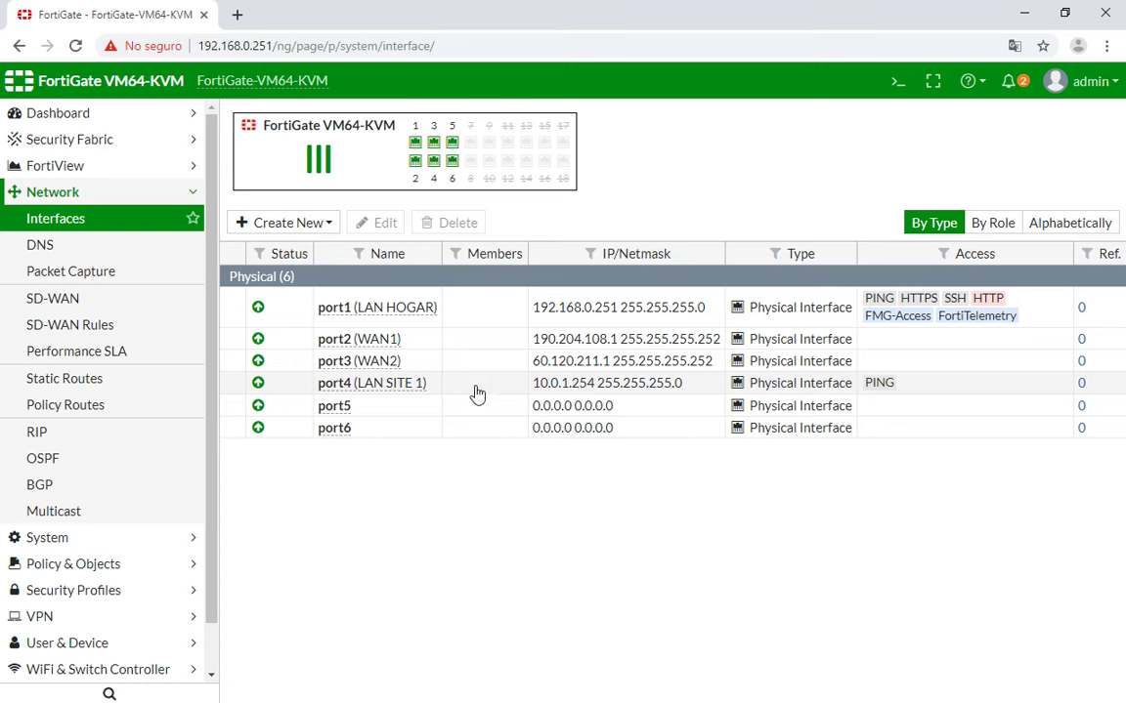
key(alt+Tab)
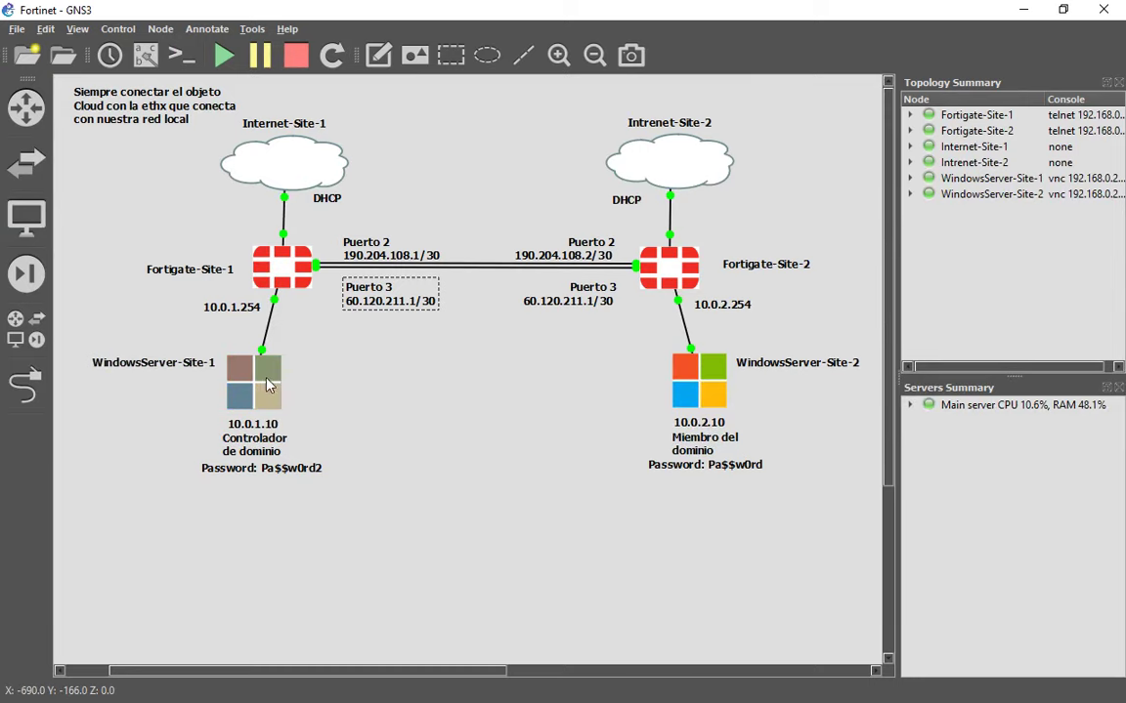
click(256, 391)
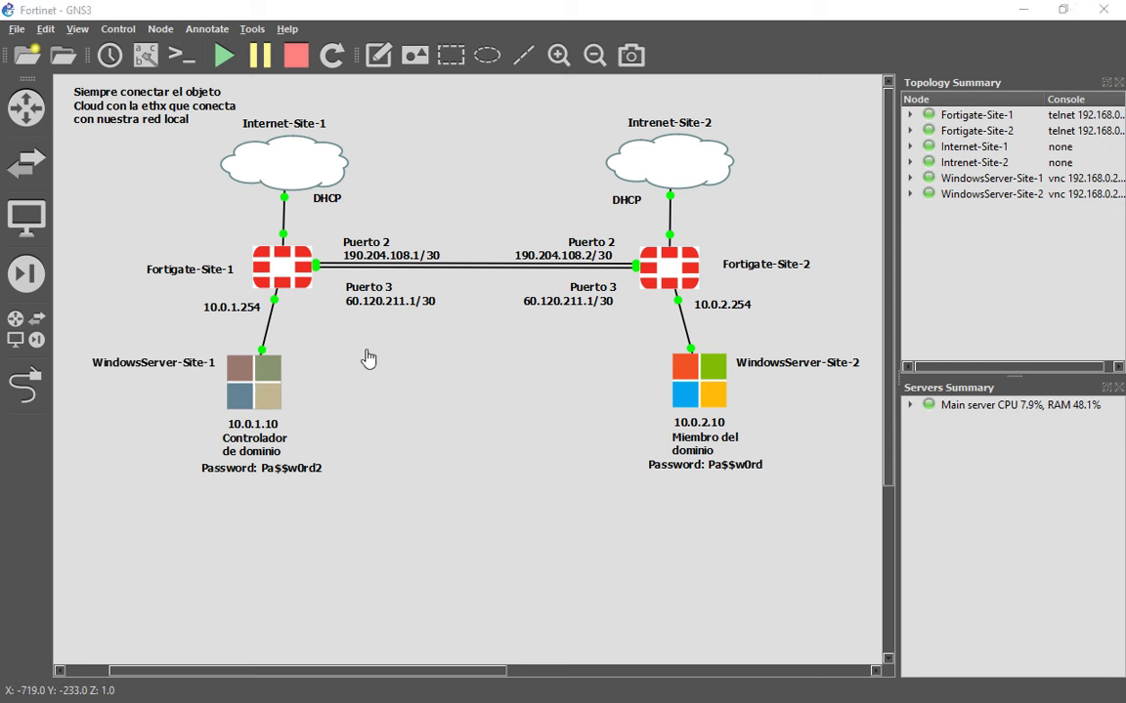
key(alt+Tab)
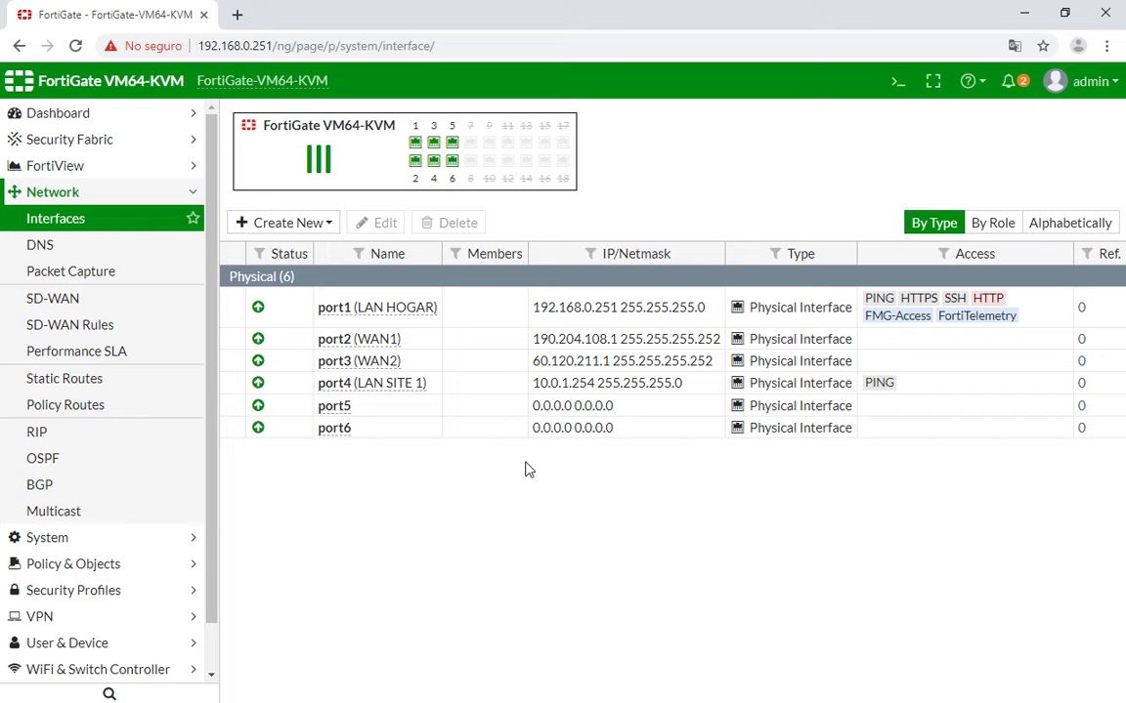
key(alt+Tab)
mouse_move(664, 294)
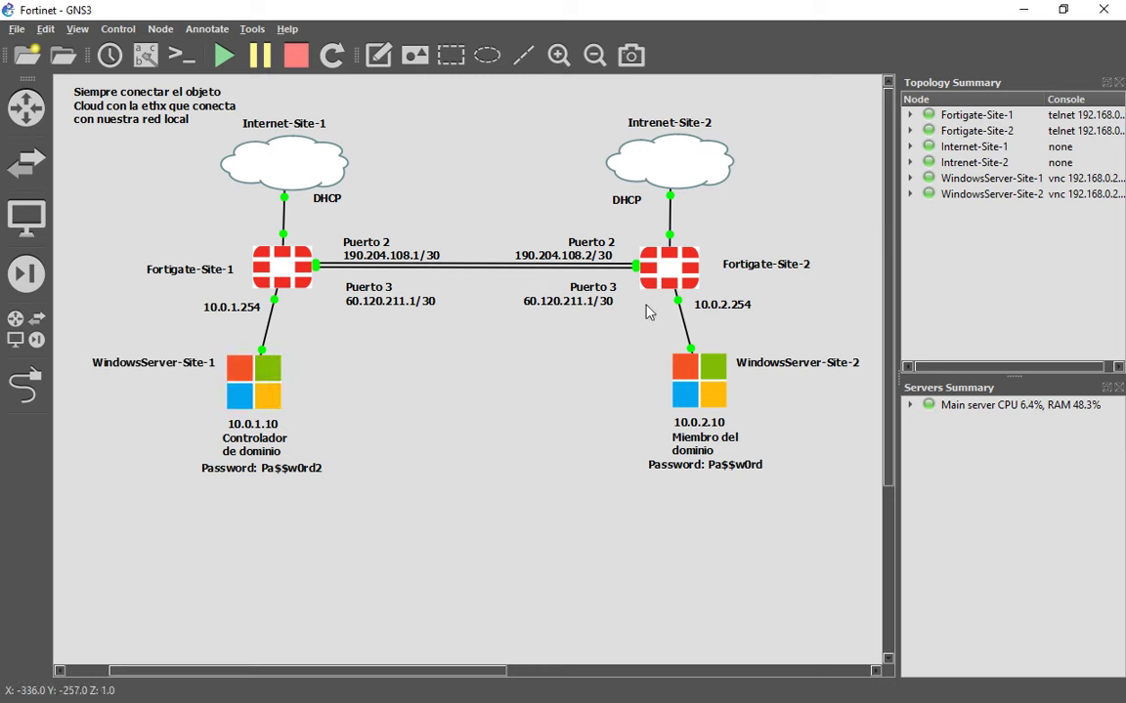
Open the Fortigate-Site-2 console in GNS3 and log in as admin.
double_click(686, 281)
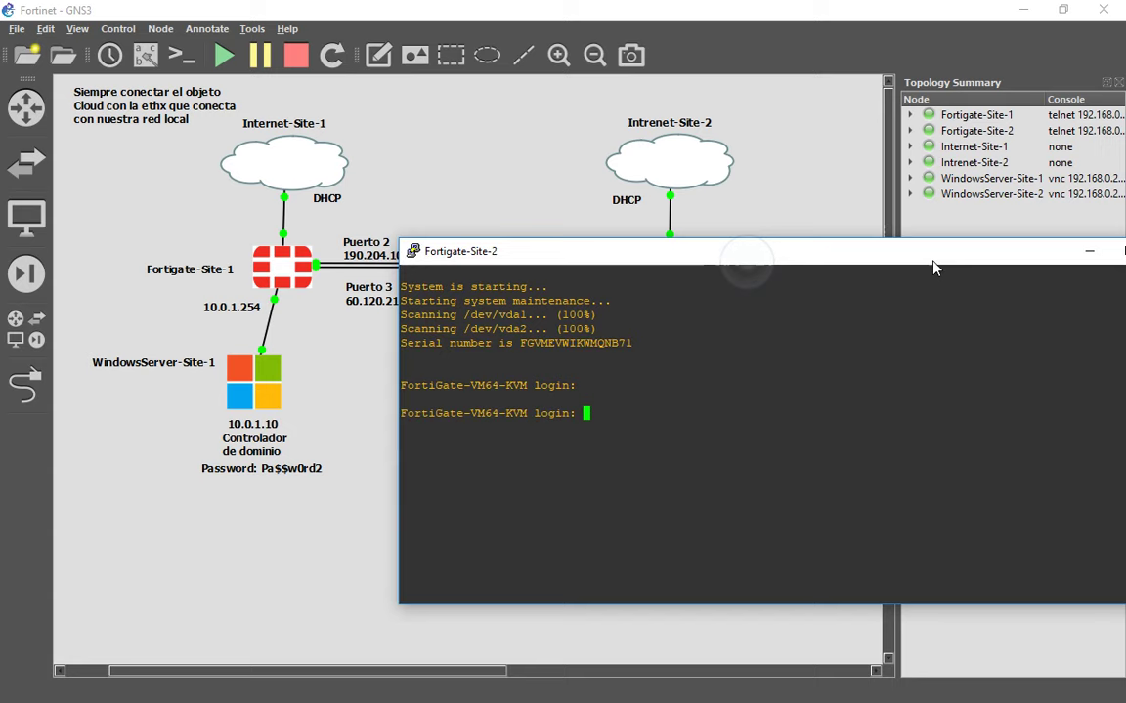
drag(933, 267, 687, 175)
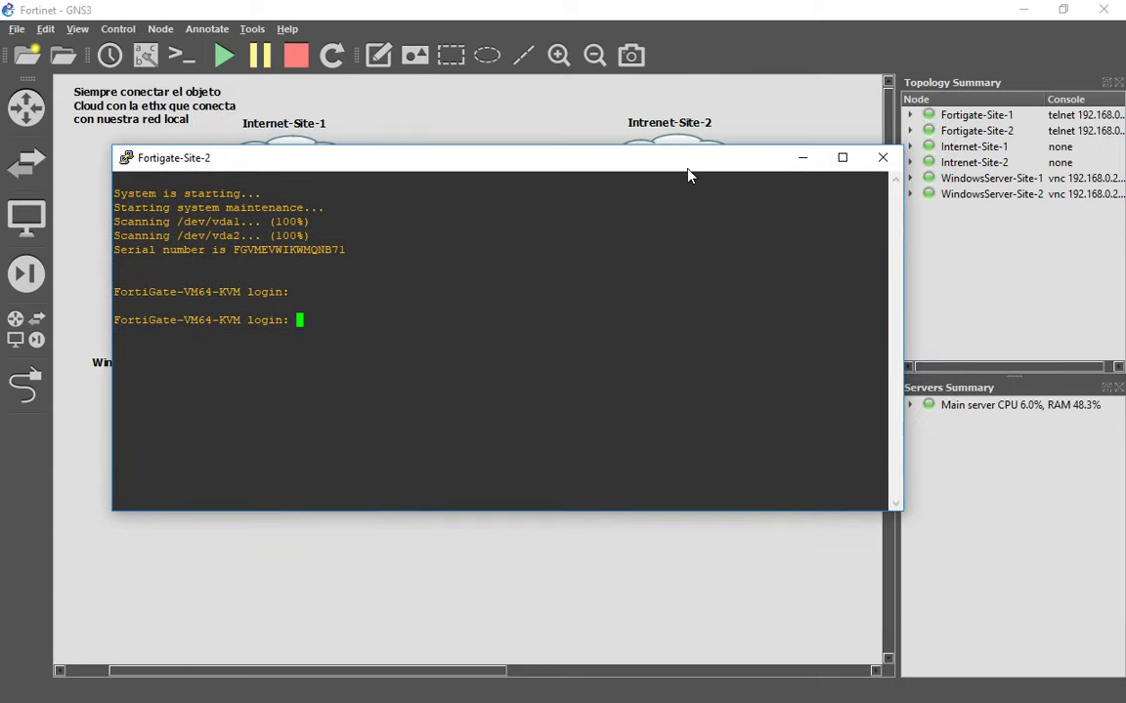
text(admin)
key(Return)
Run 'get system interface' and copy port1's address 192.168.0.250.
key(Return)
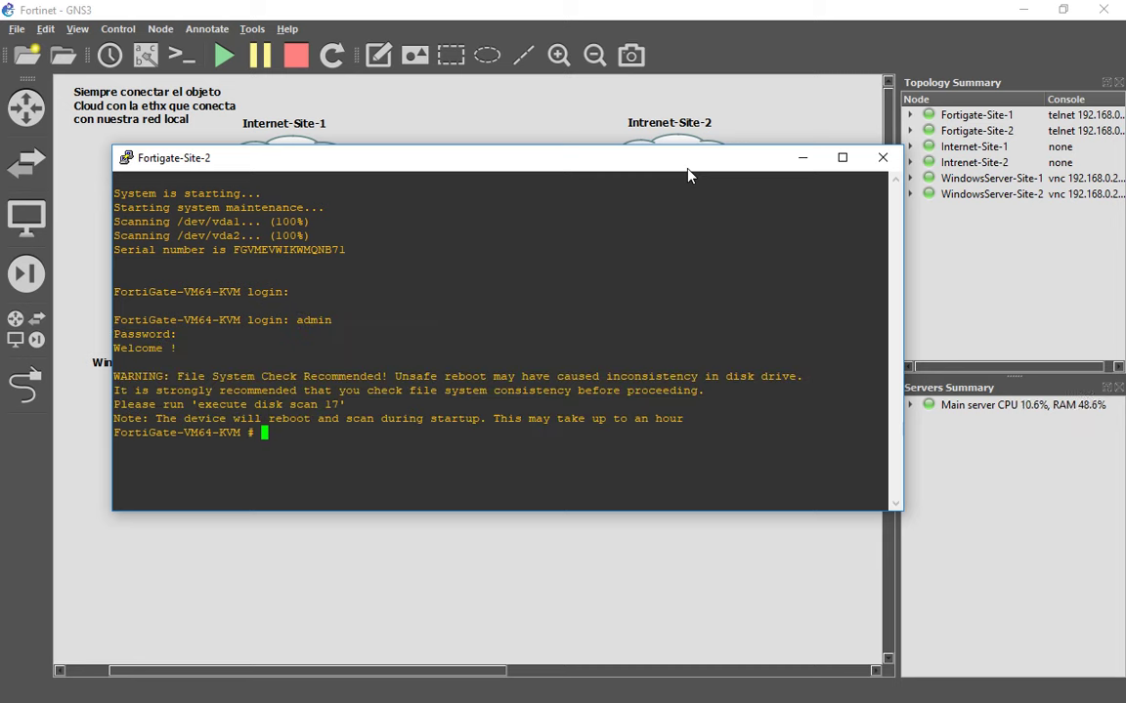
text(get system interface)
key(Return)
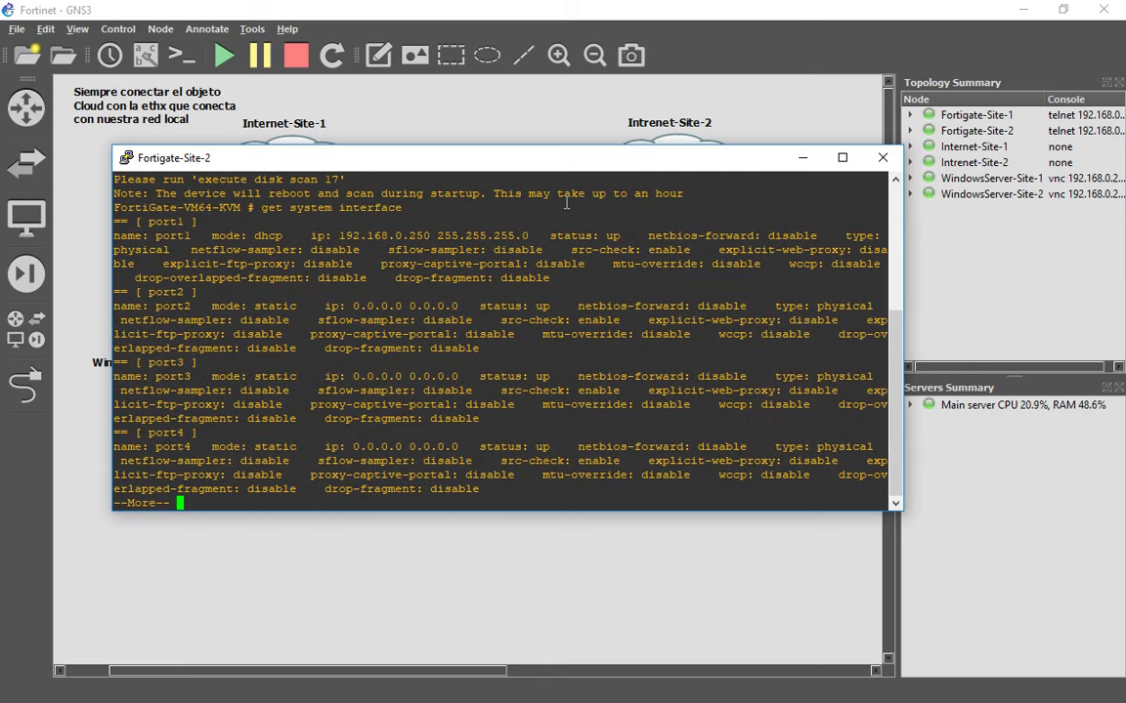
double_click(398, 236)
click(869, 161)
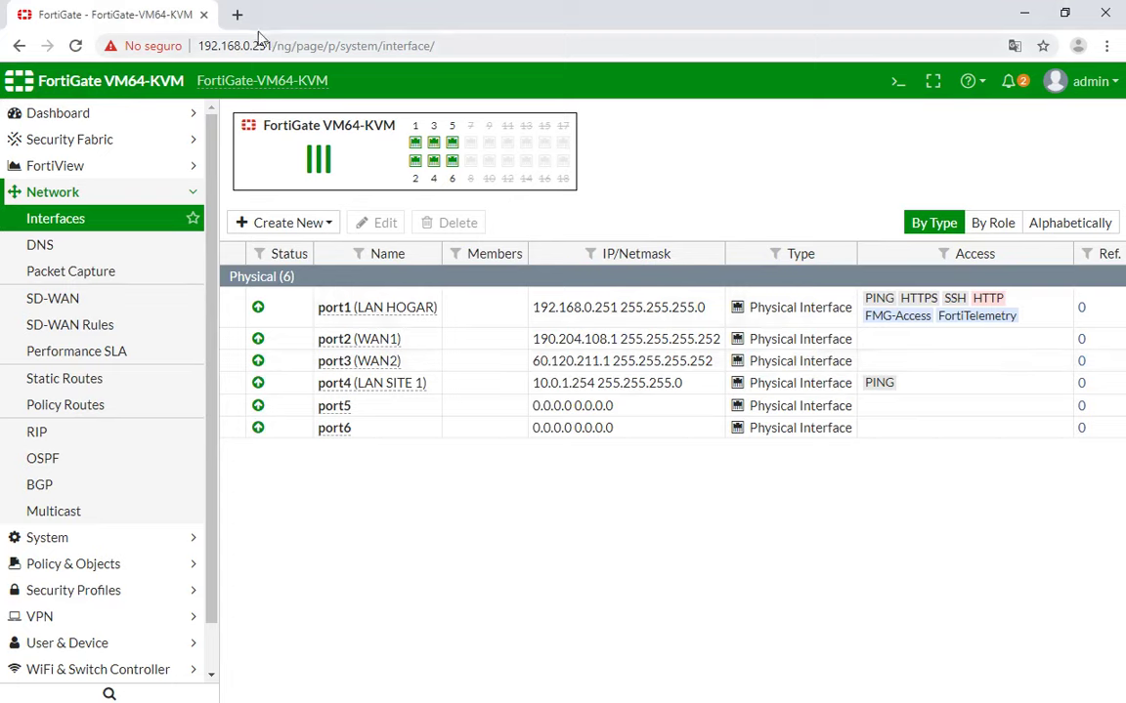
Load 192.168.0.250 in a new browser tab.
click(239, 17)
text(192.168.0.250)
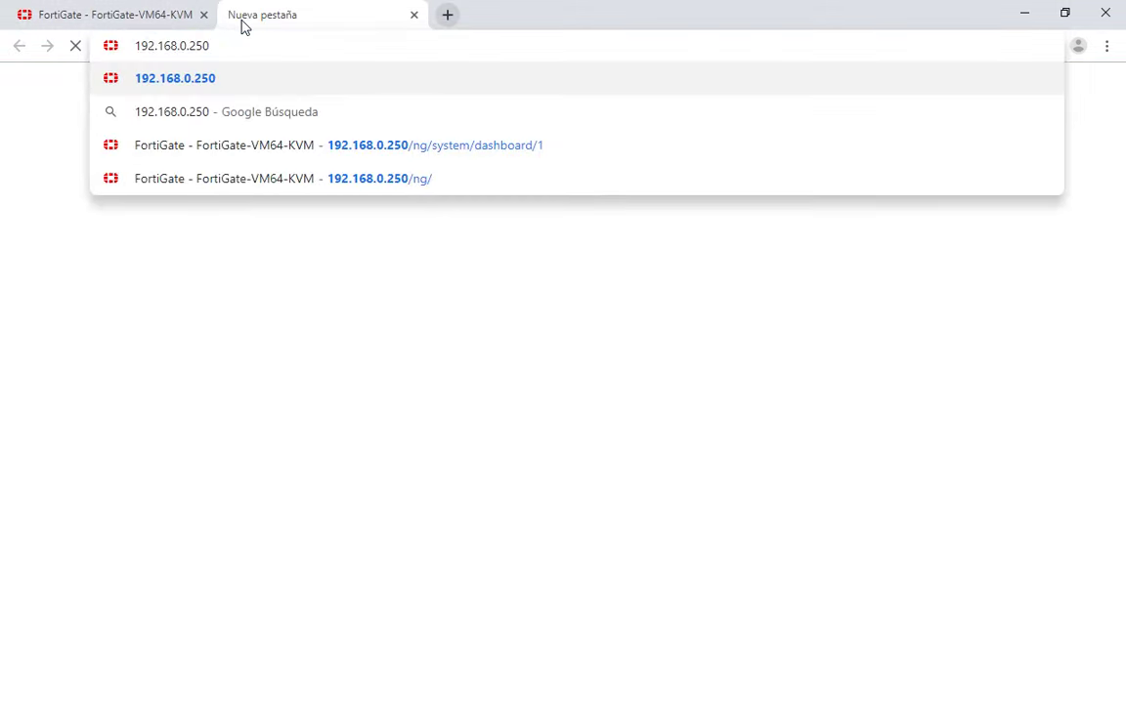
key(Return)
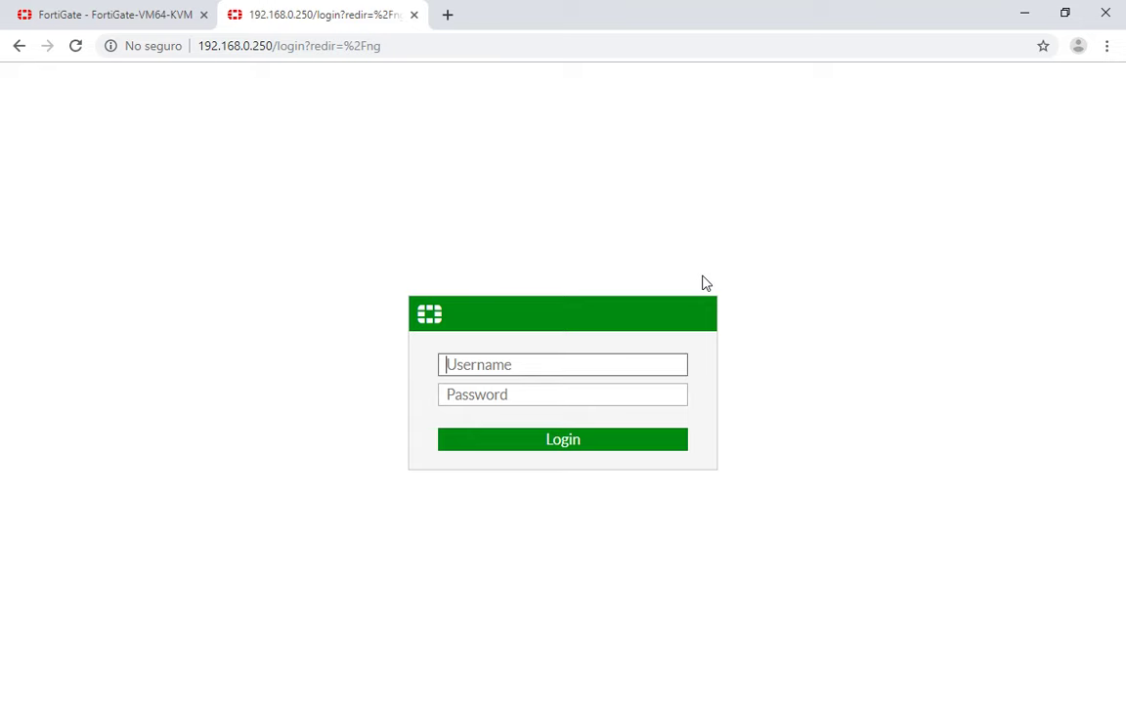
Sign in as admin and postpone the password change and file system check.
text(admin)
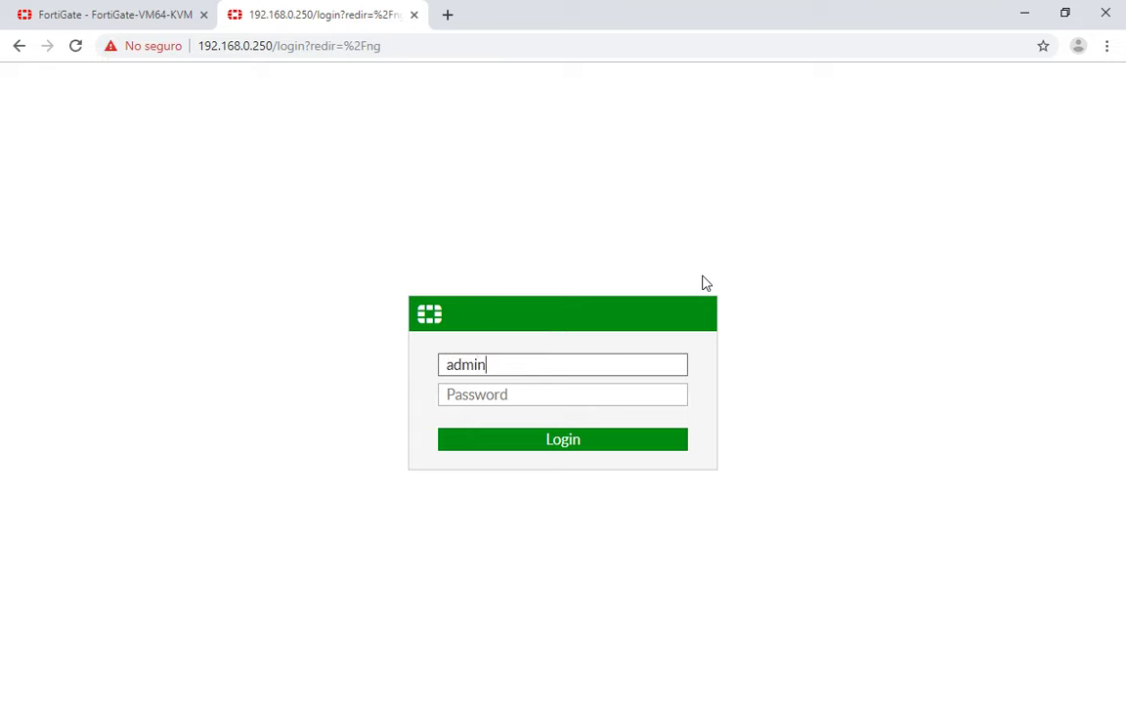
key(Return)
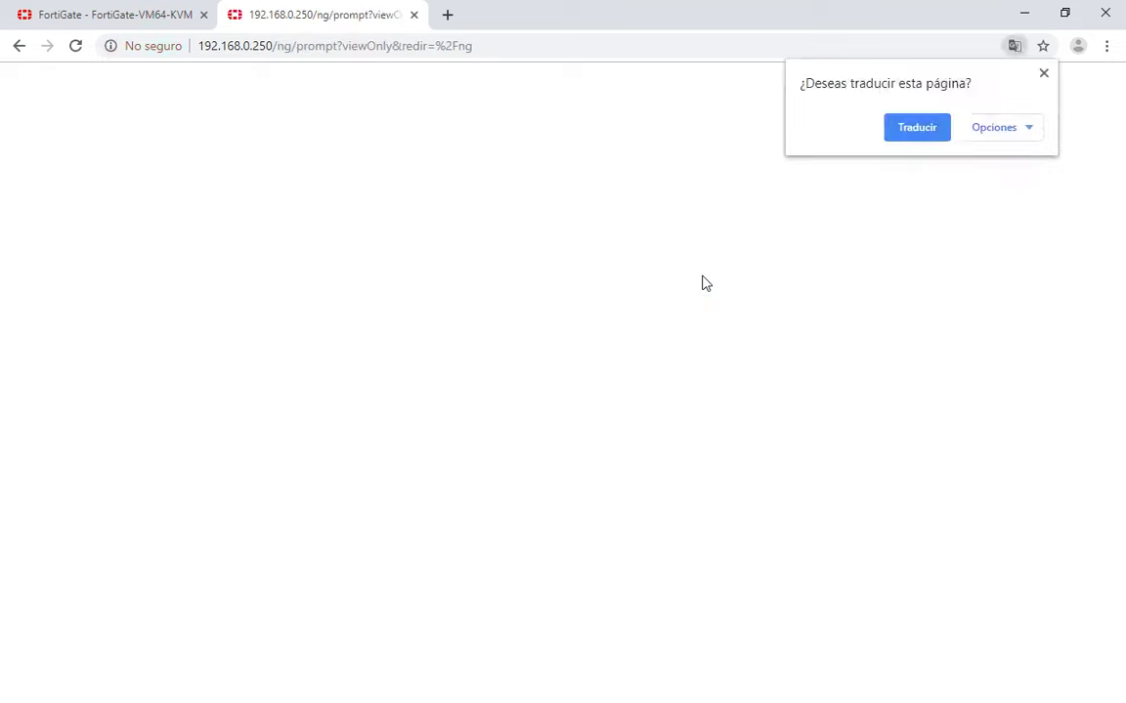
click(1043, 74)
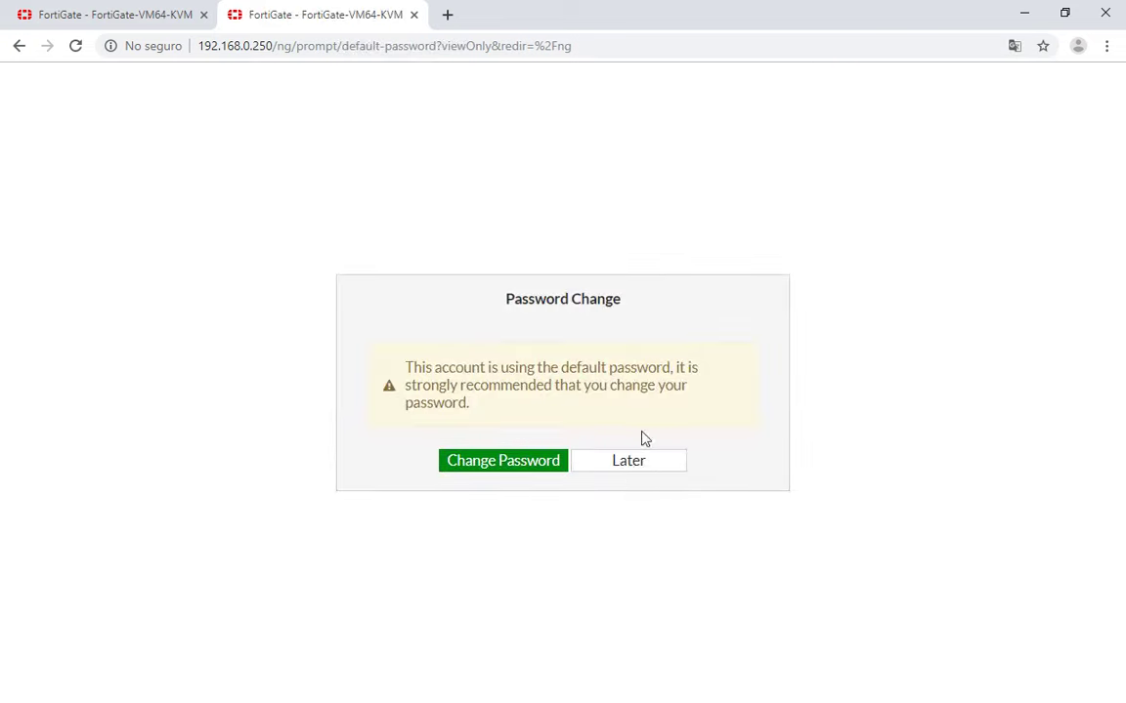
click(641, 476)
click(644, 477)
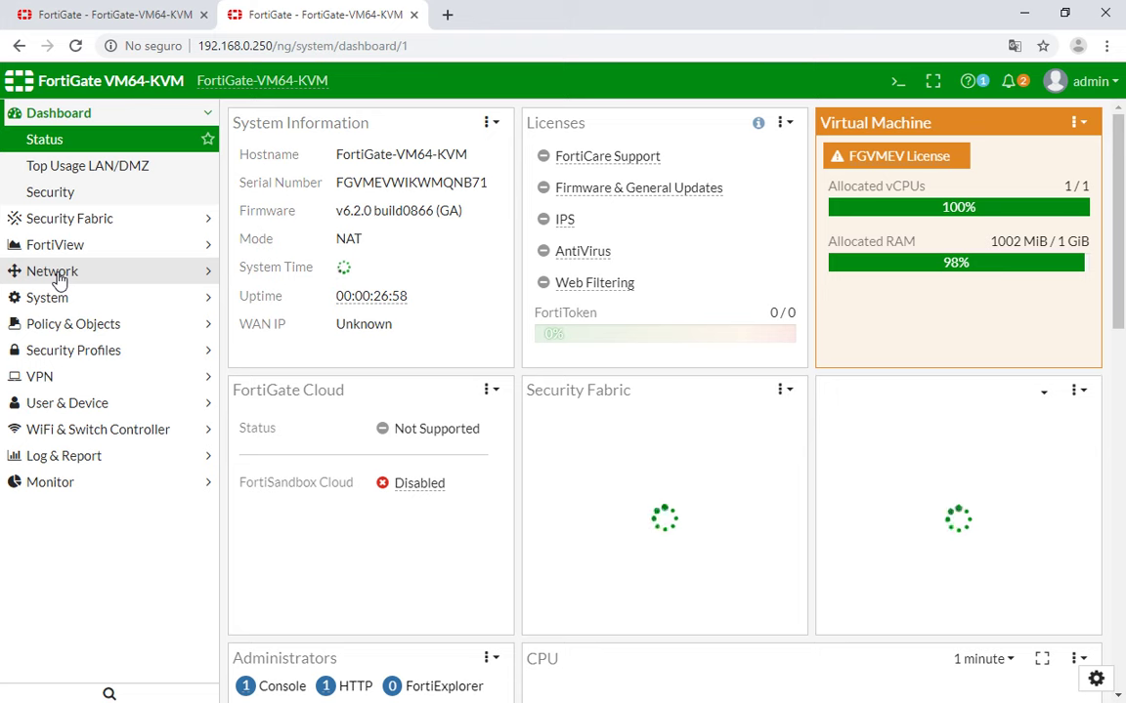
Check Site-2's Network > Interfaces list, where only port1 has 192.168.0.250, then return to GNS3.
click(60, 278)
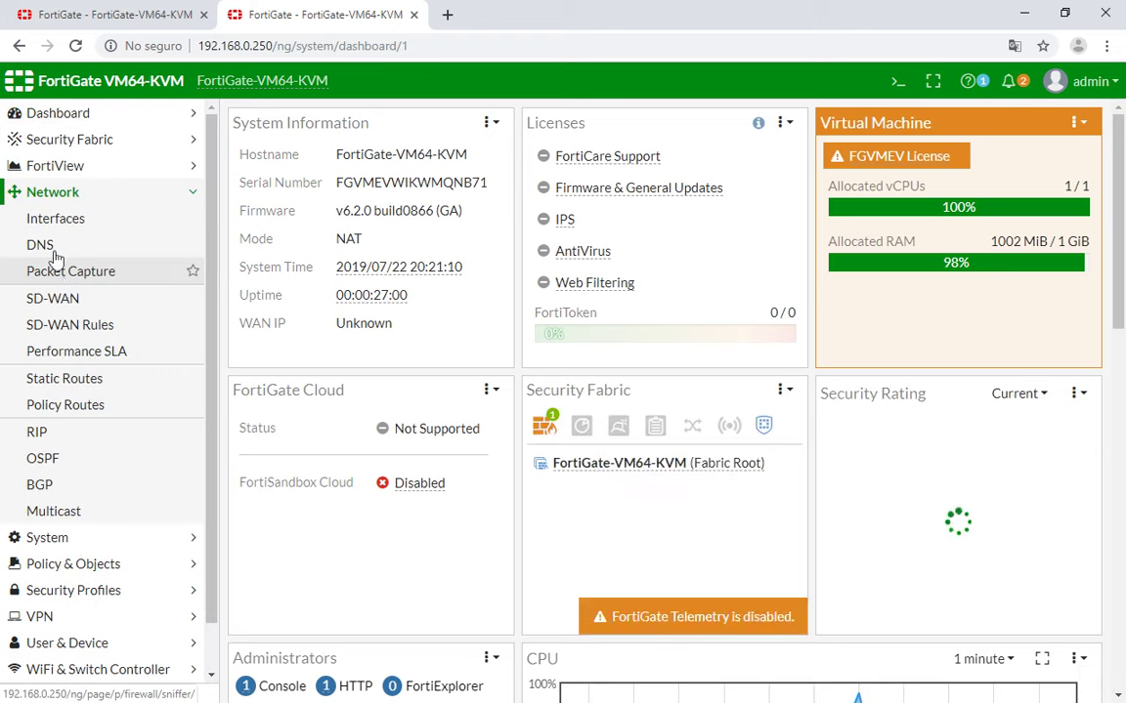
click(56, 224)
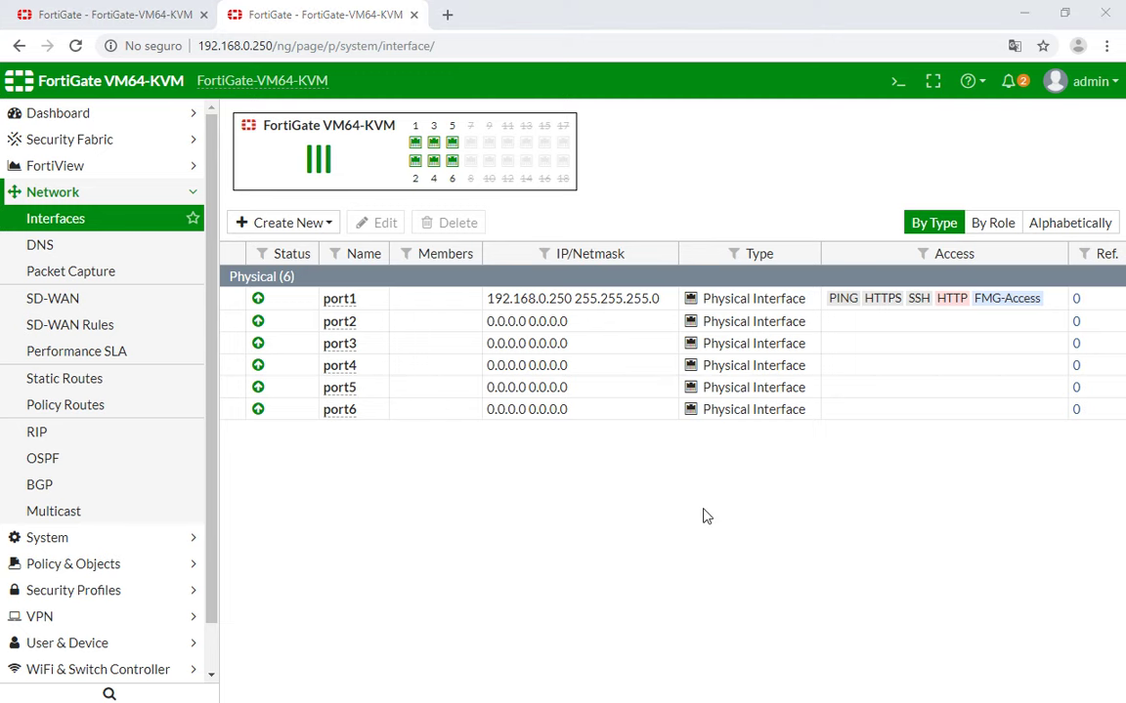
key(alt+Tab)
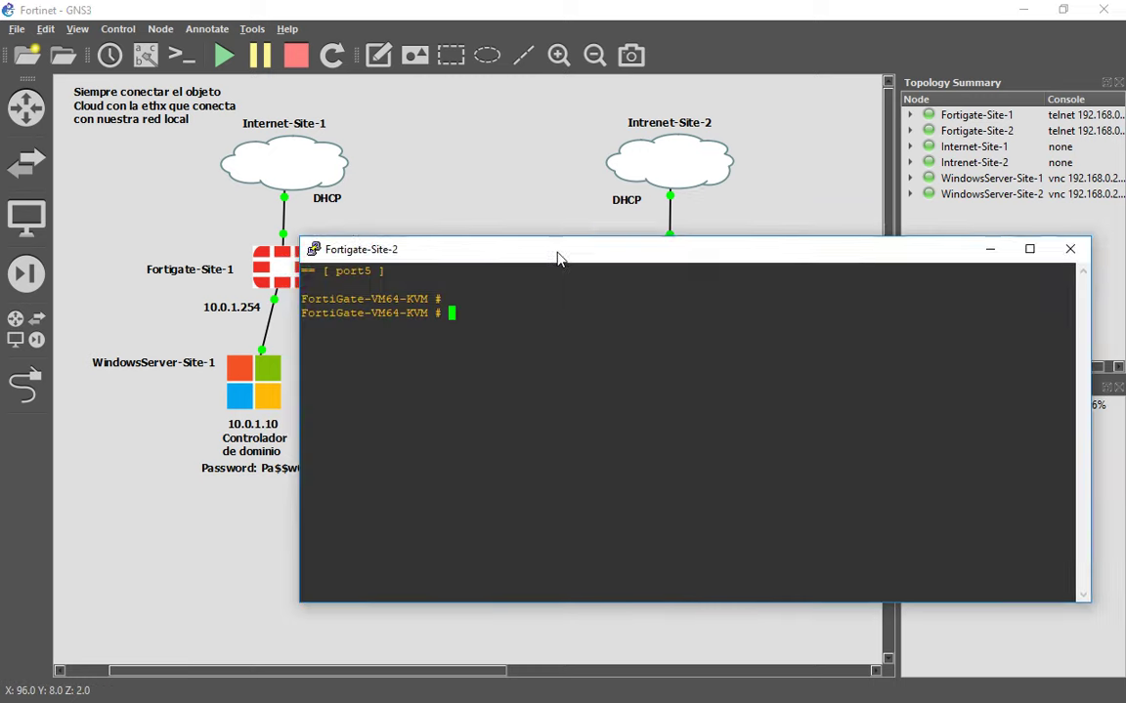
Bring up the Fortigate-Site-2 console from the topology and place it at the FortiGate-VM64-KVM prompt.
drag(557, 259, 445, 193)
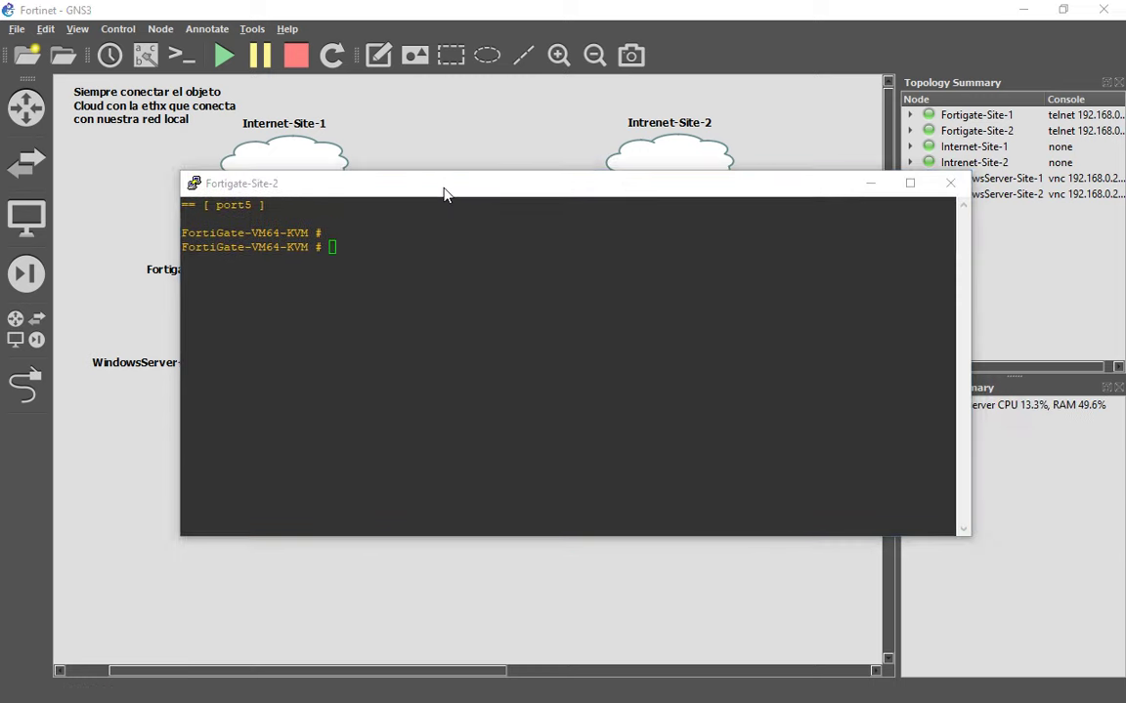
key(alt+Tab)
key(alt+Tab)
drag(448, 194, 523, 324)
key(Return)
key(Return)
key(Return)
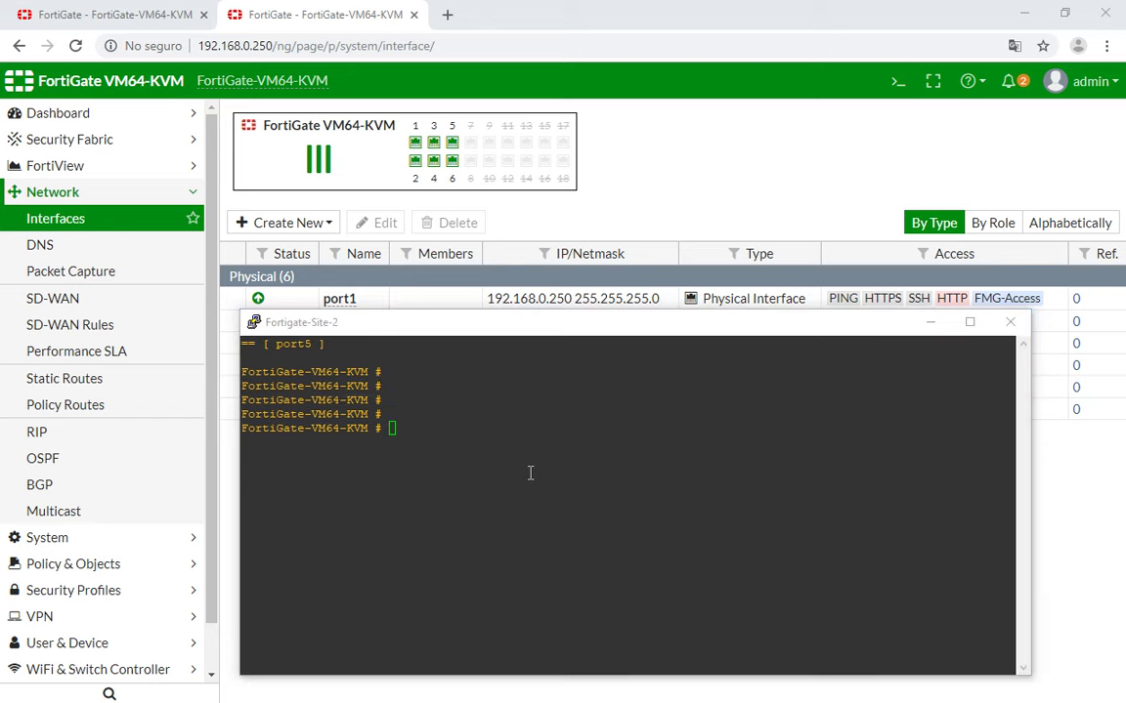
key(alt+Tab)
click(723, 306)
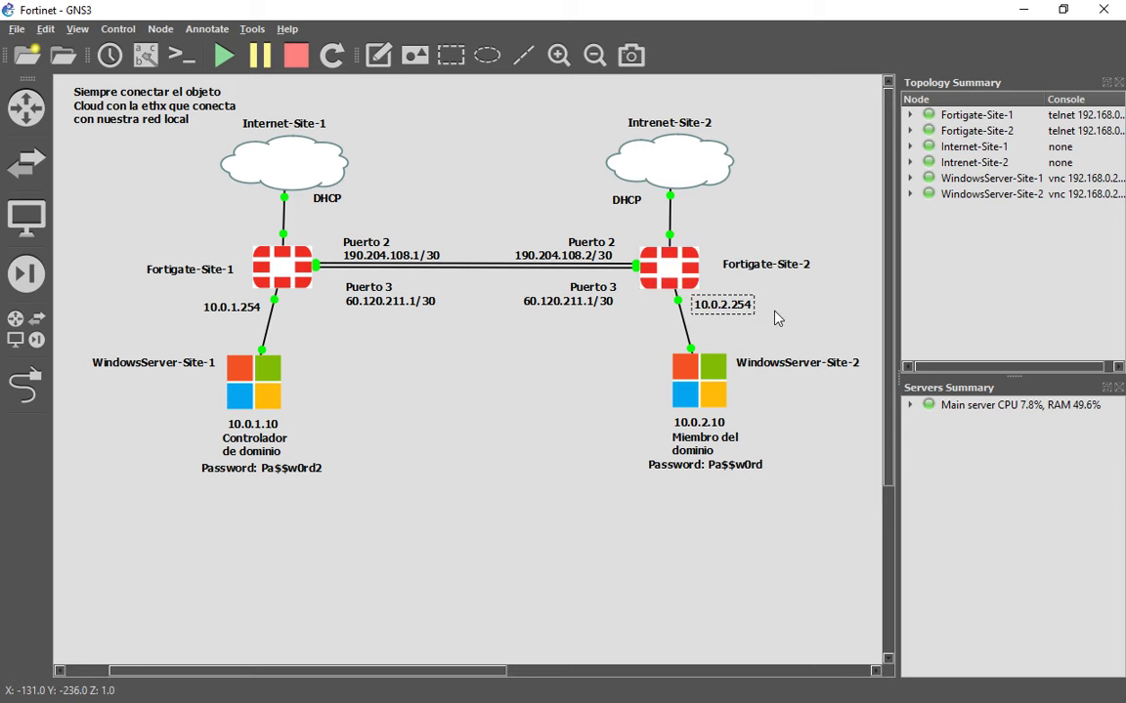
double_click(682, 285)
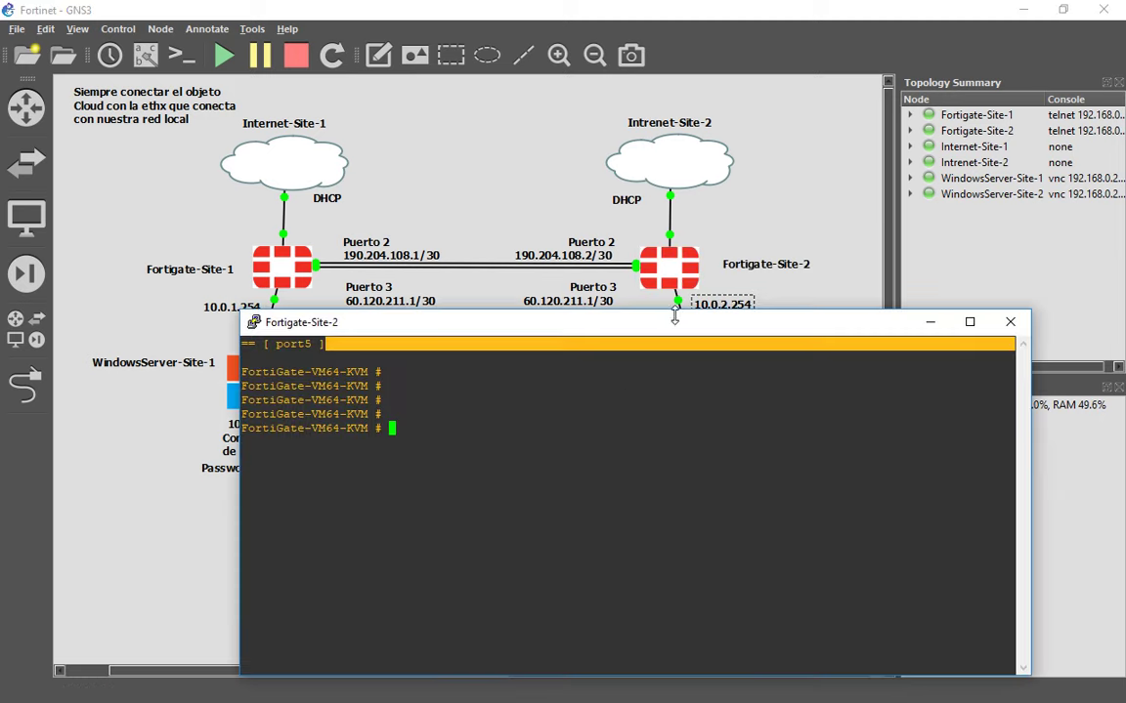
drag(703, 332, 691, 286)
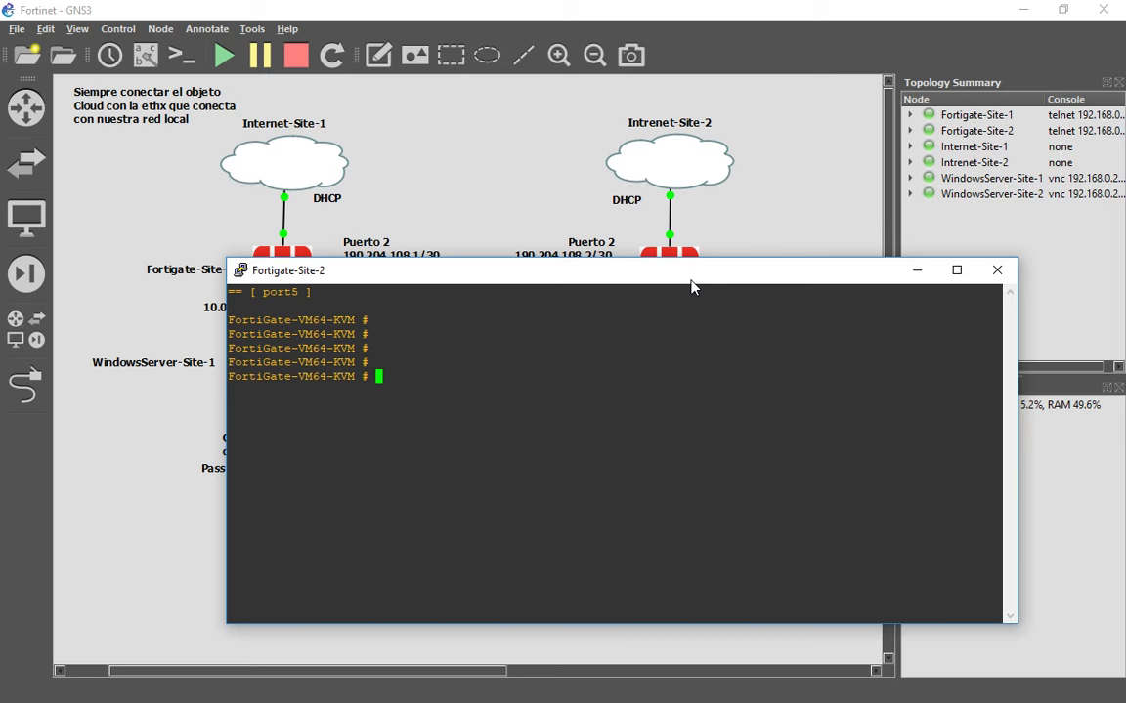
Enter 'config system interface' mode and run 'show'.
text(config system inter)
key(Tab)
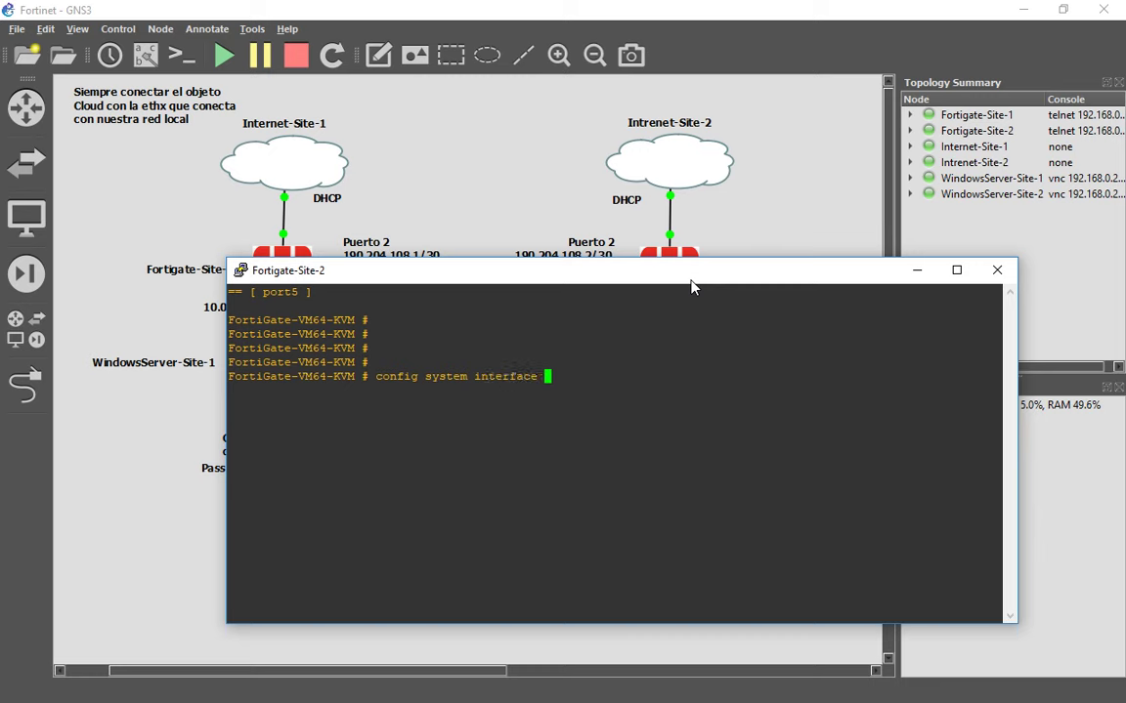
key(Return)
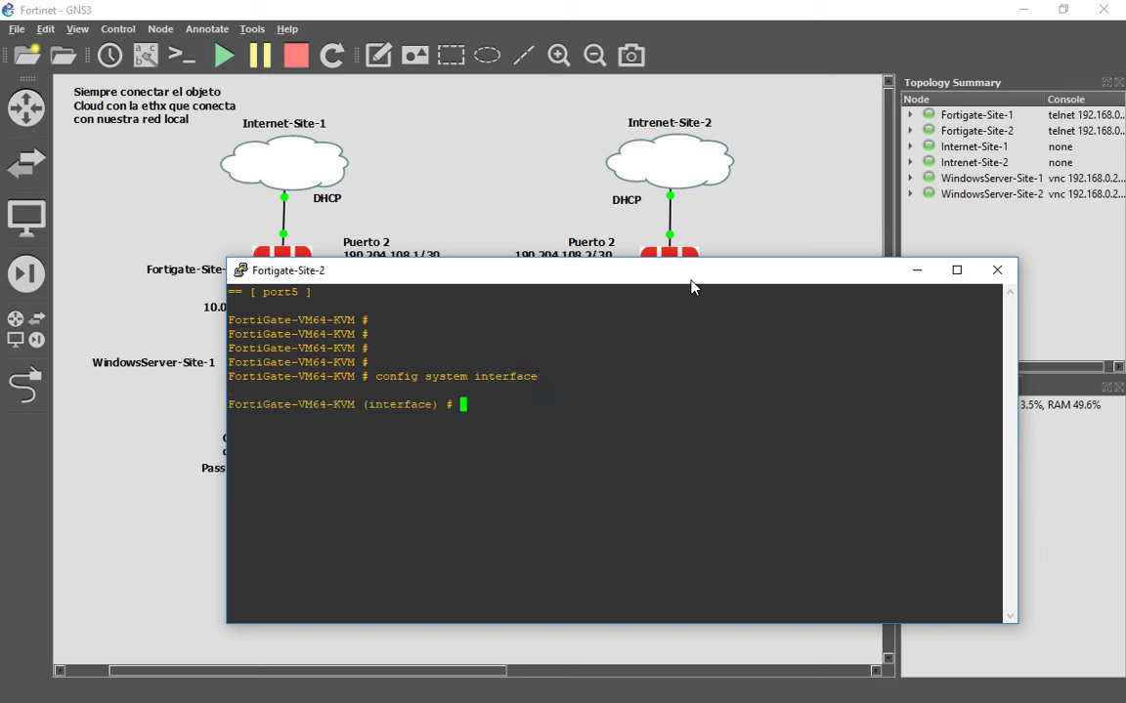
text(show)
key(Return)
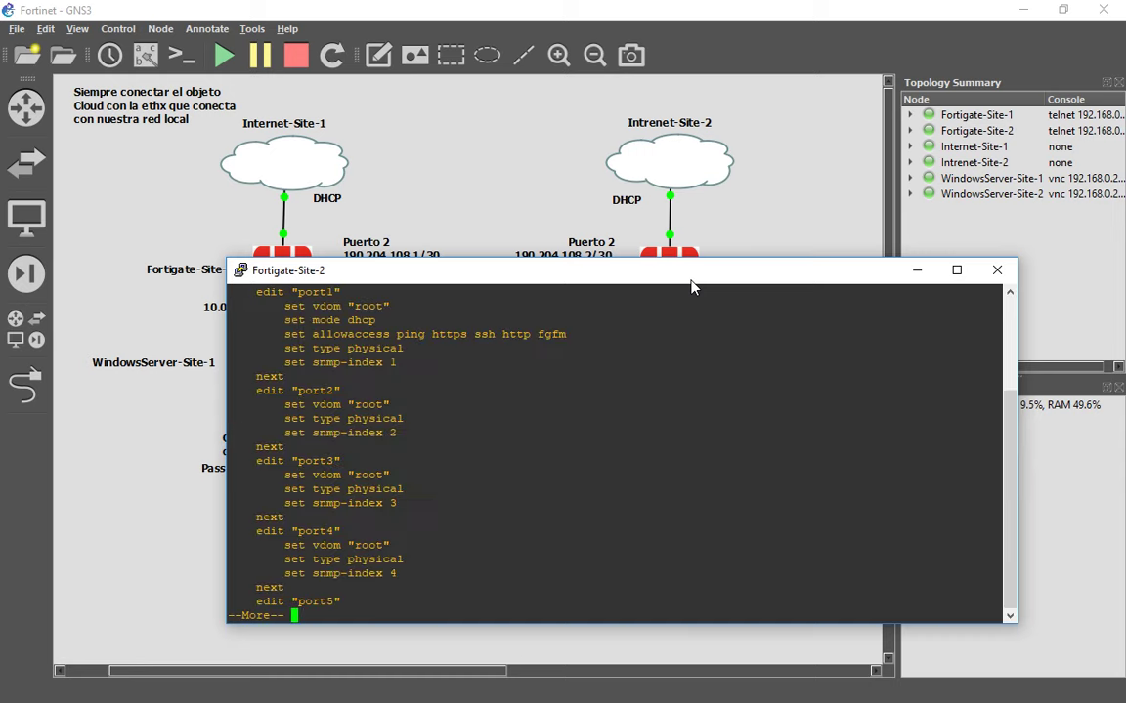
Maximize the console and page through the listing, reviewing port1's DHCP and access settings.
double_click(690, 280)
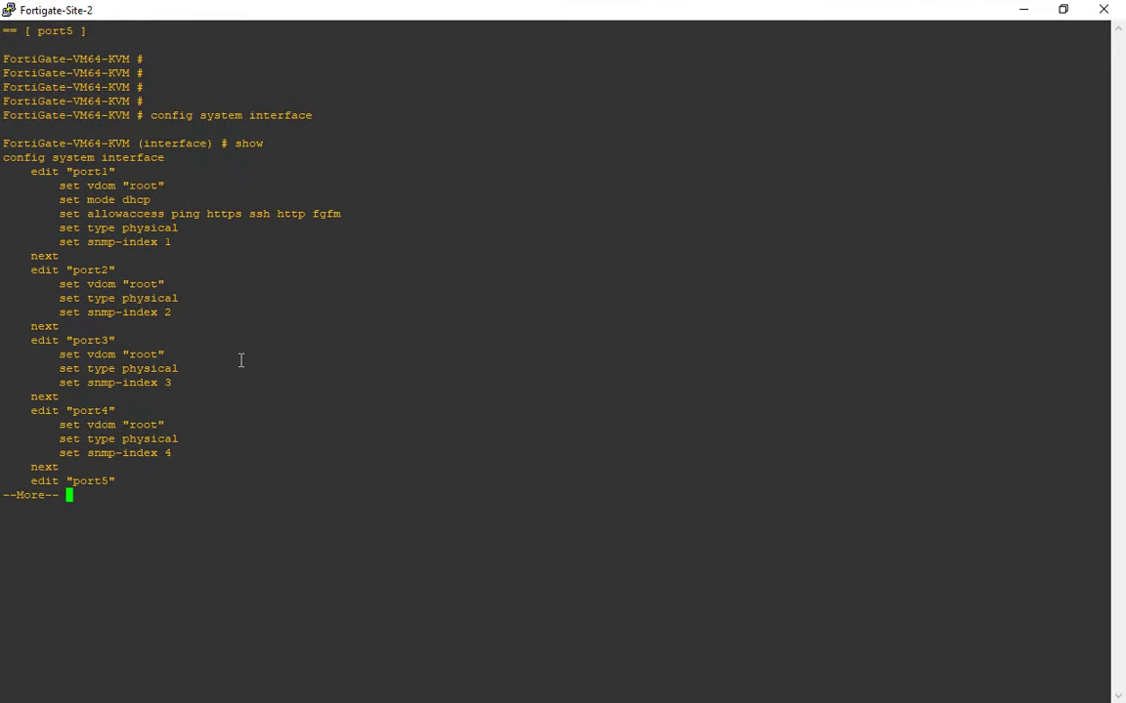
key(Return)
key(Return)
key(Return)
key(Return)
key(Return)
key(Return)
key(Return)
key(Return)
key(Return)
key(Return)
key(Return)
key(Return)
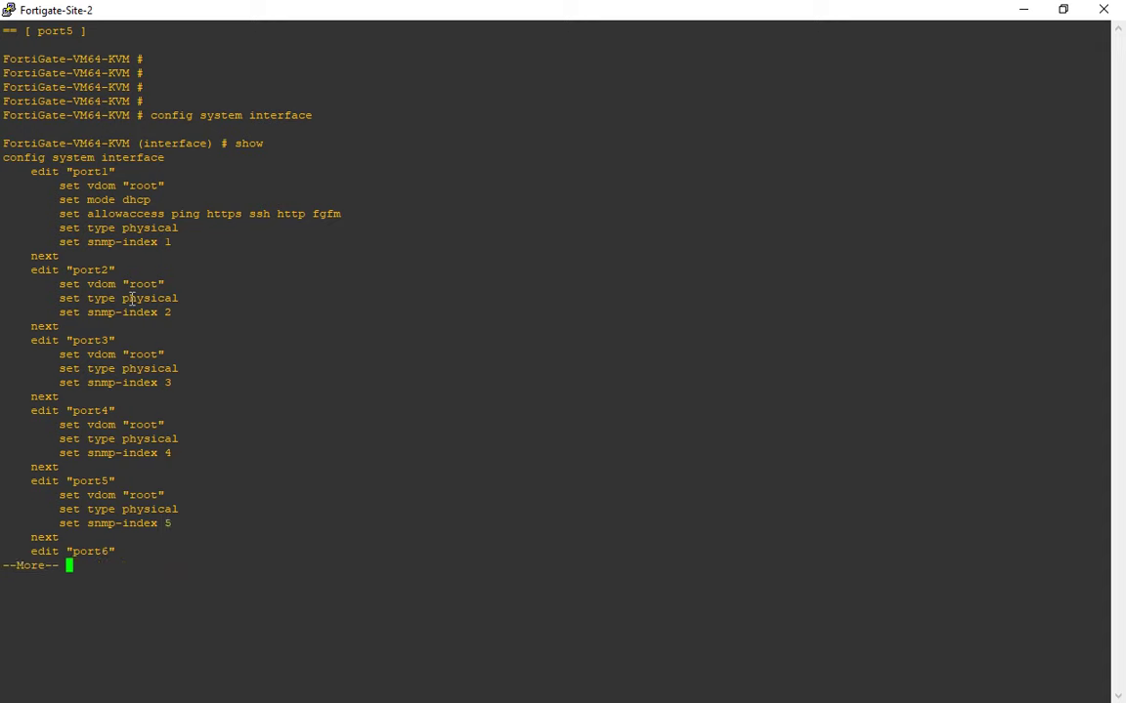
key(Return)
key(Return)
key(Return)
key(Return)
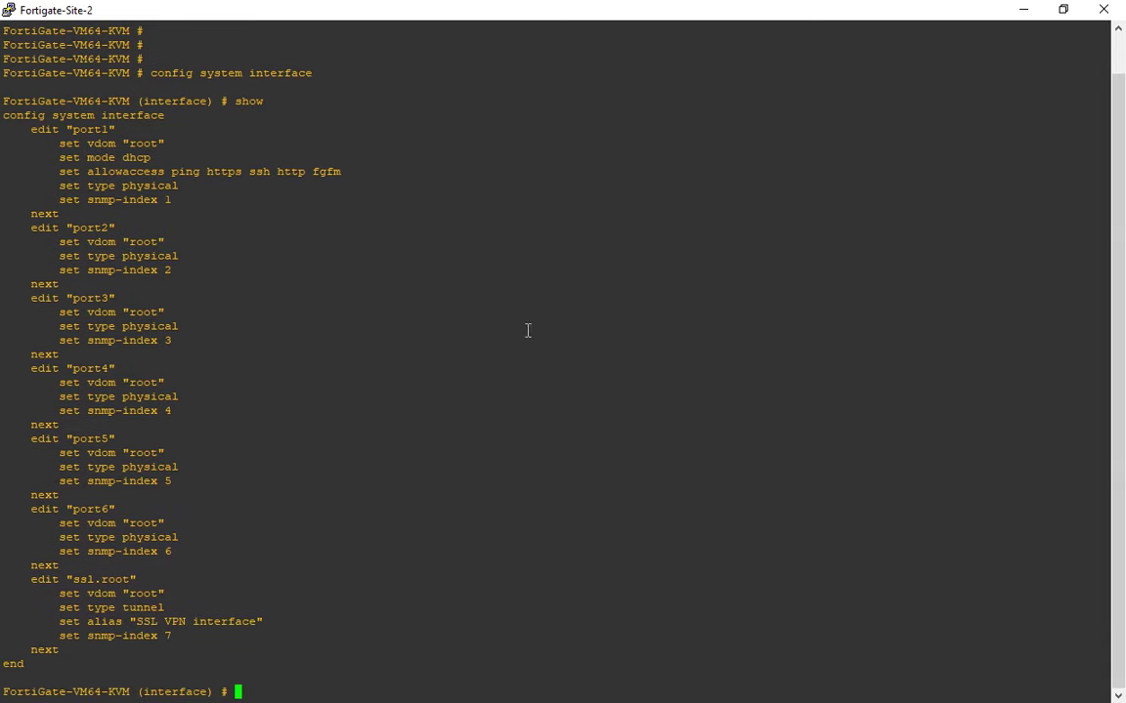
text(get)
drag(53, 139, 180, 203)
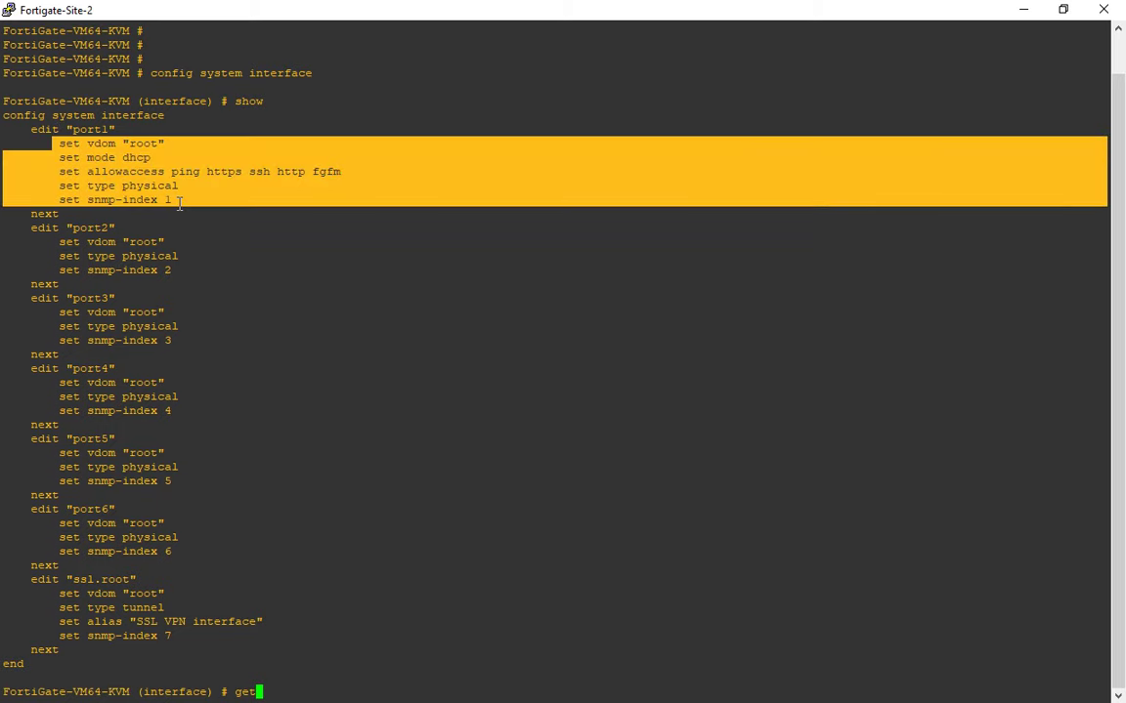
double_click(85, 128)
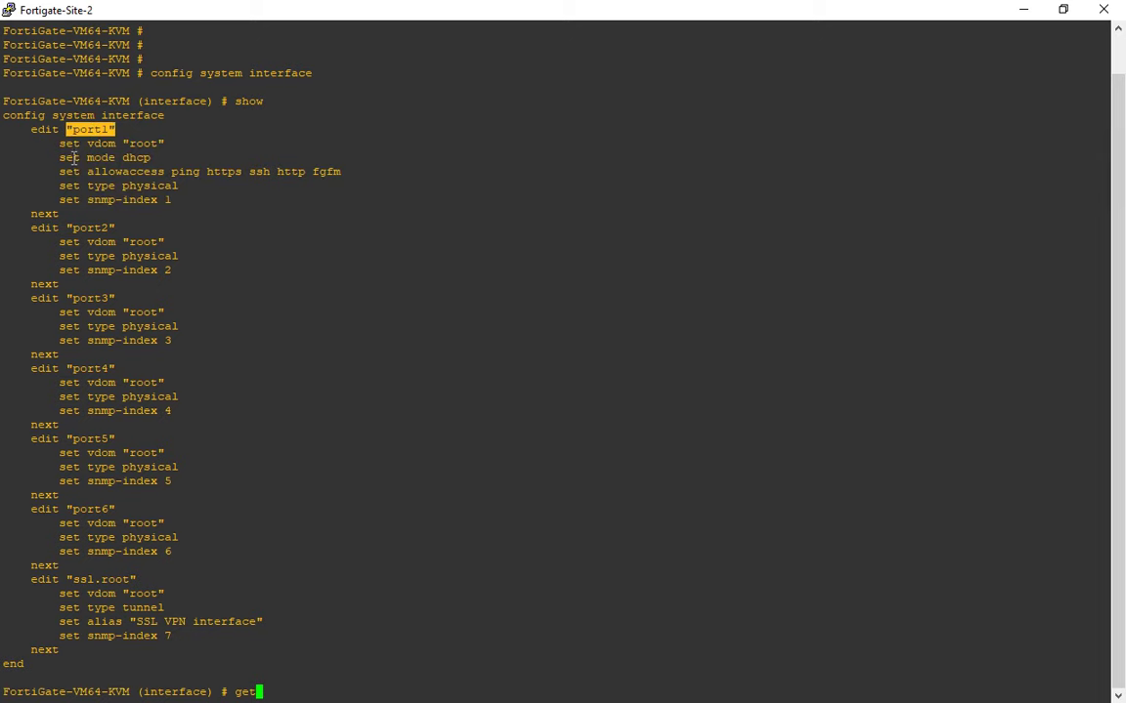
drag(46, 141, 202, 192)
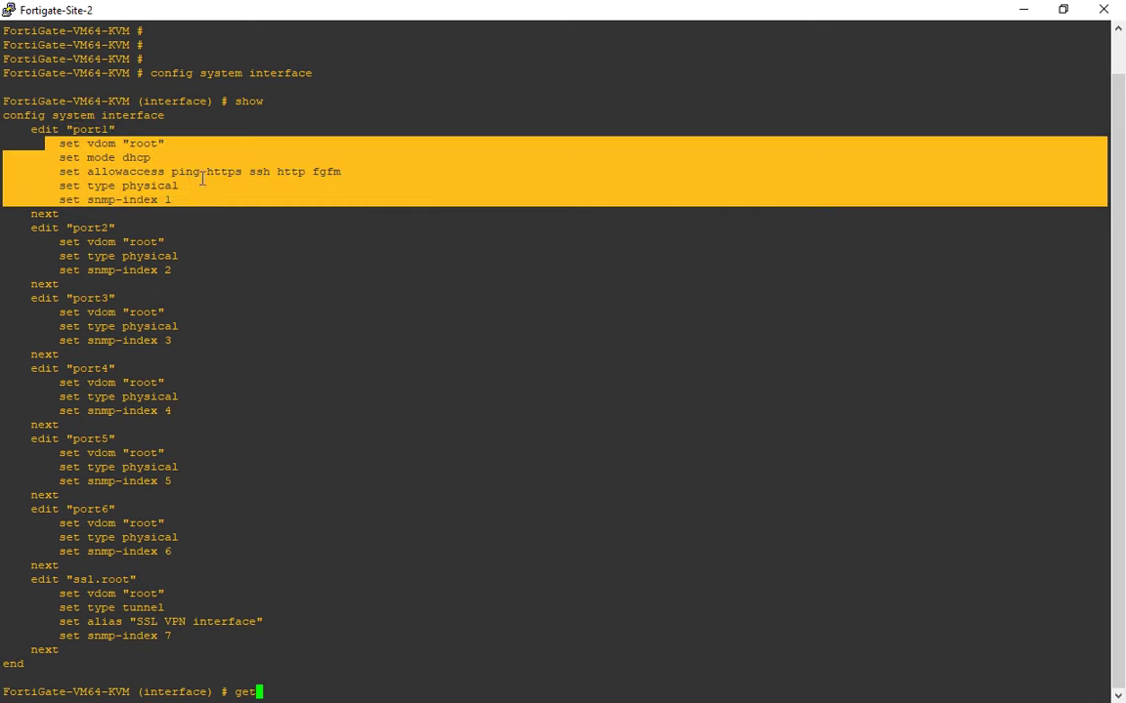
click(182, 155)
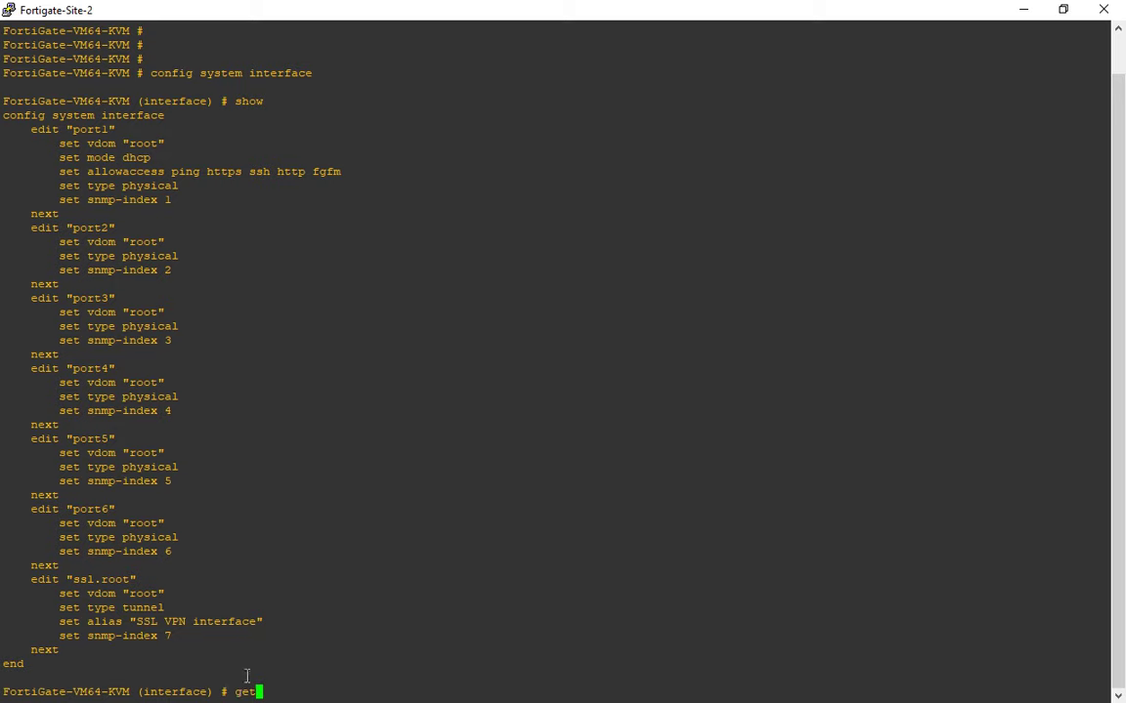
Run 'get' to list interface status: port1 at 192.168.0.250, port2–port6 at 0.0.0.0.
key(Return)
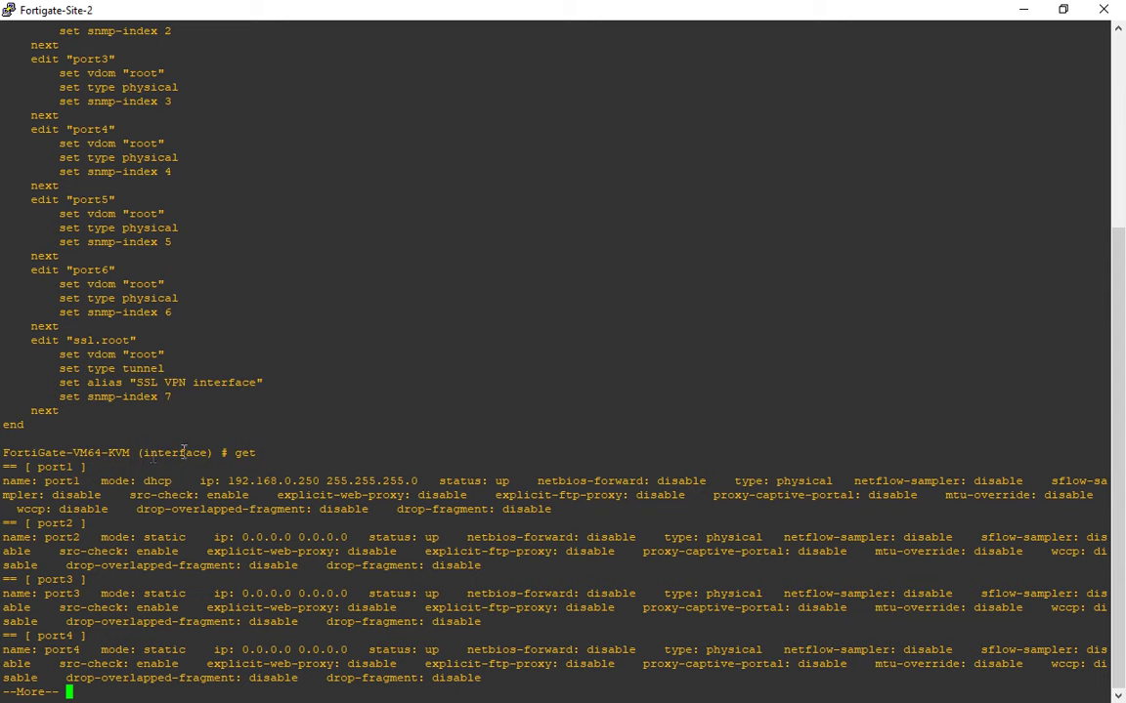
key(Return)
key(Return)
key(Return)
key(Return)
key(Return)
key(Return)
key(Return)
key(Return)
key(Return)
key(Return)
key(Return)
key(Return)
key(Return)
key(Return)
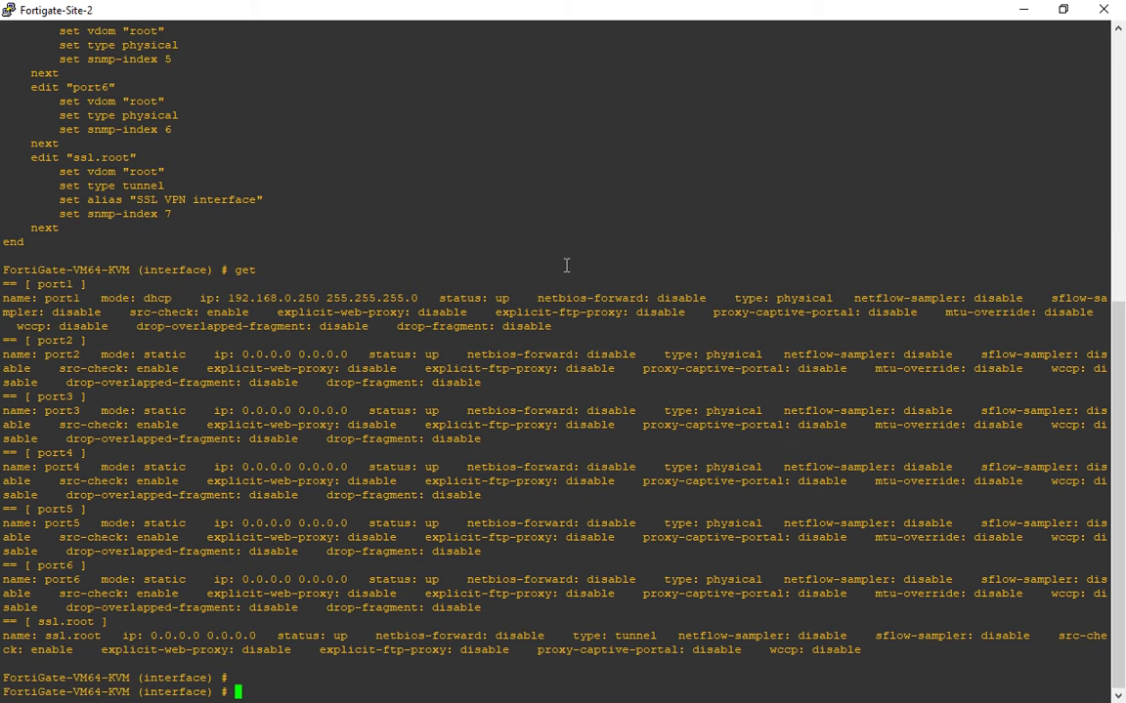
text(set)
scroll(361, 277, up, 11)
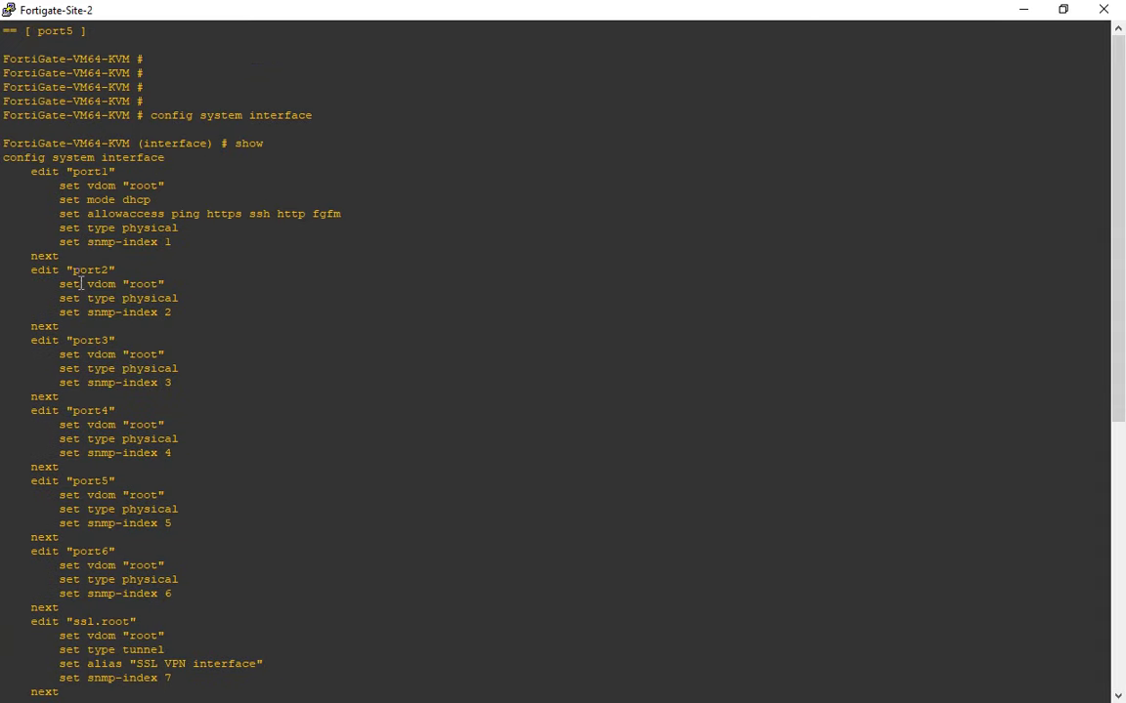
scroll(126, 257, down, 11)
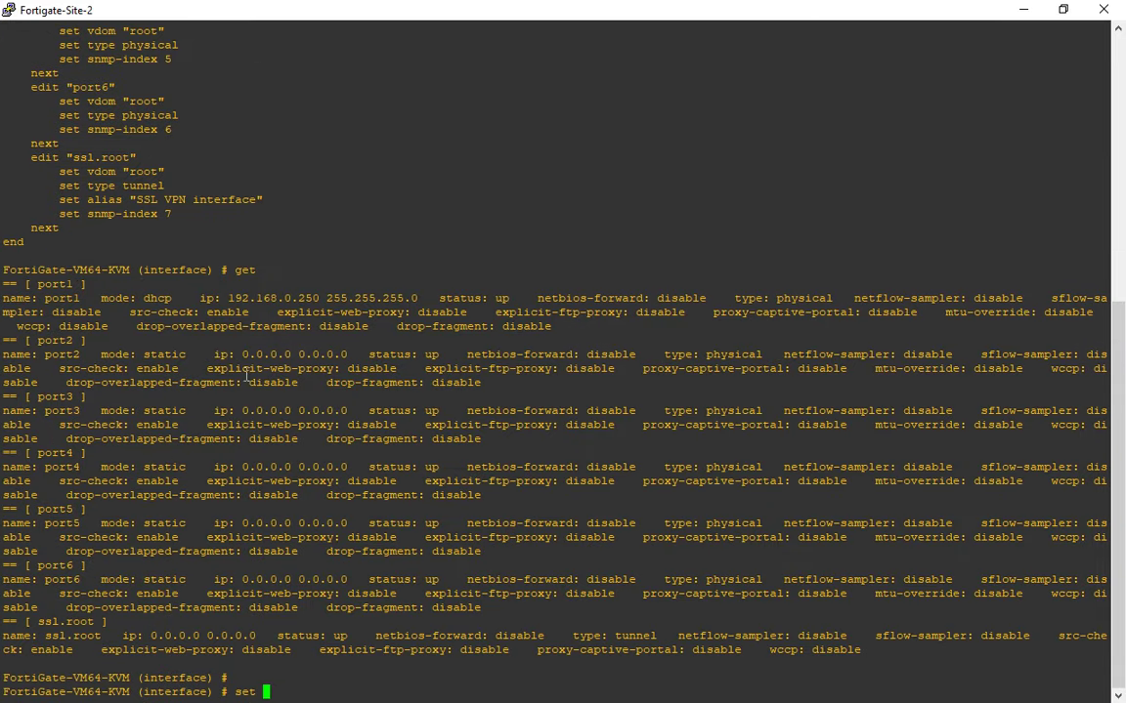
double_click(57, 397)
Type the command 'edit port3' at the interface prompt.
key(BackSpace)
key(BackSpace)
key(BackSpace)
key(BackSpace)
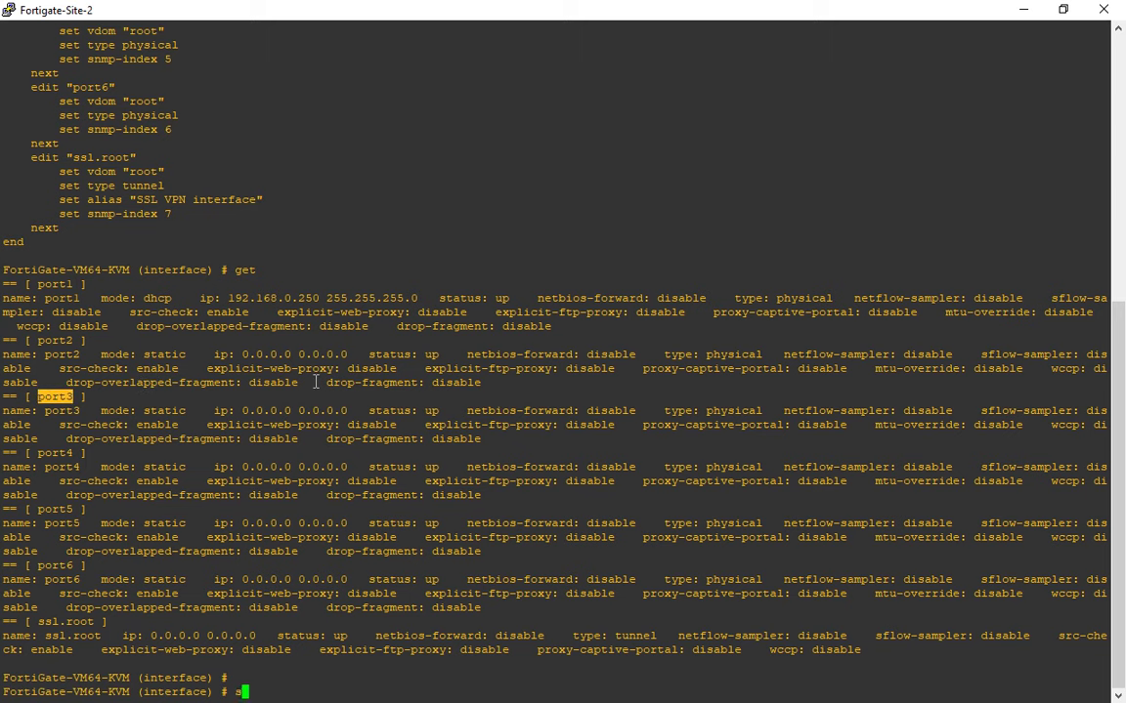
text(edit port1)
key(BackSpace)
key(BackSpace)
key(BackSpace)
key(BackSpace)
key(BackSpace)
text(3)
key(BackSpace)
text(port3)
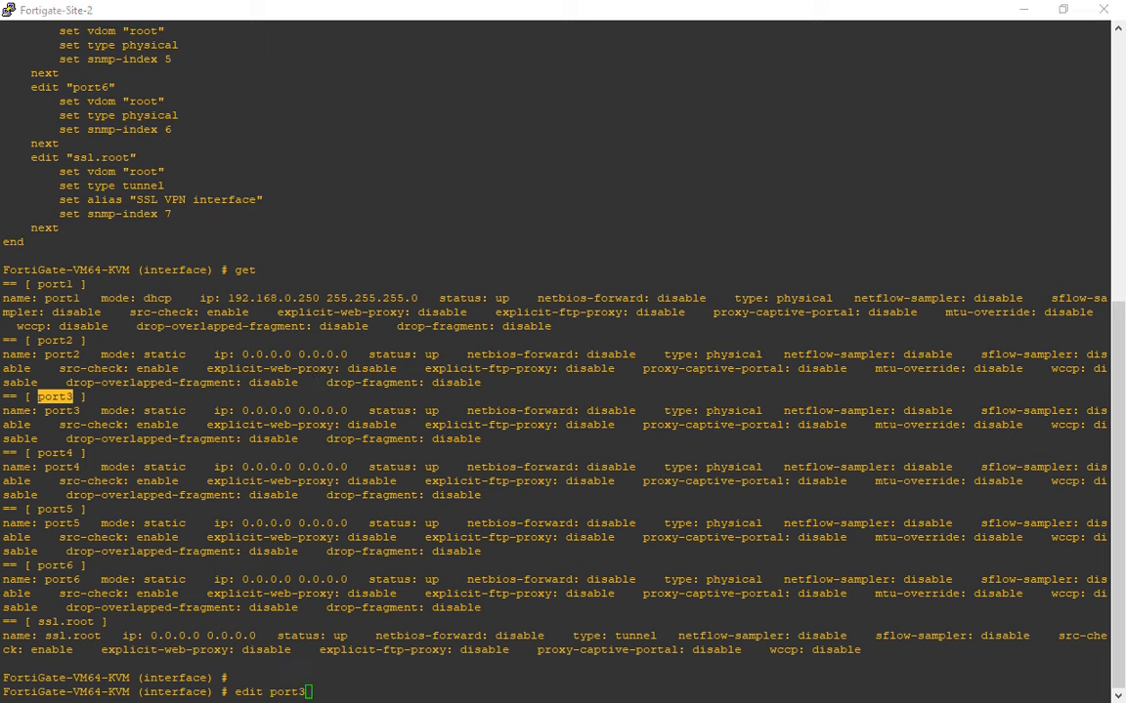
Open port3 for editing and show its current configuration.
click(464, 675)
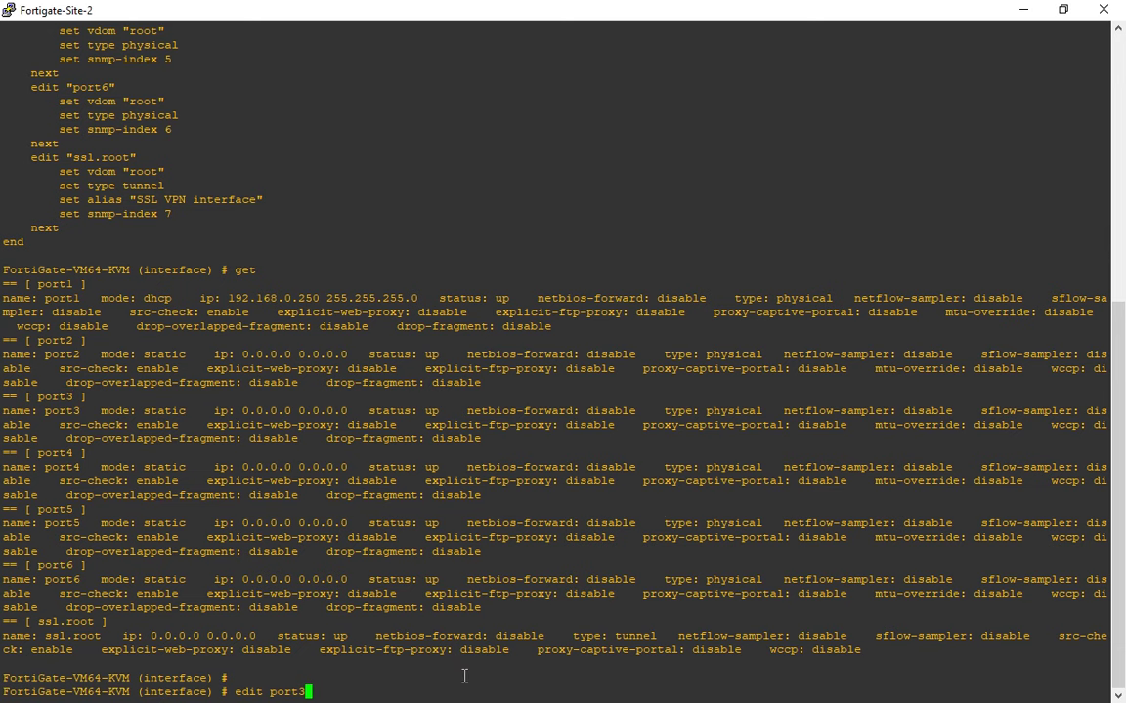
key(Return)
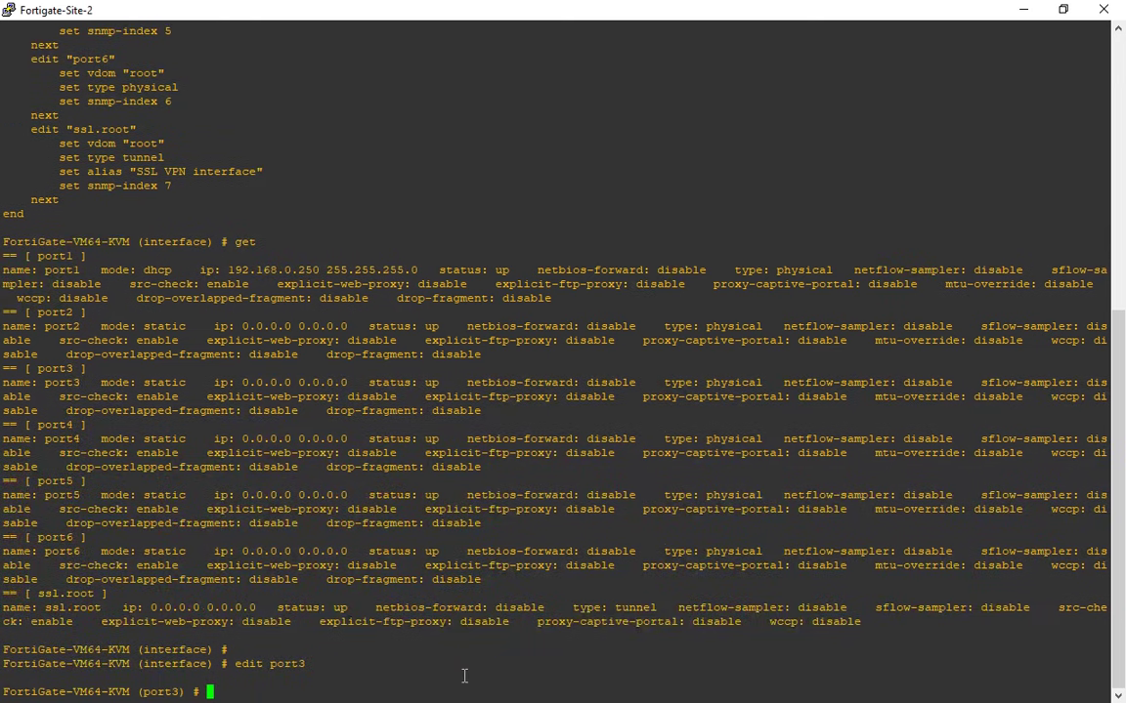
text(show)
key(Return)
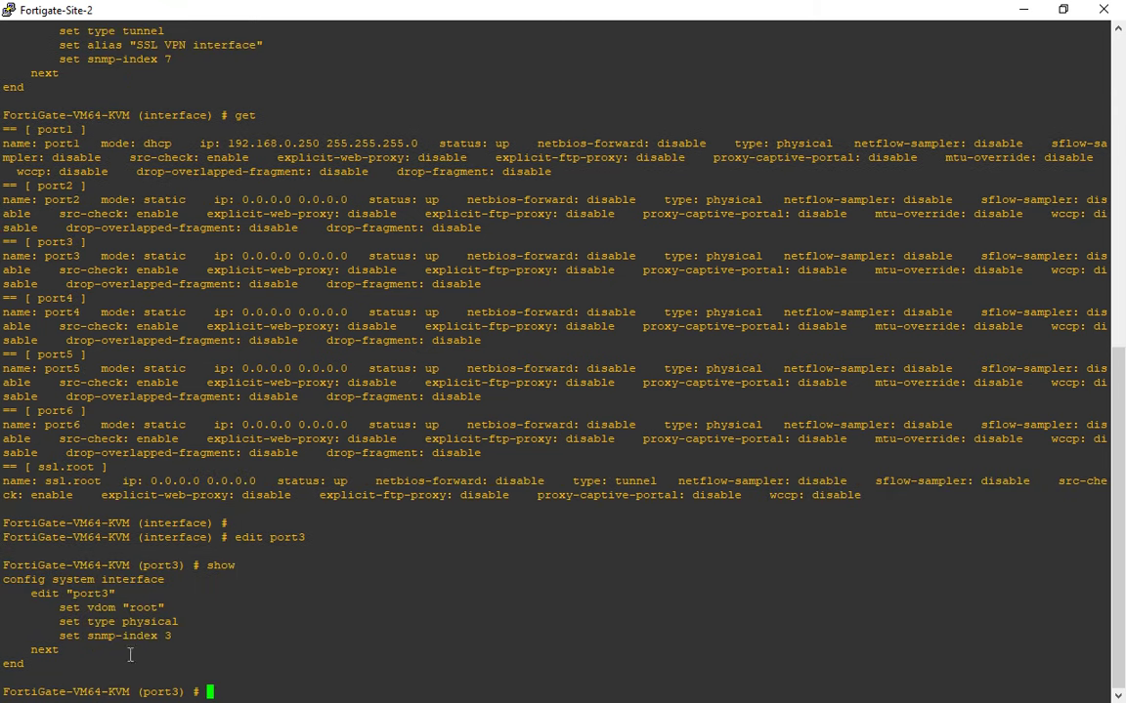
drag(171, 640, 45, 606)
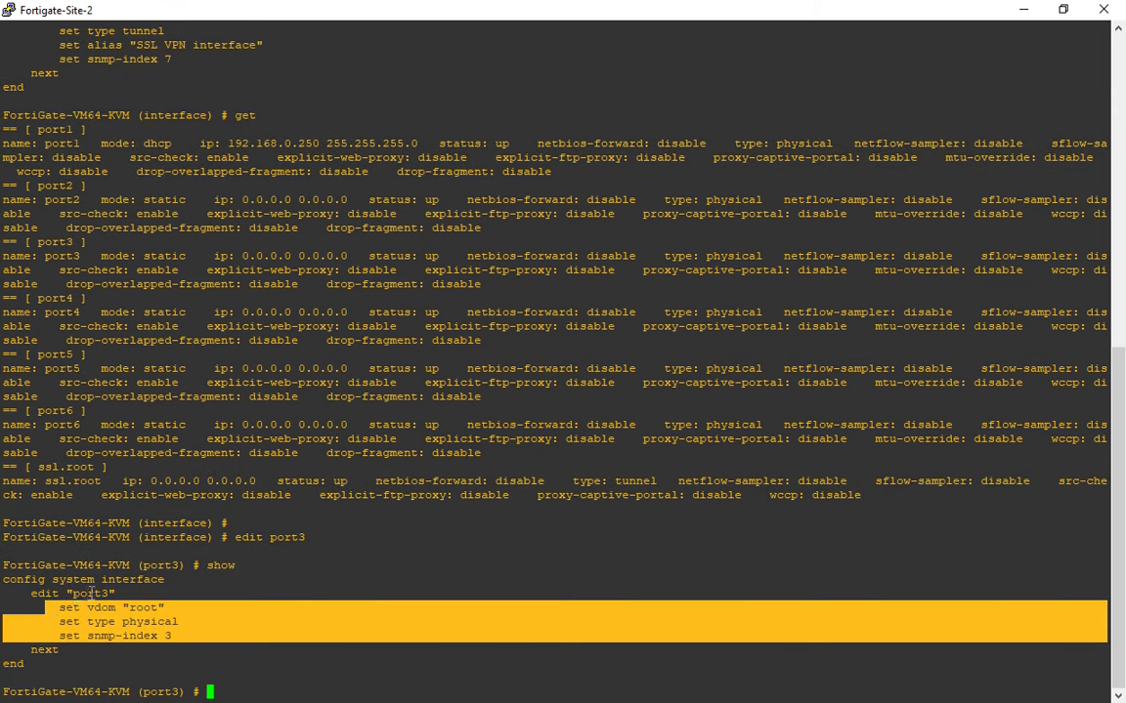
click(89, 593)
Run 'get' on port3 and page through it, noting ip 0.0.0.0 0.0.0.0 and no allowaccess.
text(get)
key(Return)
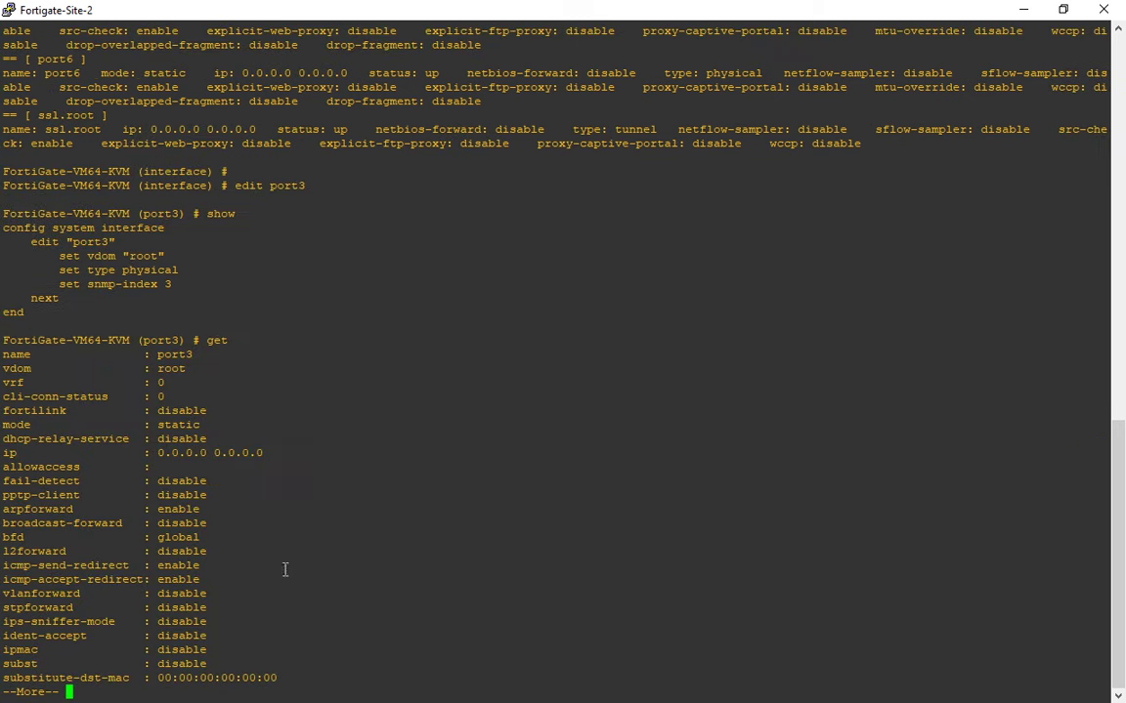
key(Return)
key(Return)
key(Return)
key(Return)
key(Return)
key(Return)
key(Return)
key(Return)
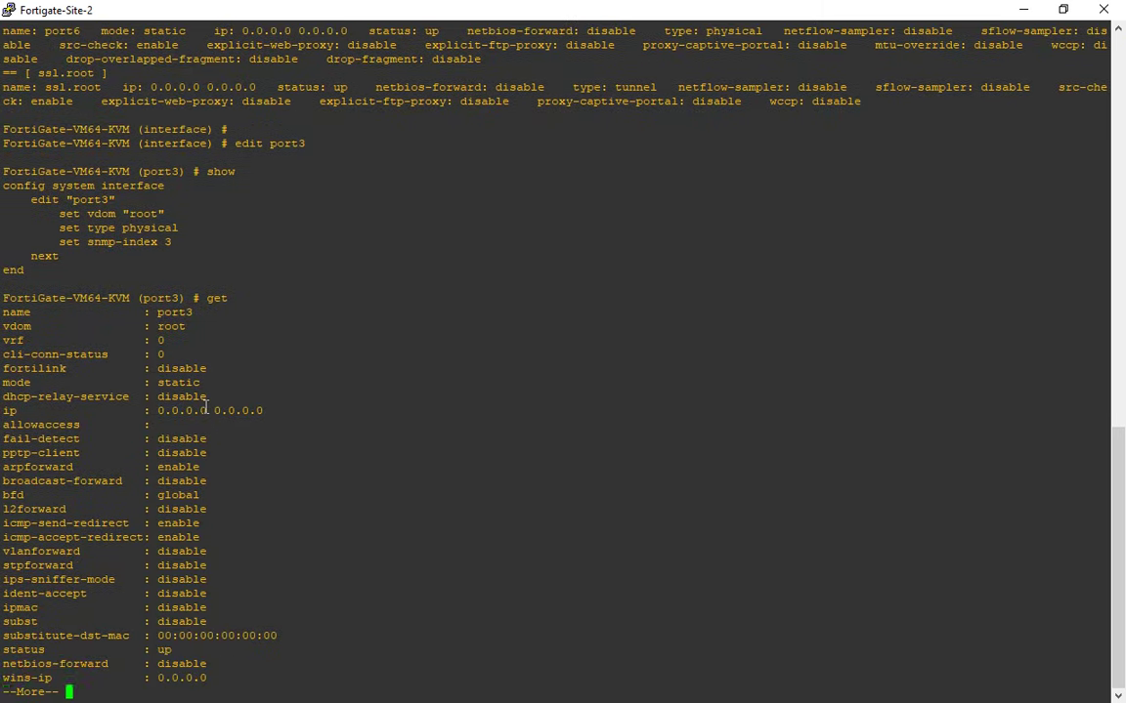
key(Return)
key(Return)
key(Return)
key(Return)
key(Return)
key(Return)
key(Return)
key(Return)
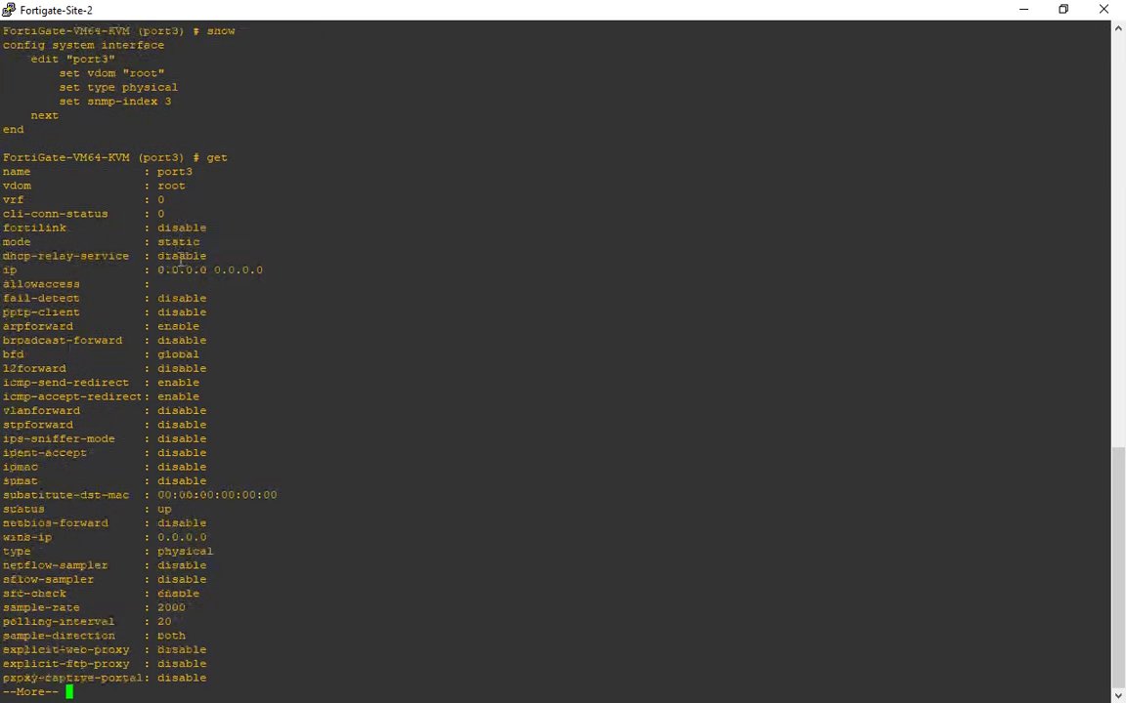
key(Return)
key(Return)
key(Return)
key(Return)
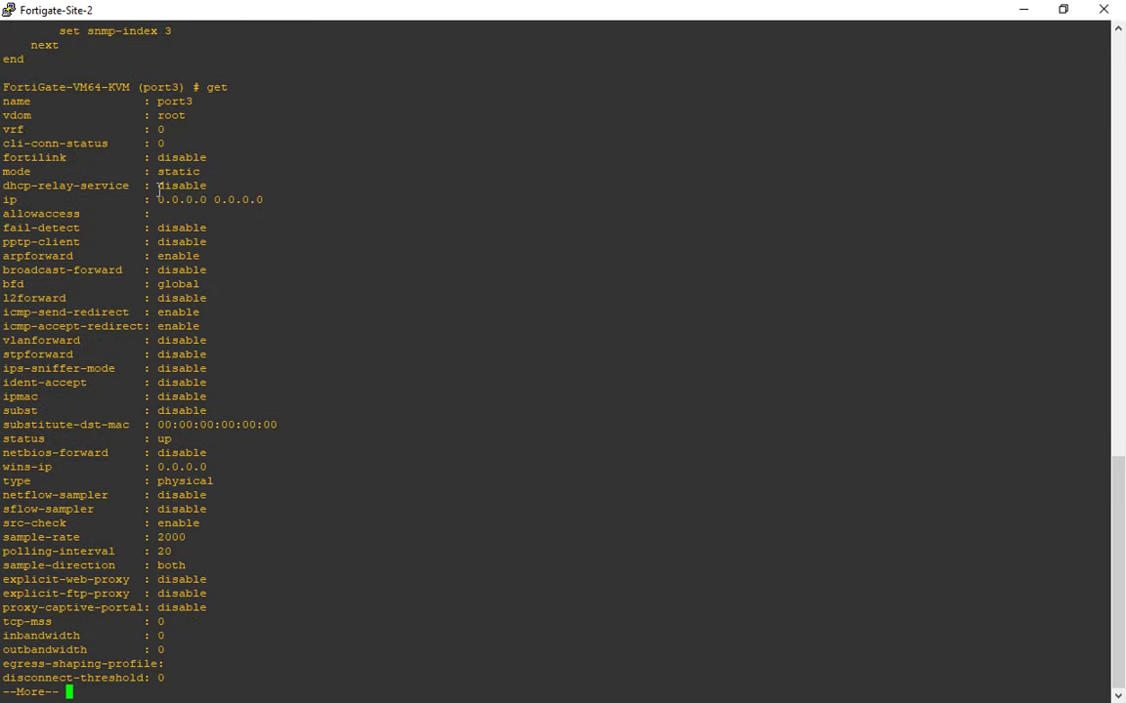
key(Return)
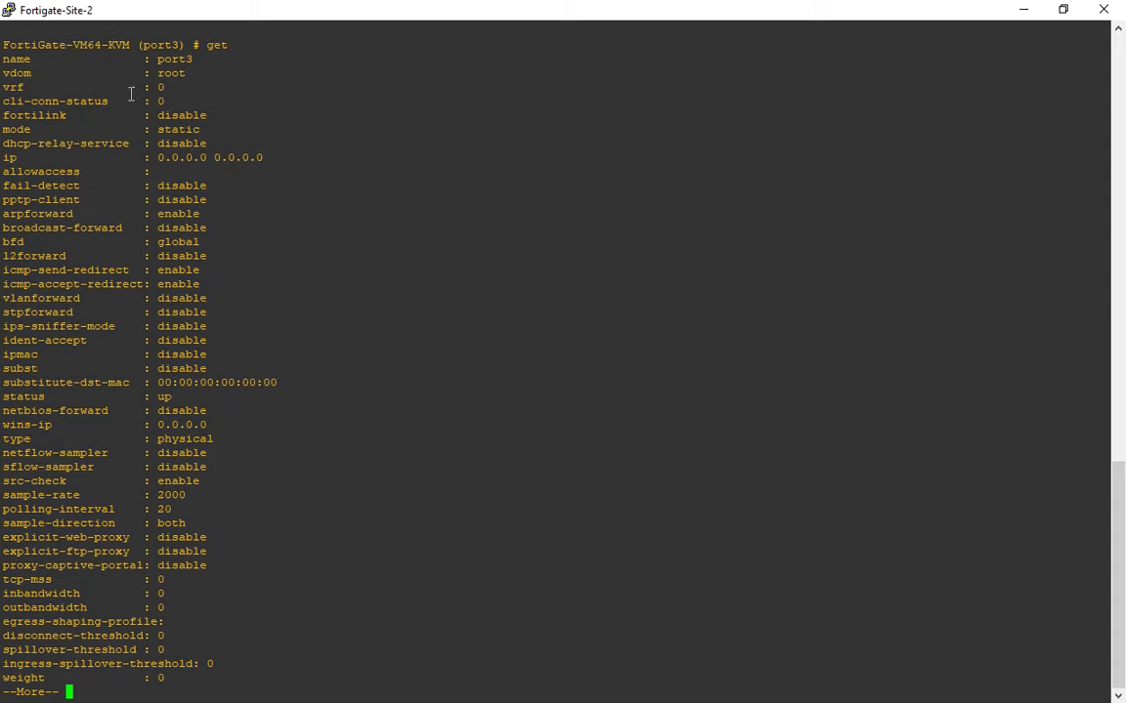
drag(125, 61, 299, 678)
click(269, 356)
double_click(9, 158)
double_click(51, 171)
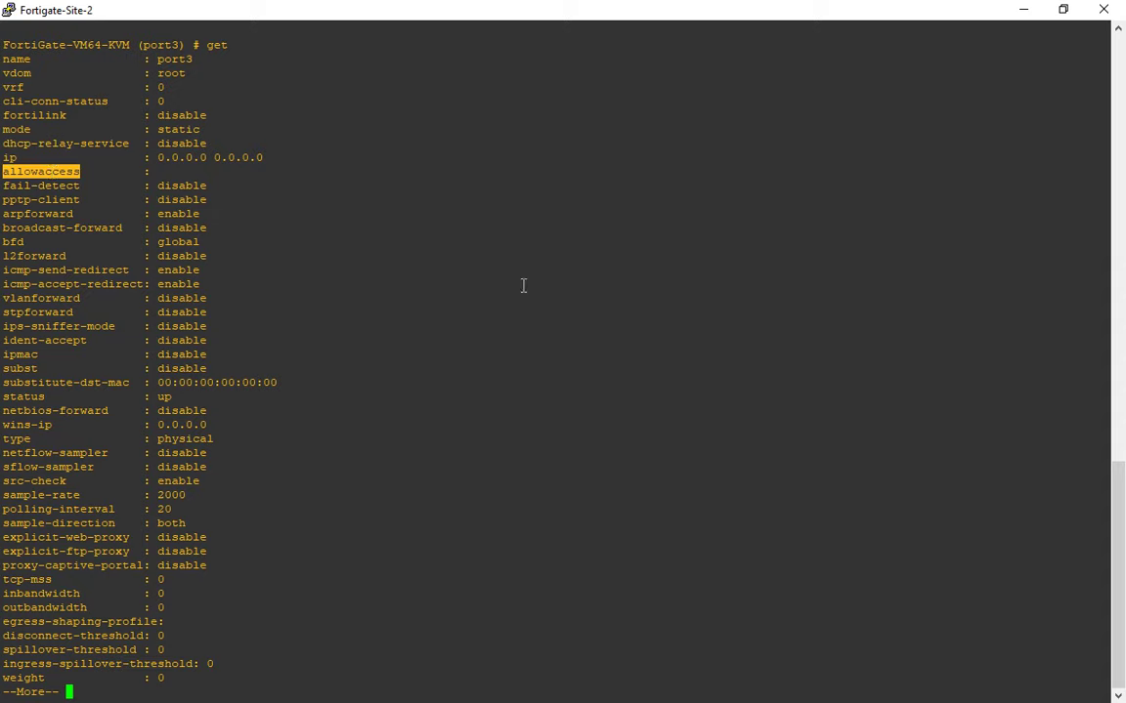
Compare with the unset 0.0.0.0 addresses on the web Interfaces page, then page through the rest.
key(alt+Tab)
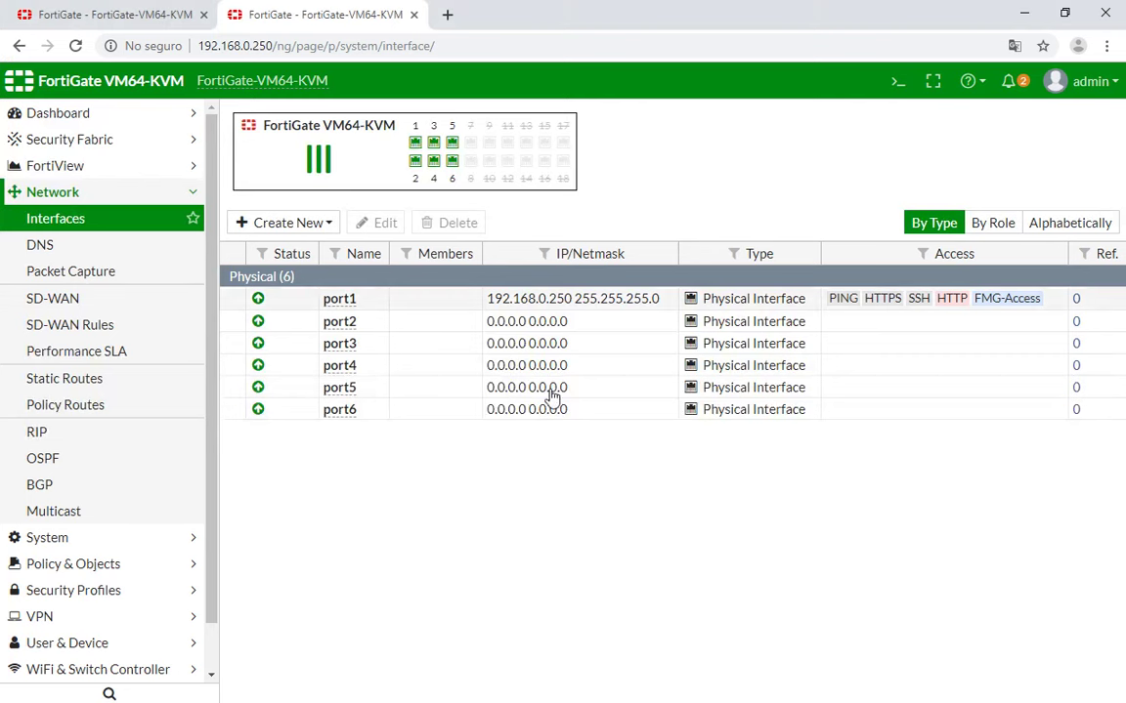
drag(595, 370, 487, 371)
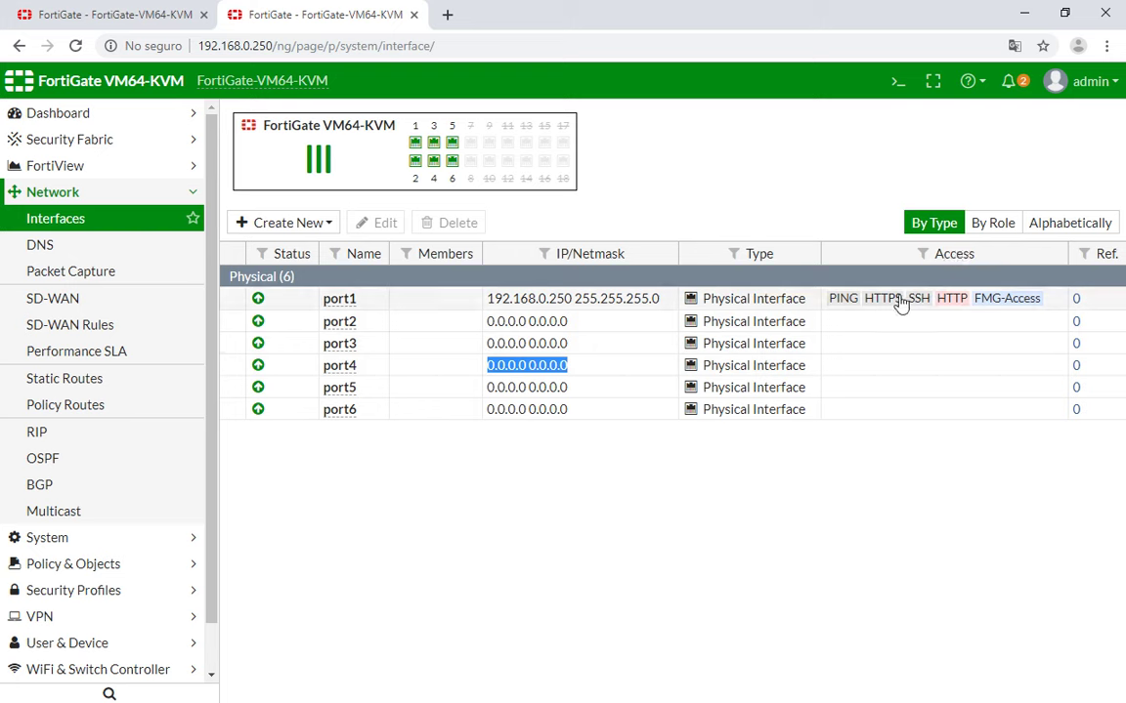
key(alt+Tab)
click(506, 477)
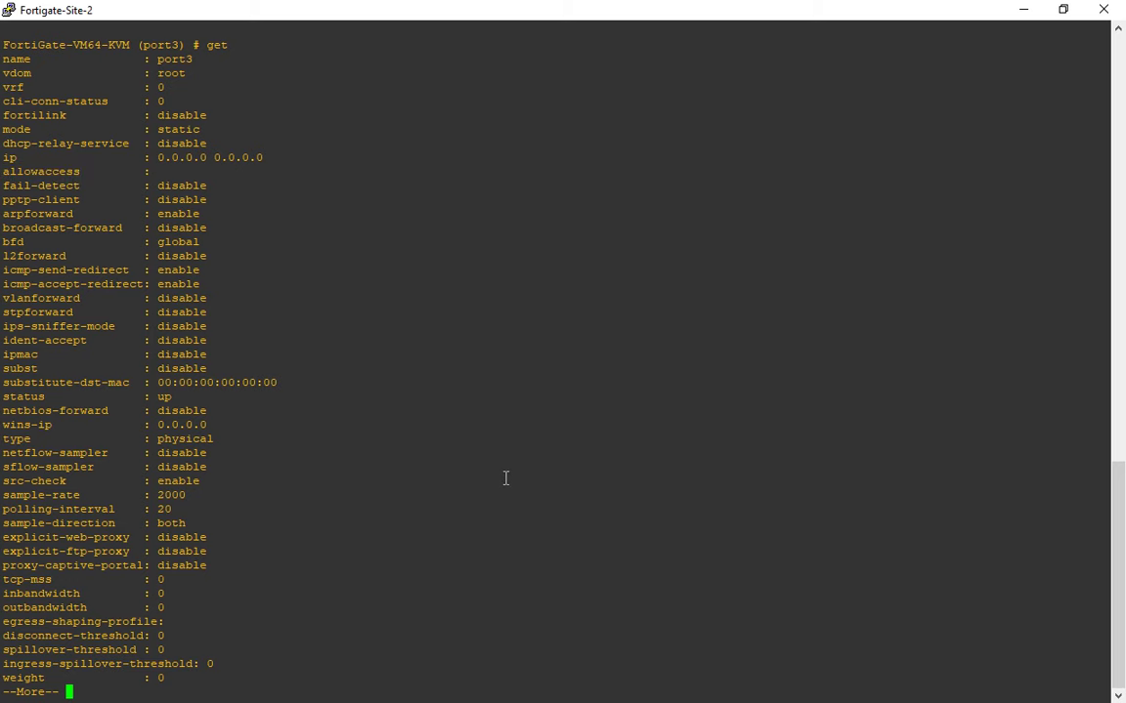
key(Return)
key(Return)
key(Return)
key(Return)
key(Return)
key(Return)
key(Return)
key(Return)
key(Return)
key(Return)
key(Return)
key(Return)
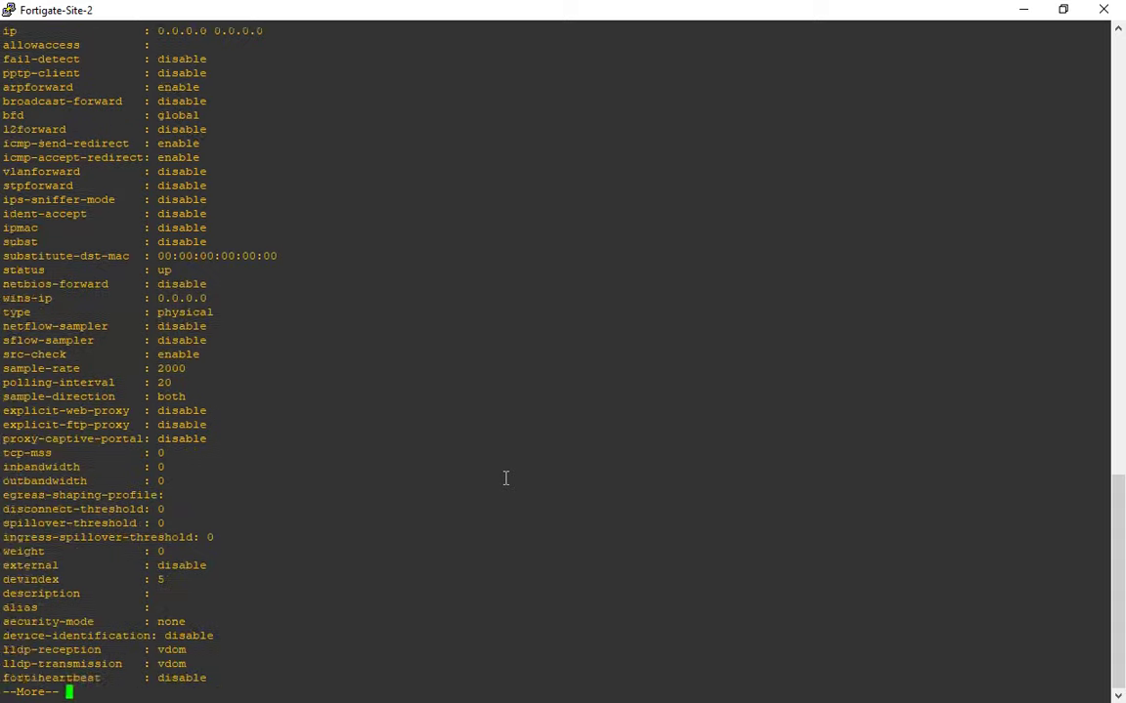
key(Return)
key(Return)
key(Return)
key(Return)
key(Return)
key(Return)
key(Return)
key(Return)
key(Return)
key(Return)
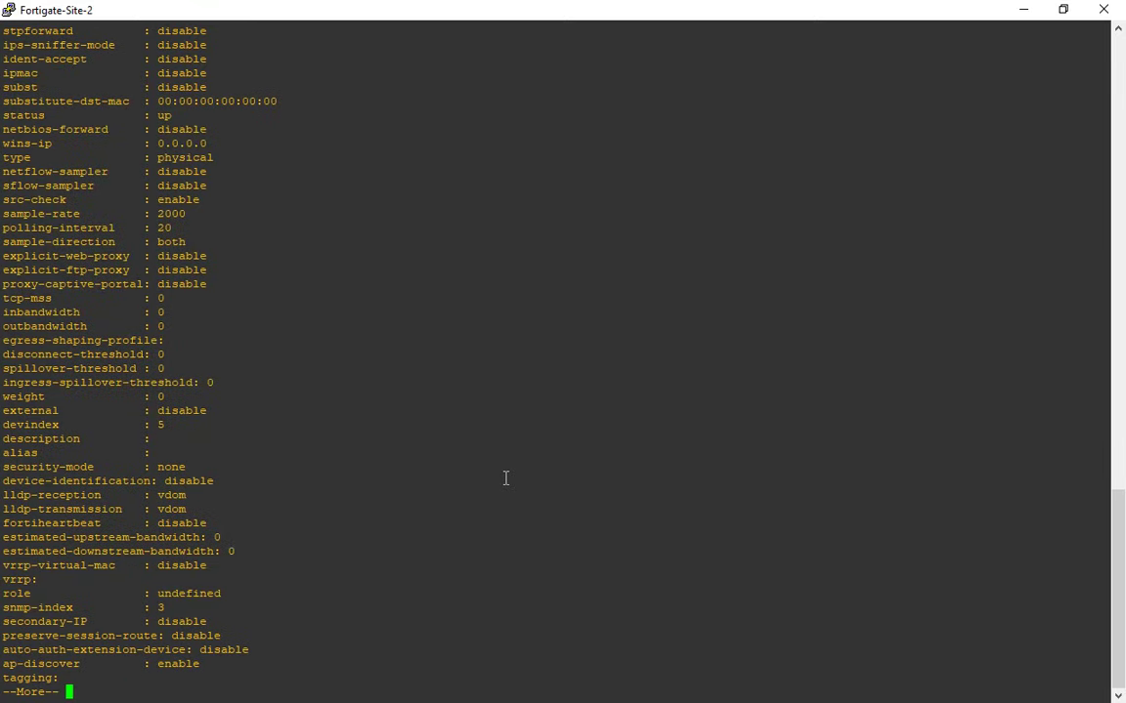
key(Return)
key(Return)
key(Return)
key(Return)
key(Return)
key(Return)
key(Return)
key(Return)
key(Return)
key(Return)
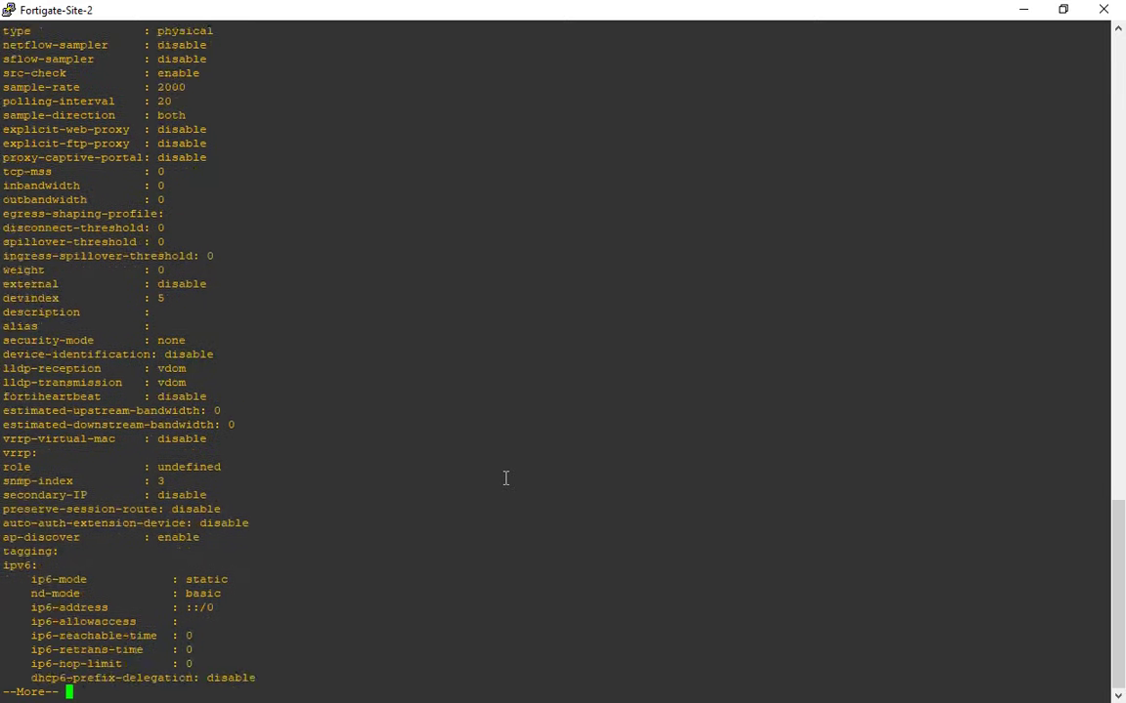
key(Return)
key(Return)
key(Return)
key(Return)
key(Return)
key(Return)
key(Return)
key(Return)
key(Return)
key(Return)
key(Return)
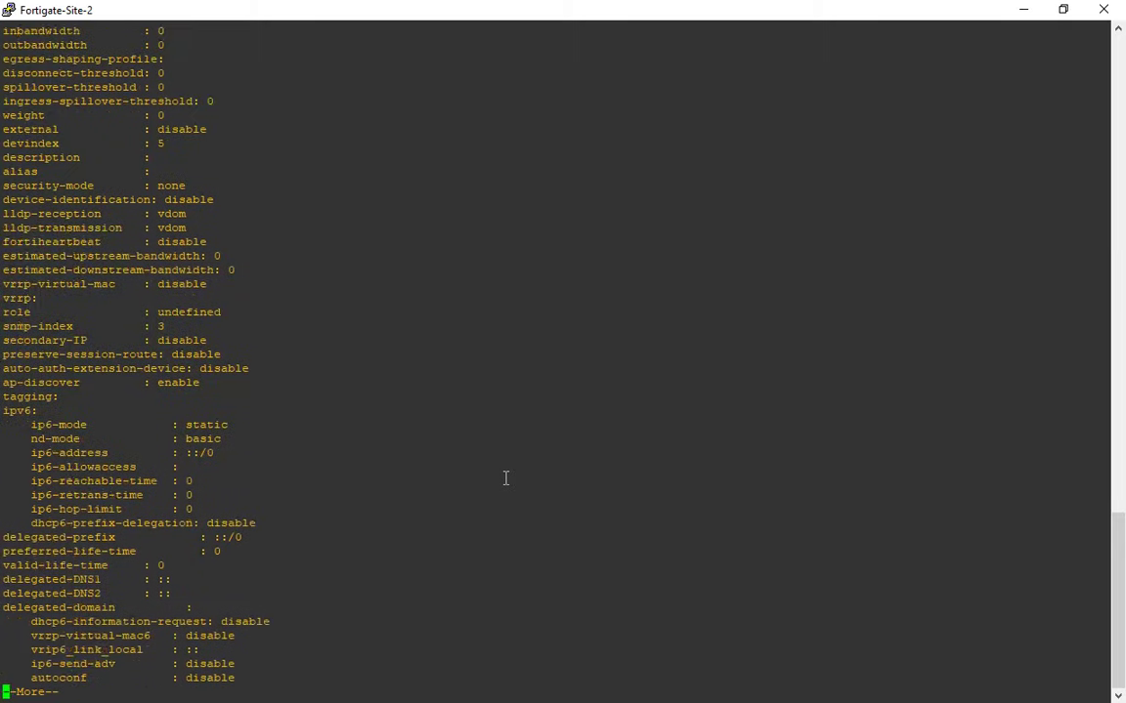
Finish the listing and set port3's IP to 10.0.2.254/24.
key(Return)
key(Return)
key(Return)
key(Return)
key(Return)
key(Return)
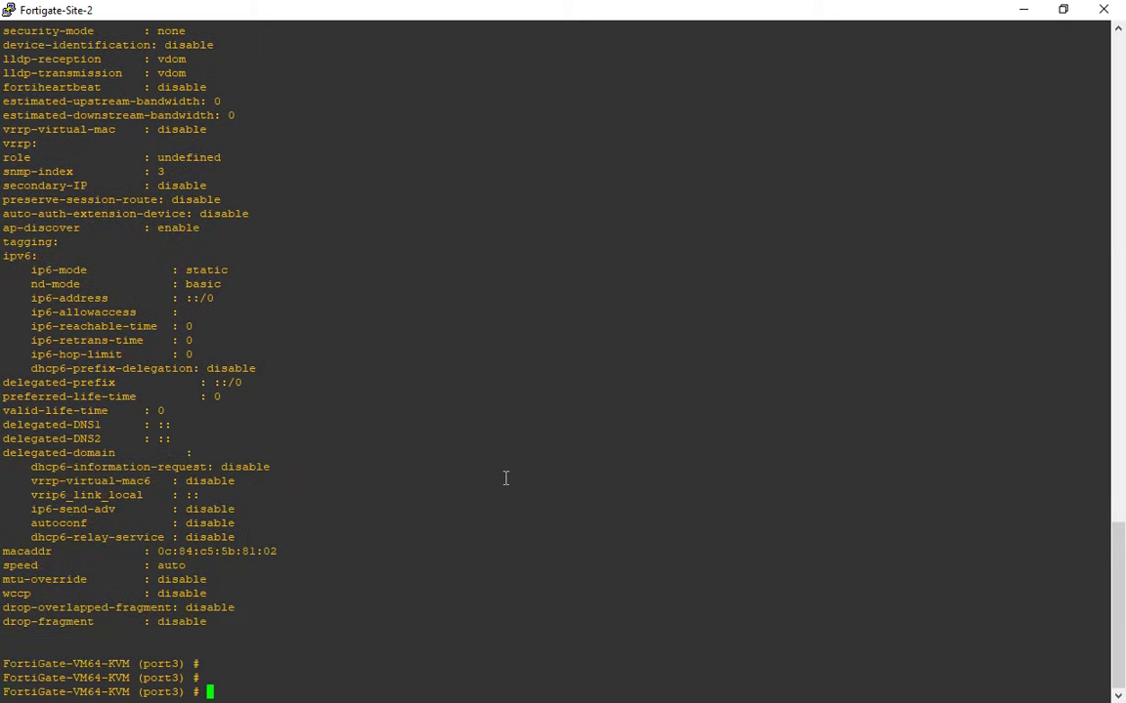
text(set ip)
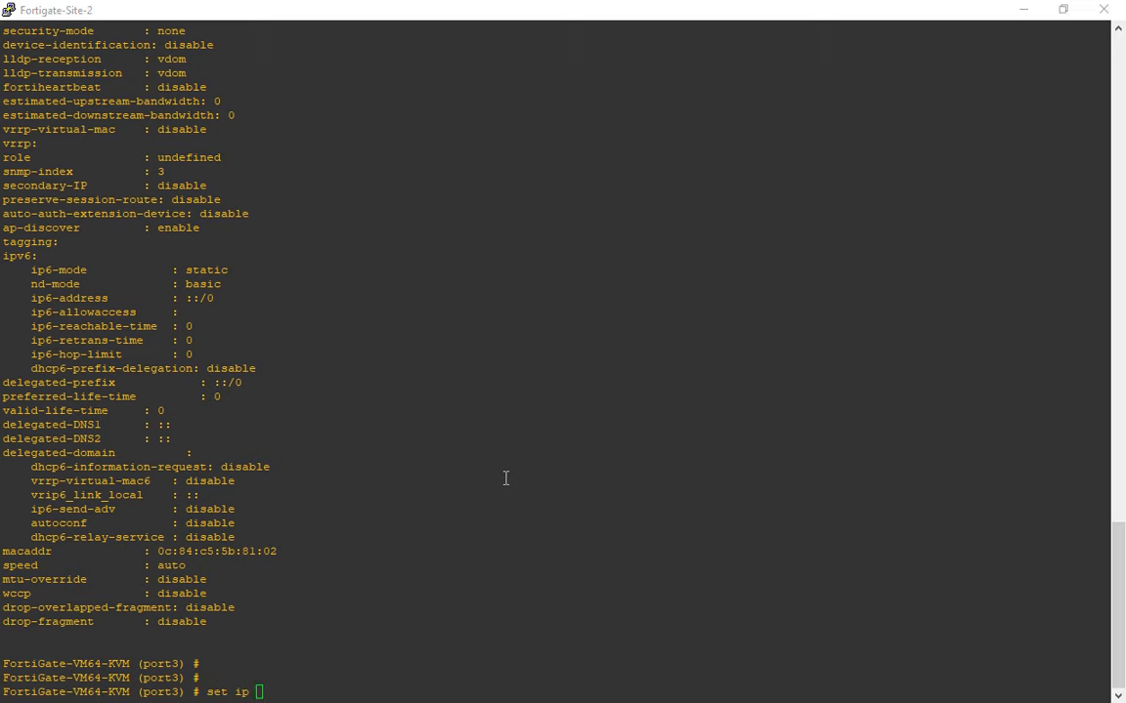
key(alt+Tab)
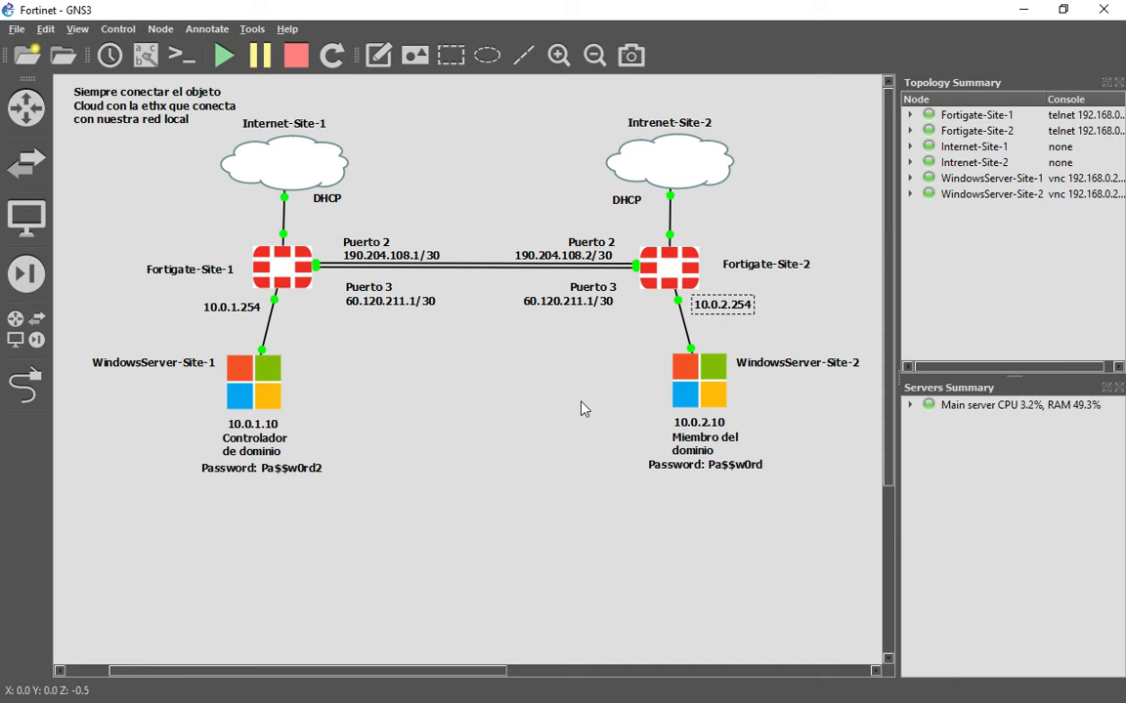
key(alt+Tab)
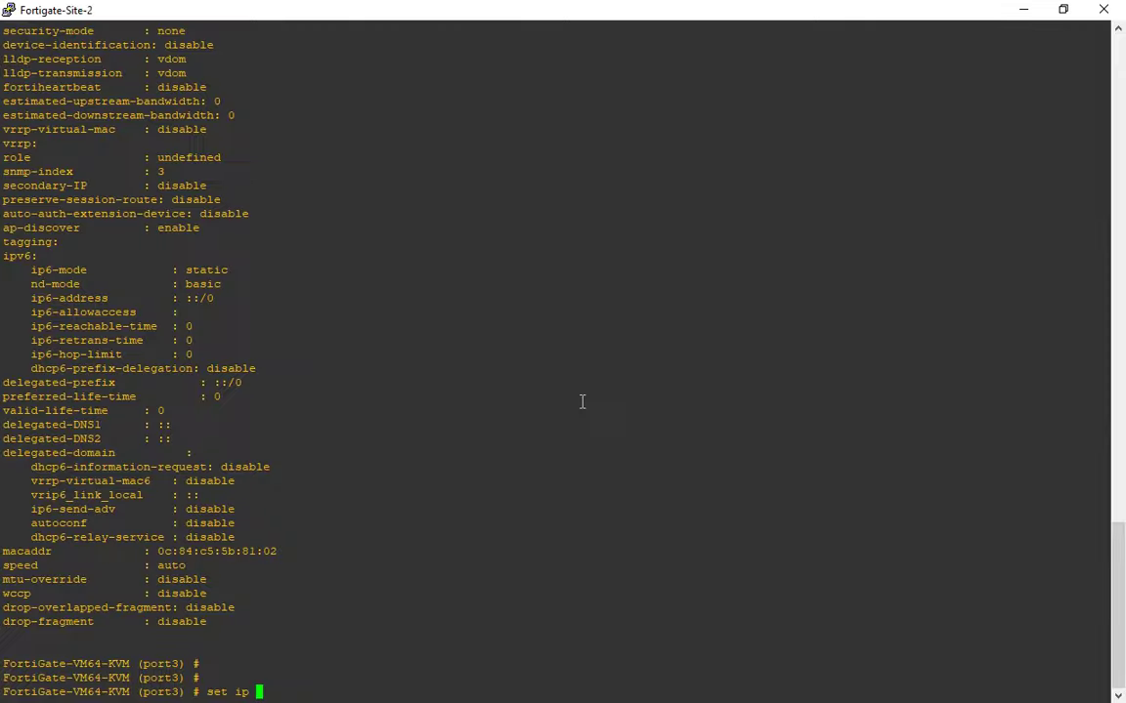
text(10.0.2.254/24)
key(Return)
Allow ping, http and https access on port3.
text(set al)
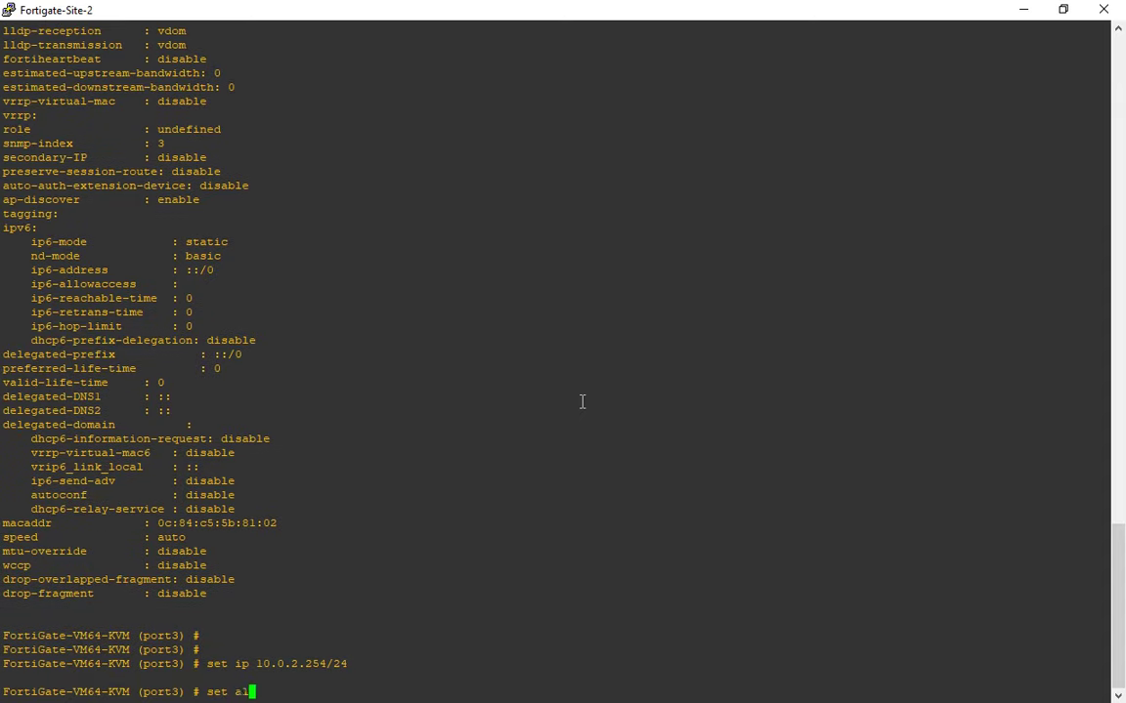
key(Tab)
text(ping)
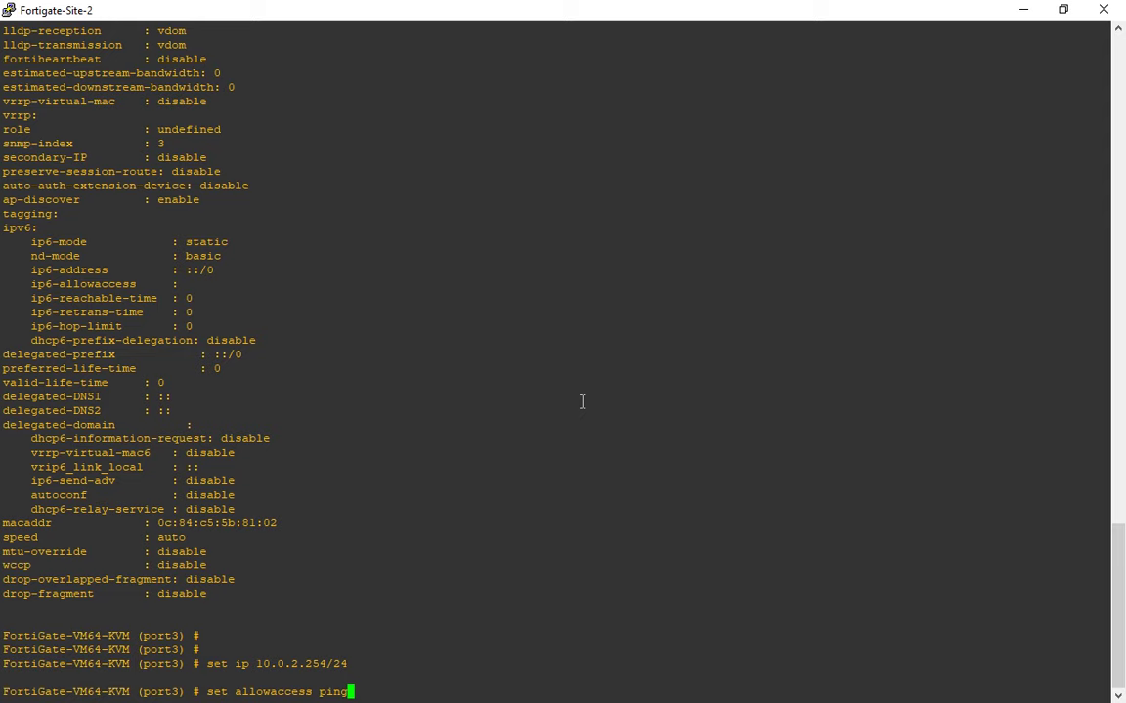
text( http https)
key(Return)
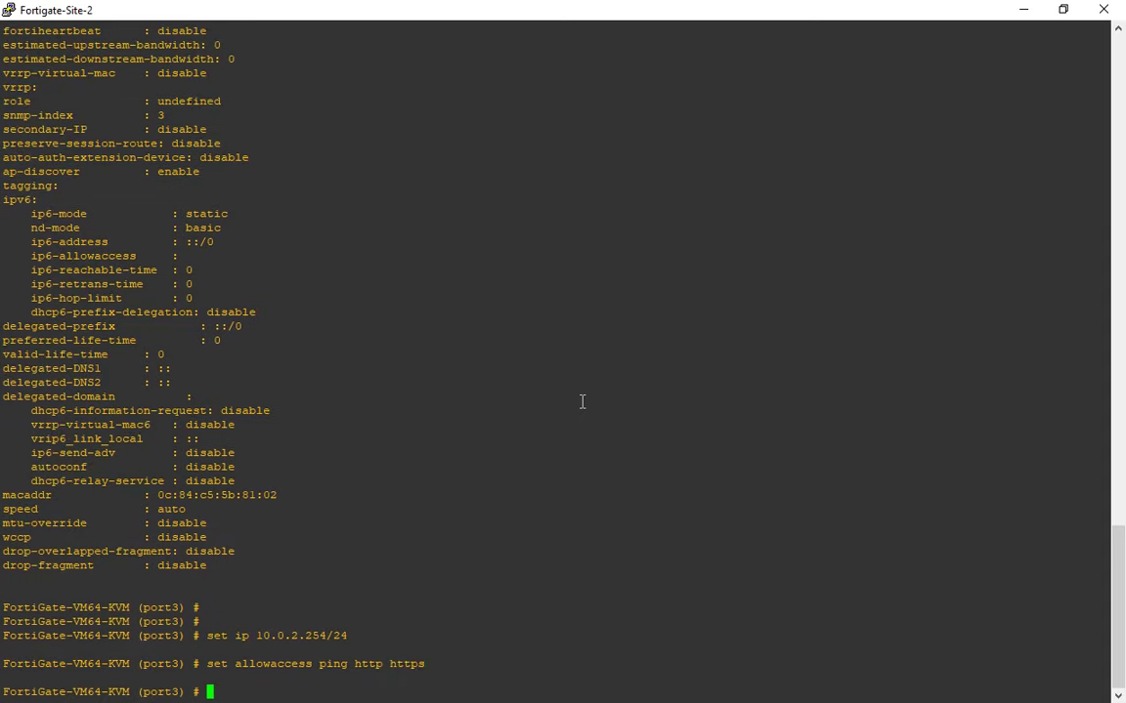
drag(357, 635, 194, 636)
drag(442, 666, 211, 664)
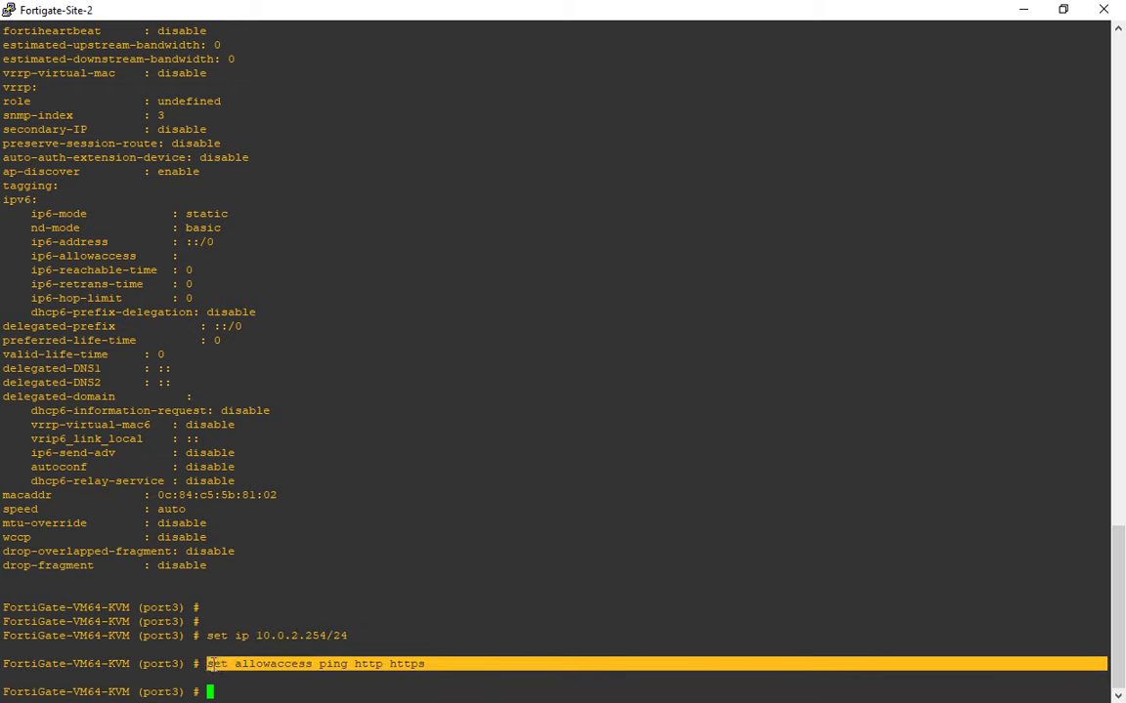
click(252, 663)
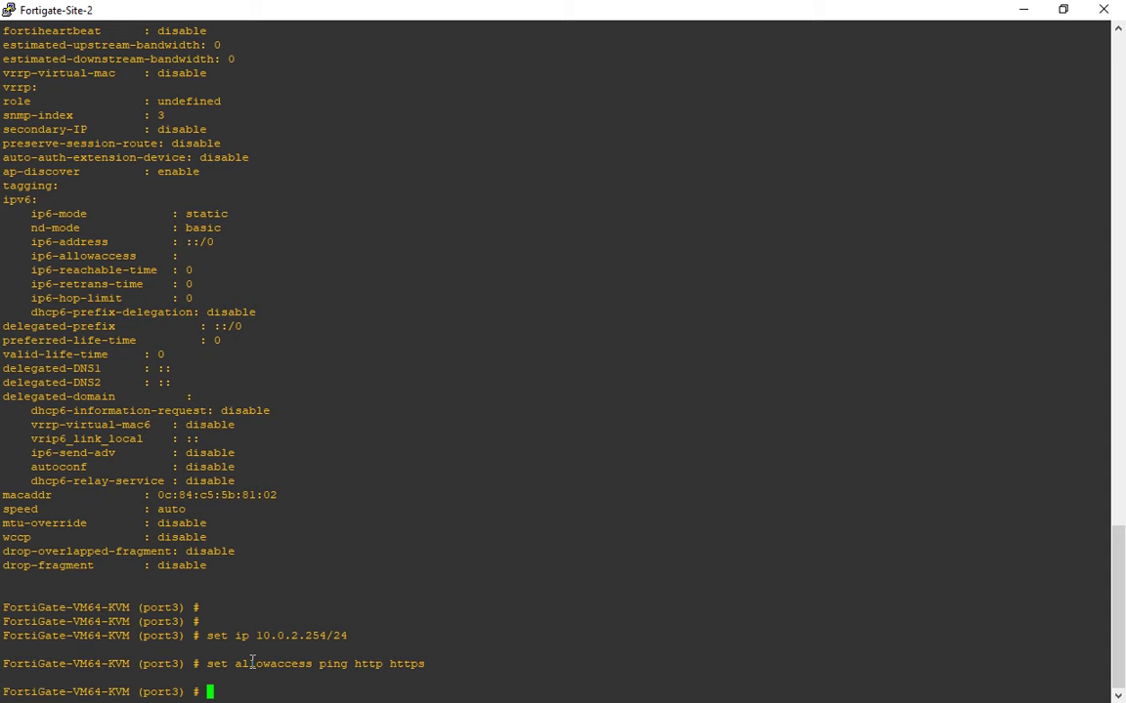
double_click(161, 636)
click(159, 640)
Commit port3 with 'end' and refresh the web Interfaces list to check its new address and access.
key(alt+Tab)
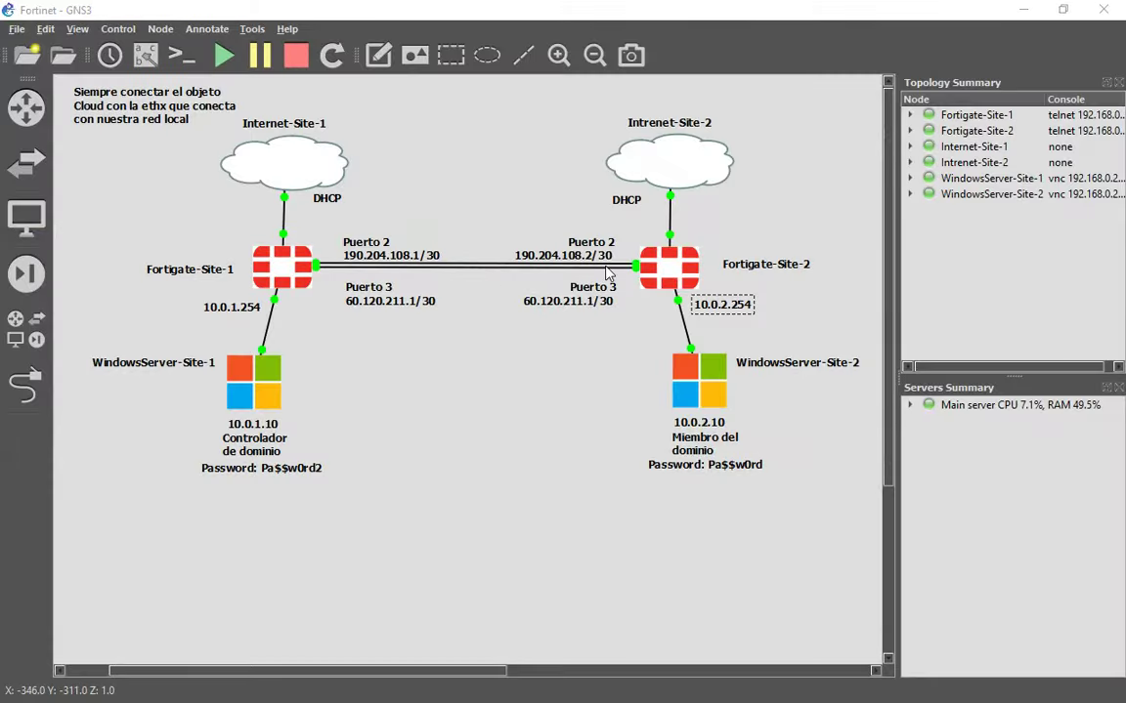
key(alt+Tab)
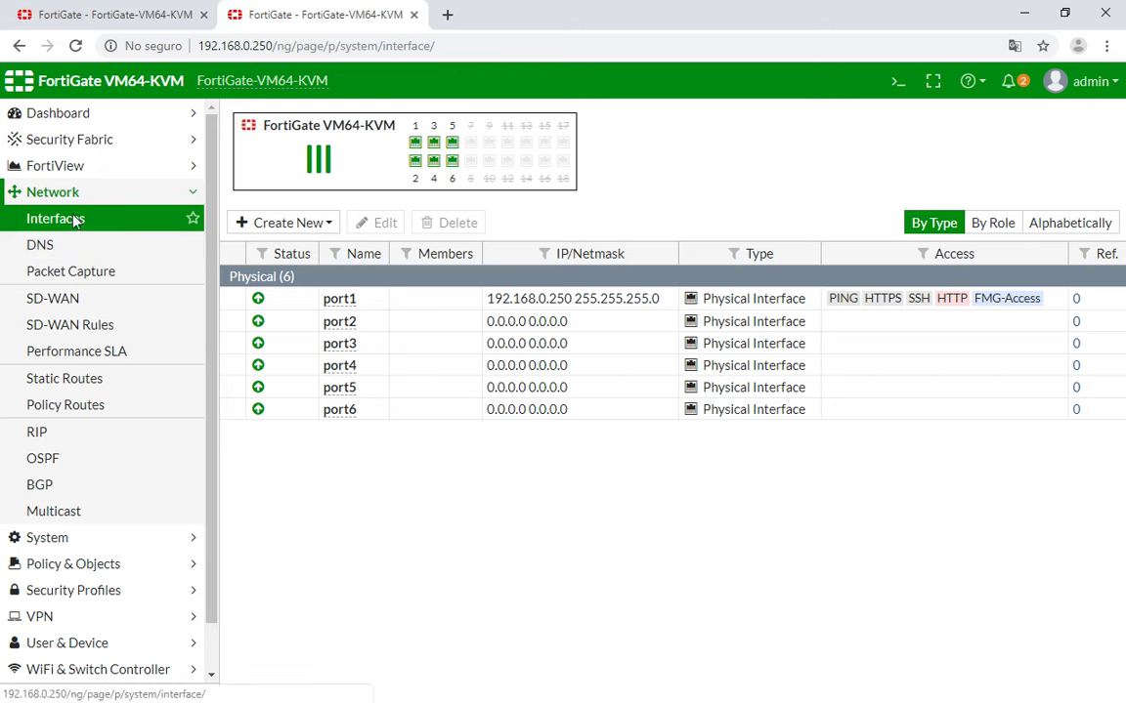
click(76, 221)
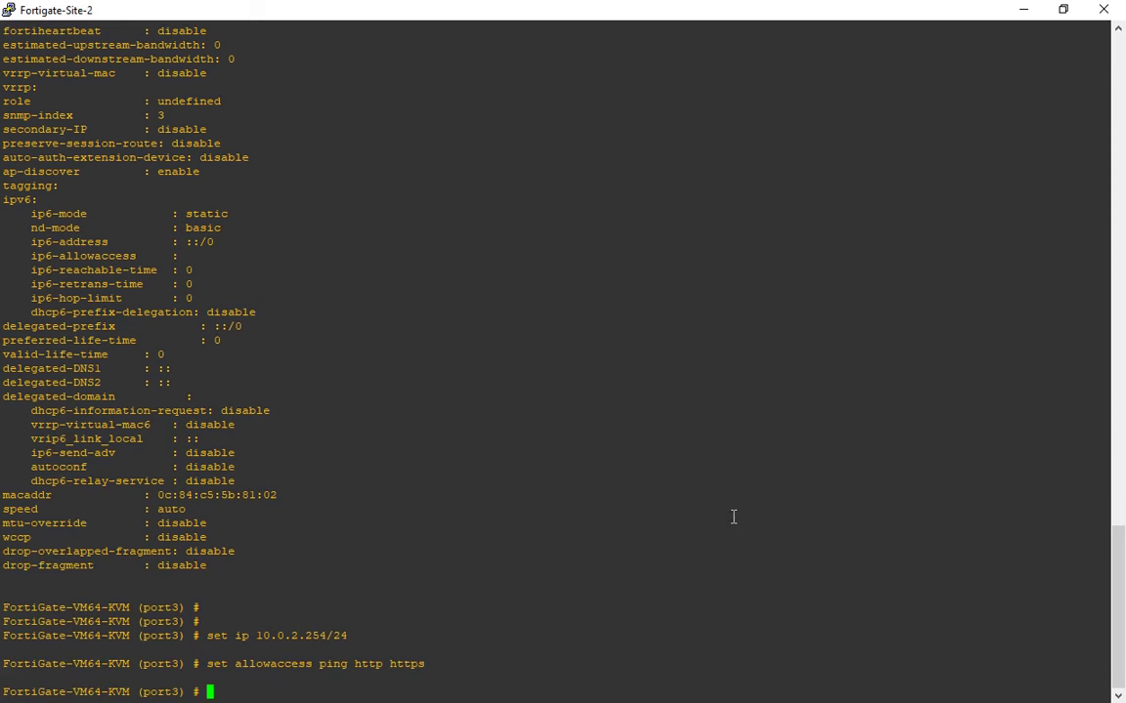
text(end)
key(Return)
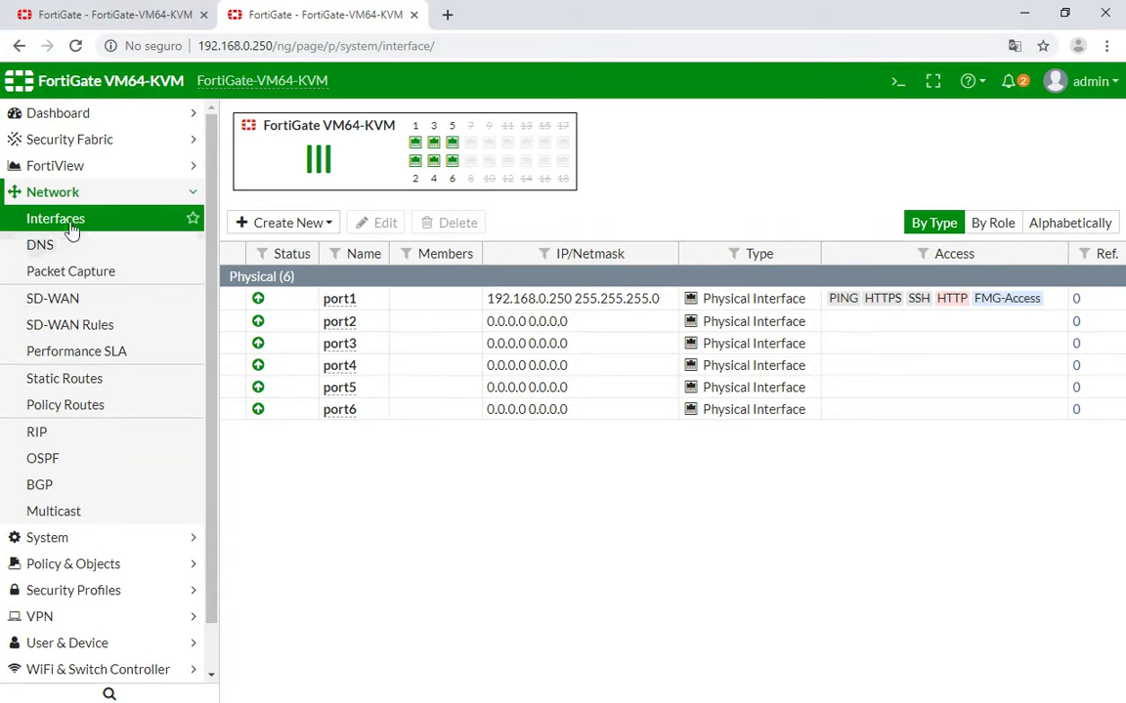
click(72, 221)
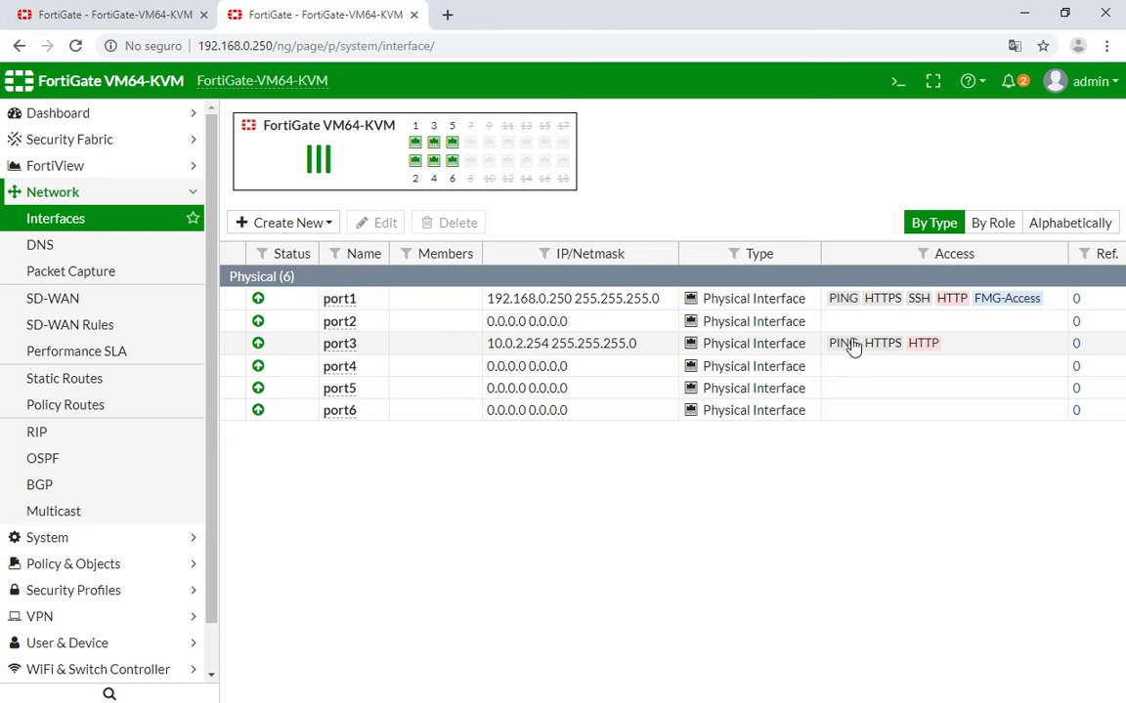
Back in the console, re-enter 'config system interface' mode.
key(alt+Tab)
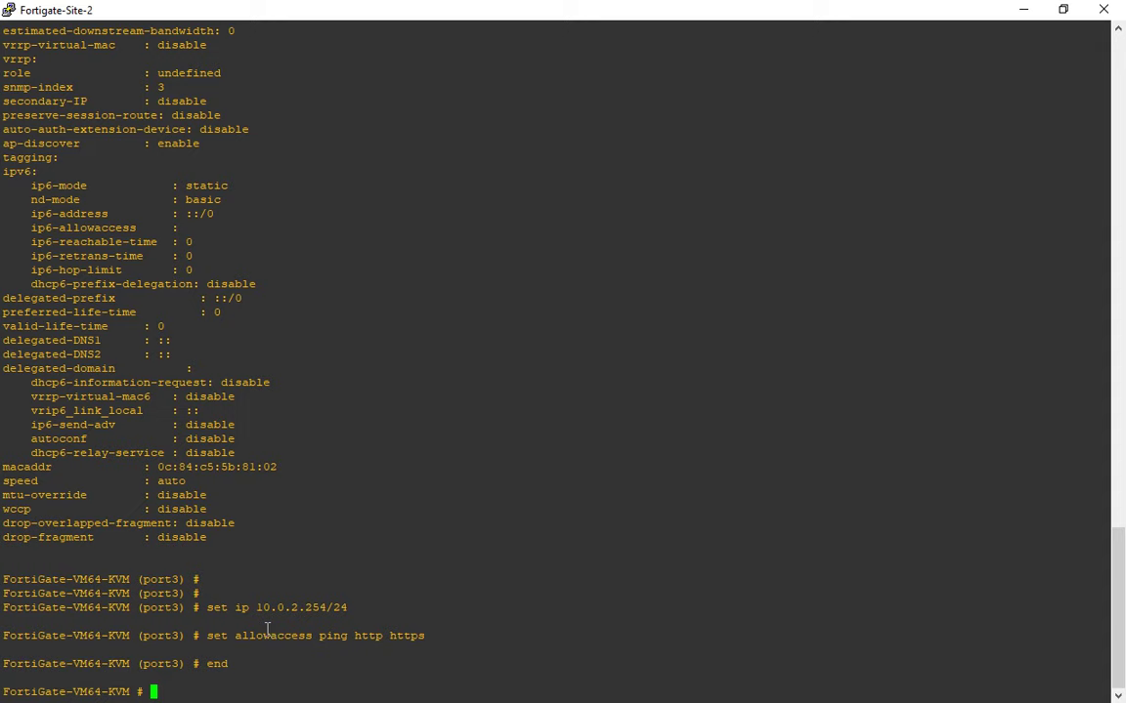
double_click(331, 636)
double_click(496, 624)
click(562, 620)
text(config system interface)
key(Return)
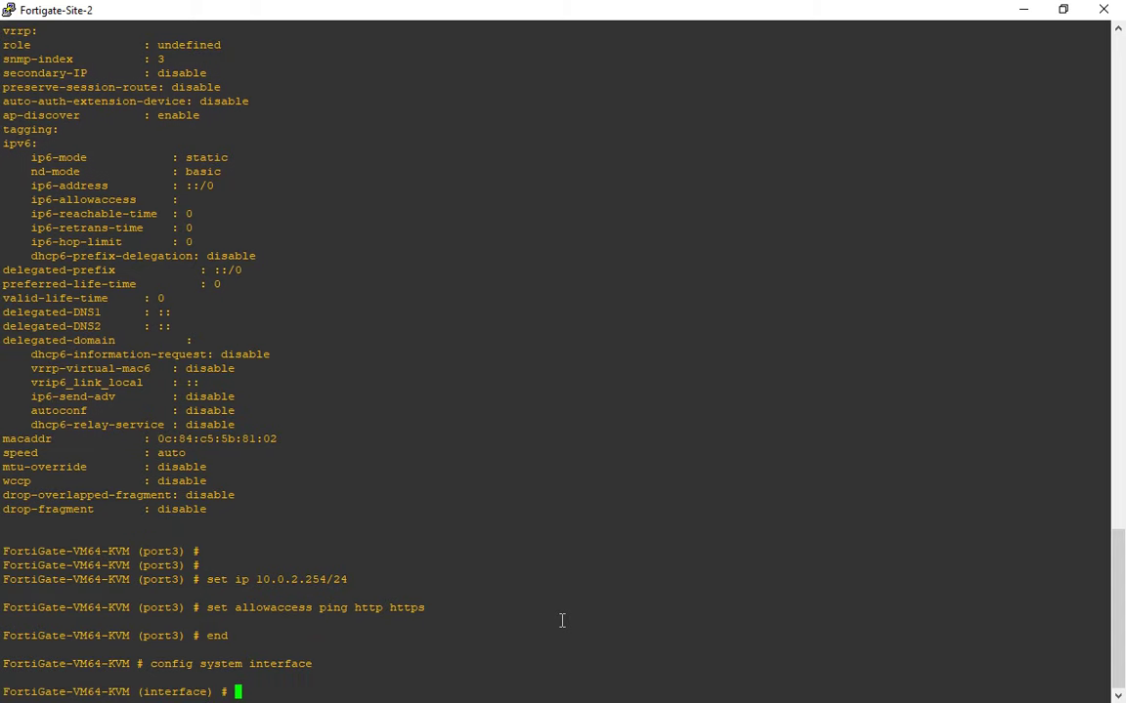
Edit port3, restrict its allowaccess to ping only, and show its configuration.
text(edit po)
text(rt1)
key(Return)
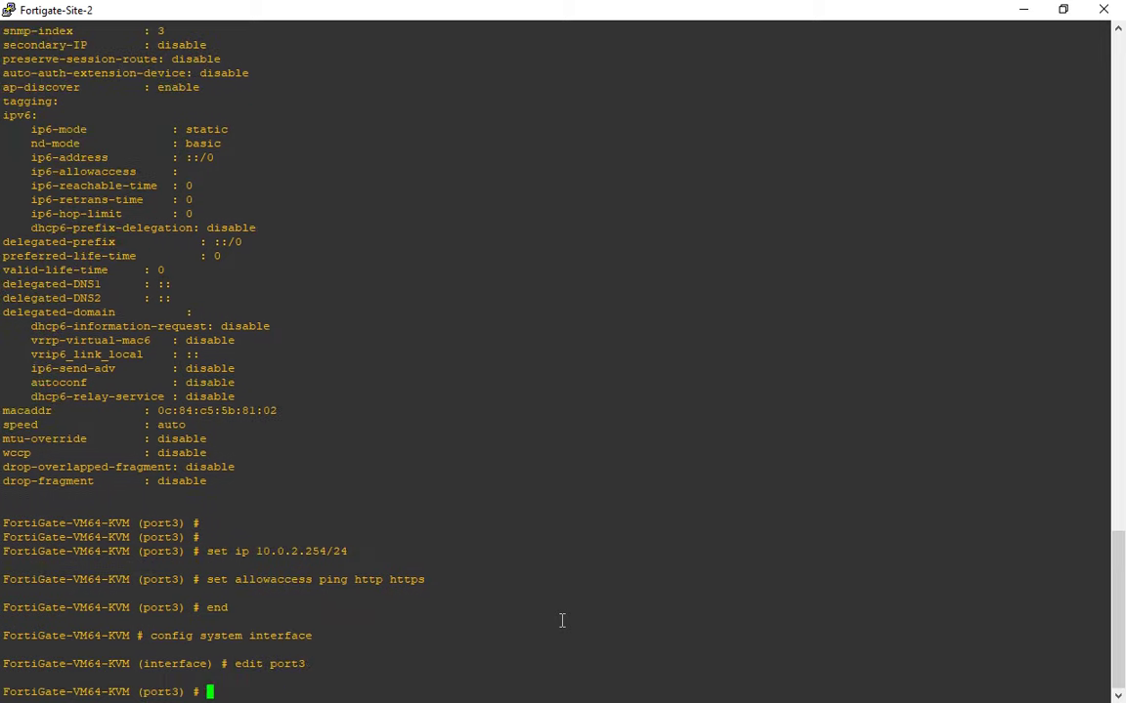
text(set allowaccess)
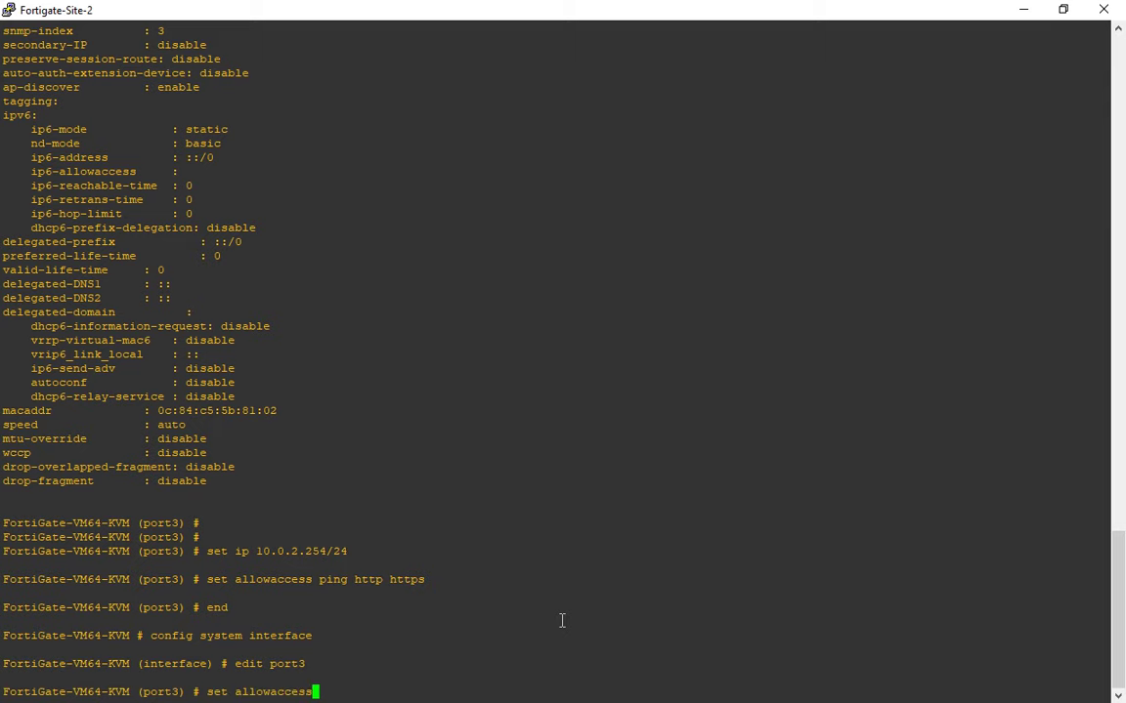
text( ping)
key(Return)
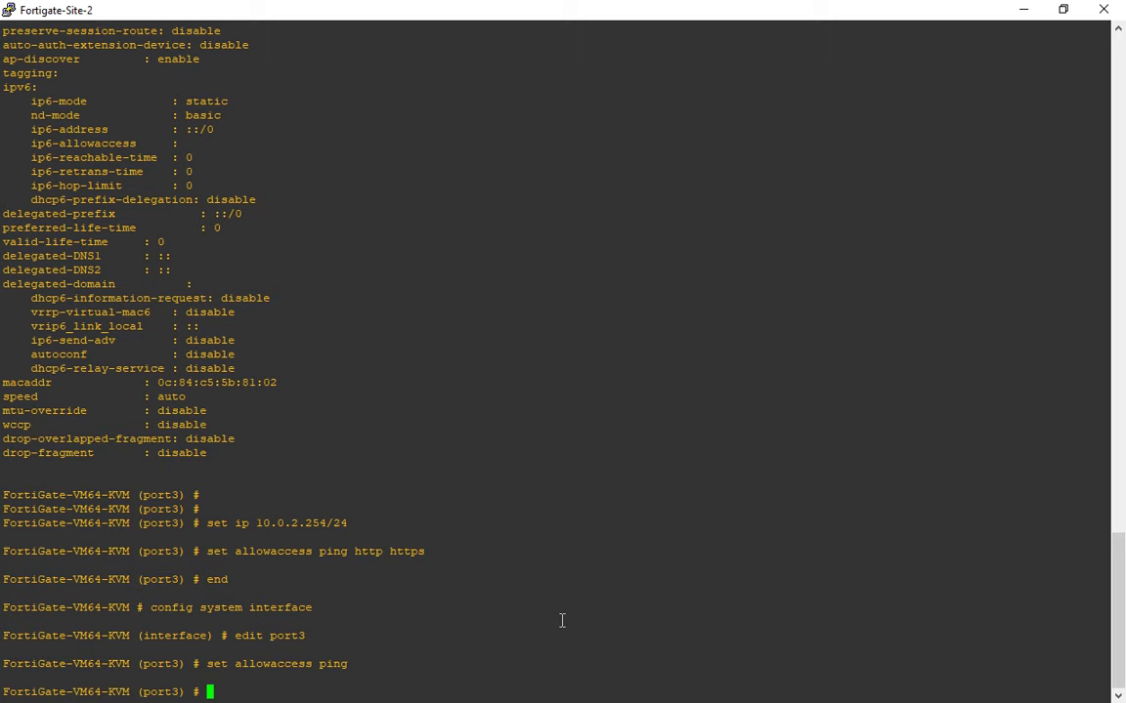
text(show)
key(Return)
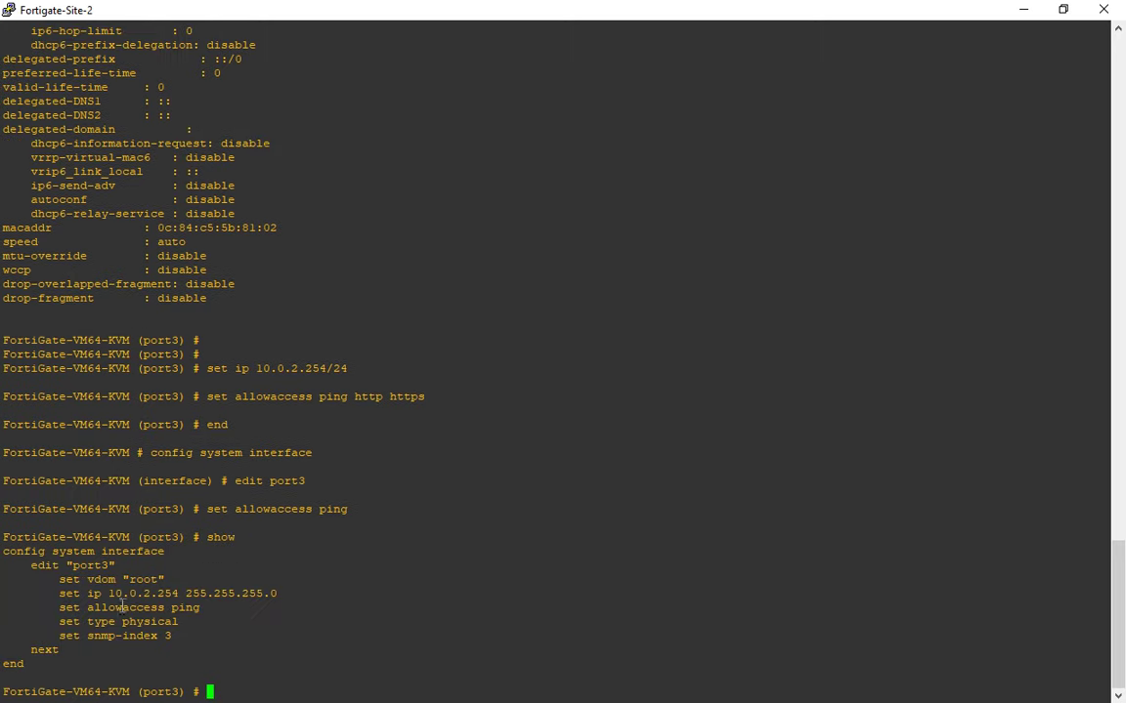
Confirm port3 keeps 10.0.2.254 255.255.255.0 with ping access, then commit with 'end'.
double_click(145, 593)
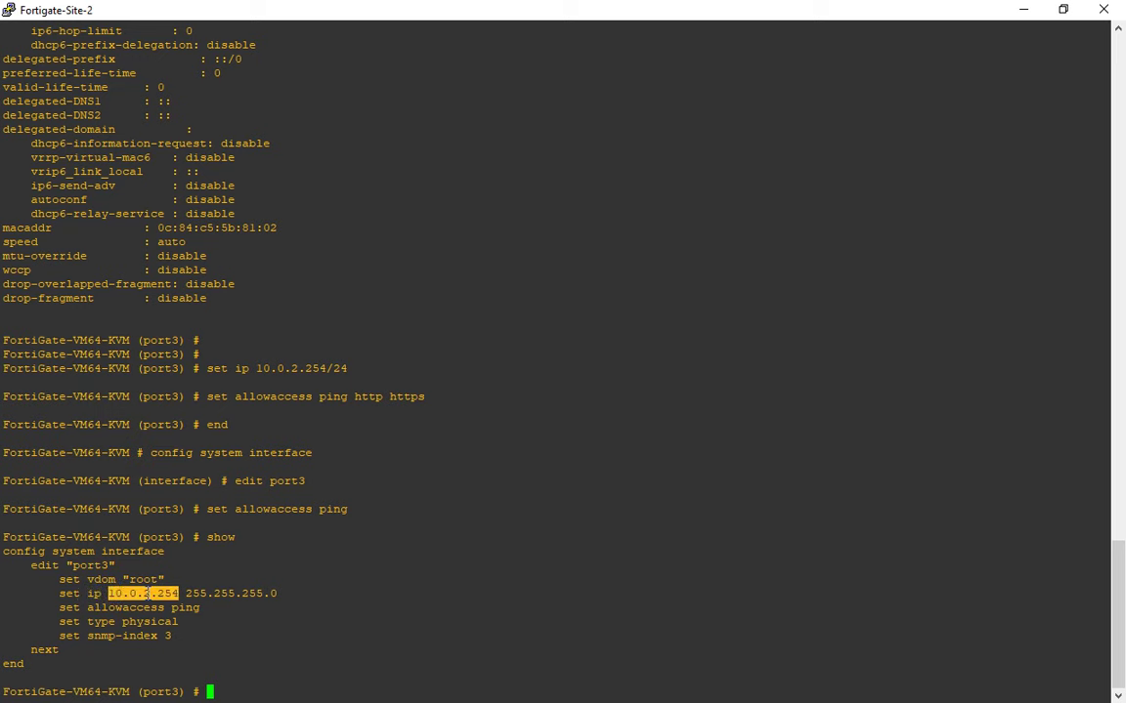
double_click(231, 593)
double_click(125, 608)
double_click(186, 608)
triple_click(254, 633)
click(254, 633)
text(end)
key(Return)
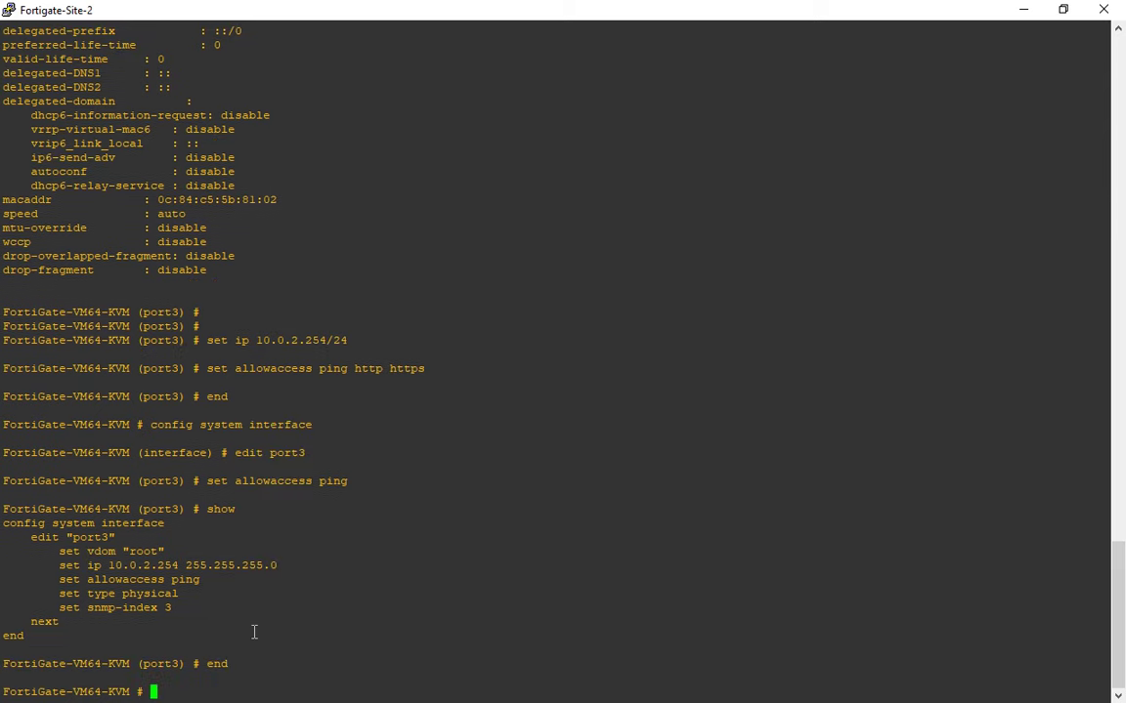
Reload the web Interfaces list to verify port3 at 10.0.2.254 with only PING access.
key(alt+Tab)
click(47, 224)
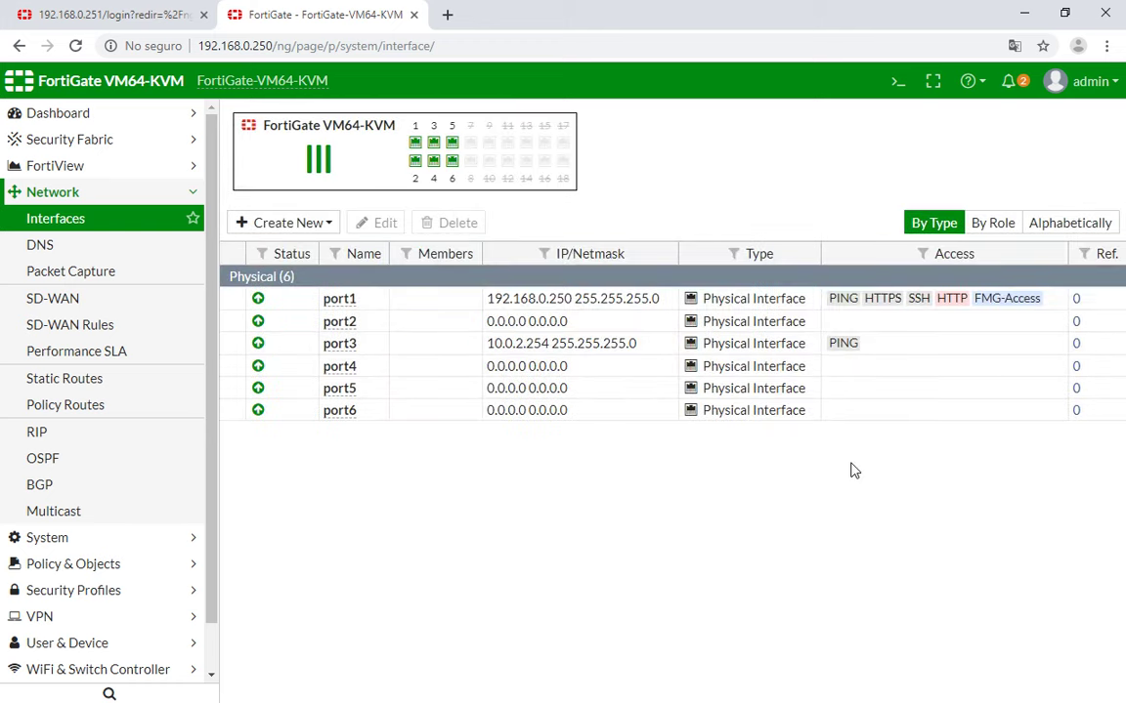
key(alt+Tab)
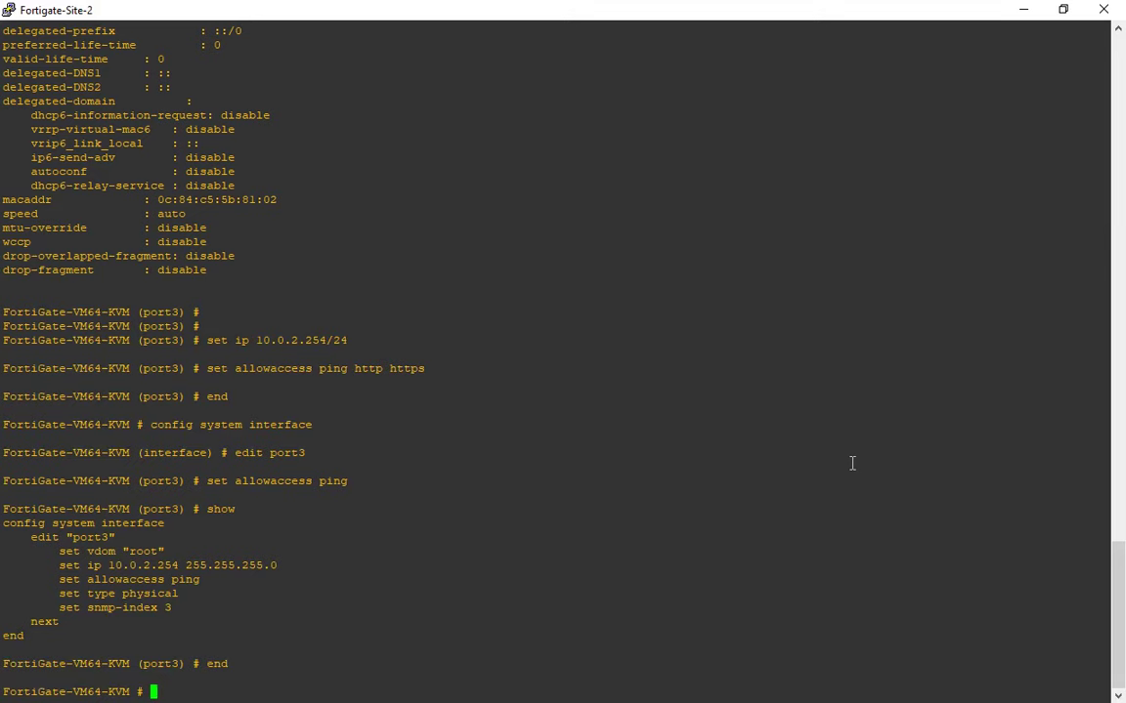
key(alt+Tab)
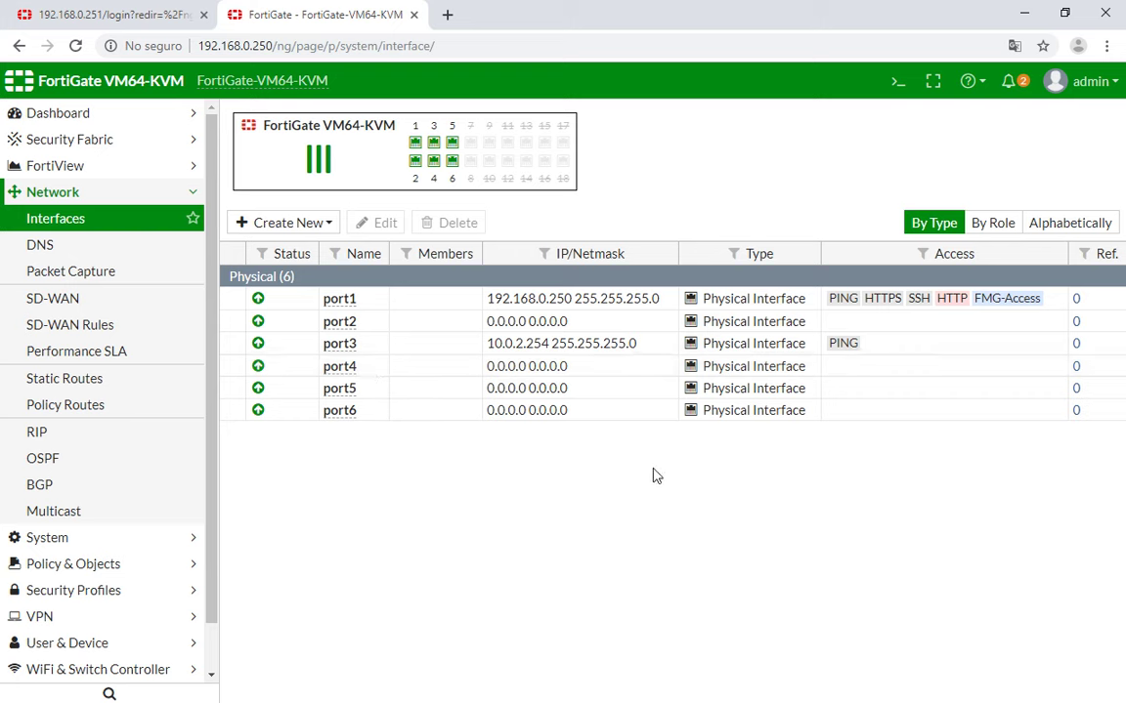
In the Site-2 console, try assigning 10.0.2.254/24 to port4 under config system interface.
key(alt+Tab)
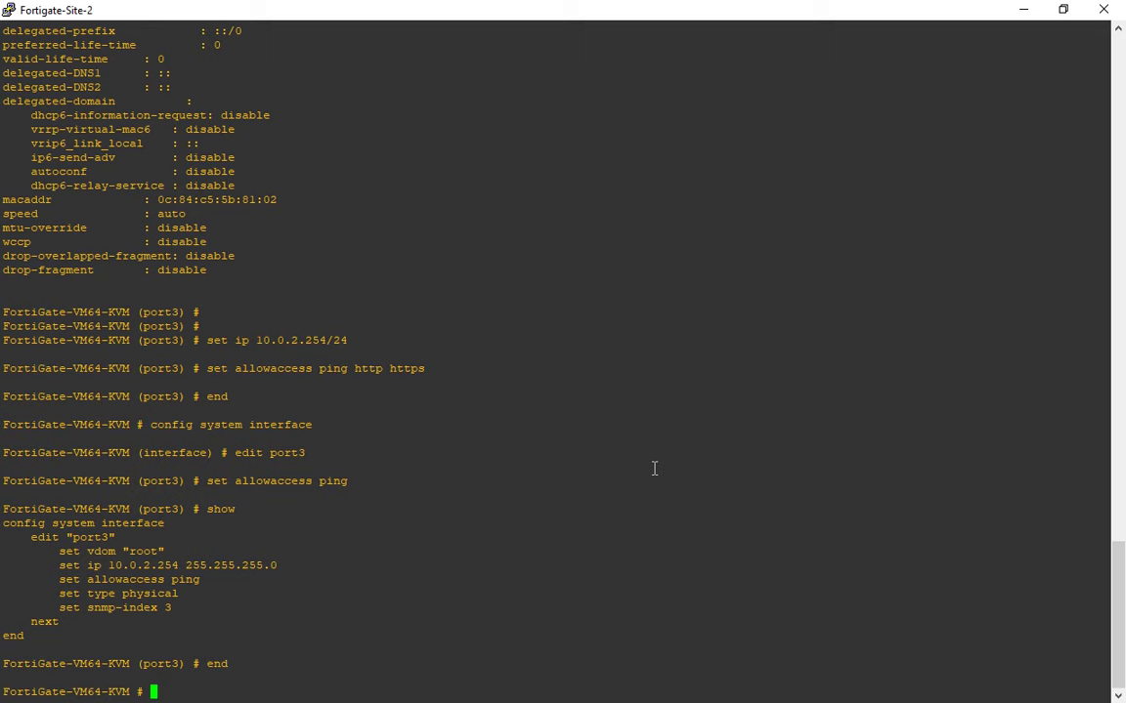
text(config system interface)
key(Return)
text(edit port3)
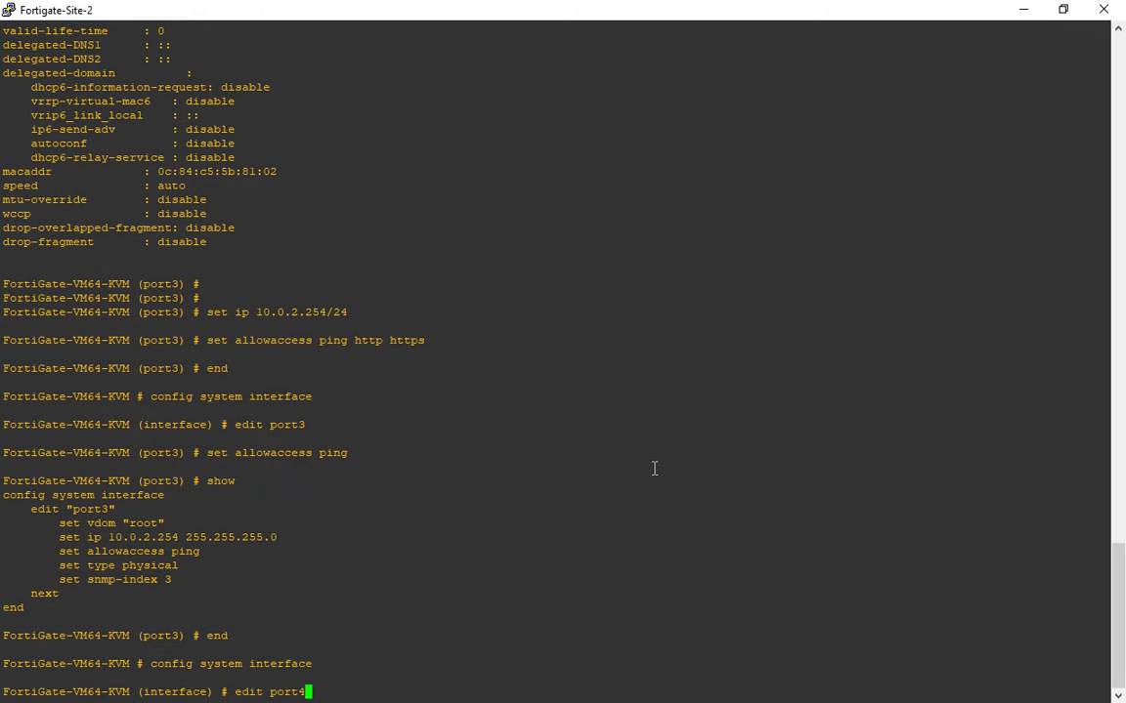
key(Return)
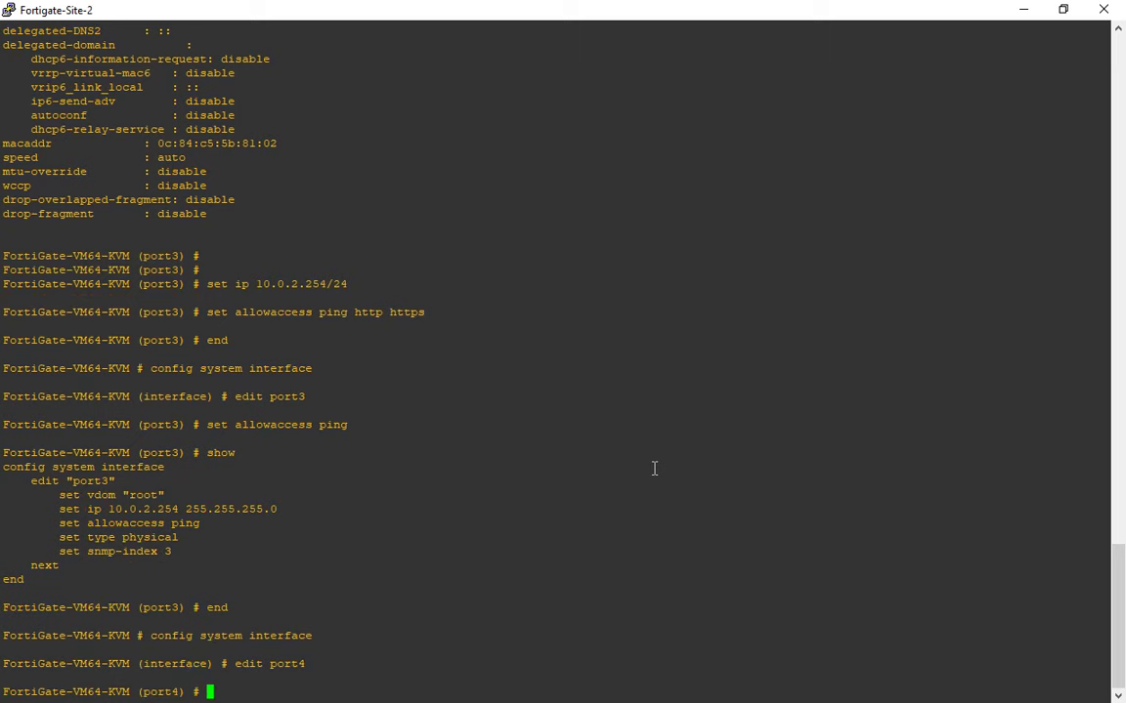
text(set ip 10.0.2.254/24)
key(Return)
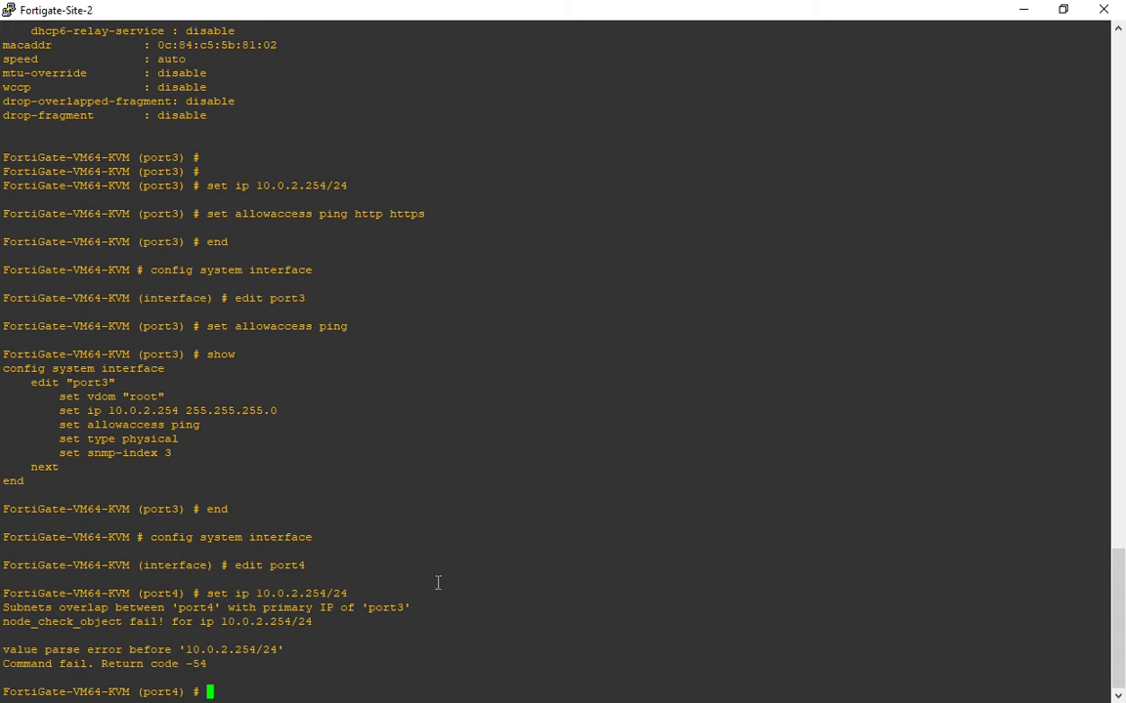
Read the subnet-overlap error naming port3 and end the interface edit without changes.
double_click(392, 609)
click(453, 622)
text(end)
key(Return)
Rerun config system interface and open port3 for editing.
key(Up)
key(Up)
key(Up)
key(Up)
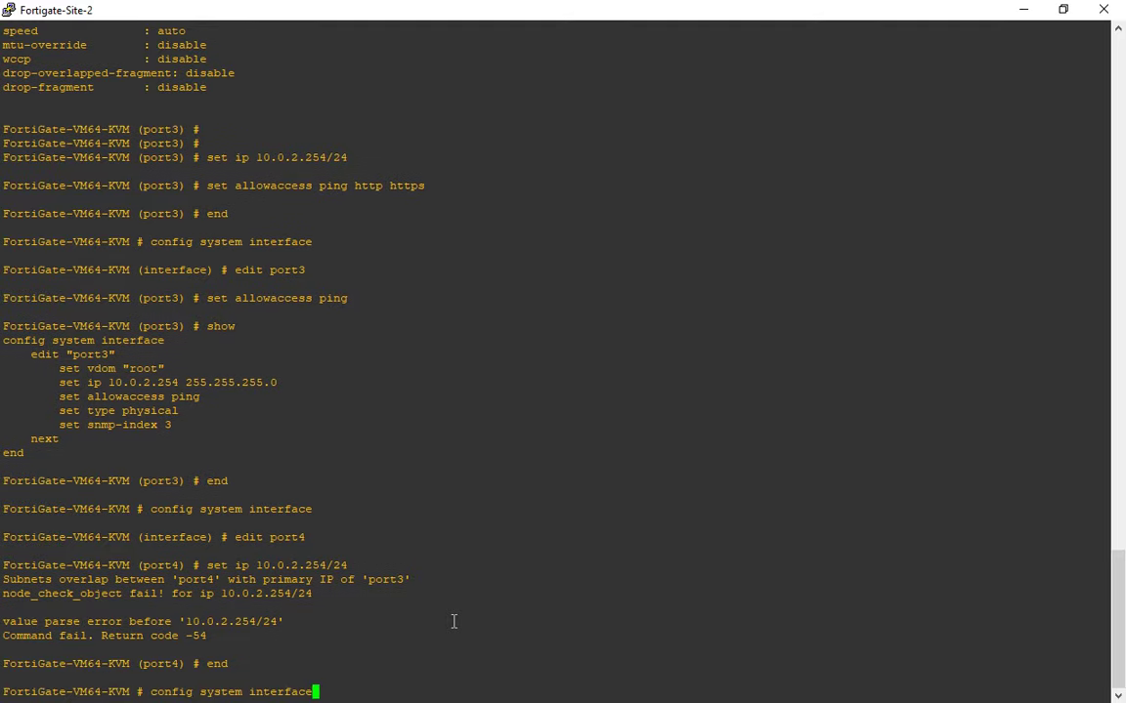
key(Return)
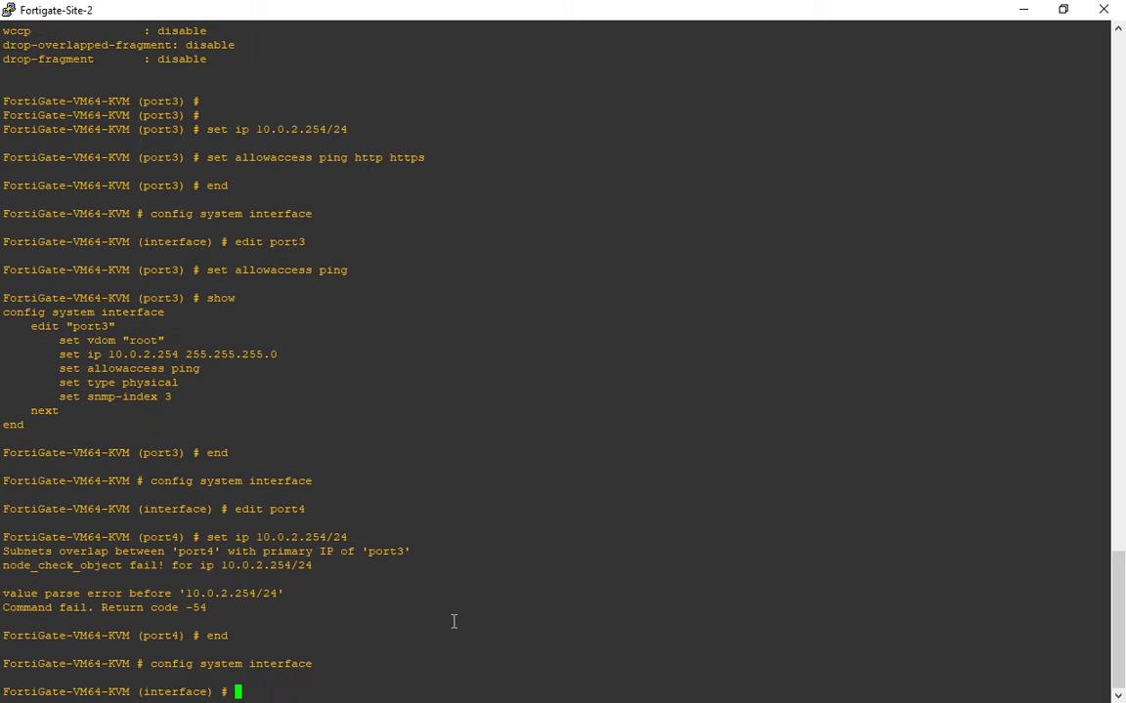
text(edit port 3)
key(BackSpace)
key(BackSpace)
text(1)
key(BackSpace)
key(BackSpace)
key(BackSpace)
key(BackSpace)
key(BackSpace)
text(port1)
key(Return)
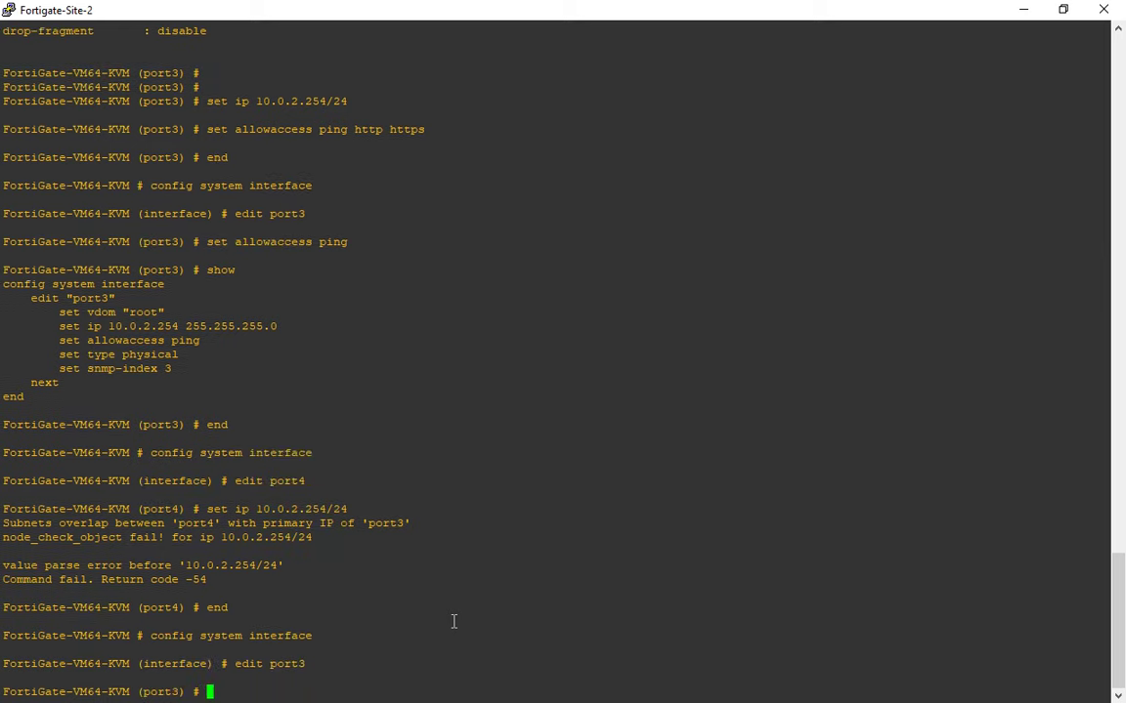
text(set)
key(alt+Tab)
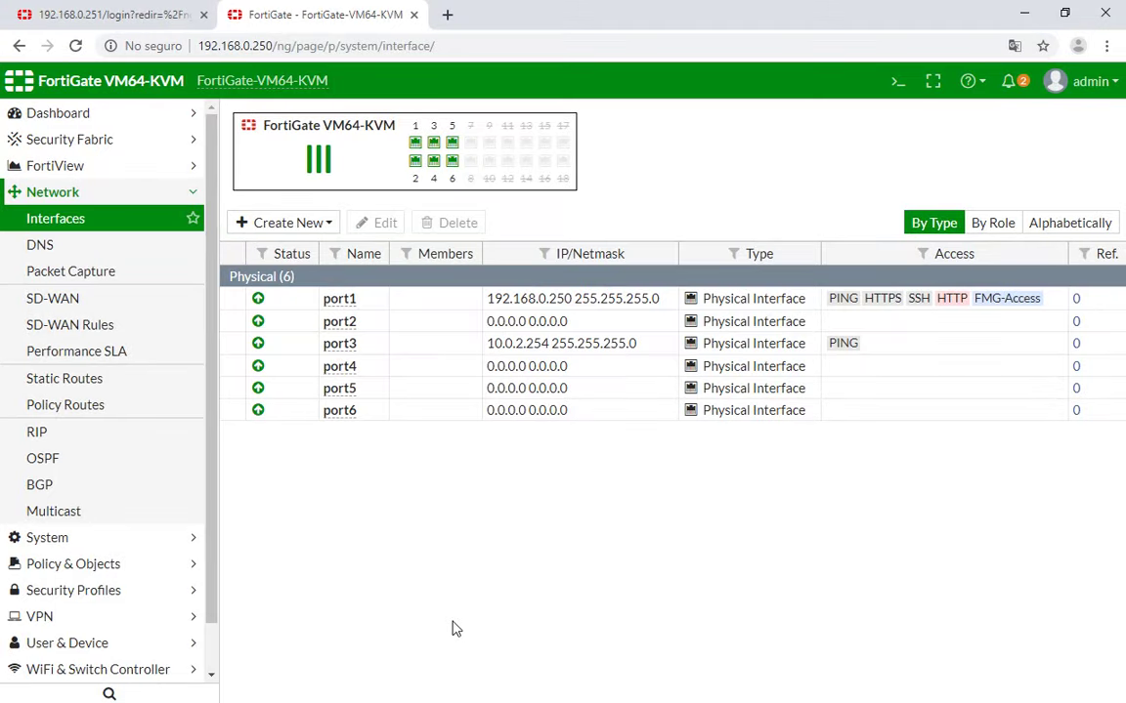
Copy the 60.120.211.1/30 address from the Site-2 Puerto 3 label in GNS3.
key(alt+Tab)
click(591, 306)
right_click(591, 306)
click(647, 330)
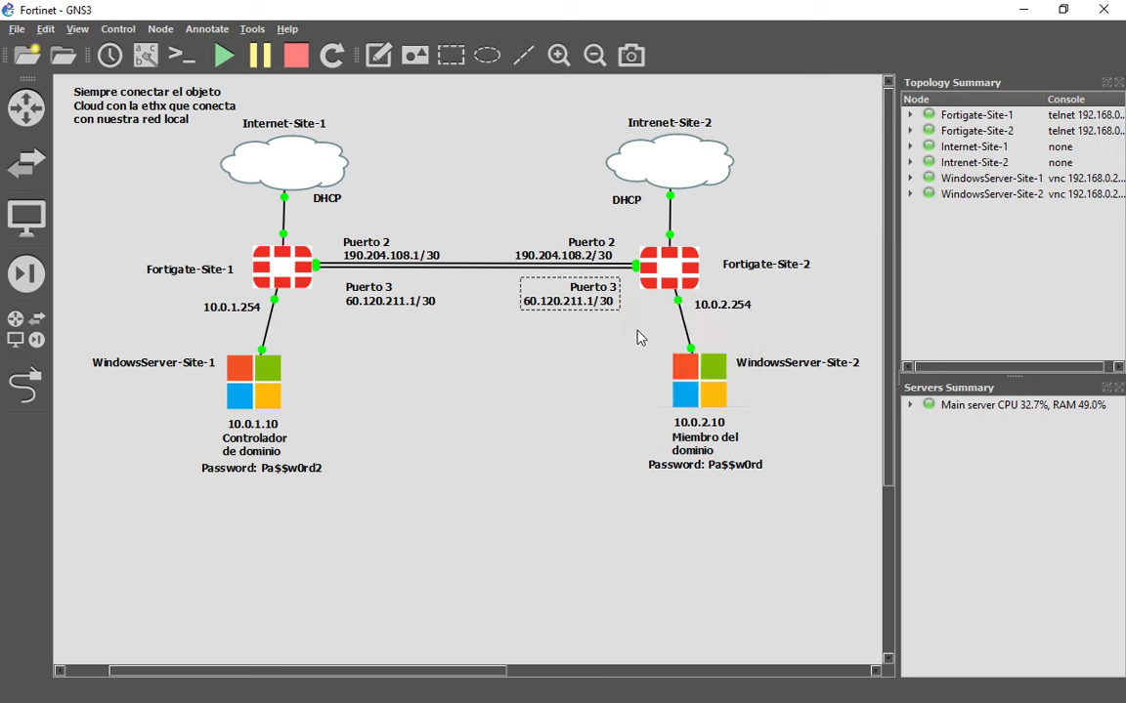
drag(472, 342, 382, 355)
key(ctrl+c)
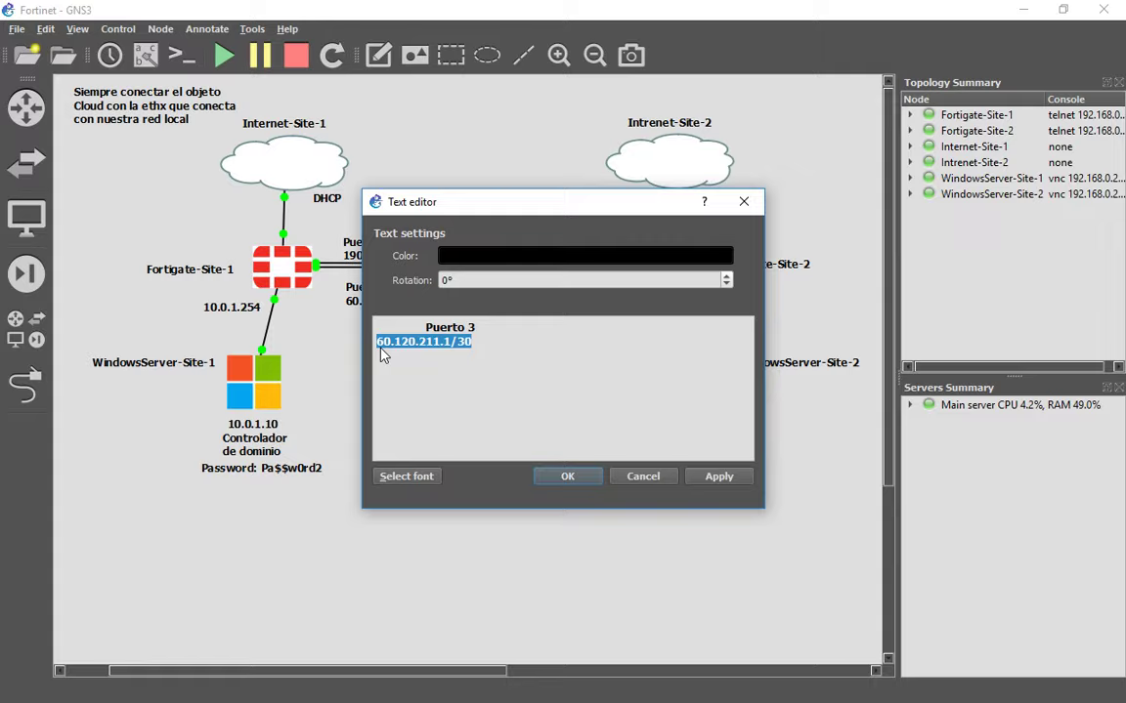
key(alt+Tab)
key(alt+Tab)
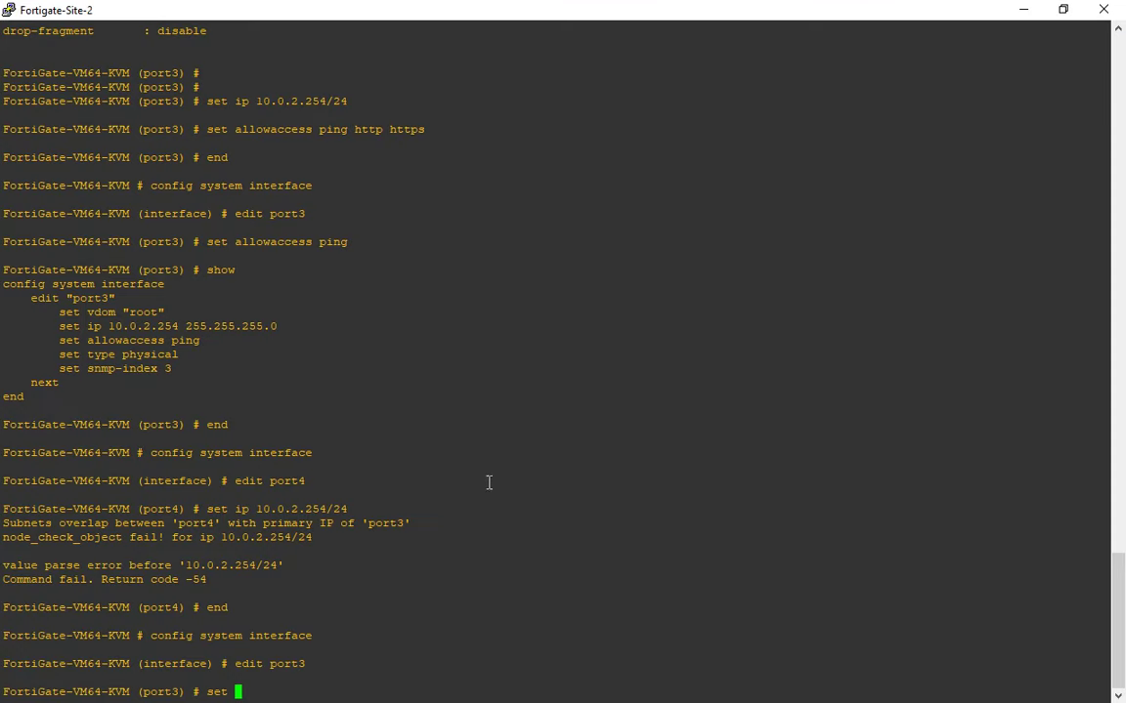
Set port3's IP to the pasted 60.120.211.1/30 and commit with end.
text(ip)
right_click(489, 482)
key(Return)
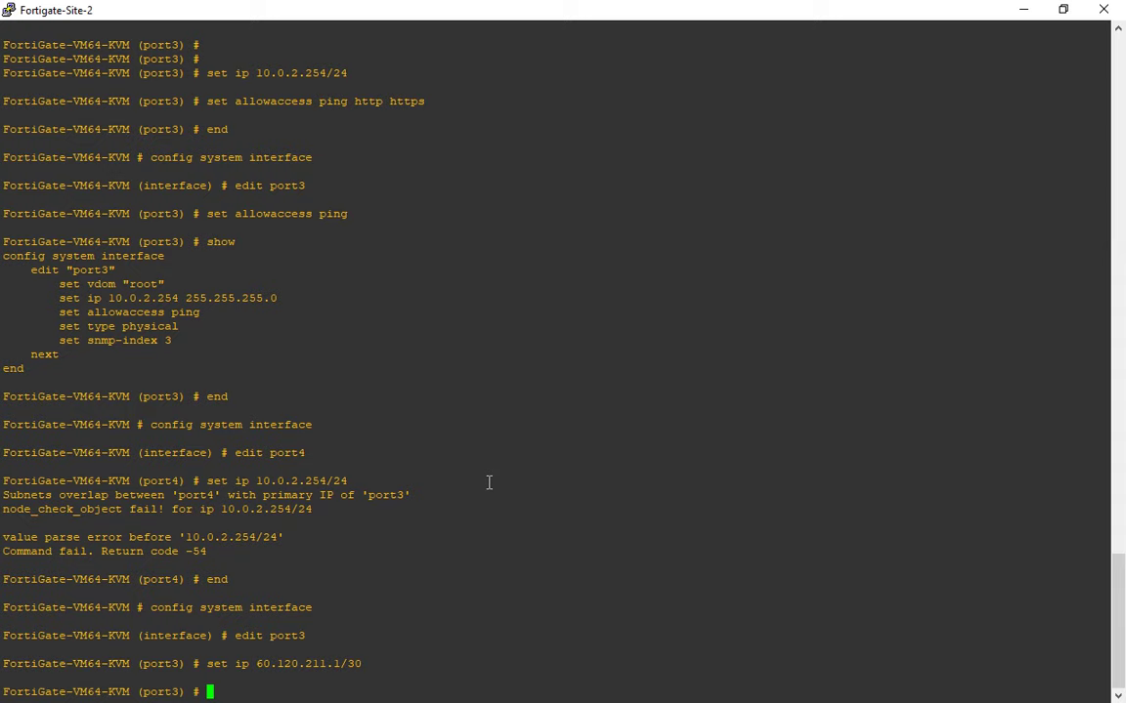
text(end)
key(Return)
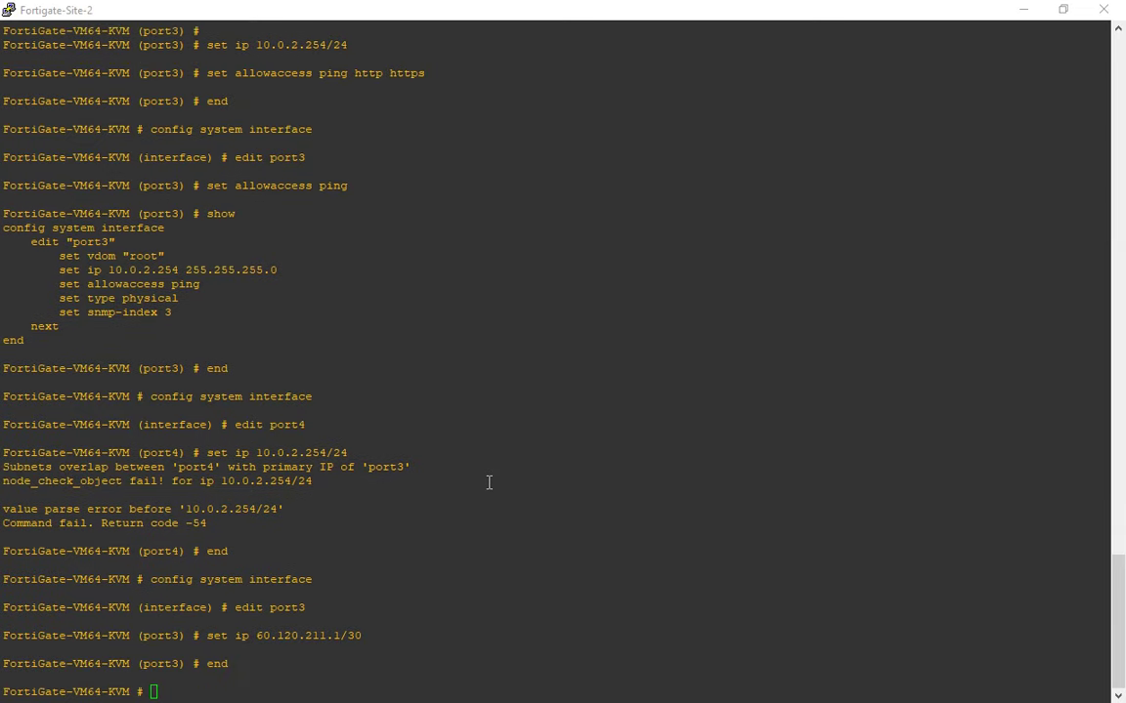
Refresh the web interface list to verify port3, then re-enter config system interface.
key(alt+Tab)
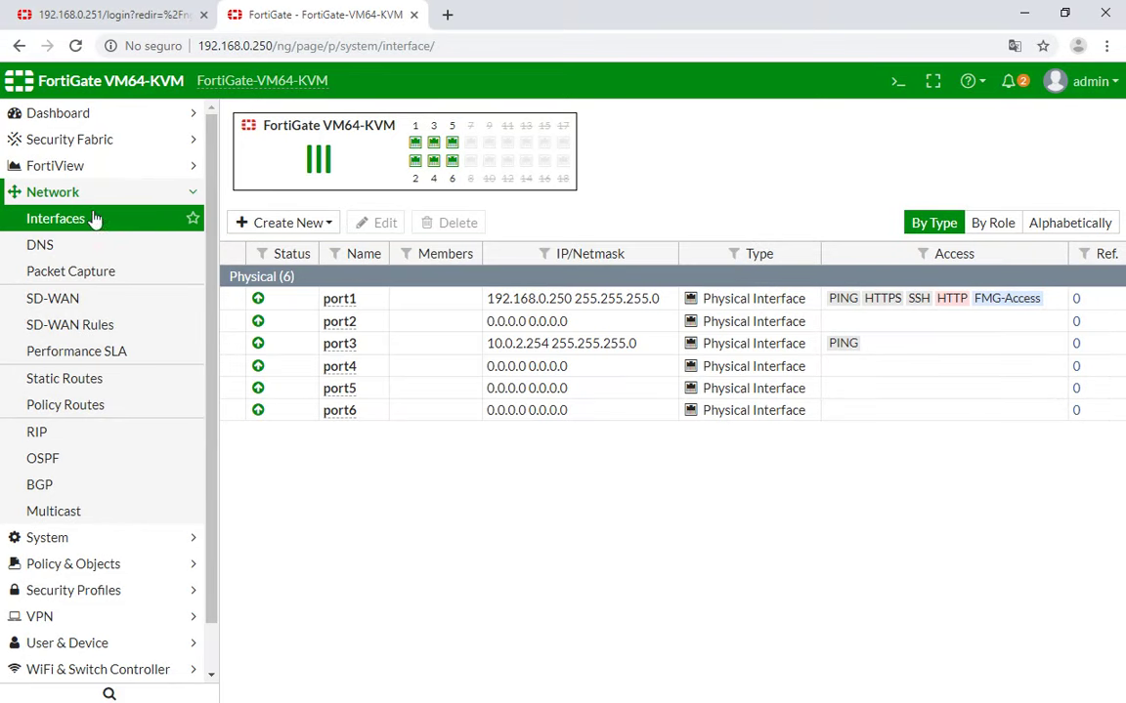
click(81, 222)
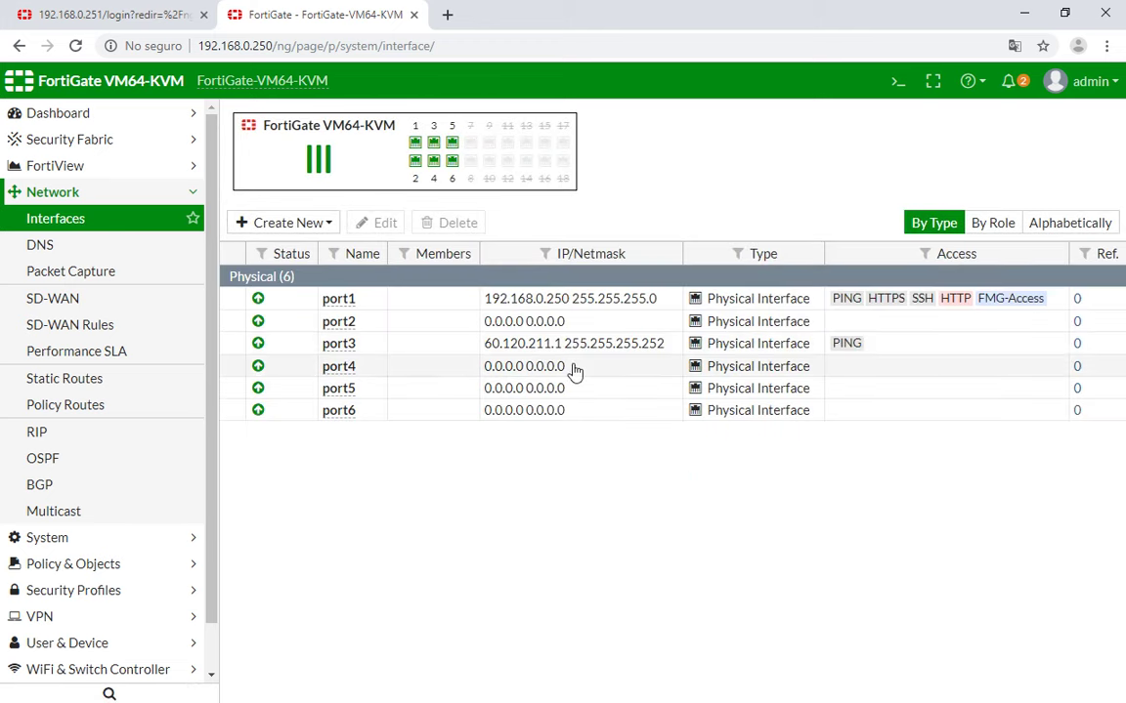
key(alt+Tab)
text(config system interface)
Give port4 10.0.2.254/24 with allowaccess ping, commit, and refresh the web interface list.
key(Return)
text(edit port2)
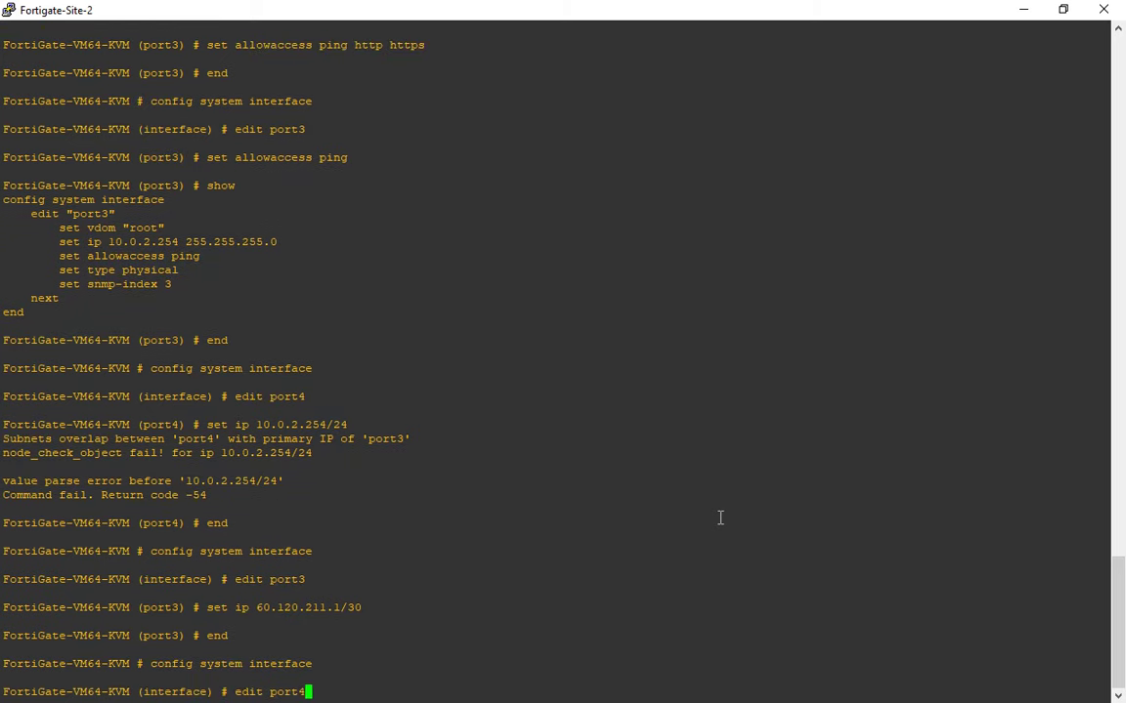
key(Return)
text(set ip )
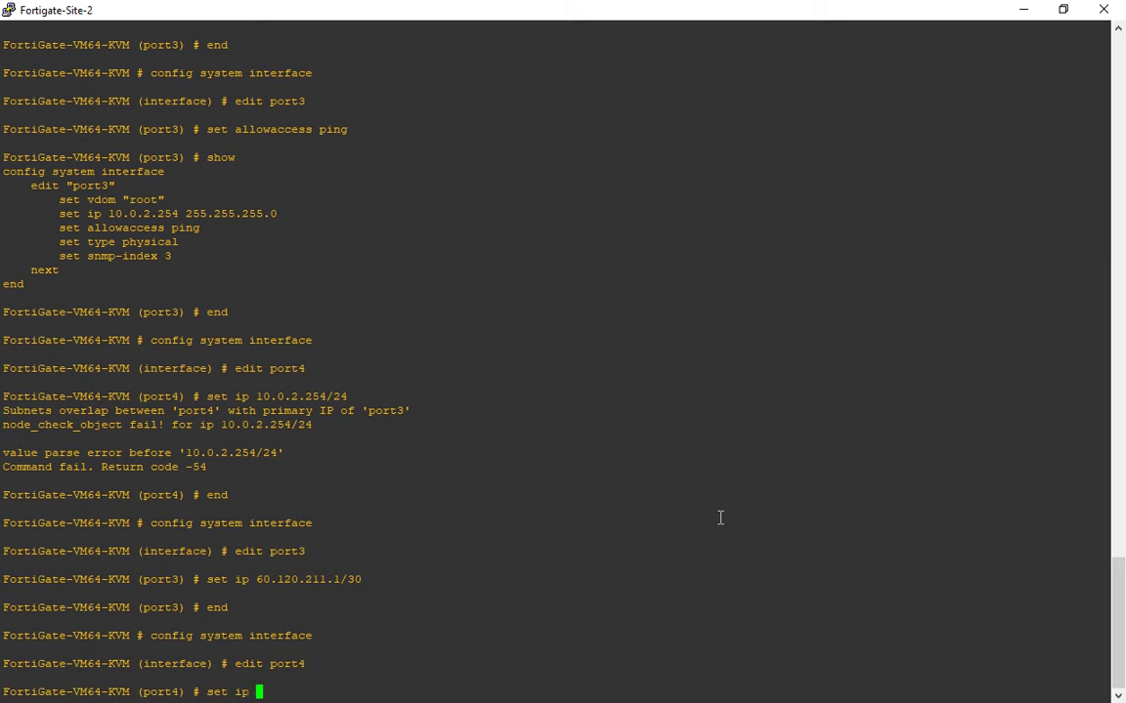
text(10.0.2.254/24)
key(Return)
text(set allowaccess)
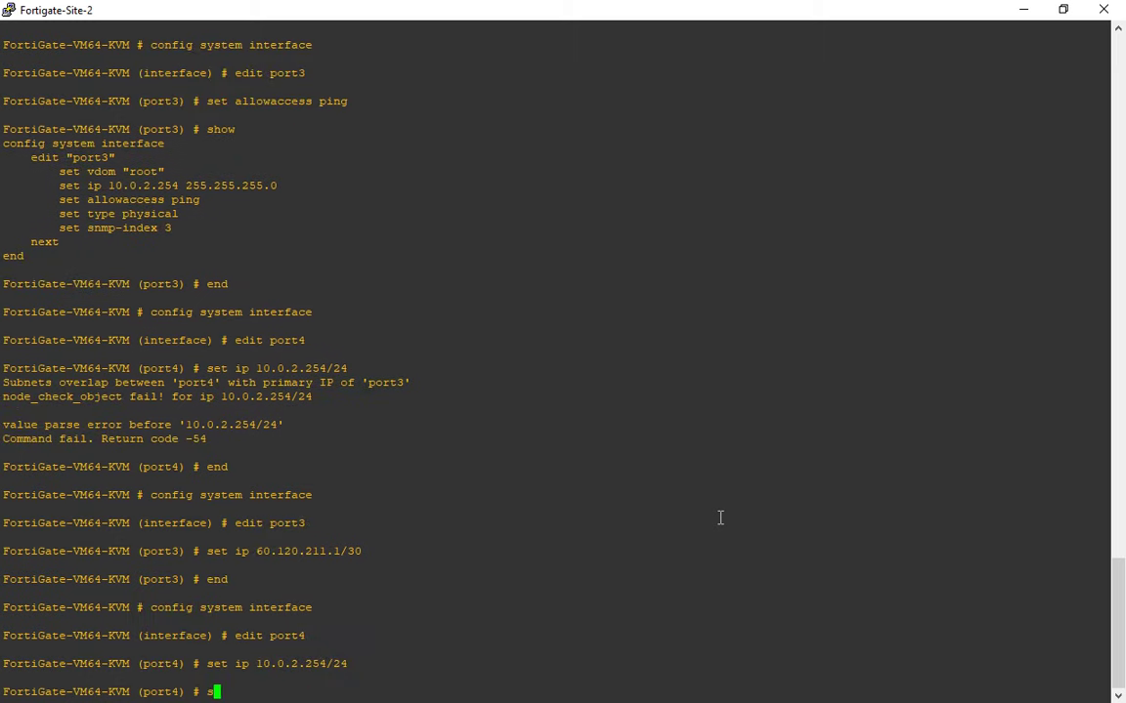
text( ping)
key(Return)
text(end)
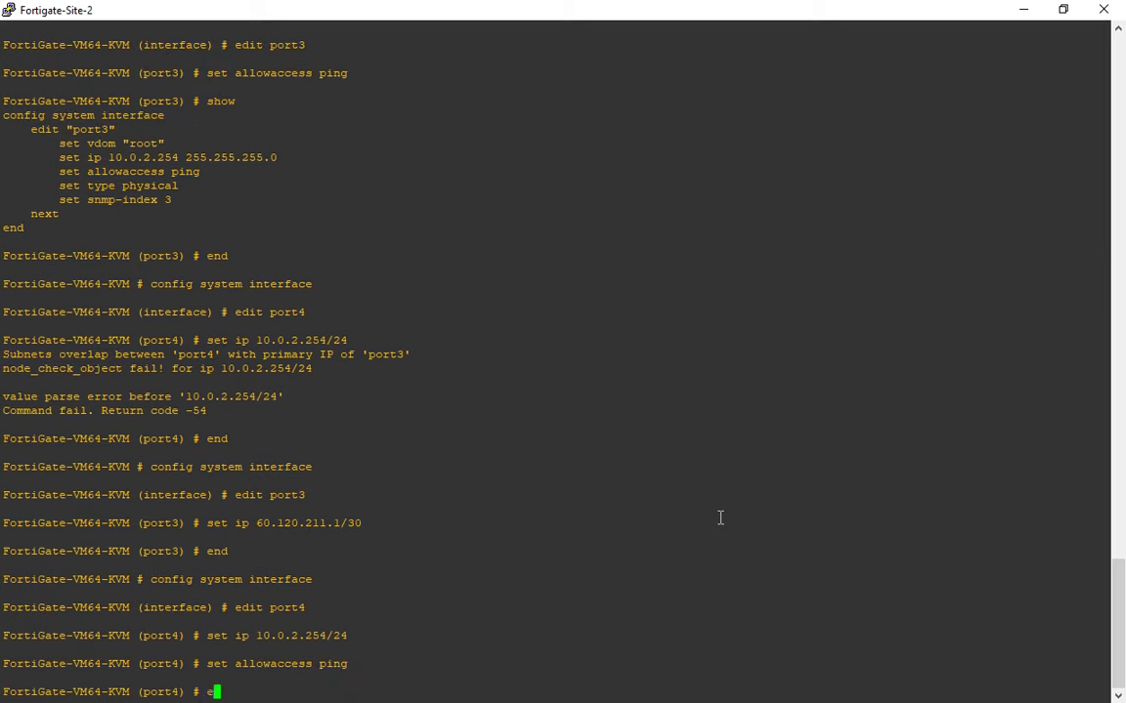
key(Return)
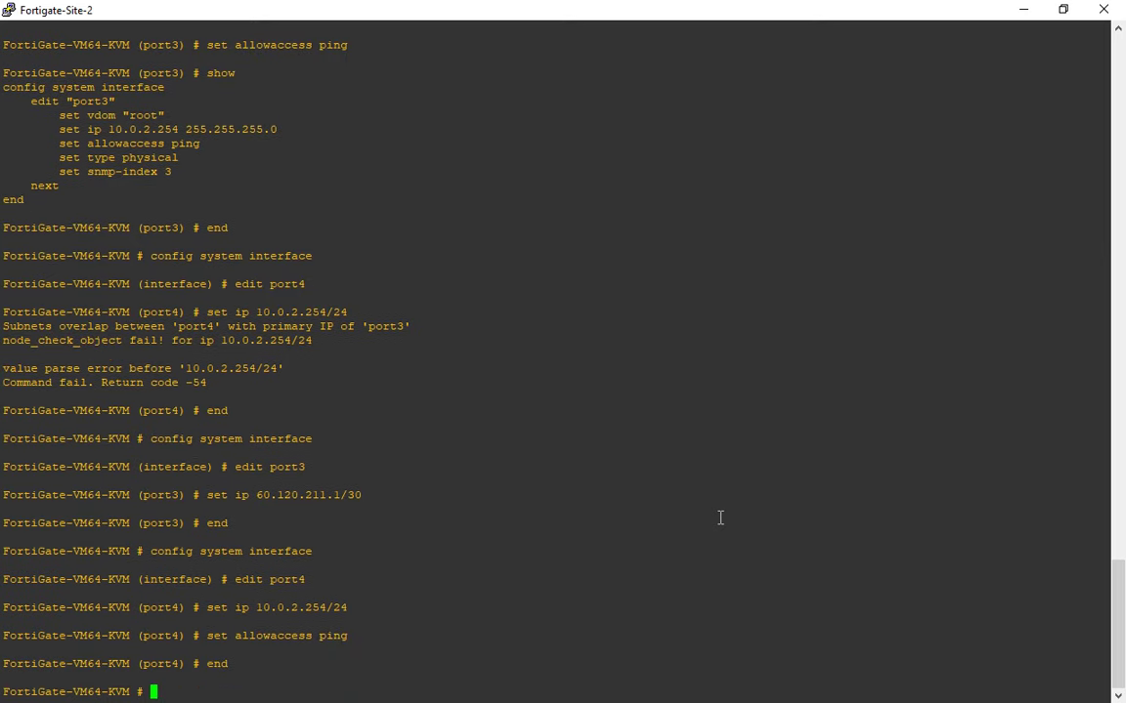
key(alt+Tab)
click(60, 226)
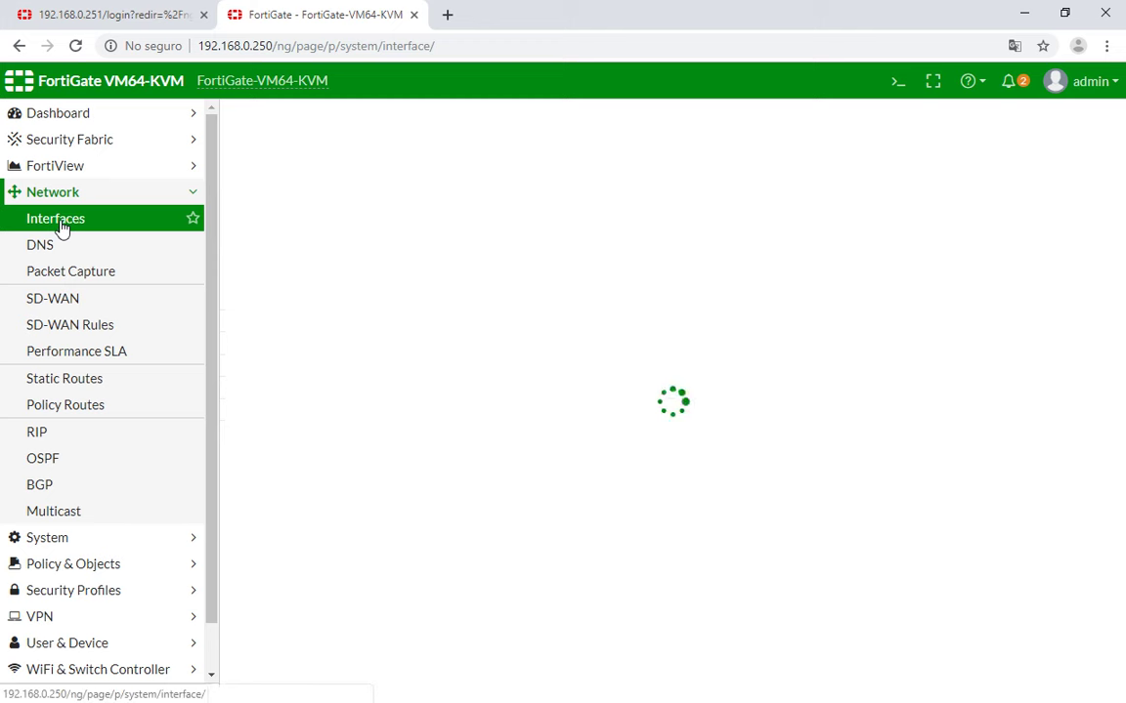
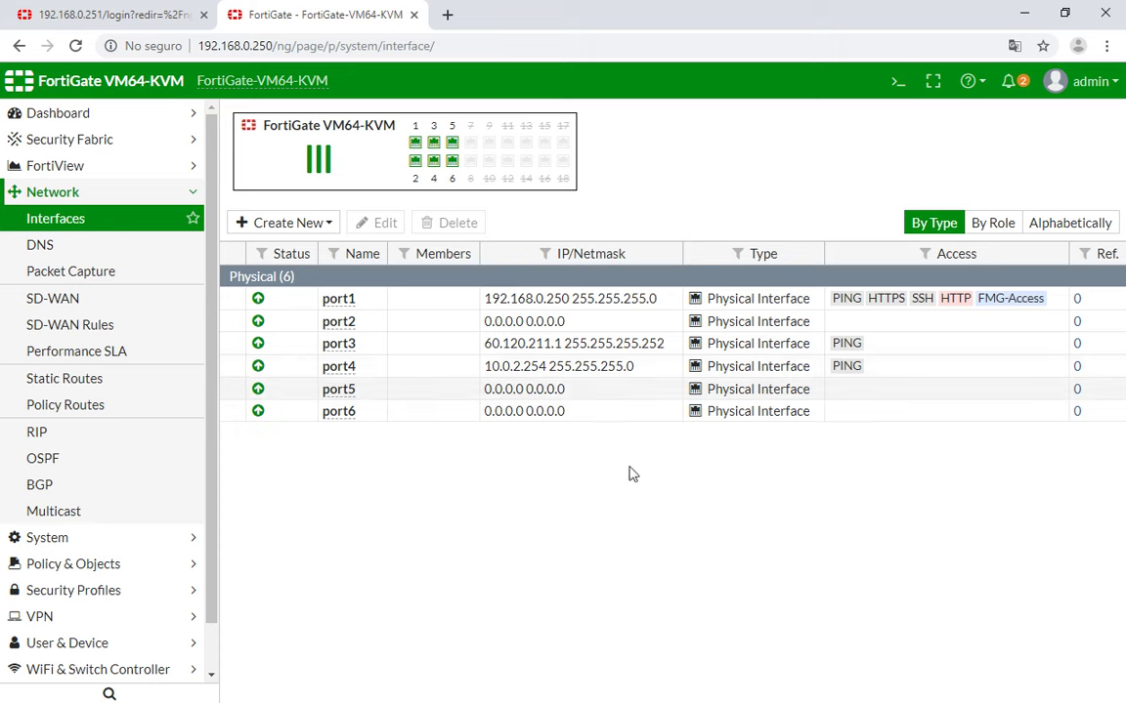
On the Site-2 console, enter port3's interface configuration and submit a bare set allowaccess.
key(alt+Tab)
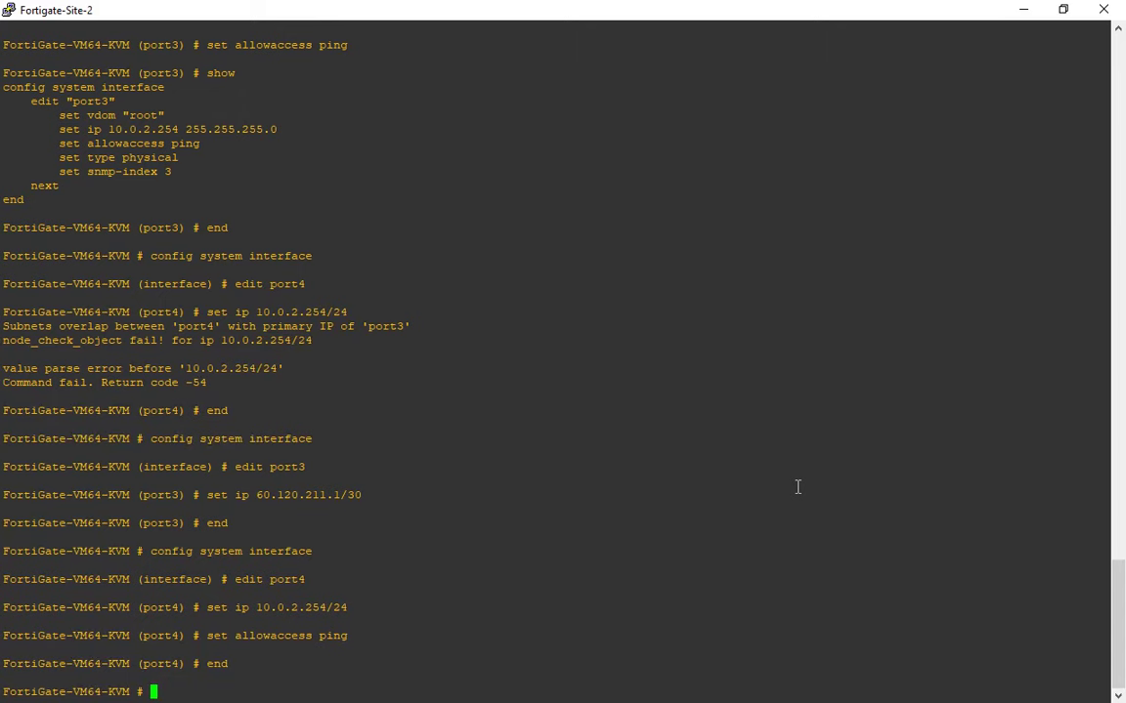
text(config system interface)
key(Return)
text(edit port3)
key(Return)
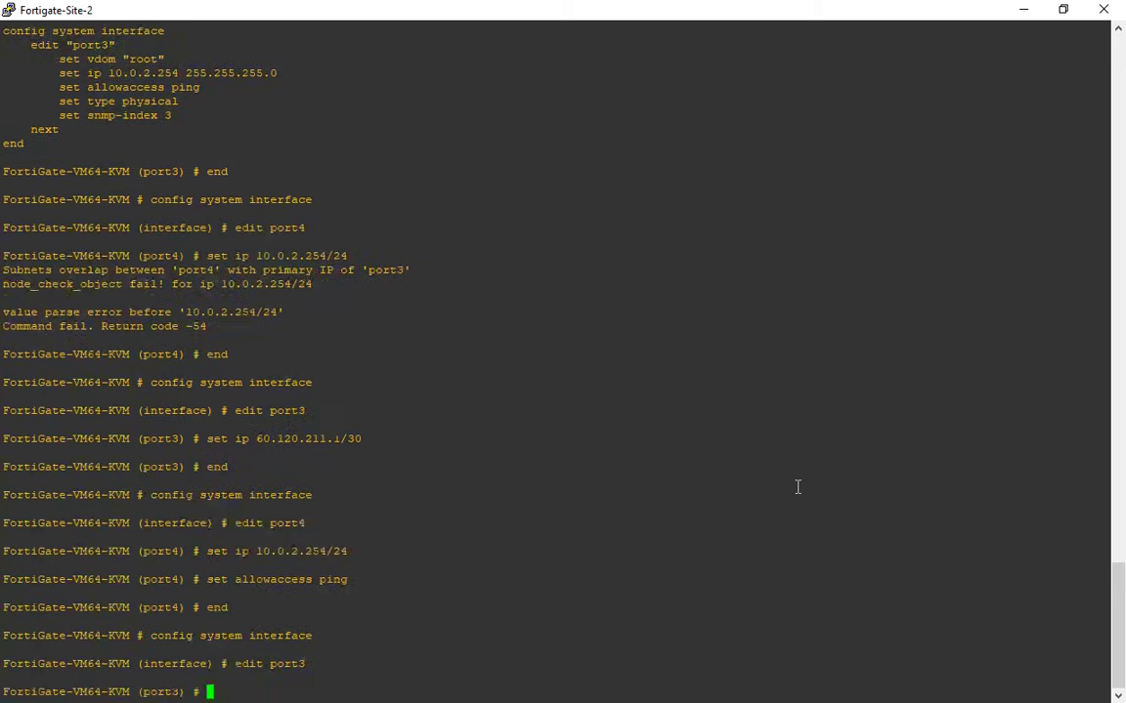
text(set allowaccess)
key(Return)
Review the command help list and enter unset allowaccess for port3.
text(rese)
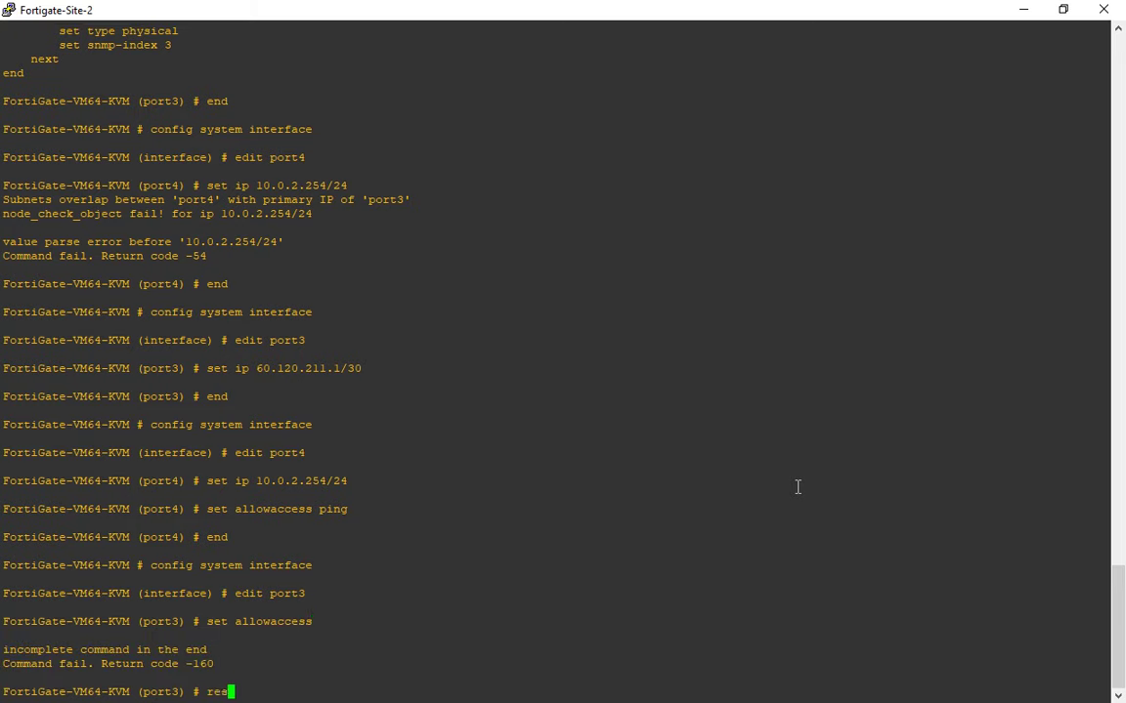
key(BackSpace)
key(BackSpace)
key(BackSpace)
key(BackSpace)
key(question)
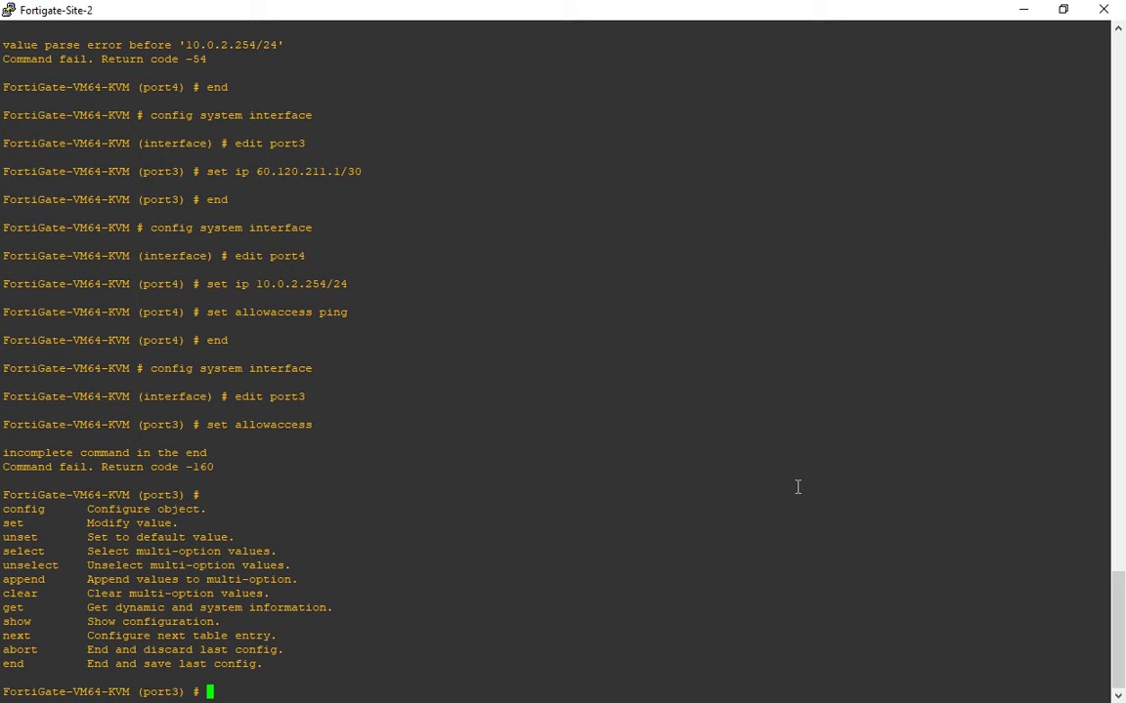
drag(3, 506, 55, 660)
double_click(163, 691)
click(170, 692)
drag(3, 507, 40, 664)
click(41, 659)
text(unset allowaccess)
Run unset allowaccess to clear all administrative access on port3.
key(Return)
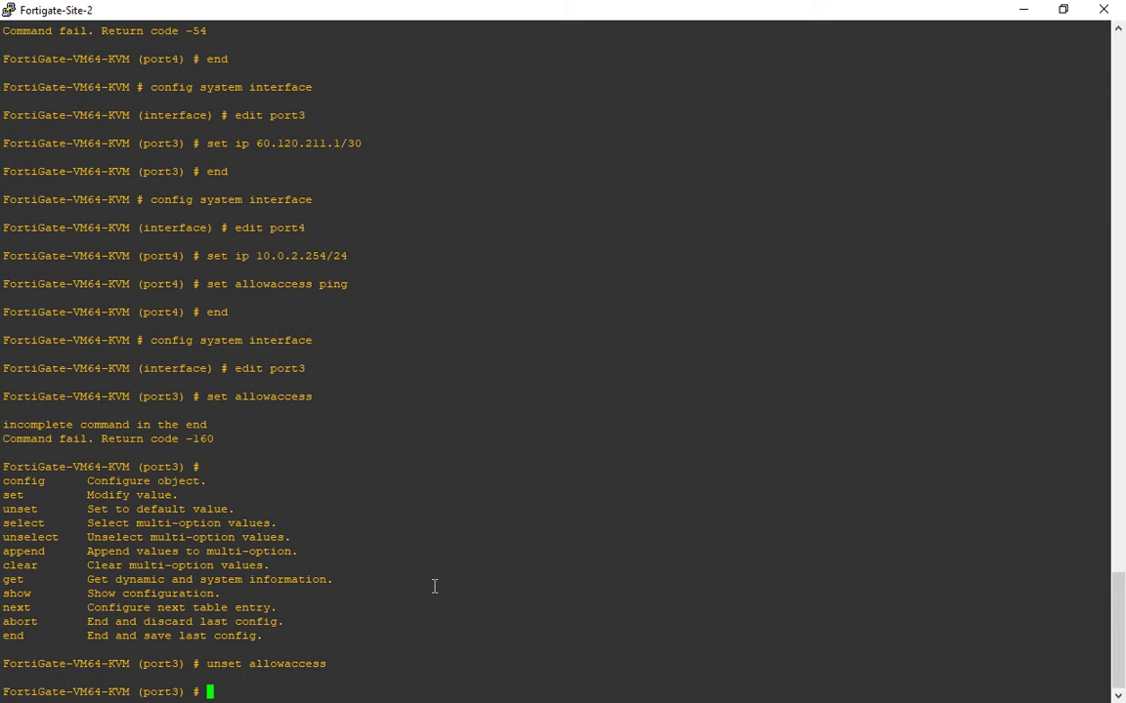
triple_click(140, 512)
double_click(288, 663)
click(293, 665)
Use show and get to confirm port3's allowaccess setting is now blank.
text(s)
key(BackSpace)
text(soh)
key(BackSpace)
key(BackSpace)
key(BackSpace)
text(show)
key(Return)
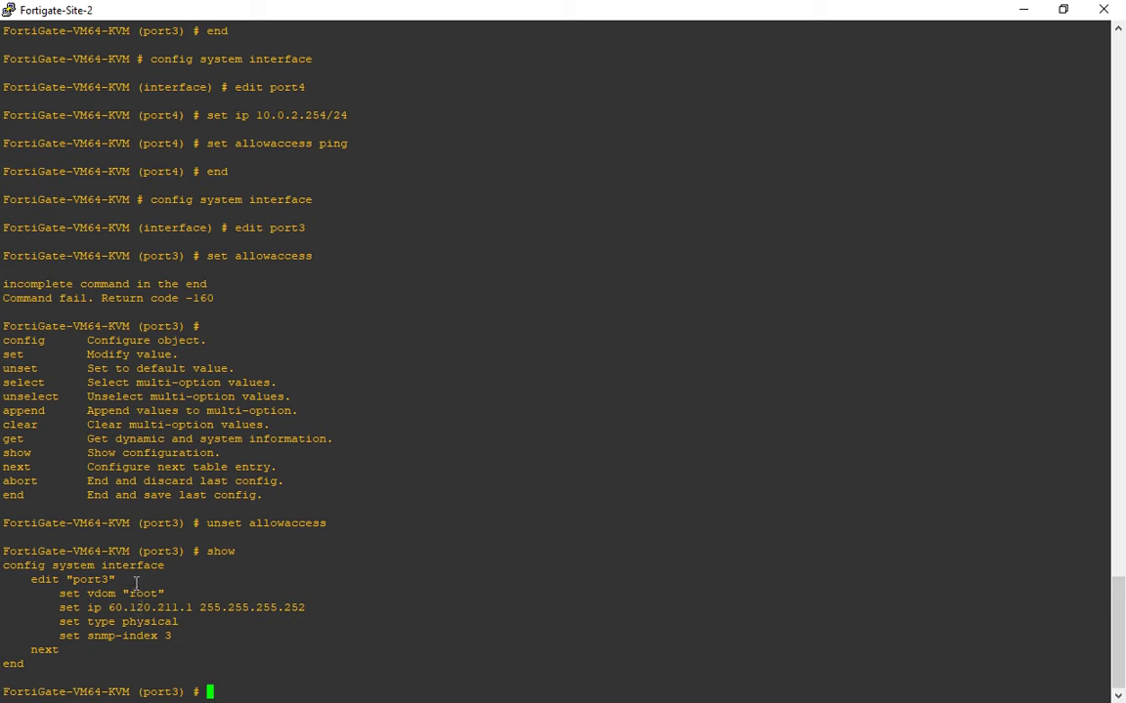
text(get)
key(Return)
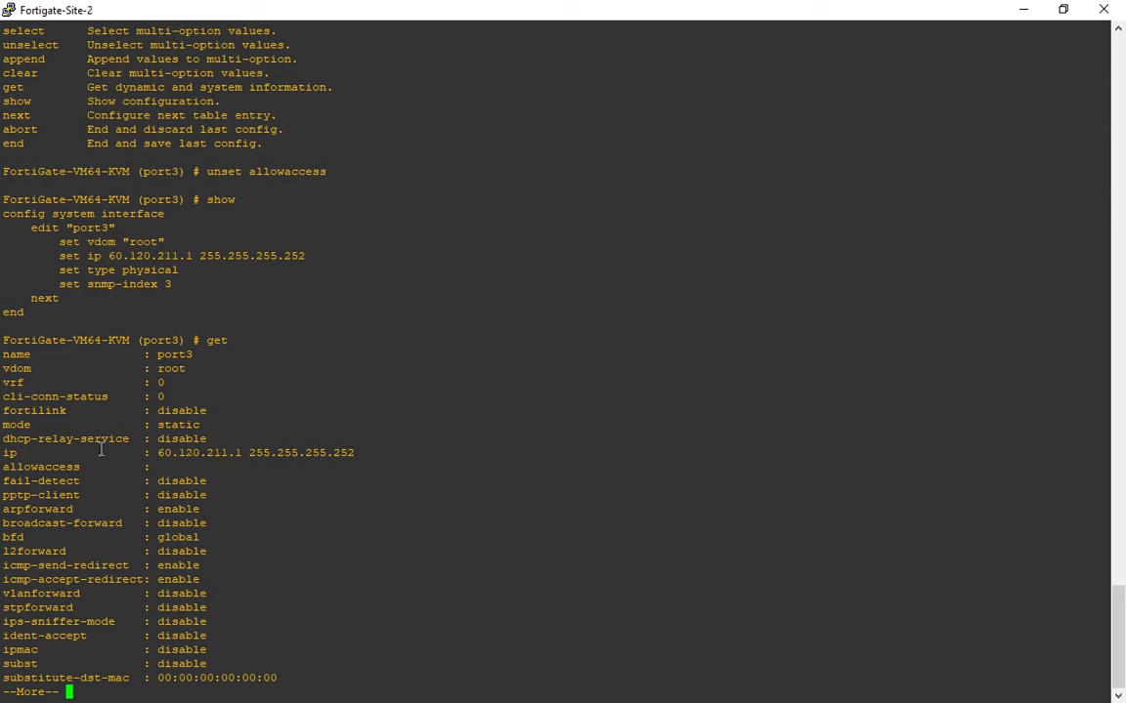
double_click(47, 467)
click(166, 466)
triple_click(166, 466)
click(167, 466)
key(space)
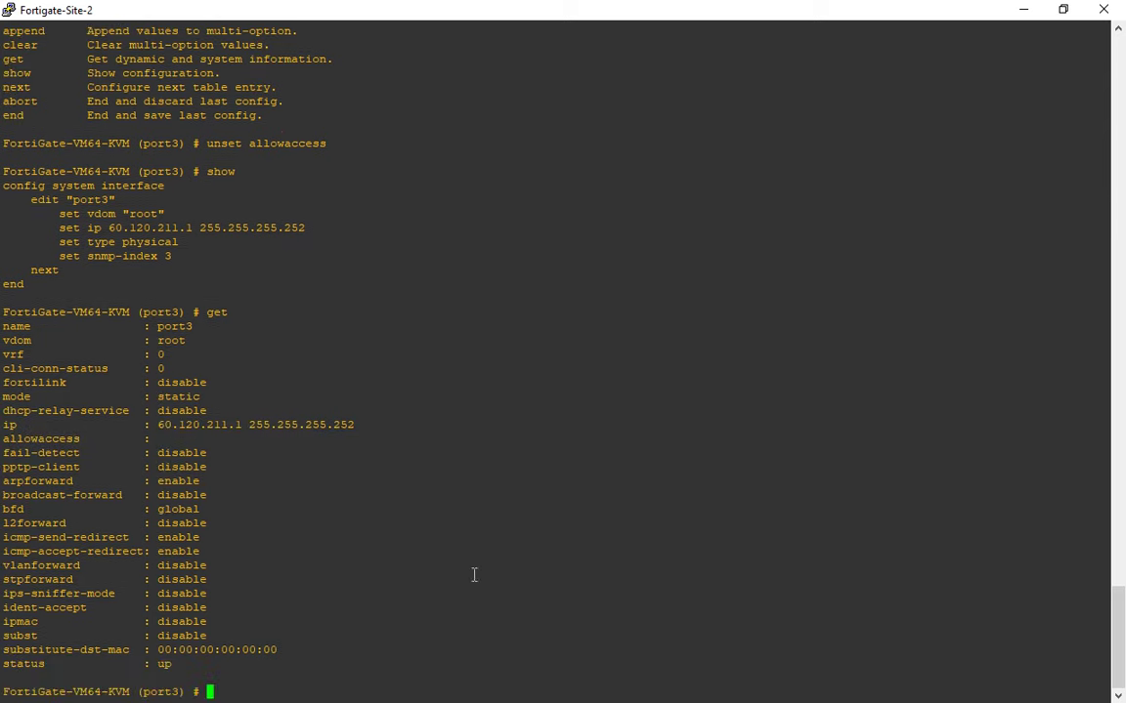
Save port3's configuration with end and return to the browser.
text(end)
key(Return)
key(alt+Tab)
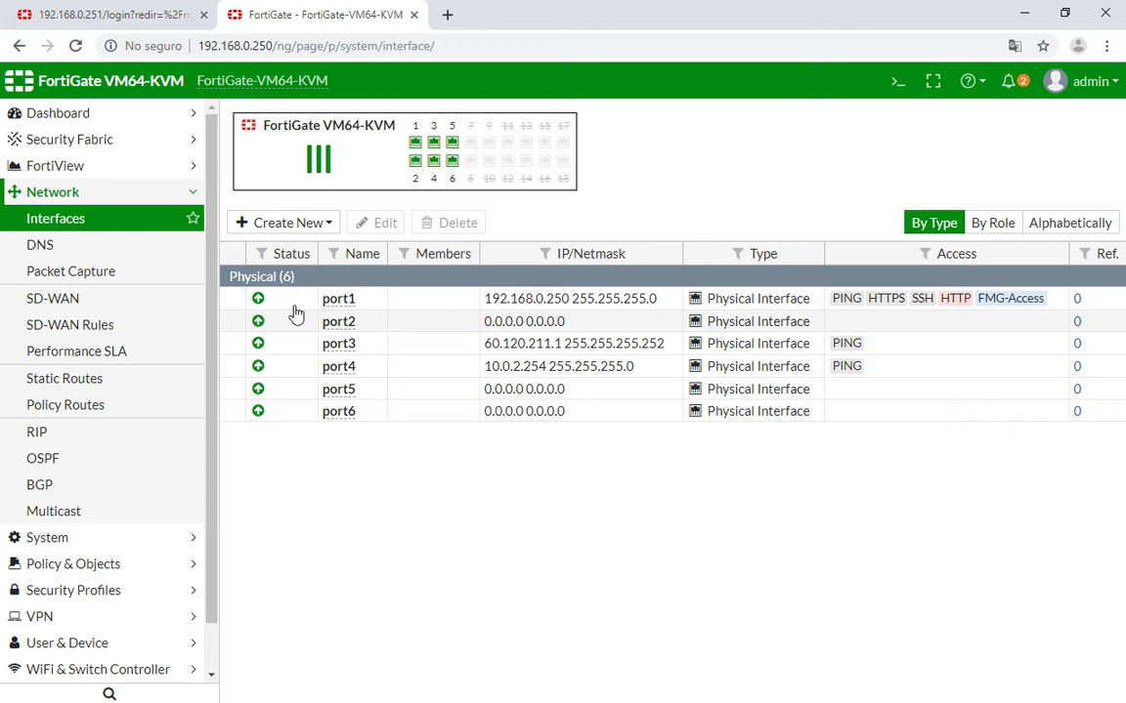
Reload the Interfaces list to confirm port3 has no access services, then select port2.
click(83, 226)
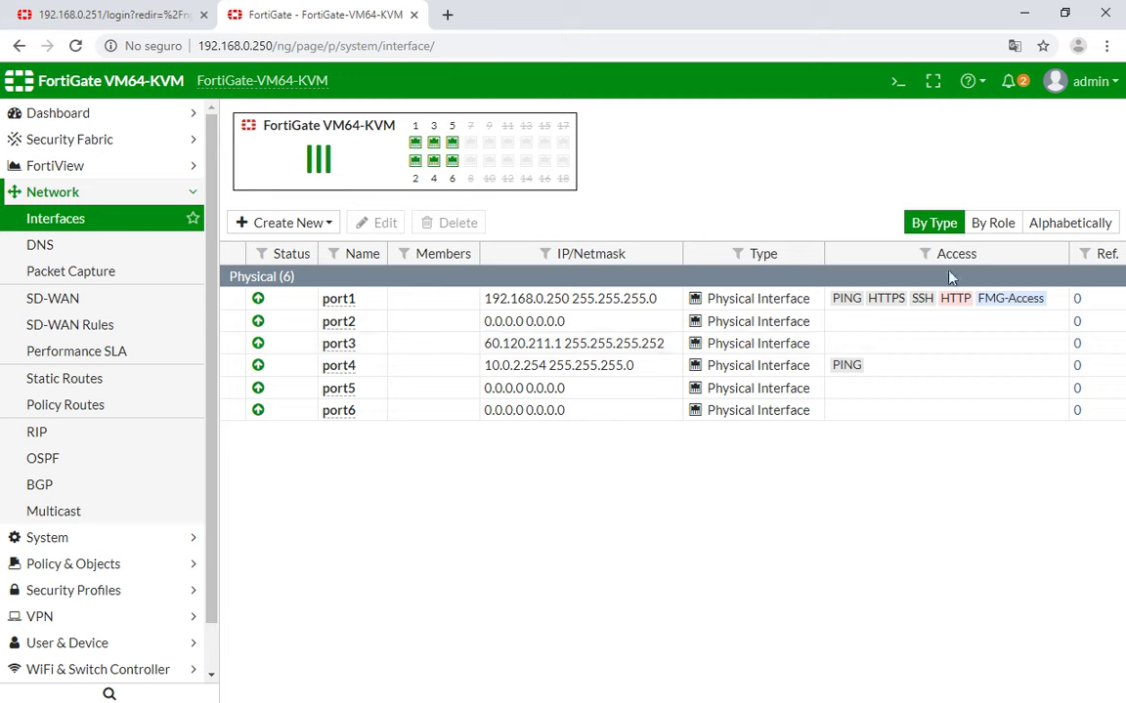
click(559, 322)
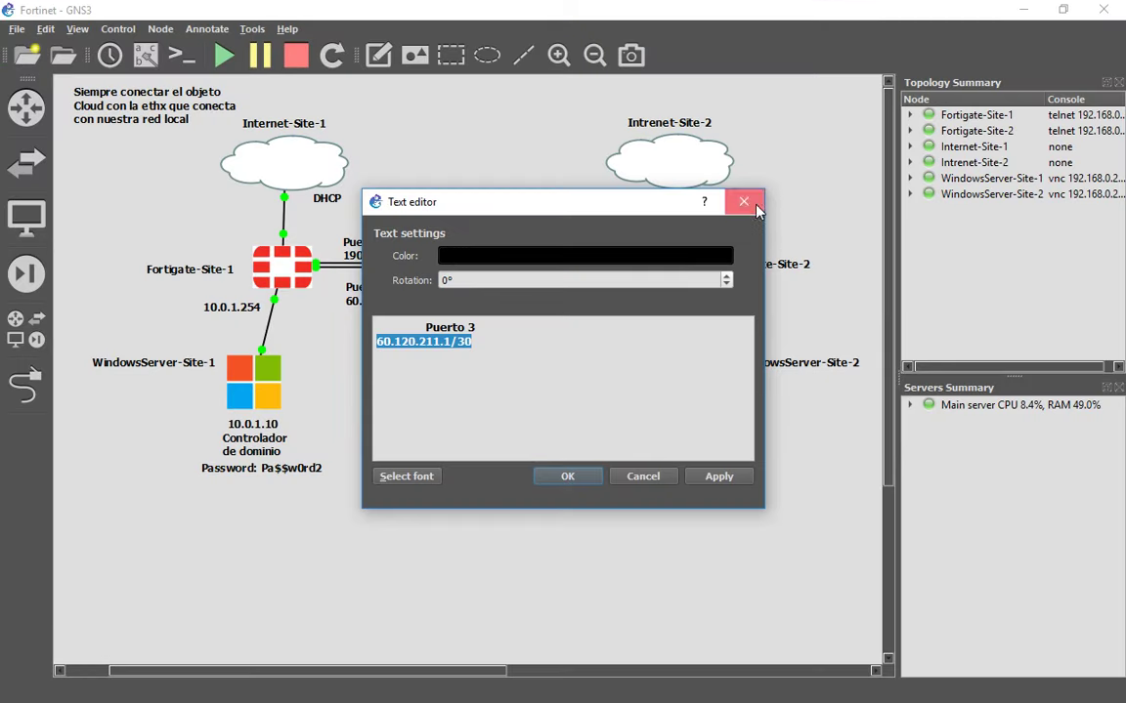
Read the Puerto 2 address 190.204.108.2/30 from its GNS3 topology label.
click(743, 201)
click(593, 250)
right_click(593, 249)
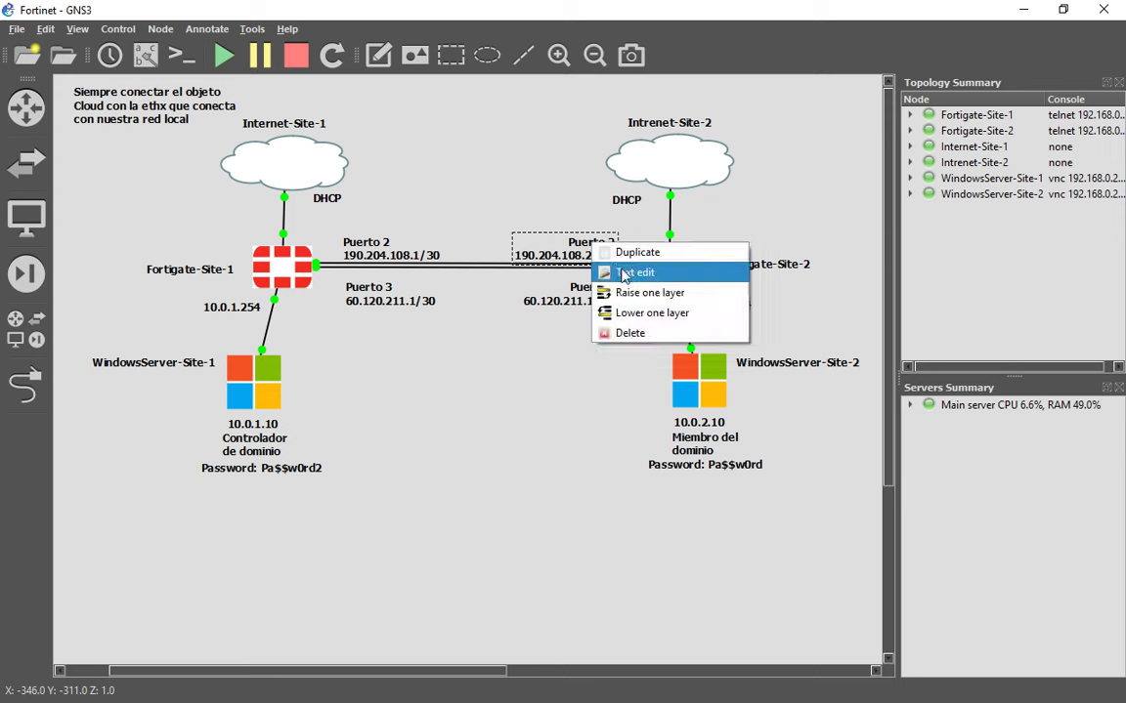
click(623, 272)
drag(484, 347, 423, 352)
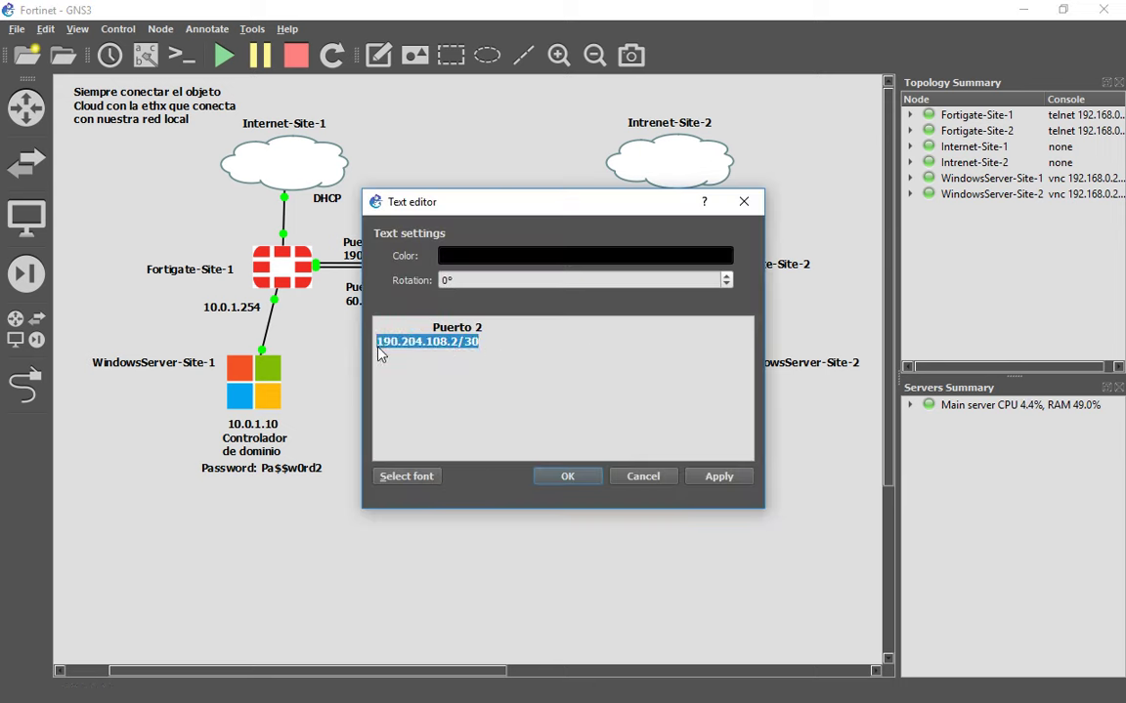
key(alt+Tab)
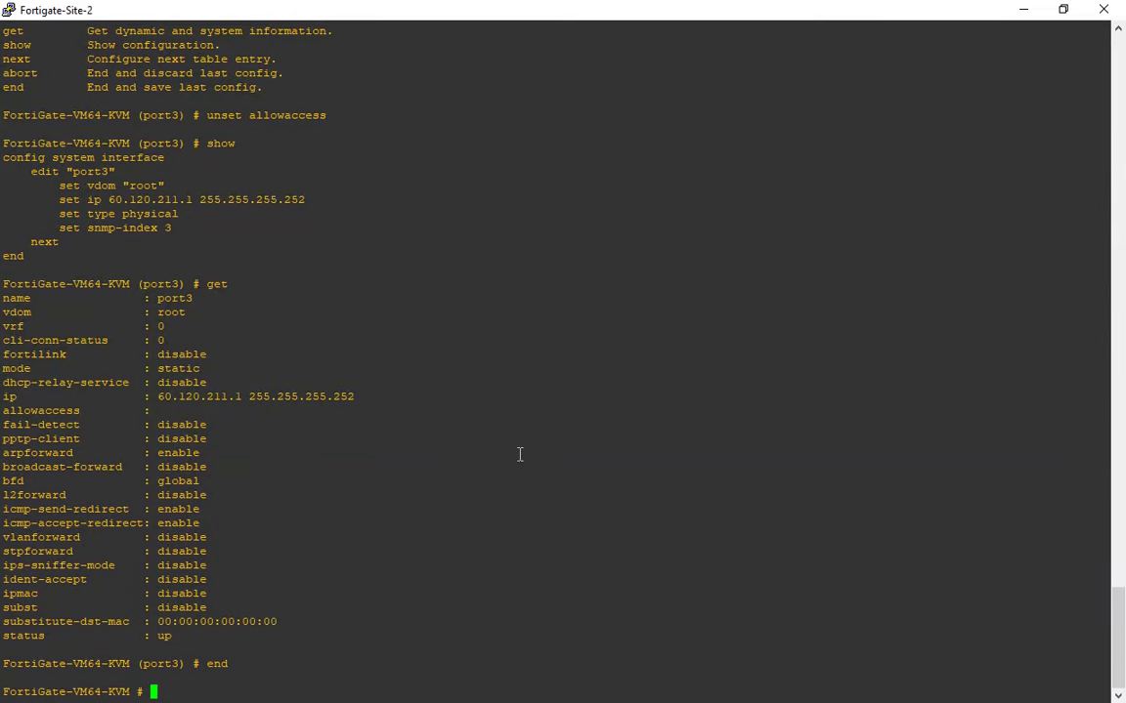
Set port2's IP to 190.204.108.2/30 and save the interface configuration with end.
text(config system interface)
key(Return)
text(edit port1)
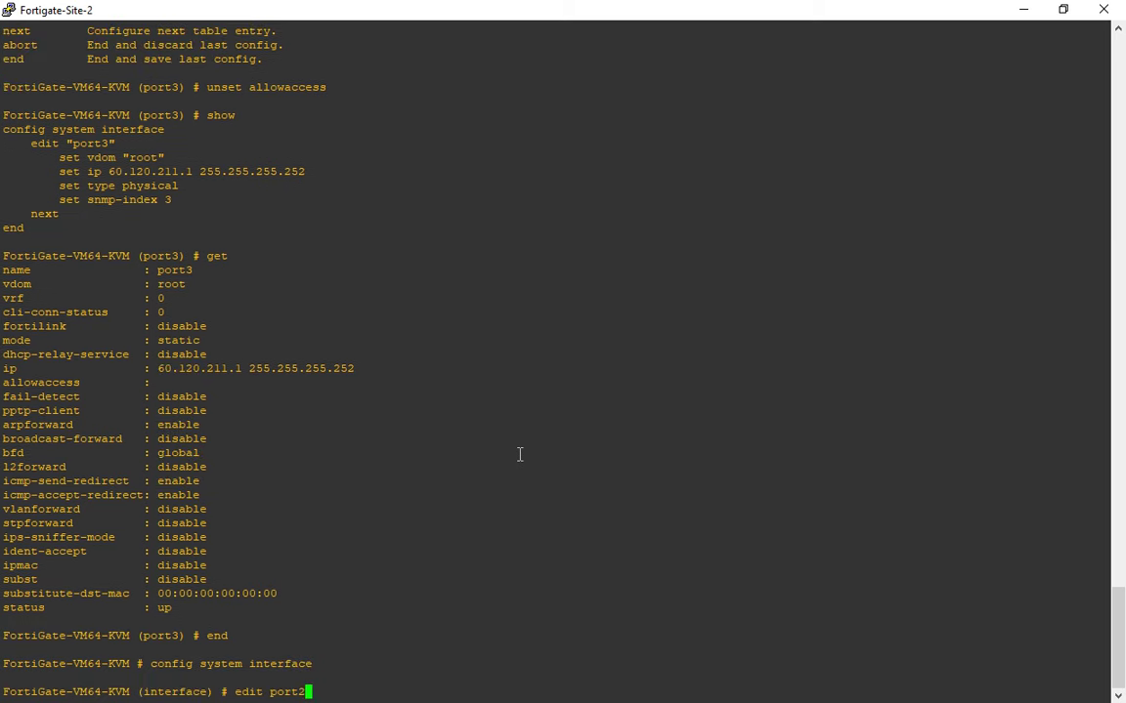
key(Return)
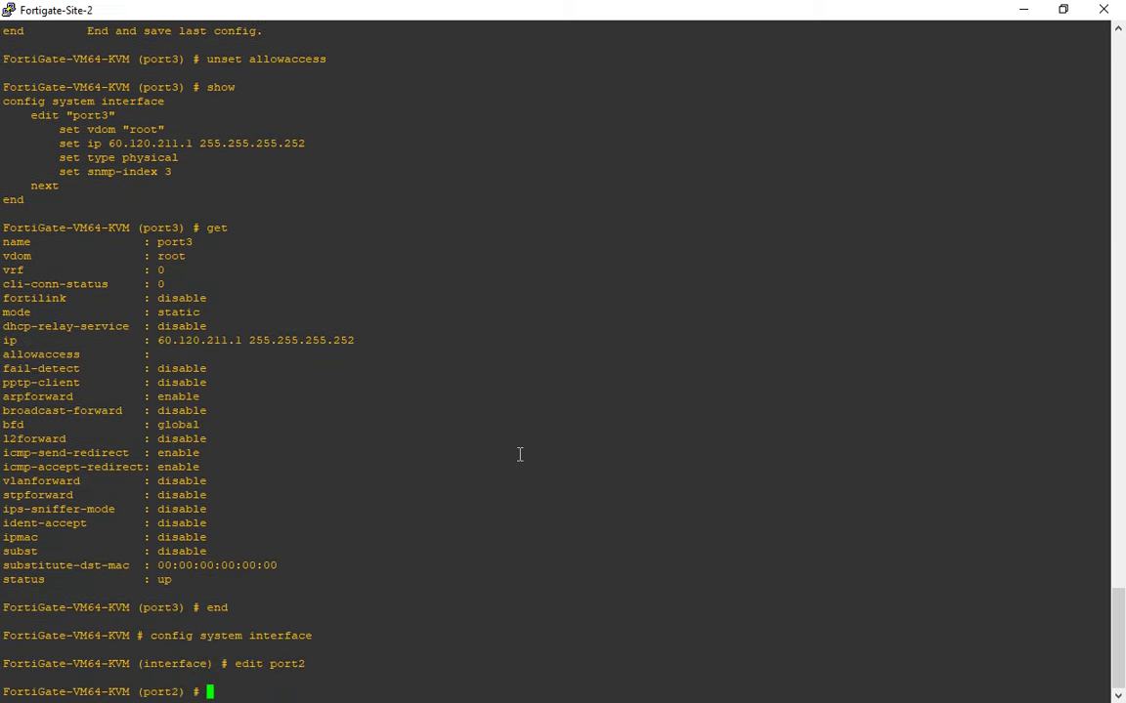
text(set ip 190.204.108.2/30)
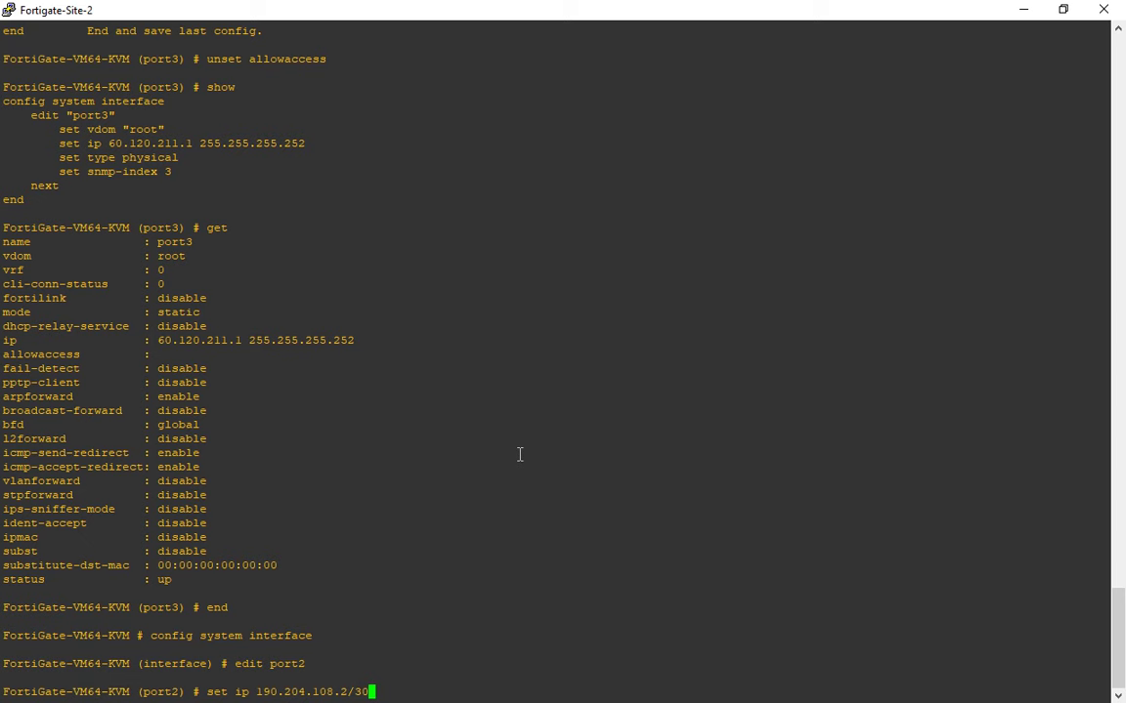
key(Return)
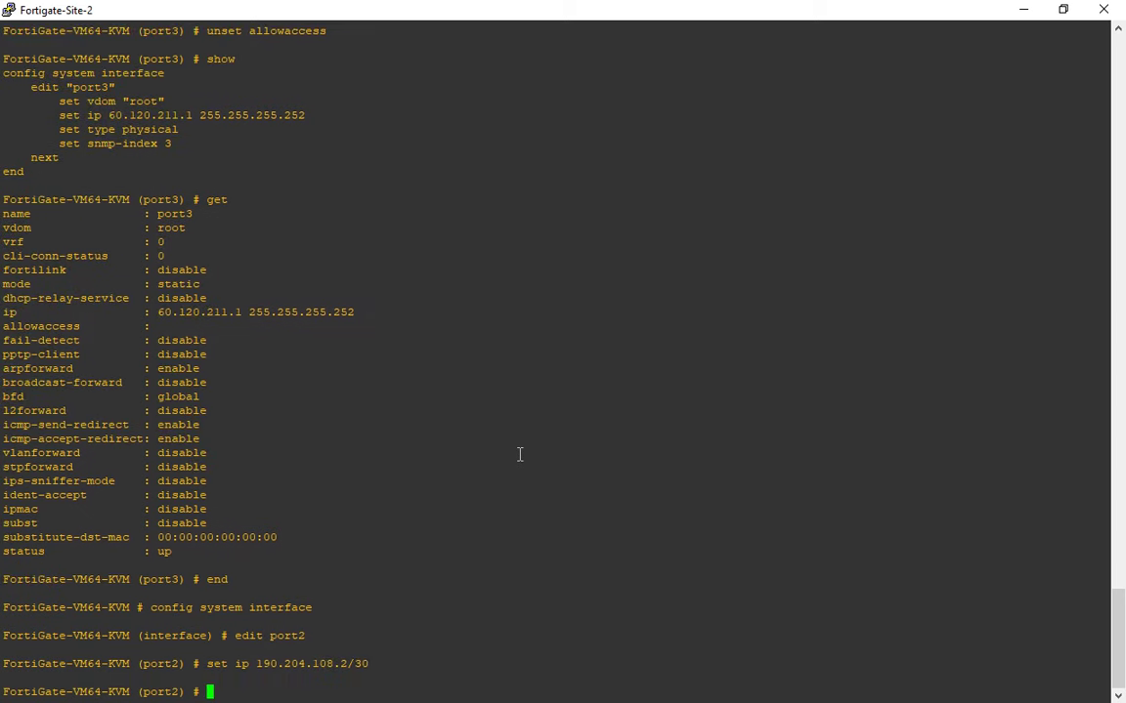
text(end)
key(Return)
Close the Puerto 2 label editor in GNS3 and return to the browser.
key(alt+Tab)
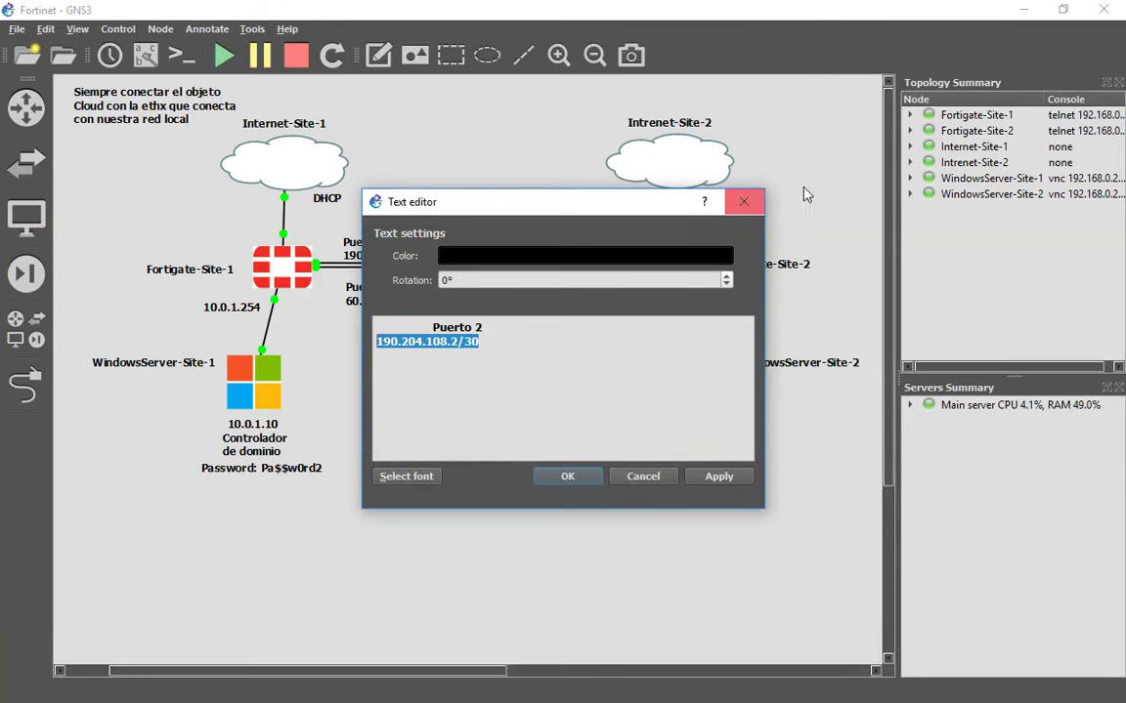
click(740, 203)
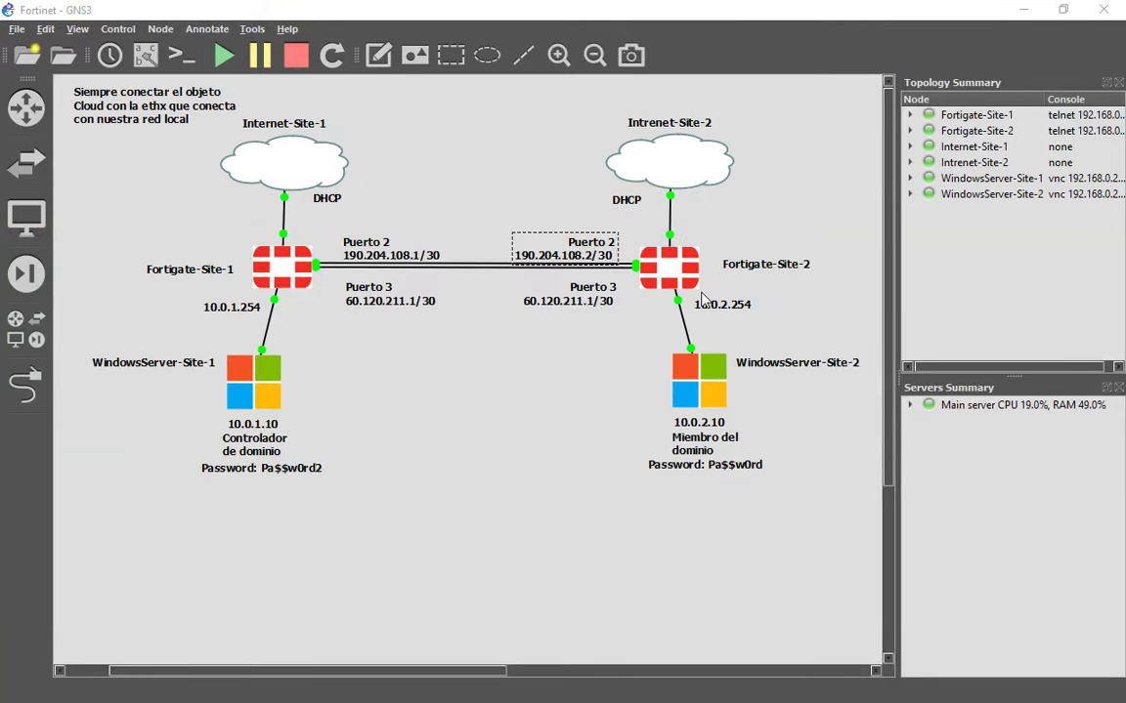
key(alt+Tab)
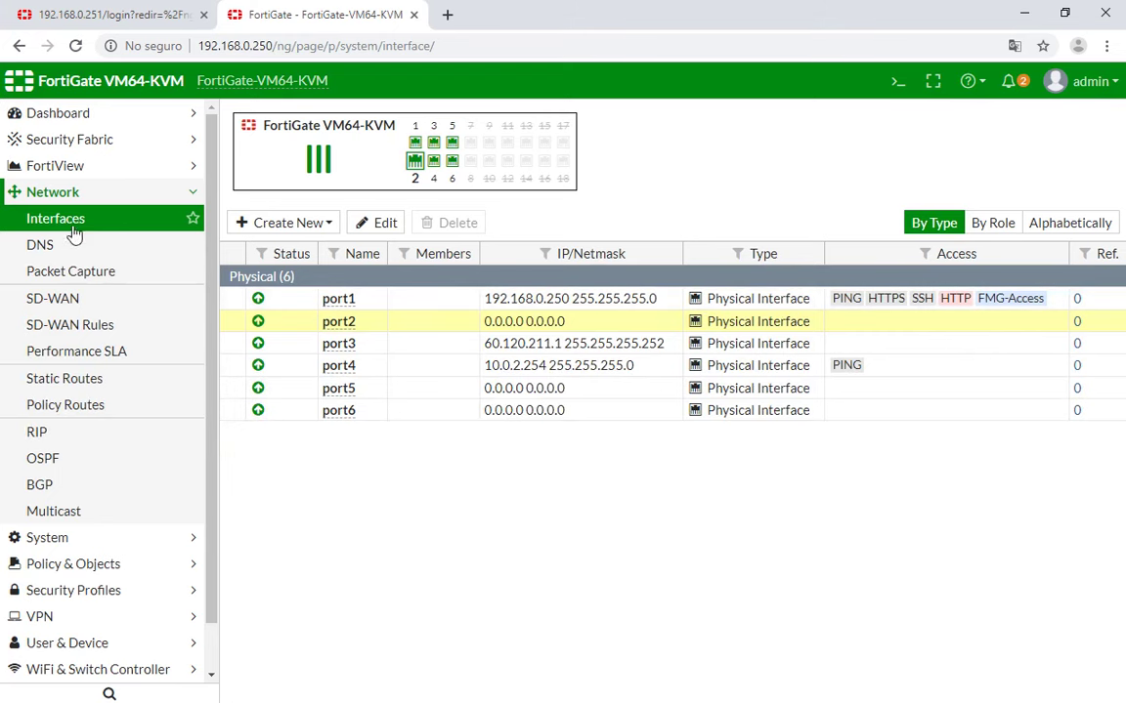
Reload the Interfaces list to check port2 shows 190.204.108.2 255.255.255.252, then open the 192.168.0.251 tab.
click(75, 223)
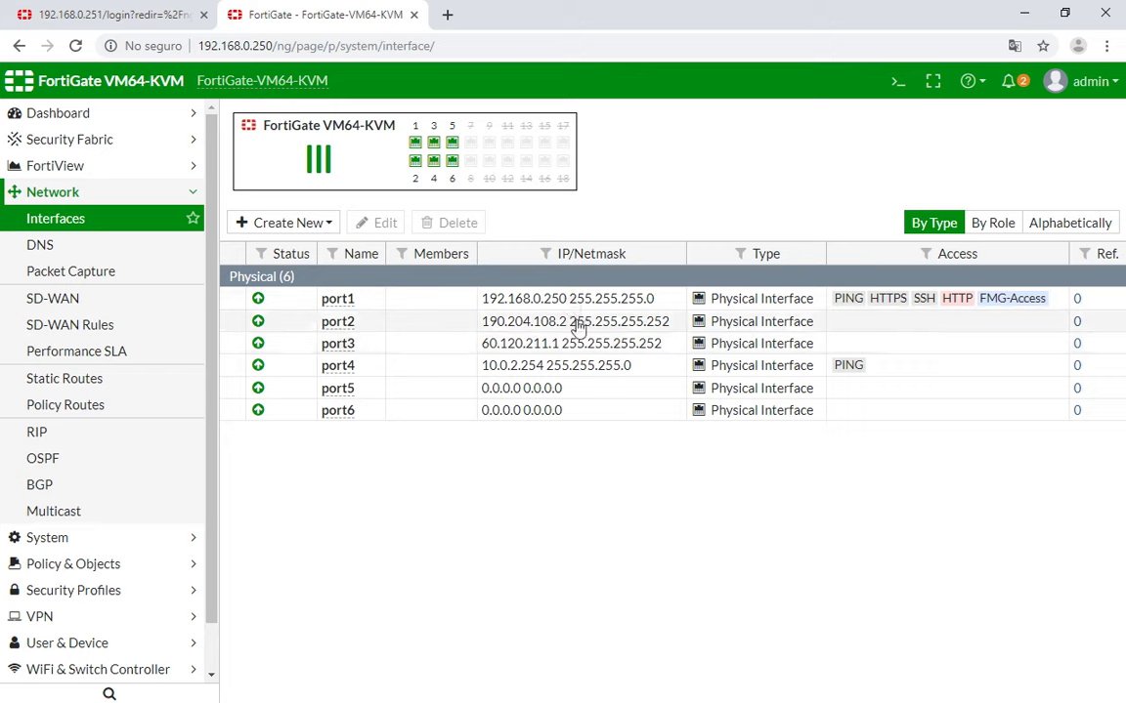
click(144, 15)
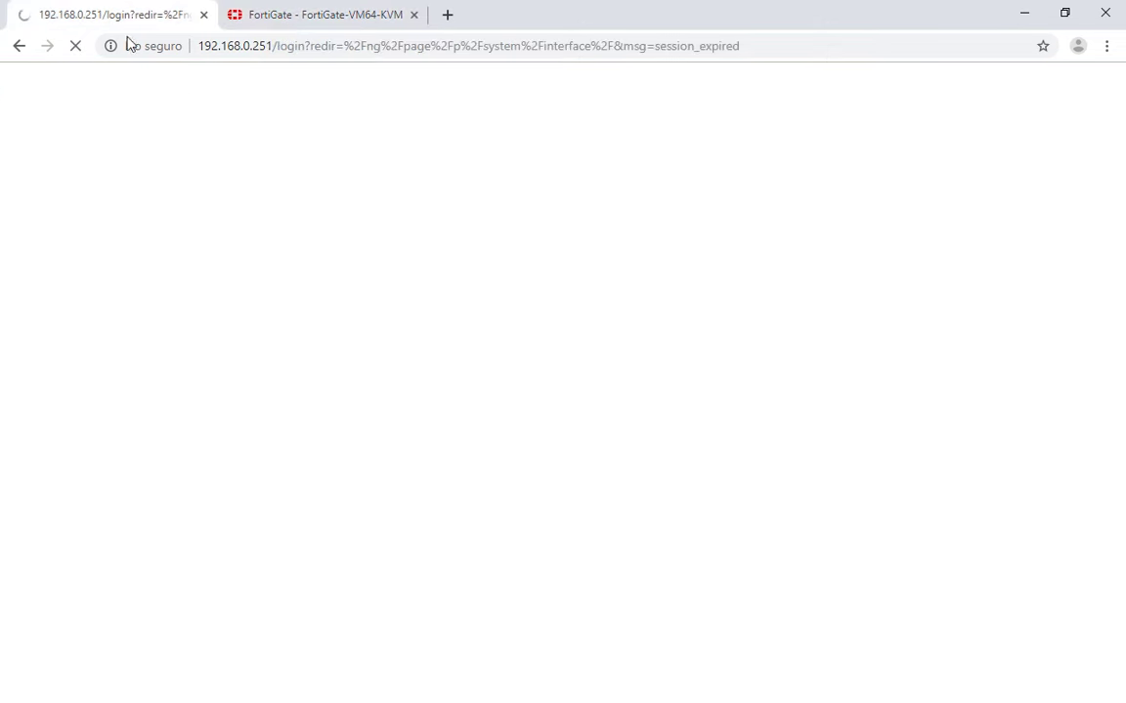